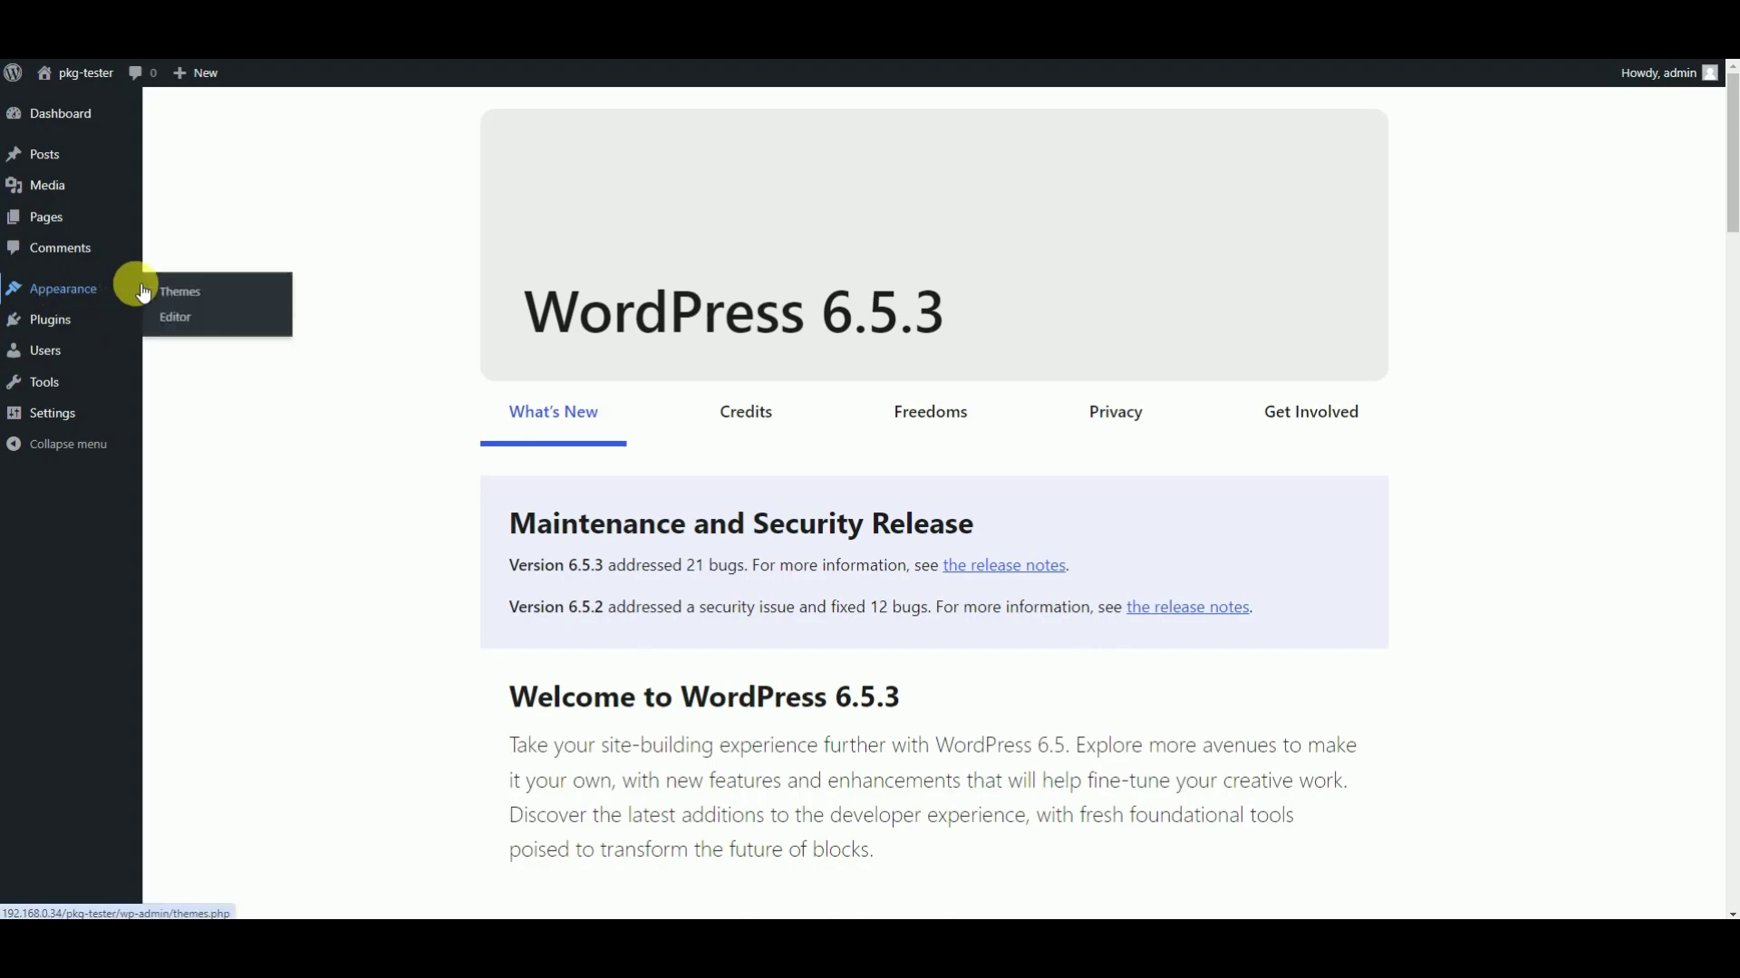
- Upload Theme-bioscience.zip from the WCMTM057_bioscience folder as a new theme and install it
left_click(172, 292)
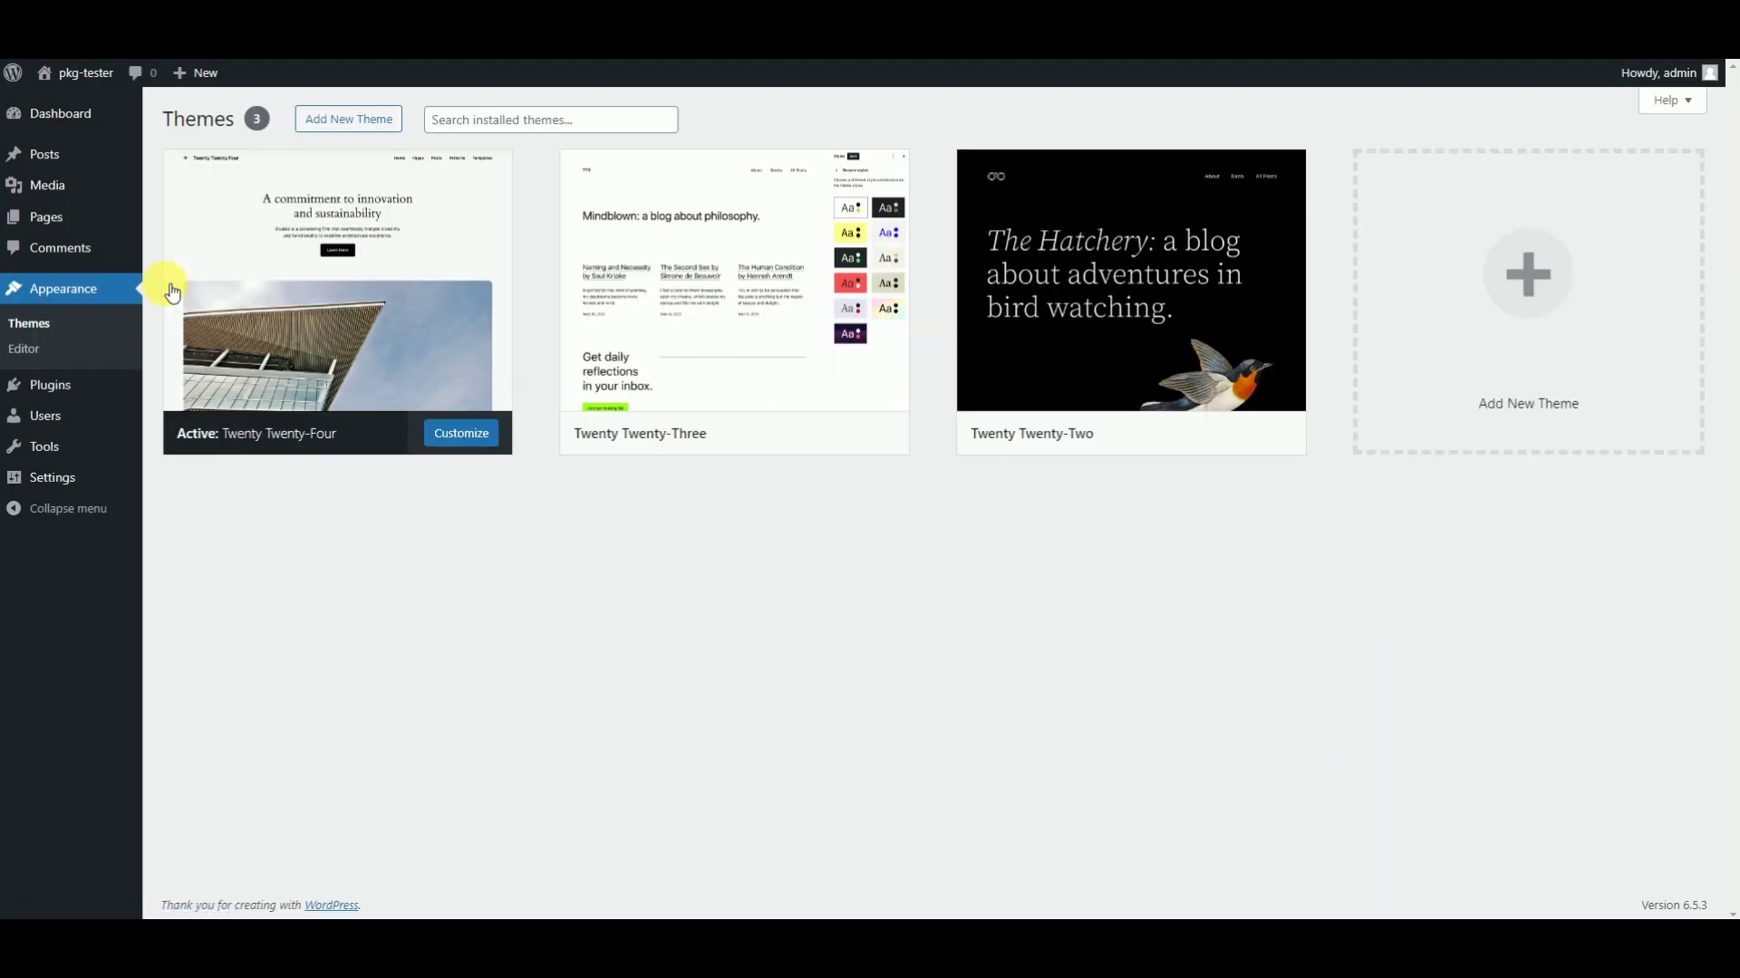
left_click(347, 119)
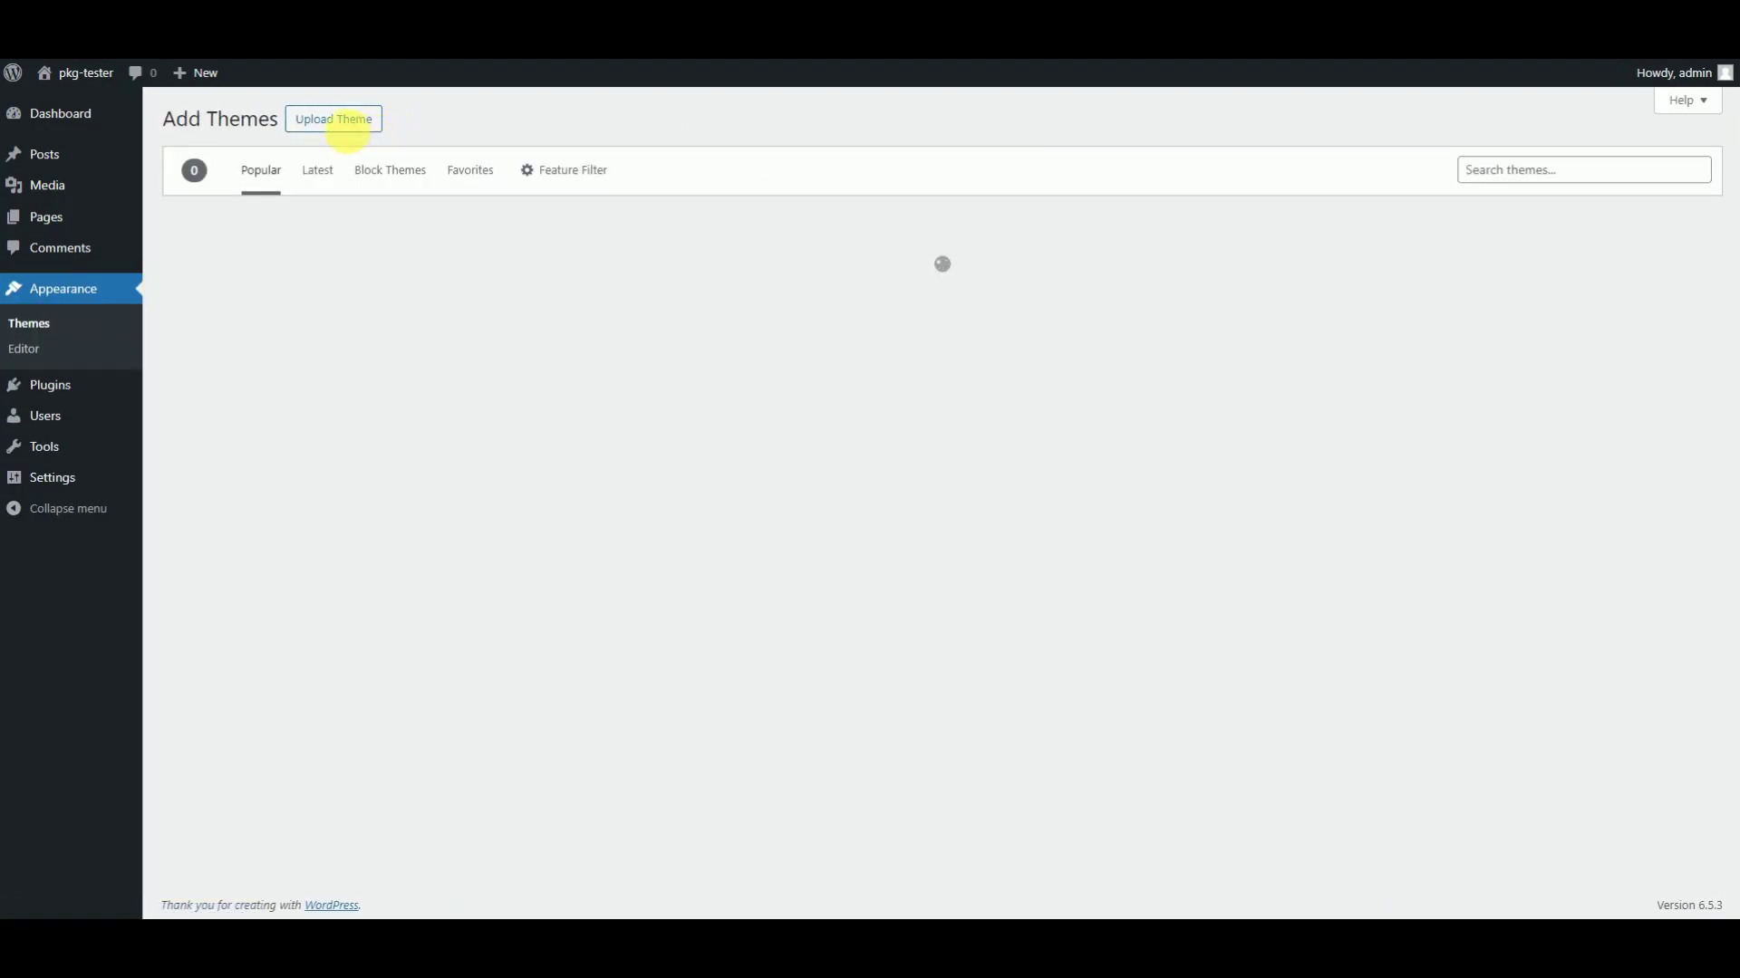
left_click(349, 135)
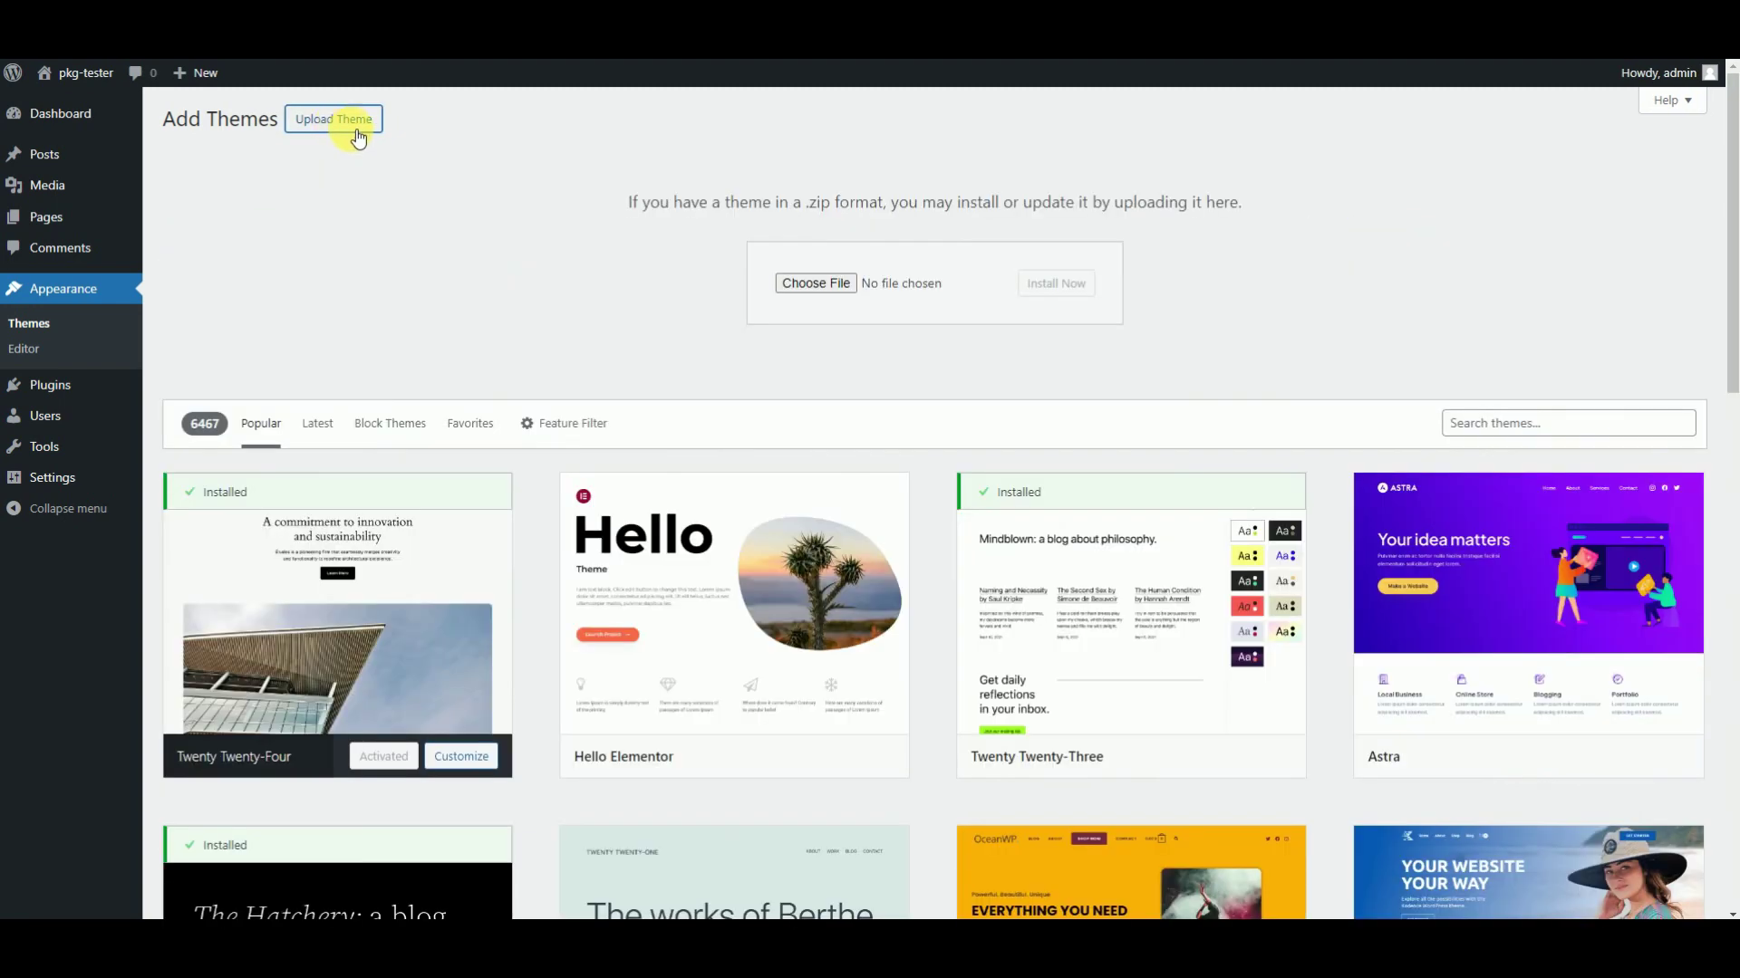
left_click(801, 287)
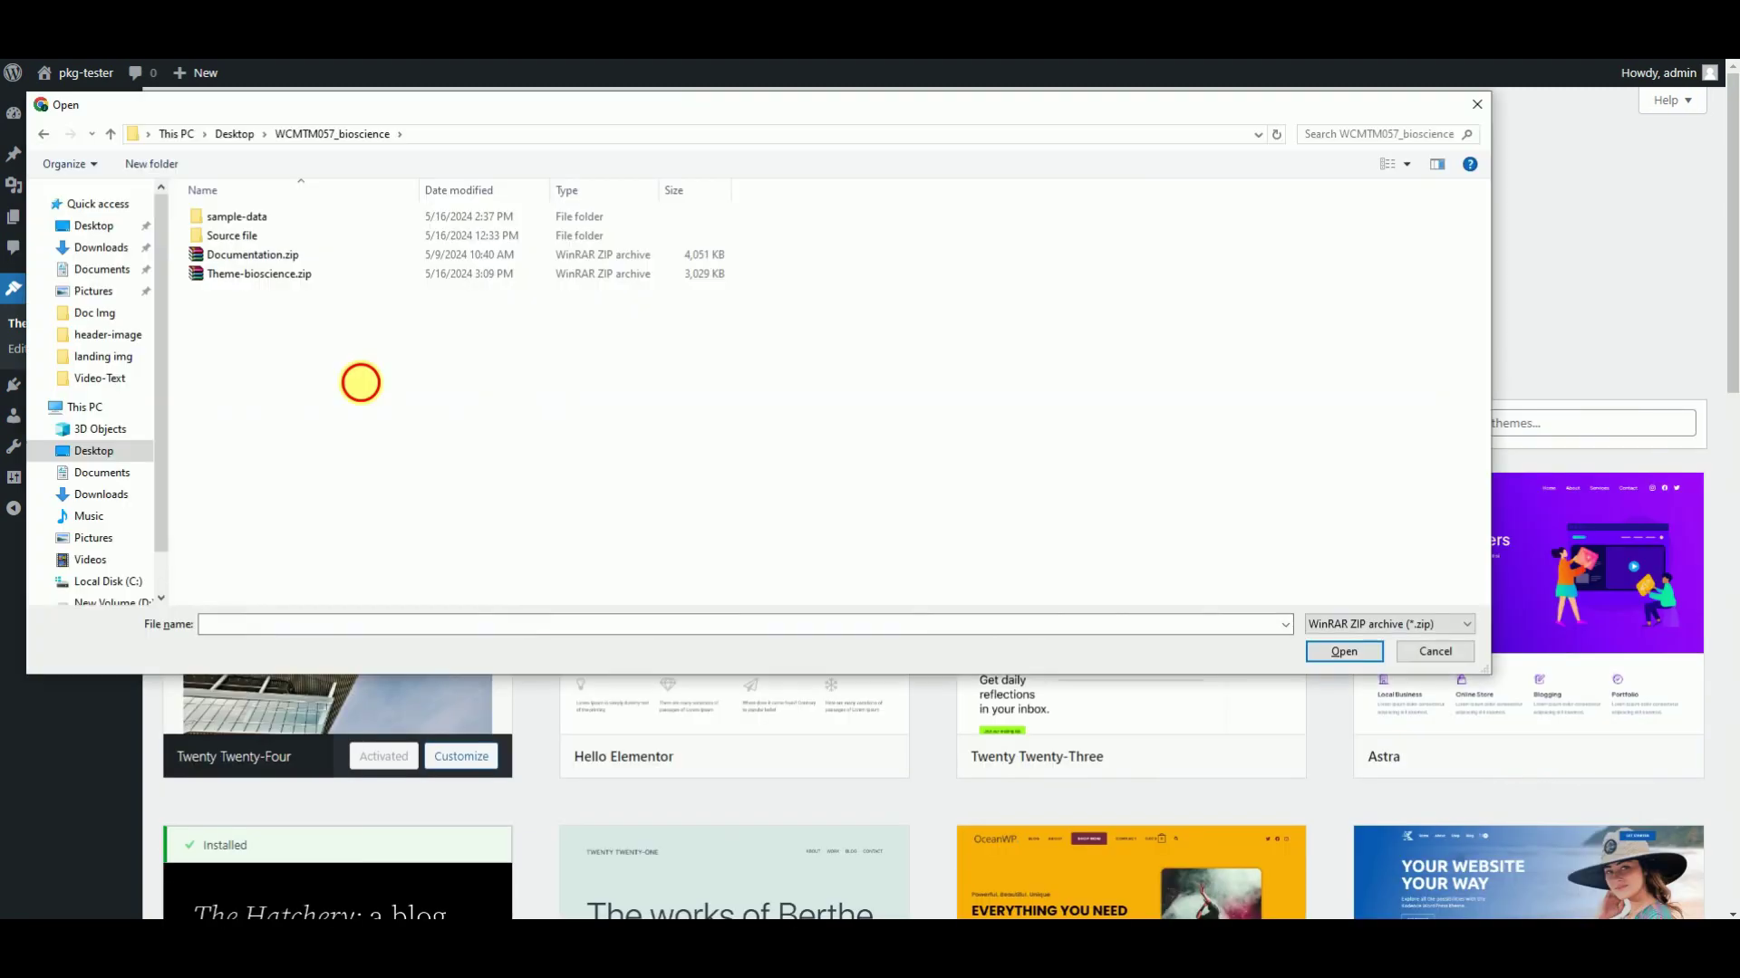
left_click(290, 275)
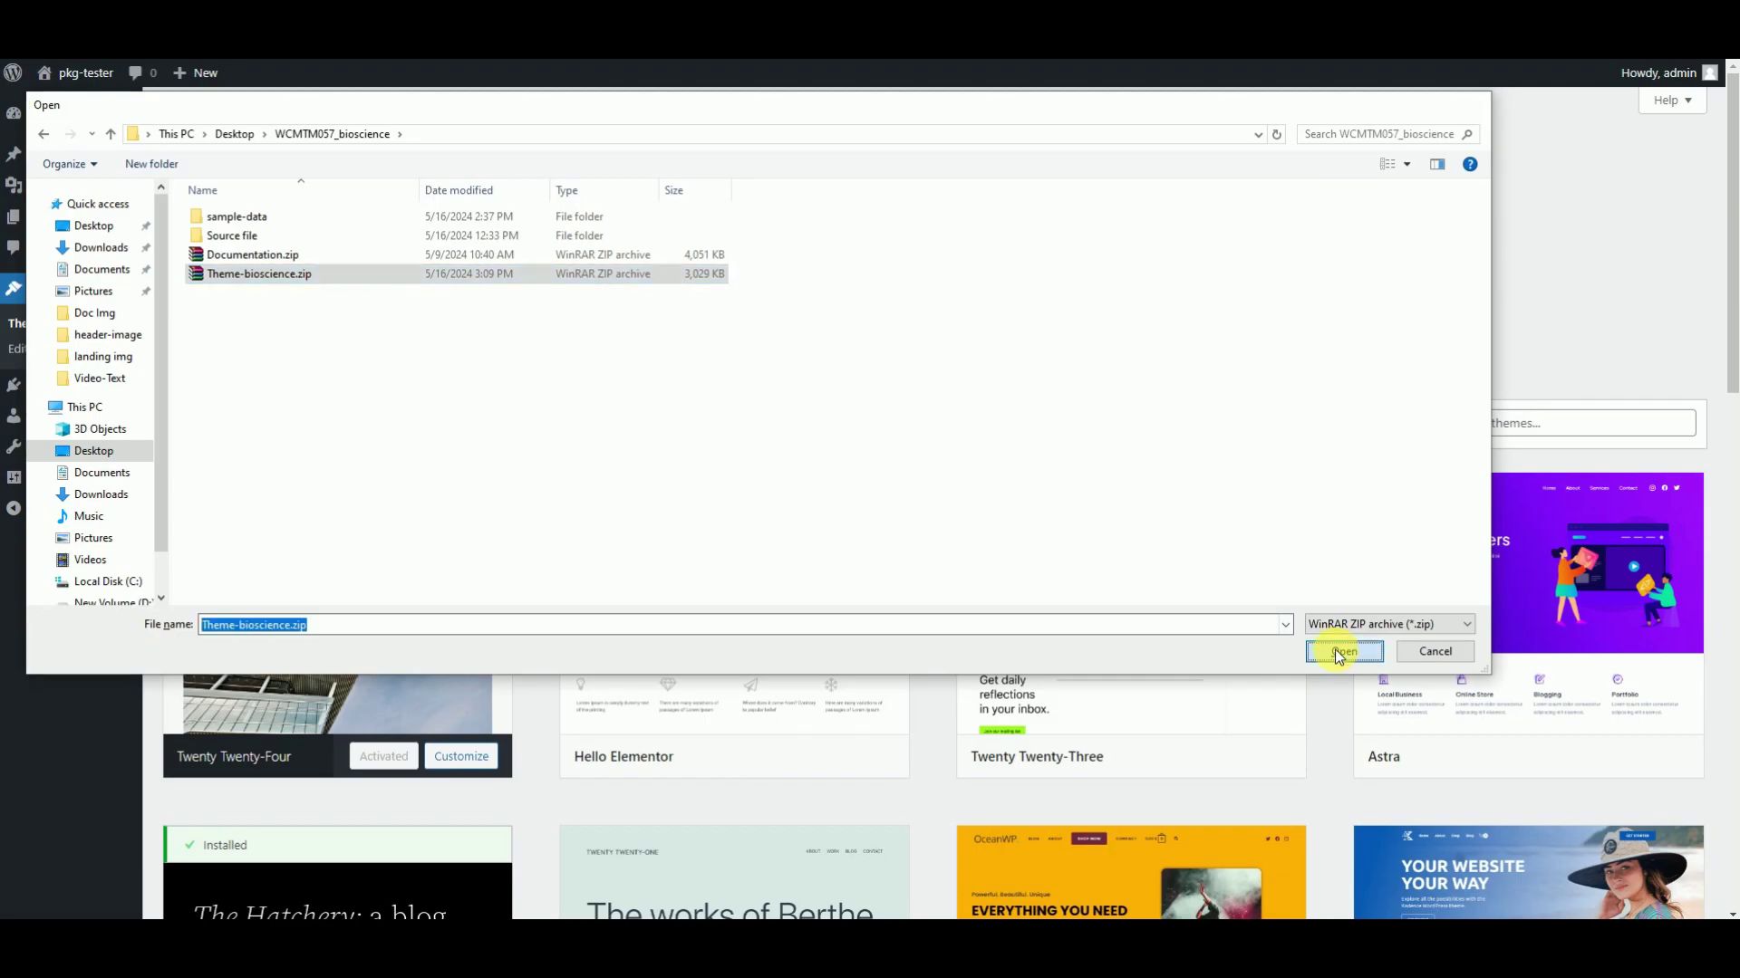
left_click(1341, 653)
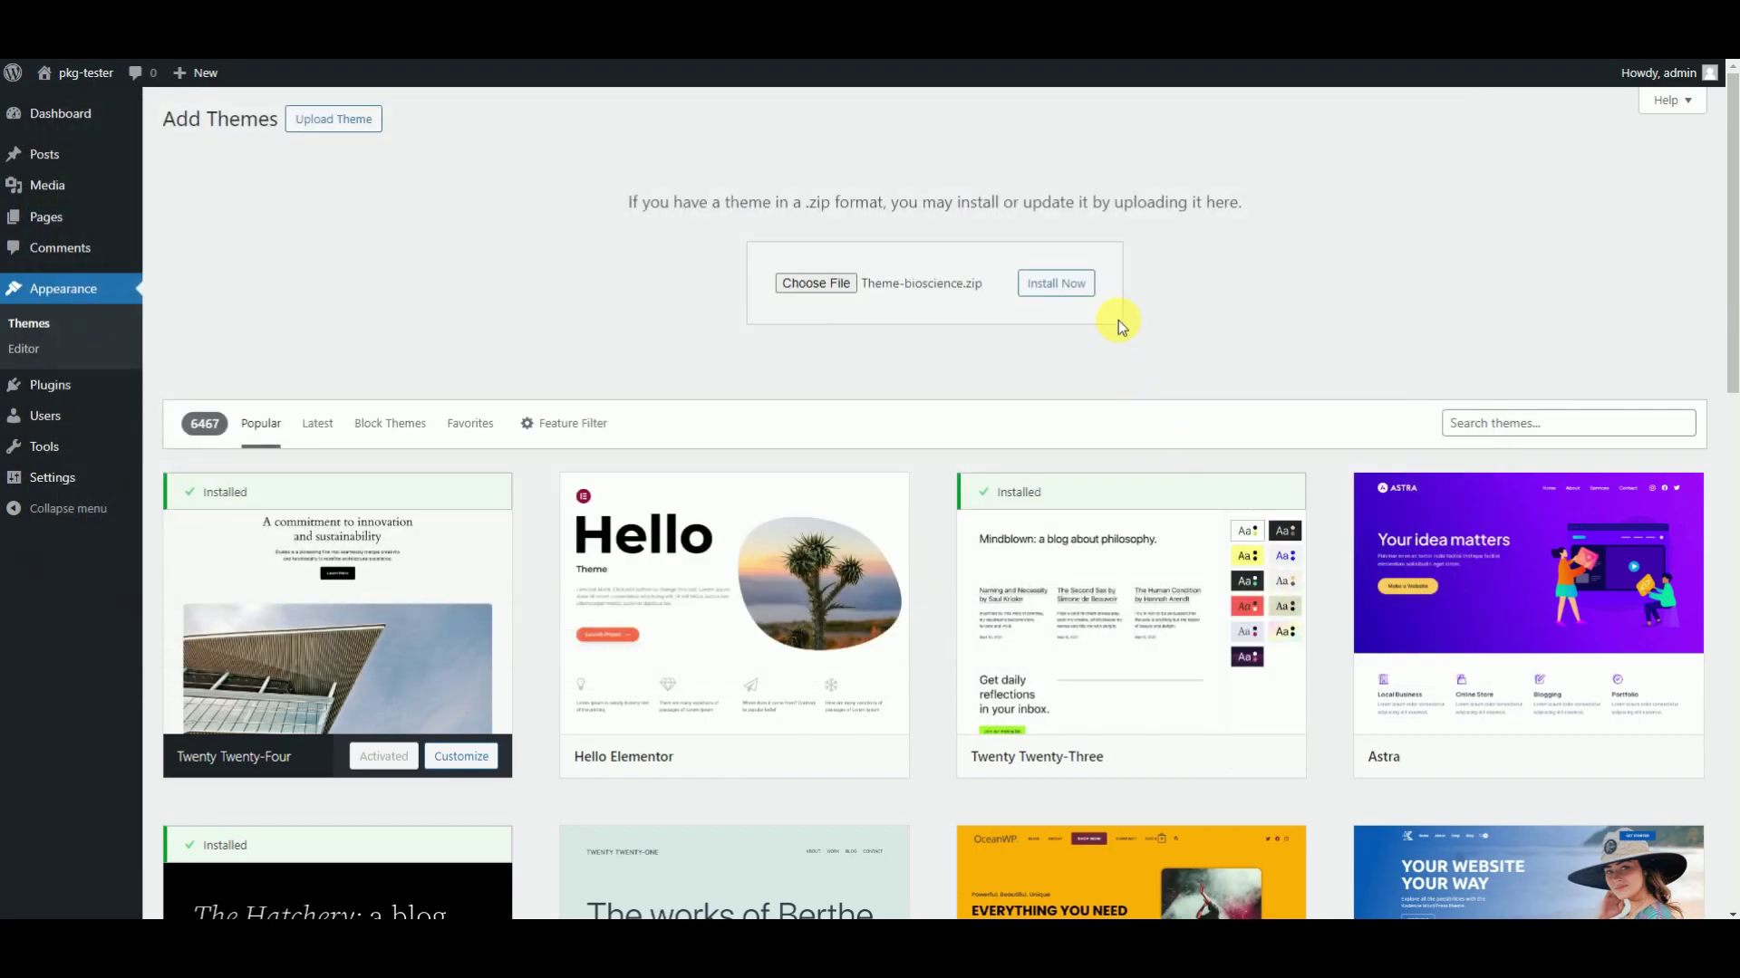
left_click(1085, 286)
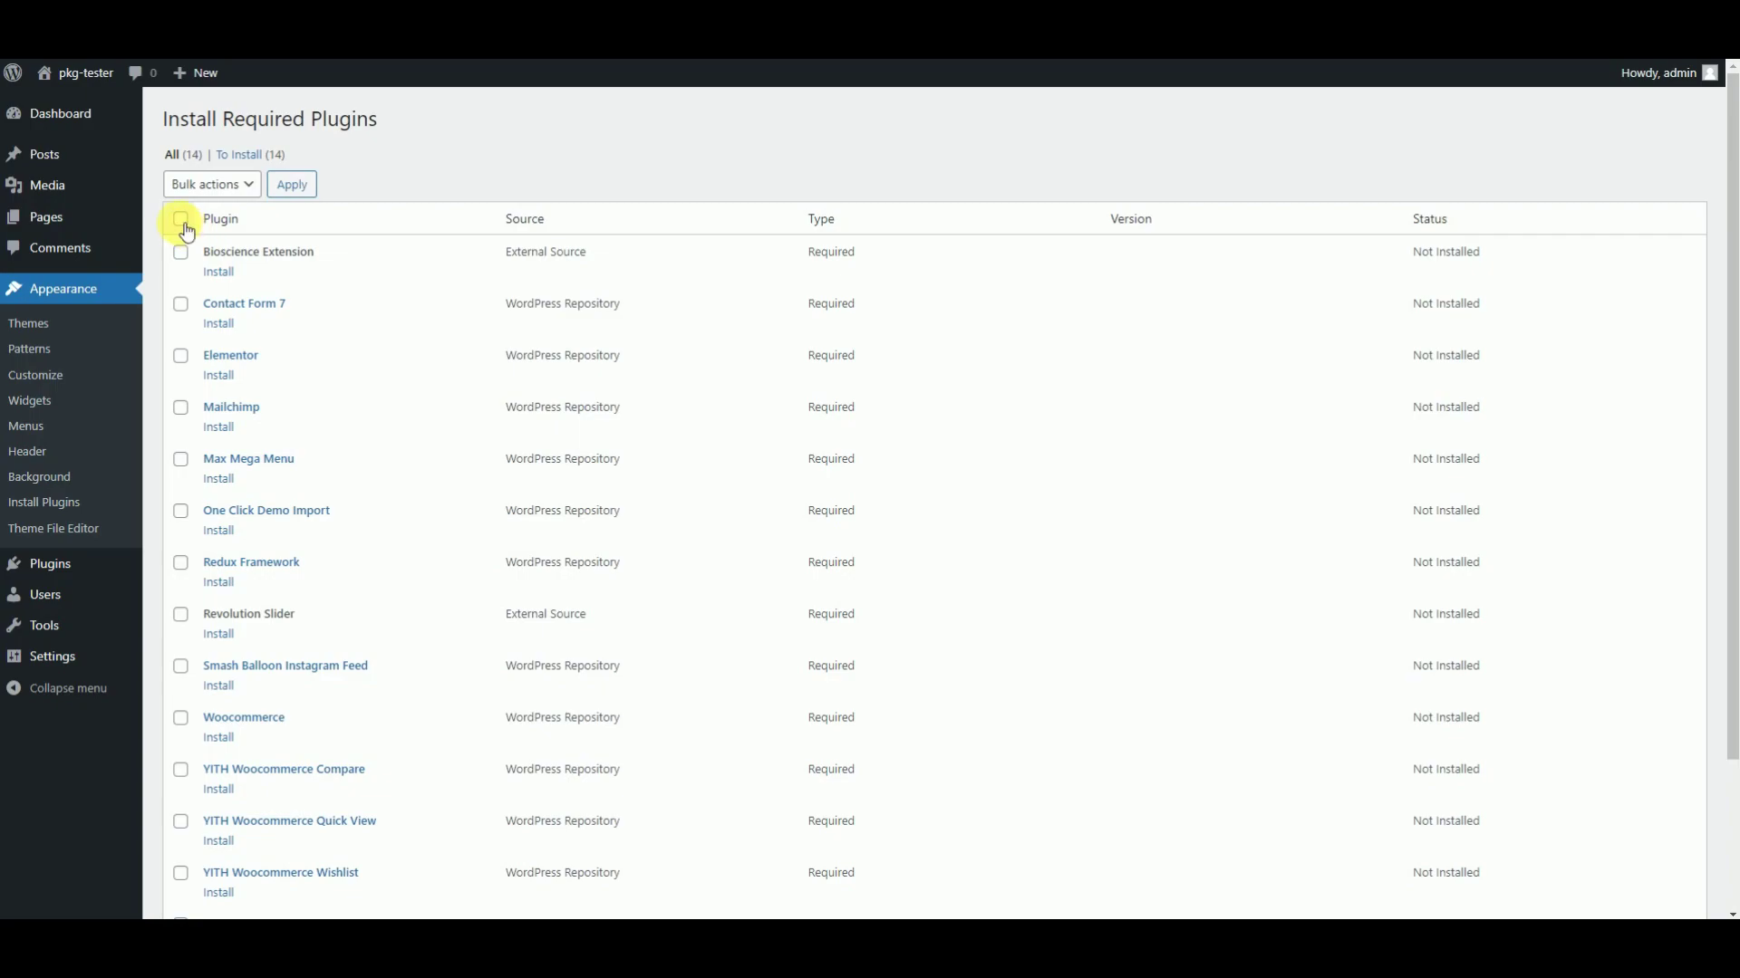
- Bulk-install all the plugins listed as required by the Bioscience theme
left_click(196, 184)
left_click(209, 260)
left_click(201, 185)
left_click(213, 219)
left_click(292, 188)
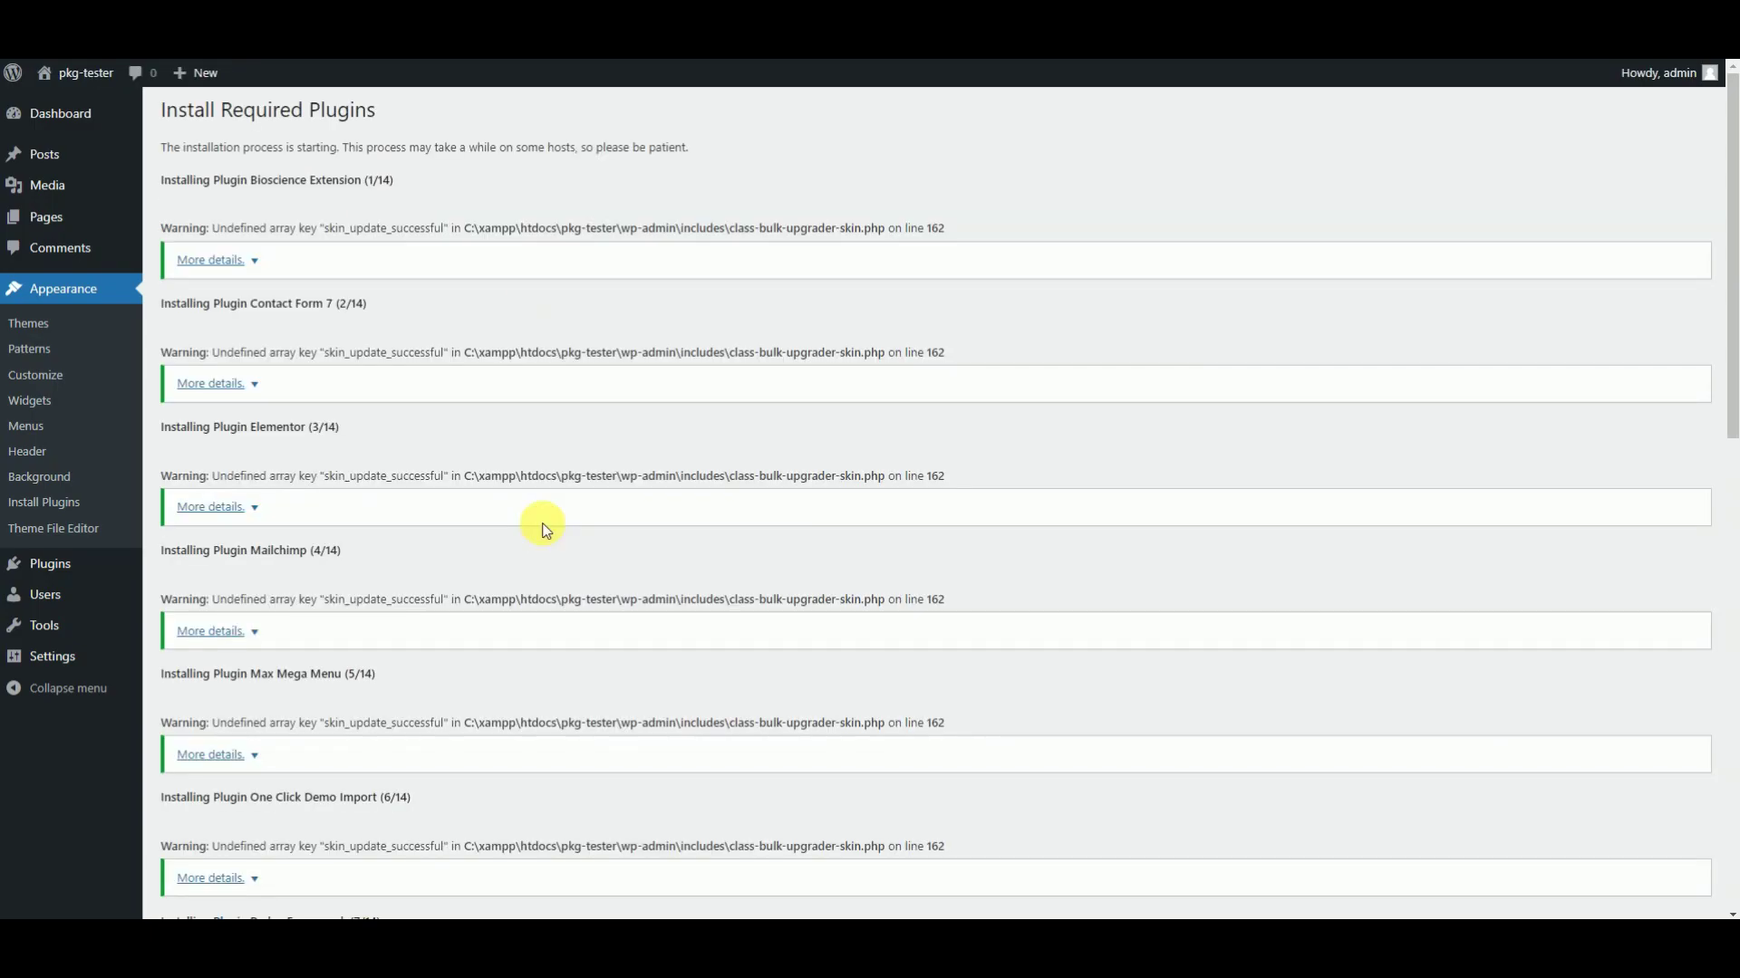
- Return to the required plugins installer and bulk-activate all the installed plugins
scroll(587, 450, "down", 8)
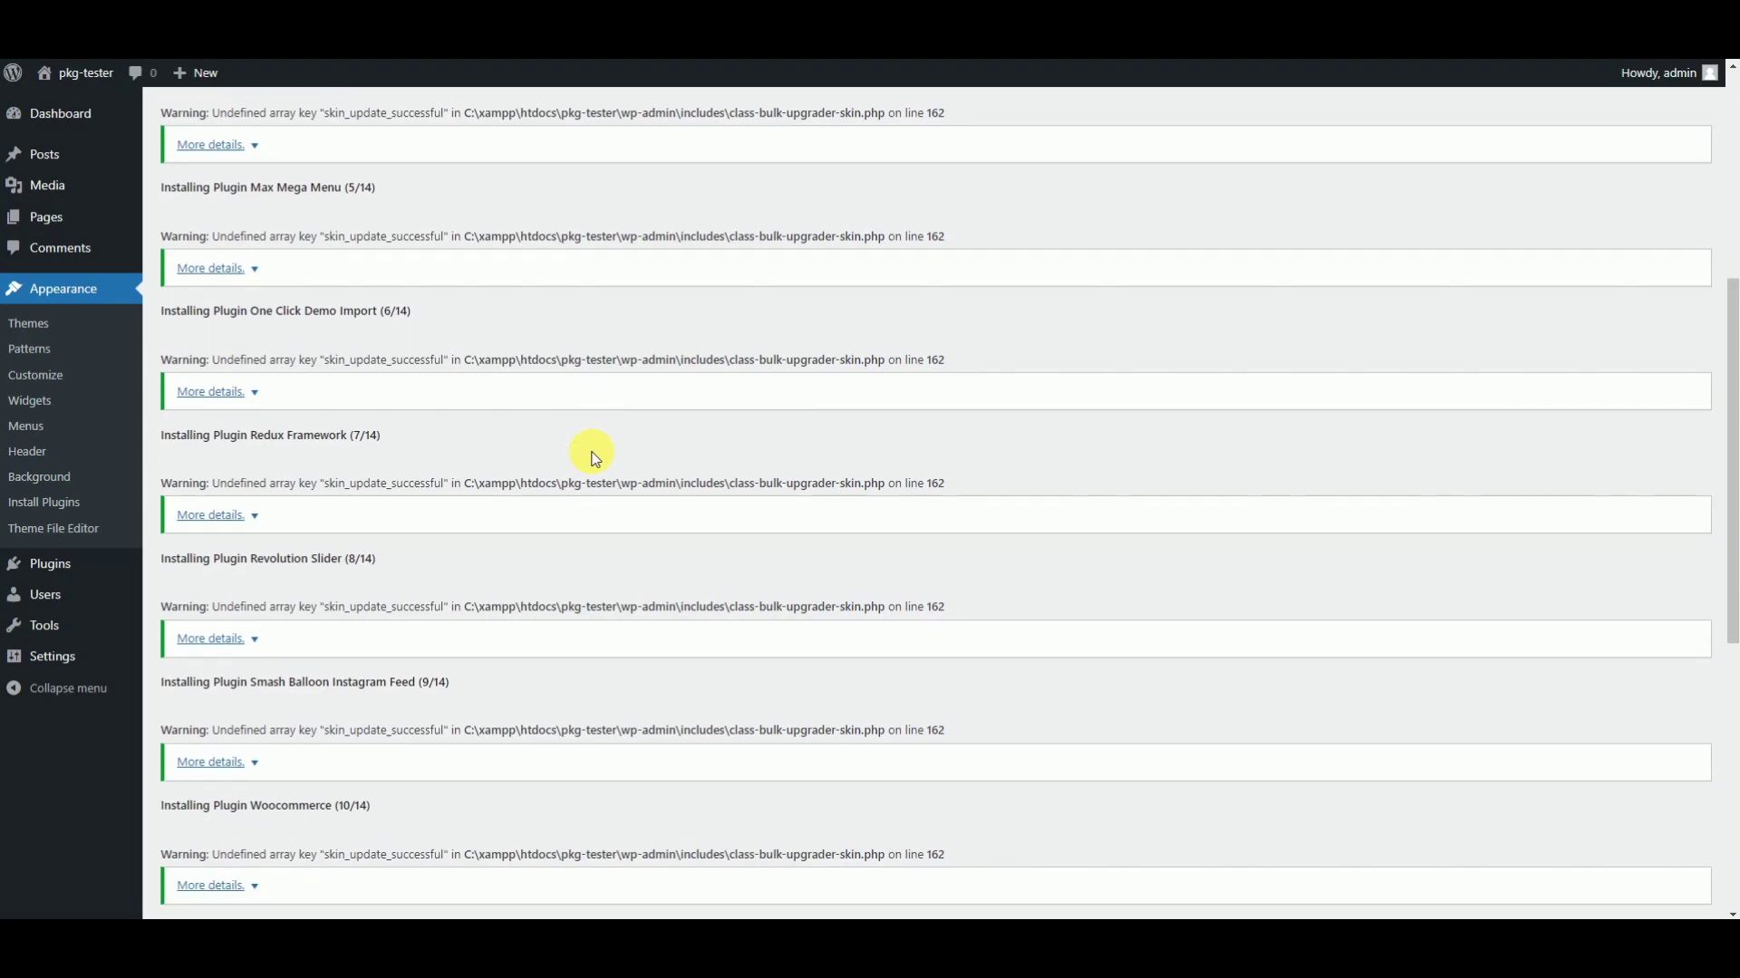
scroll(590, 456, "down", 4)
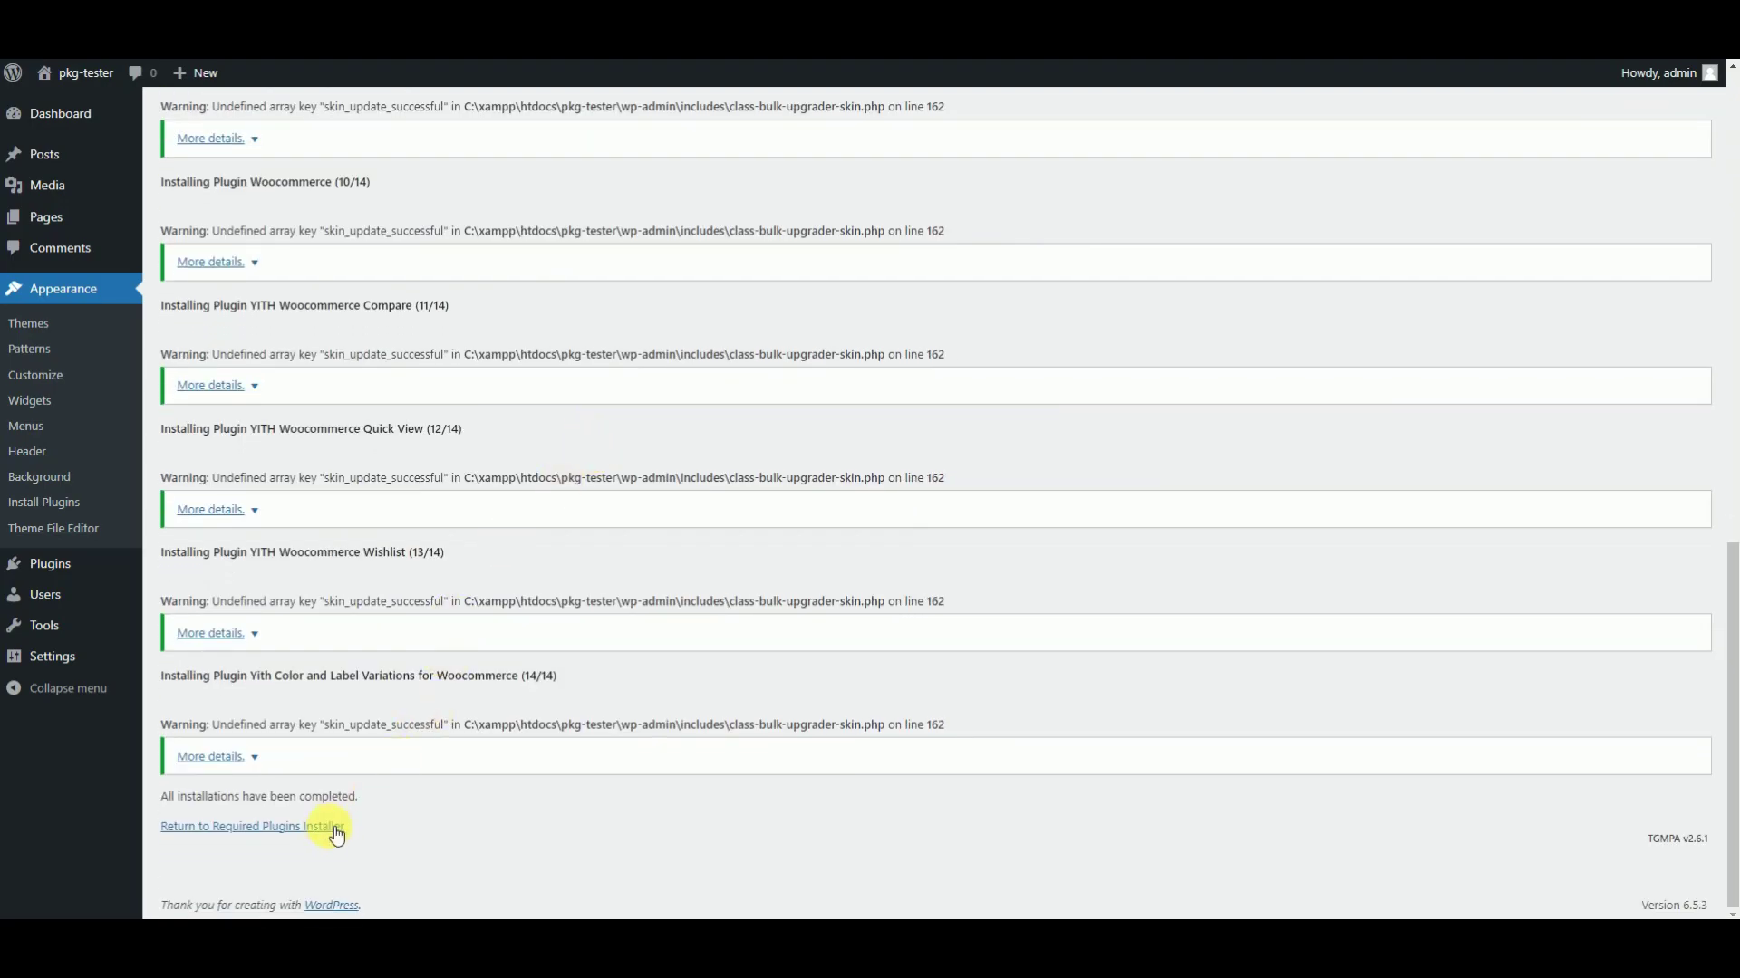
left_click(335, 835)
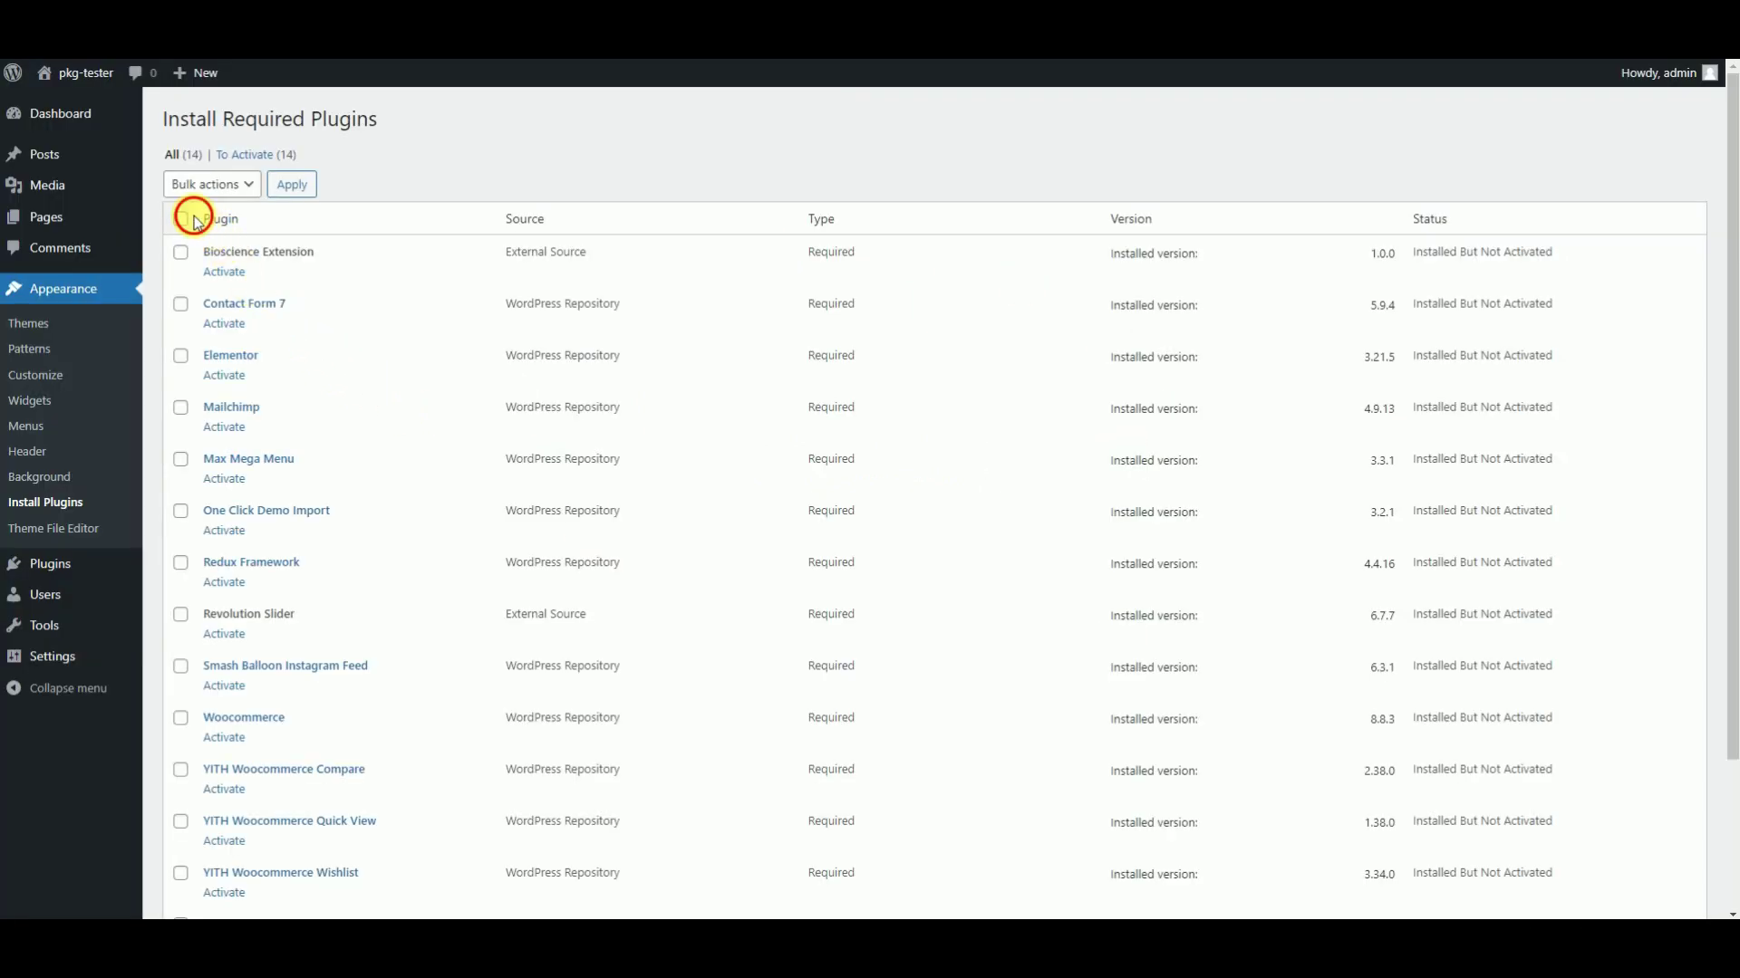
left_click(192, 218)
left_click(195, 184)
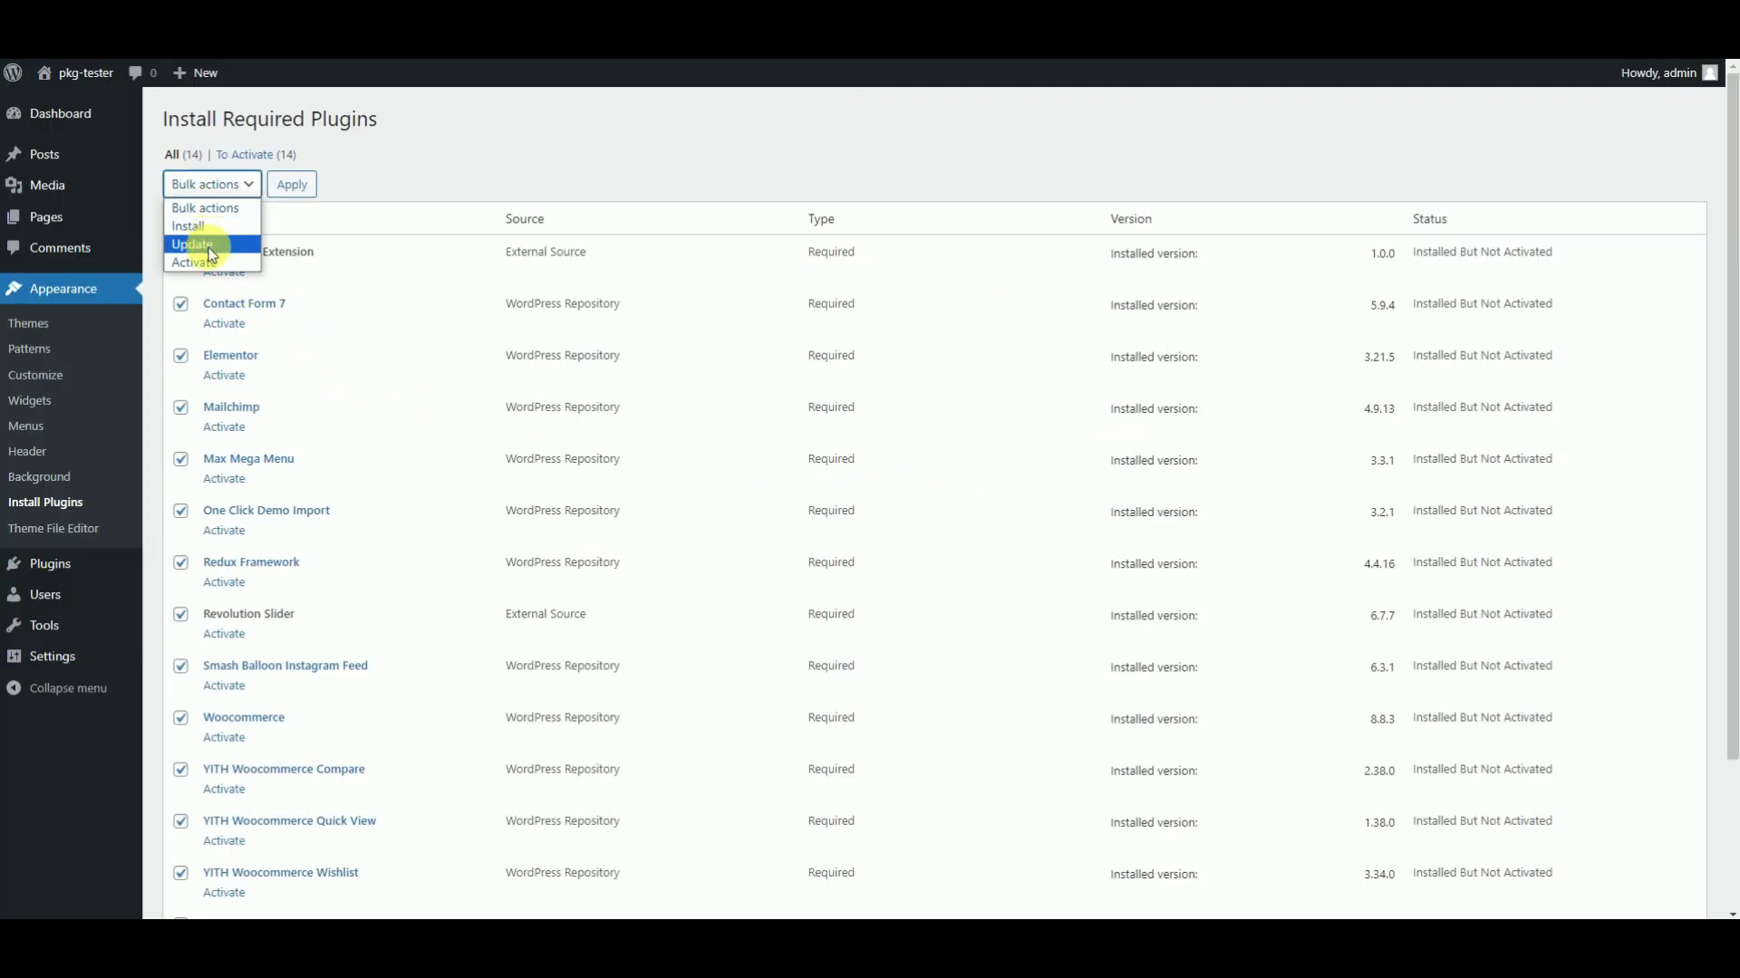
left_click(210, 260)
left_click(278, 192)
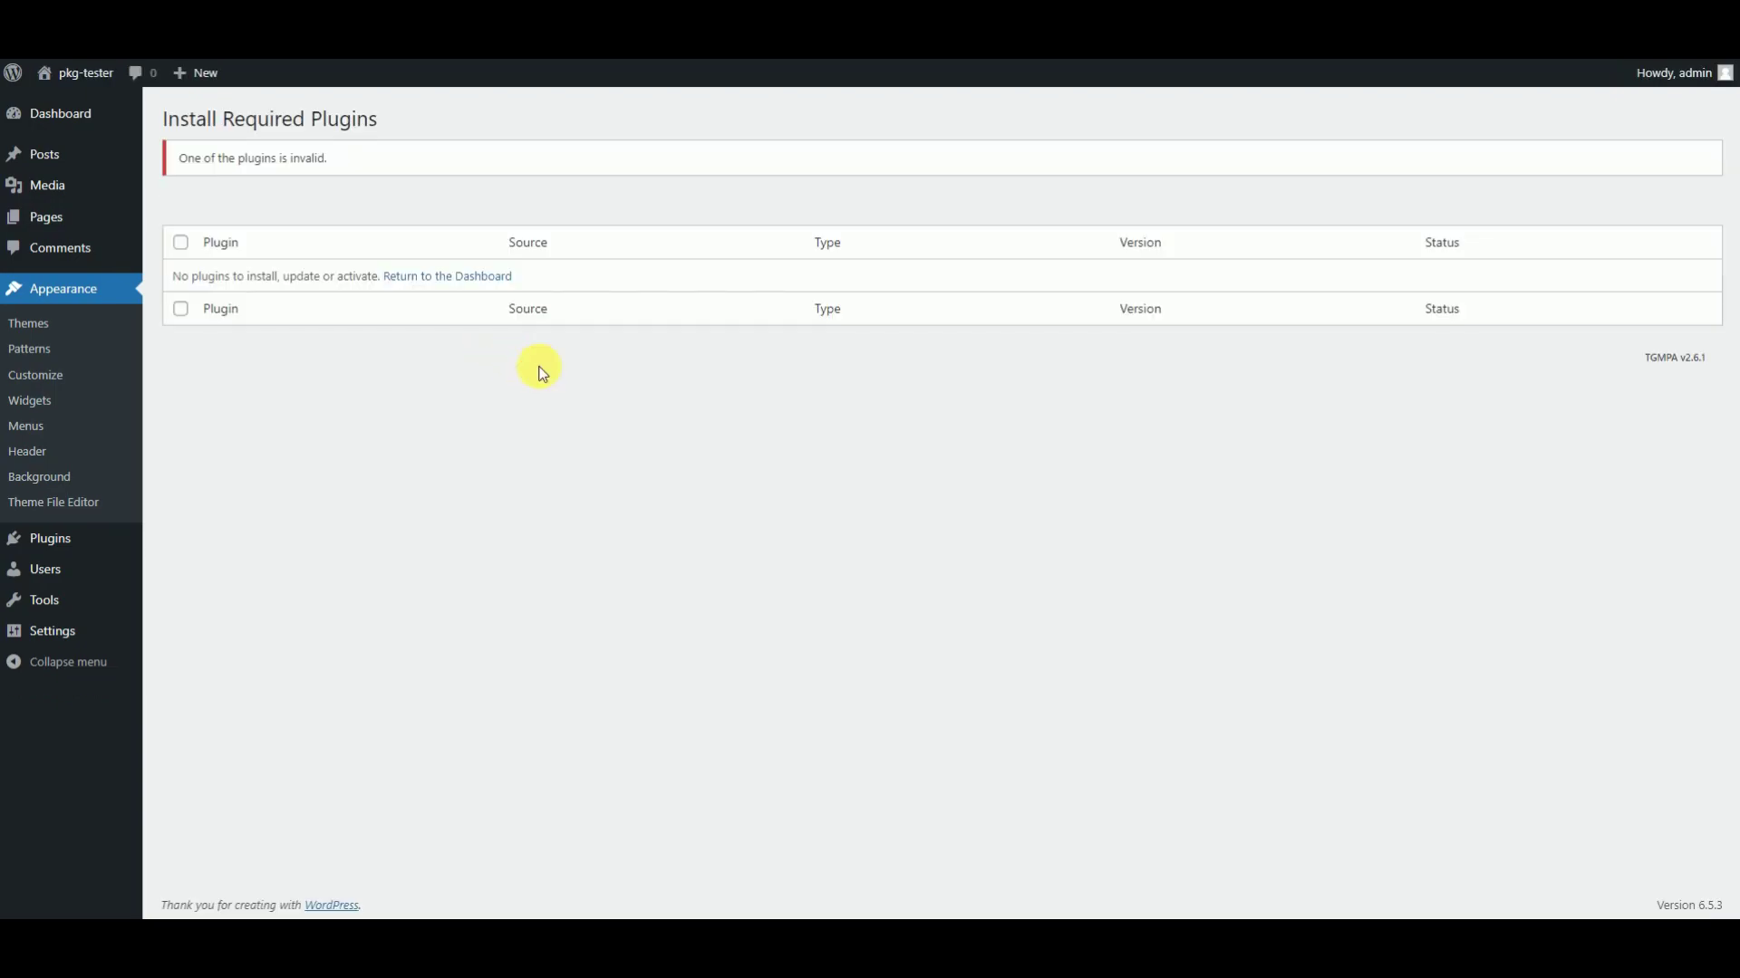
- Return to the dashboard and import the Bioscience demo data with One Click Demo Import, without adding the recommended plugins
left_click(473, 277)
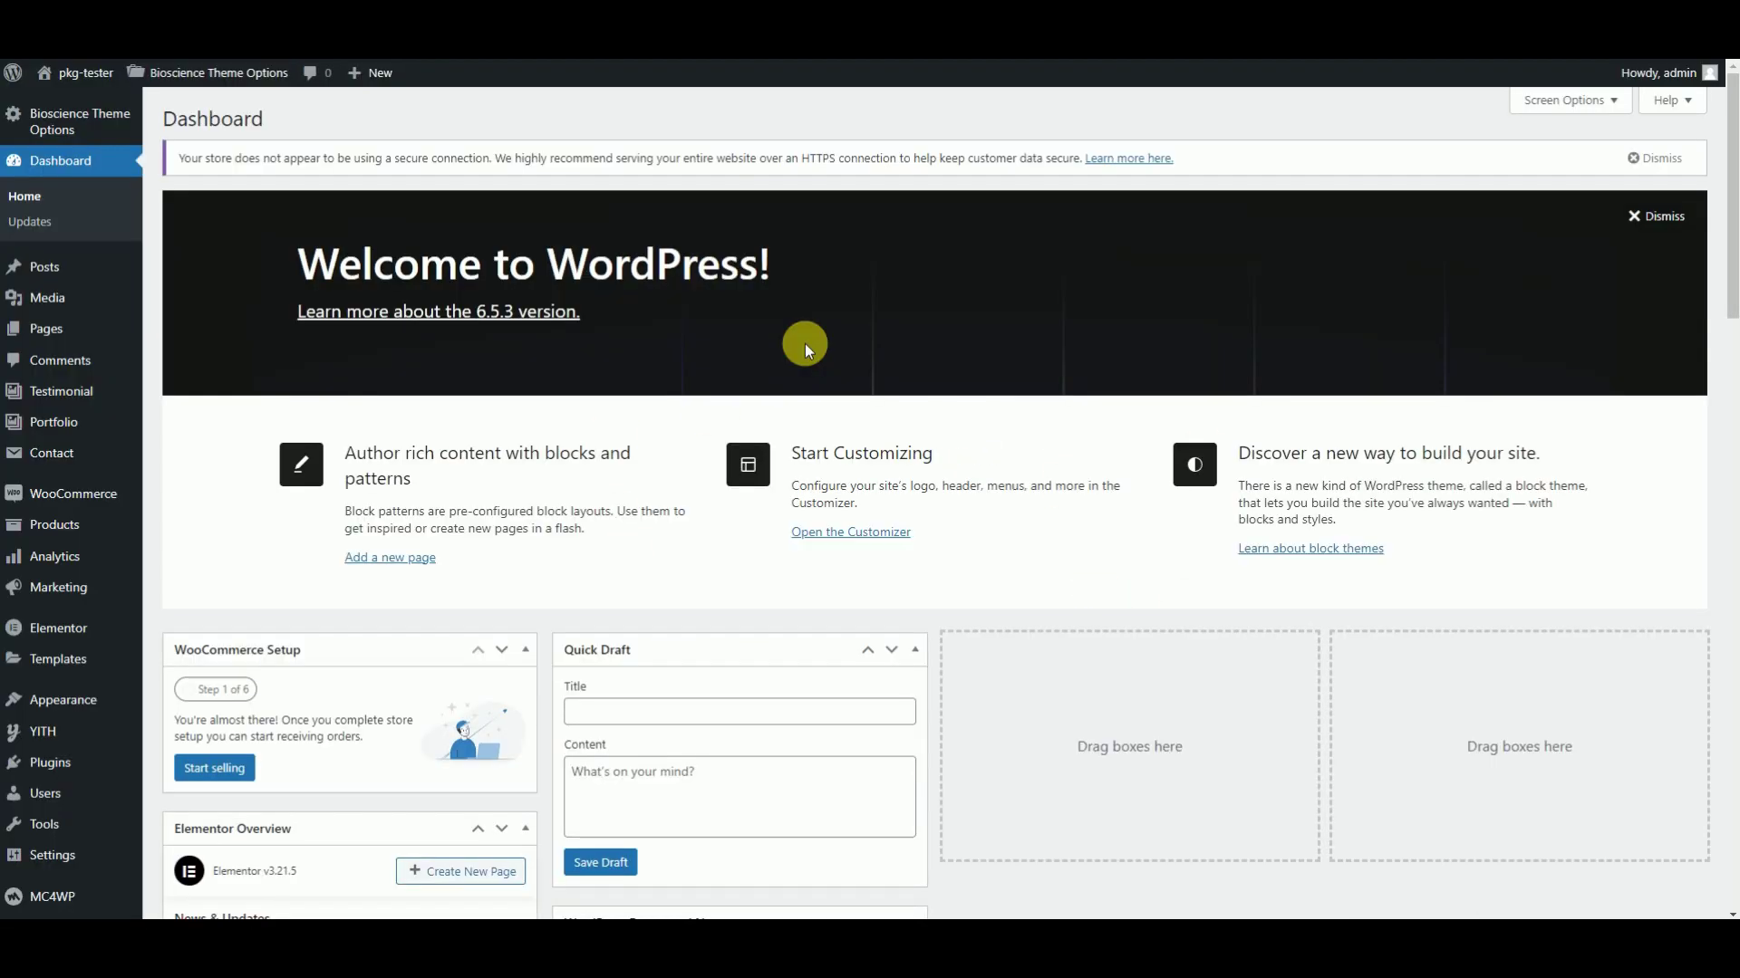
scroll(371, 367, "down", 3)
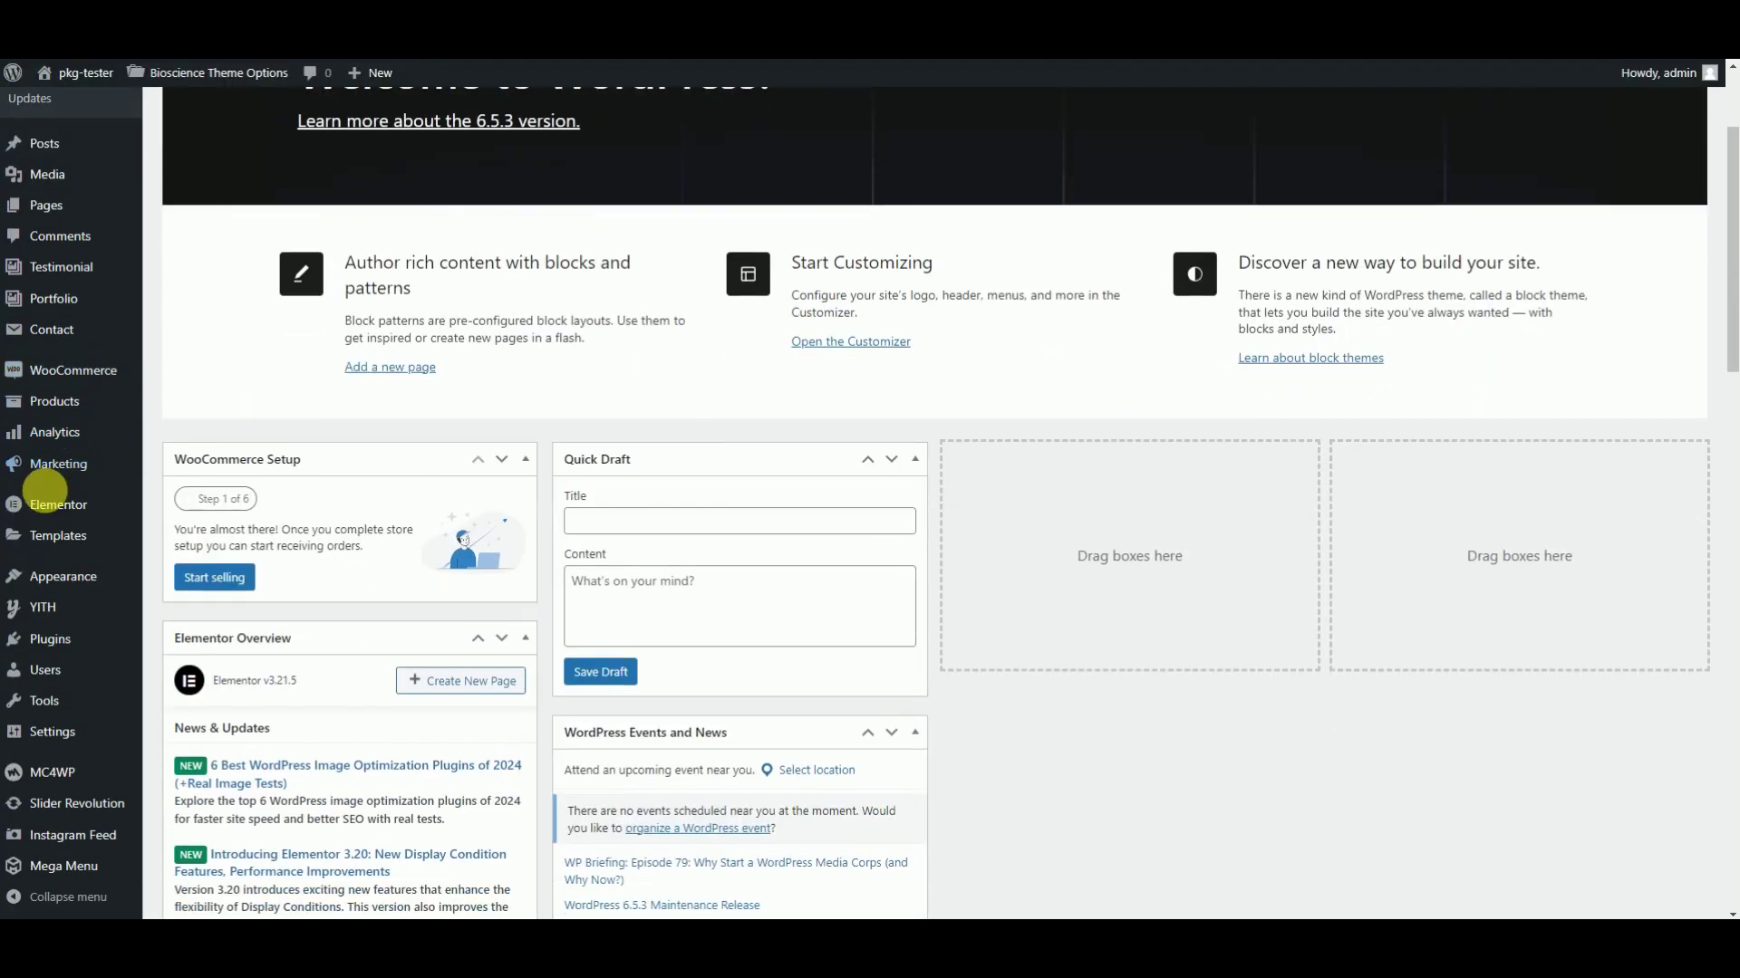
mouse_move(86, 578)
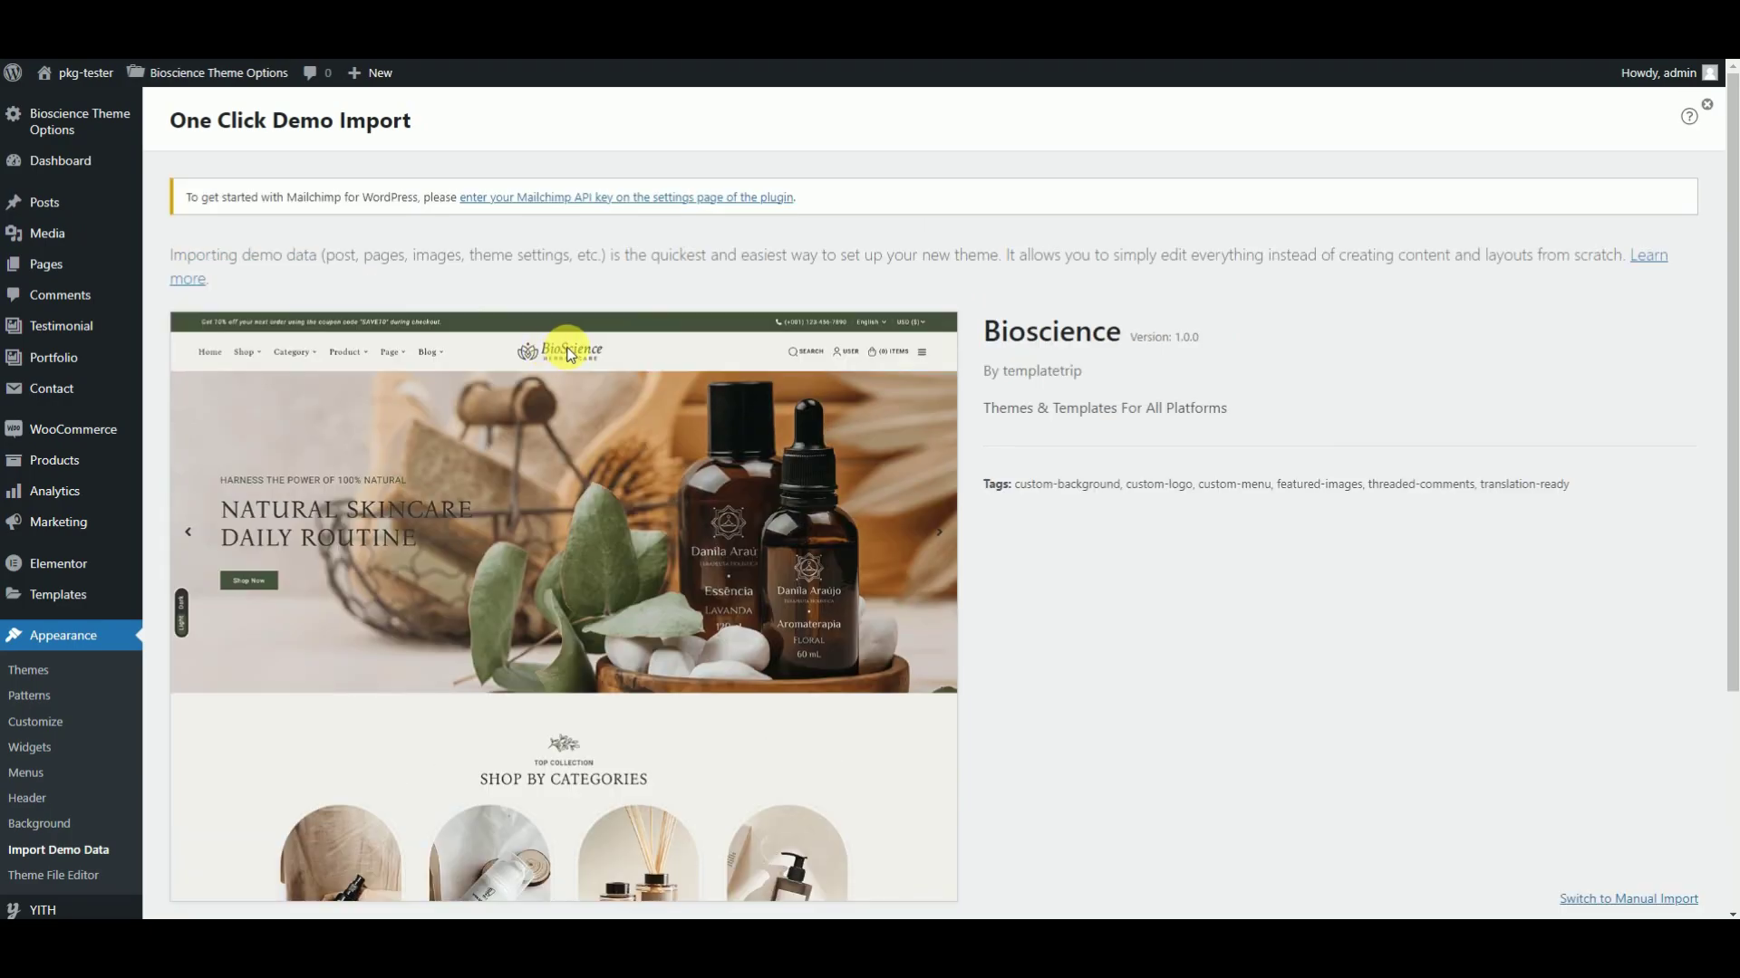
scroll(566, 353, "down", 3)
left_click(303, 645)
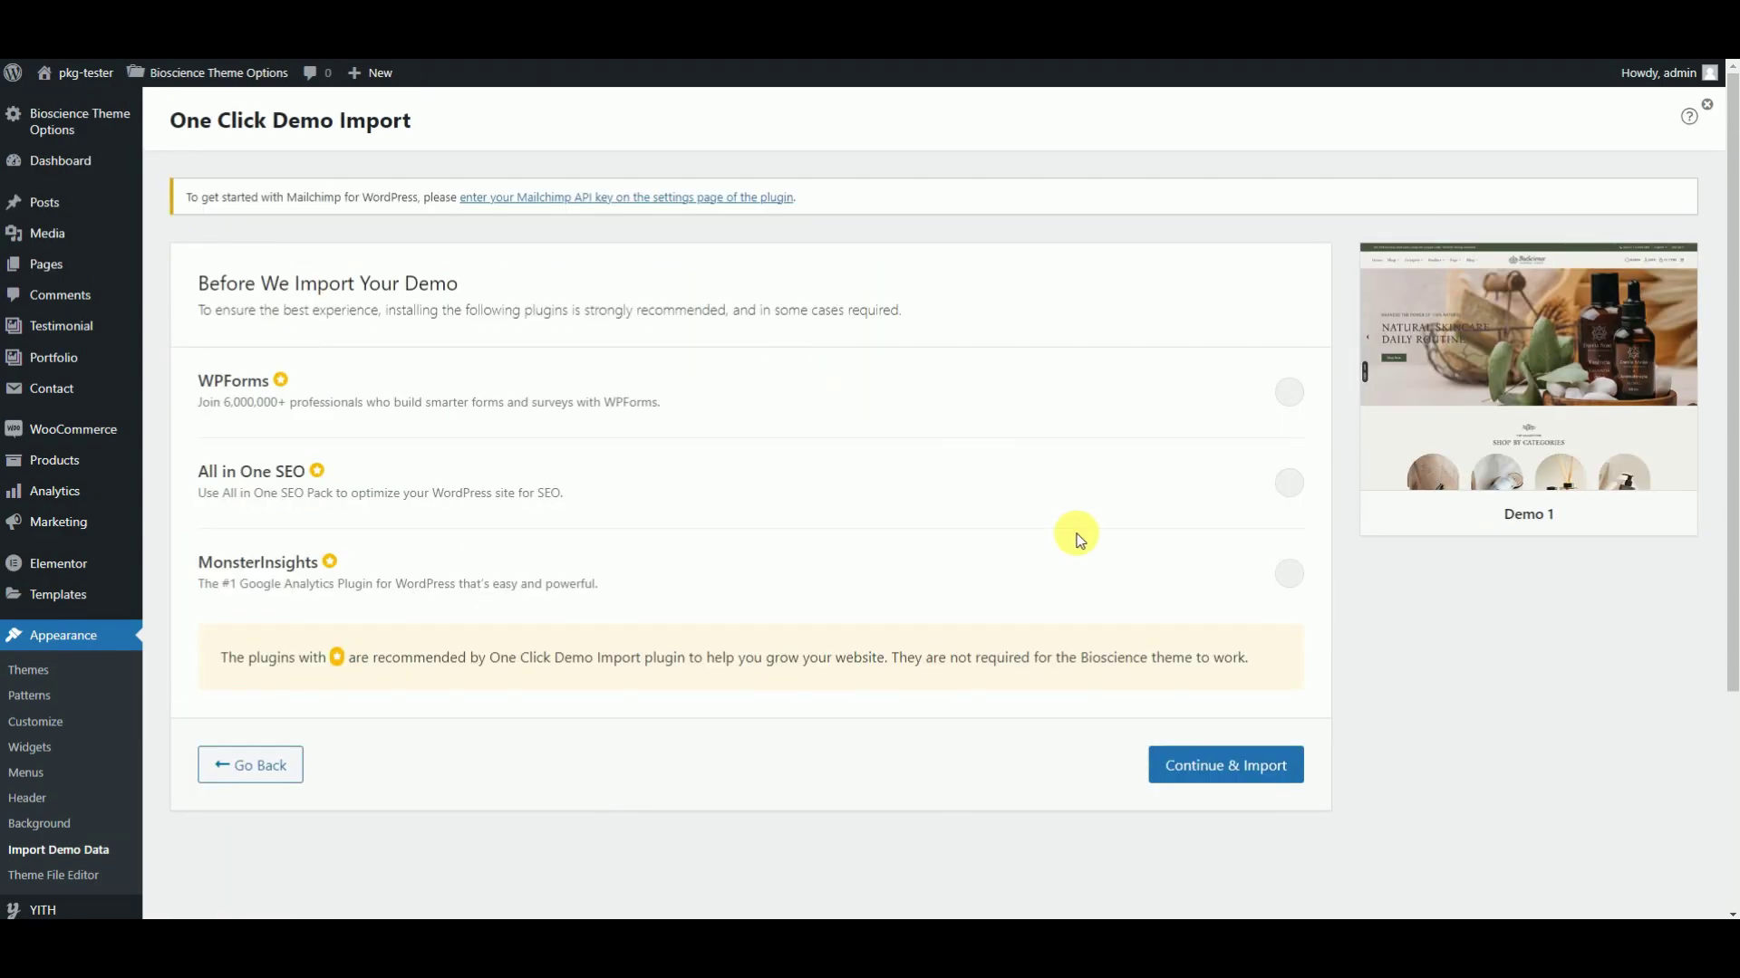
left_click(1163, 755)
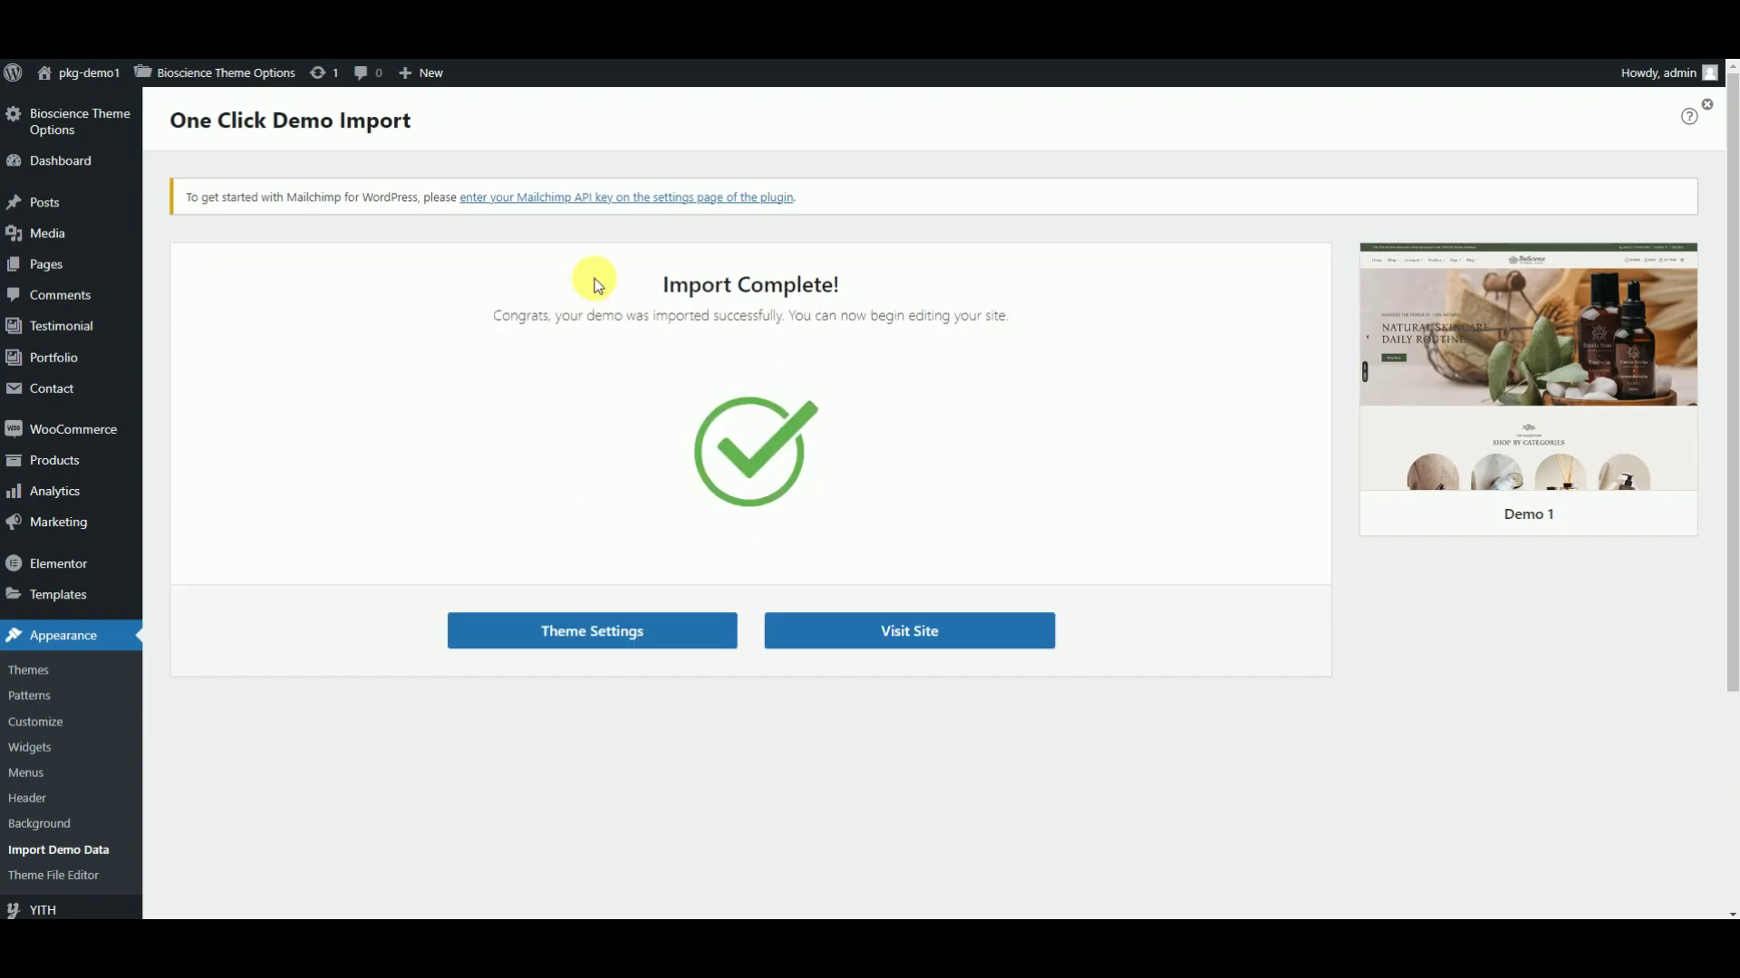
- Visit the site and look through the imported homepage from the banner down to the footer
left_click(864, 644)
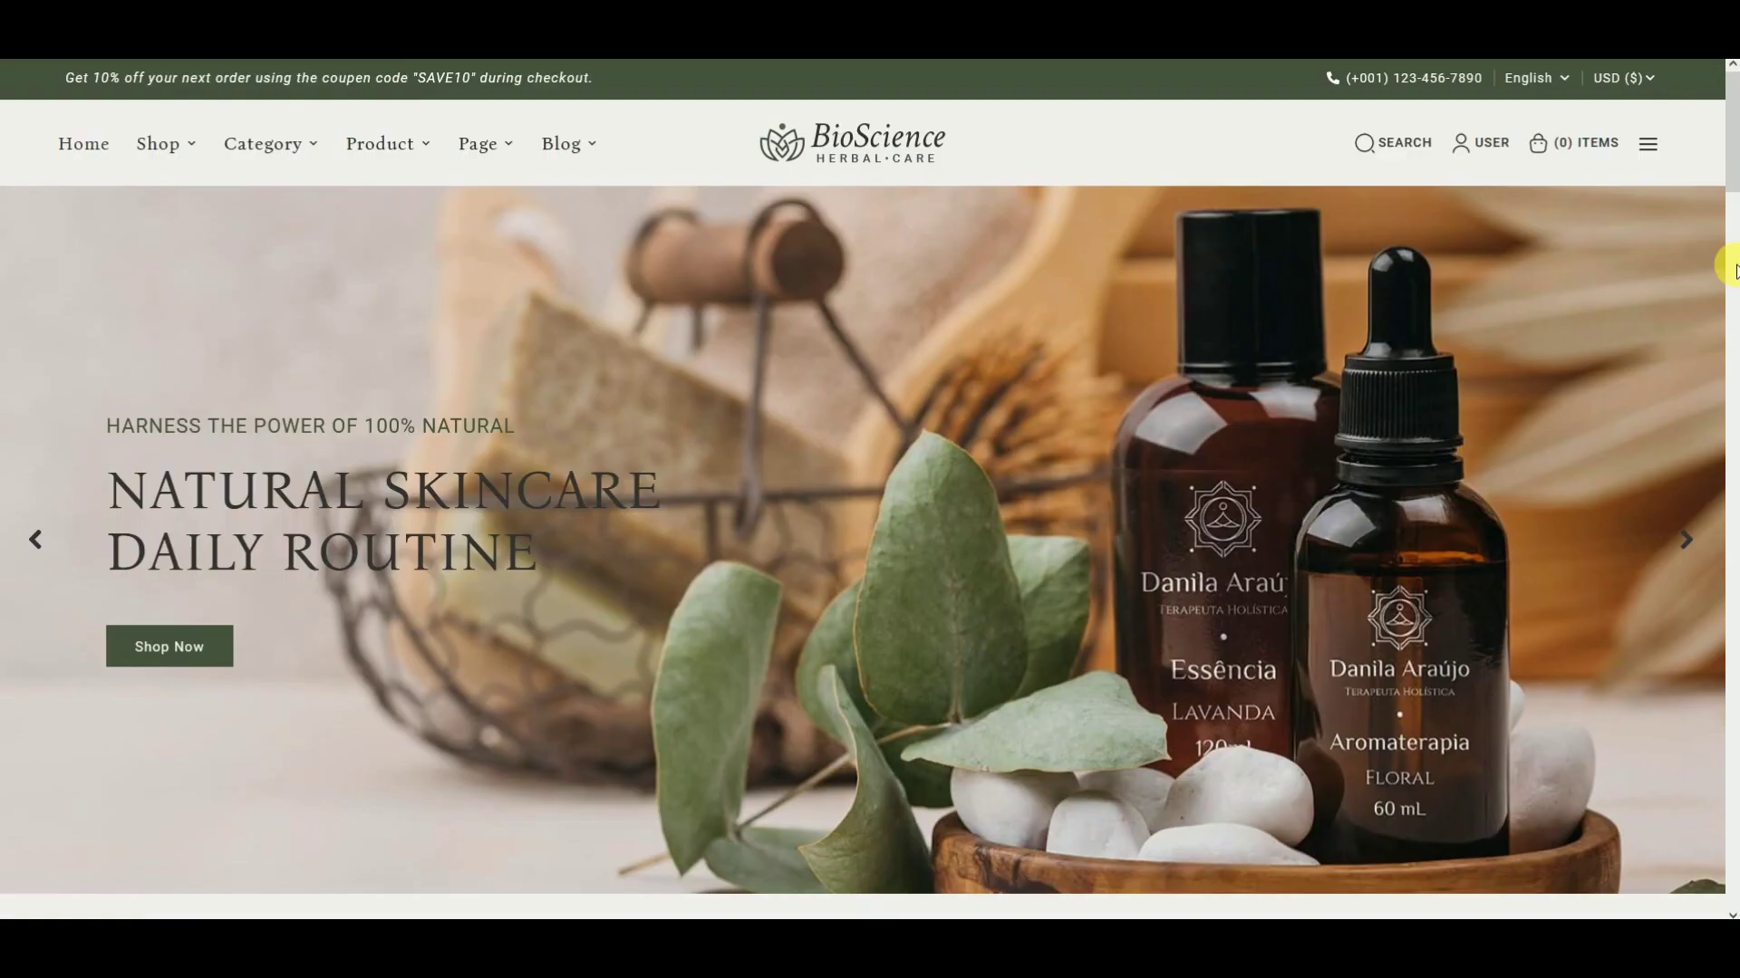
scroll(1735, 270, "down", 8)
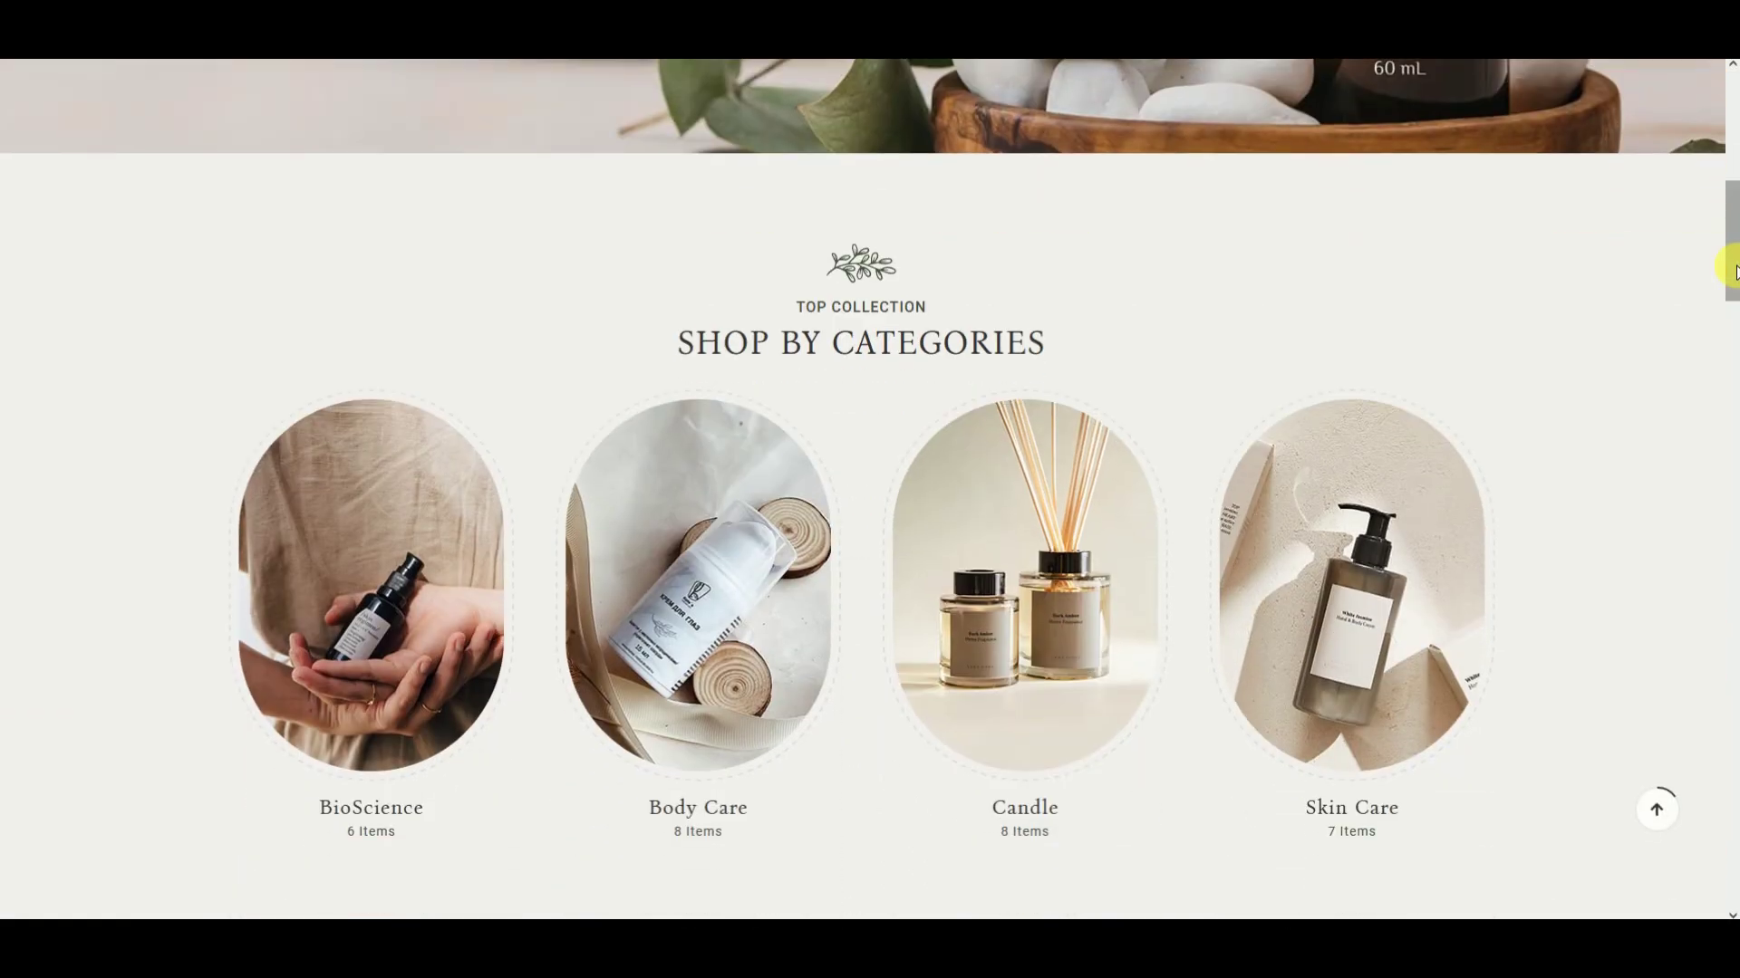
scroll(1735, 270, "down", 10)
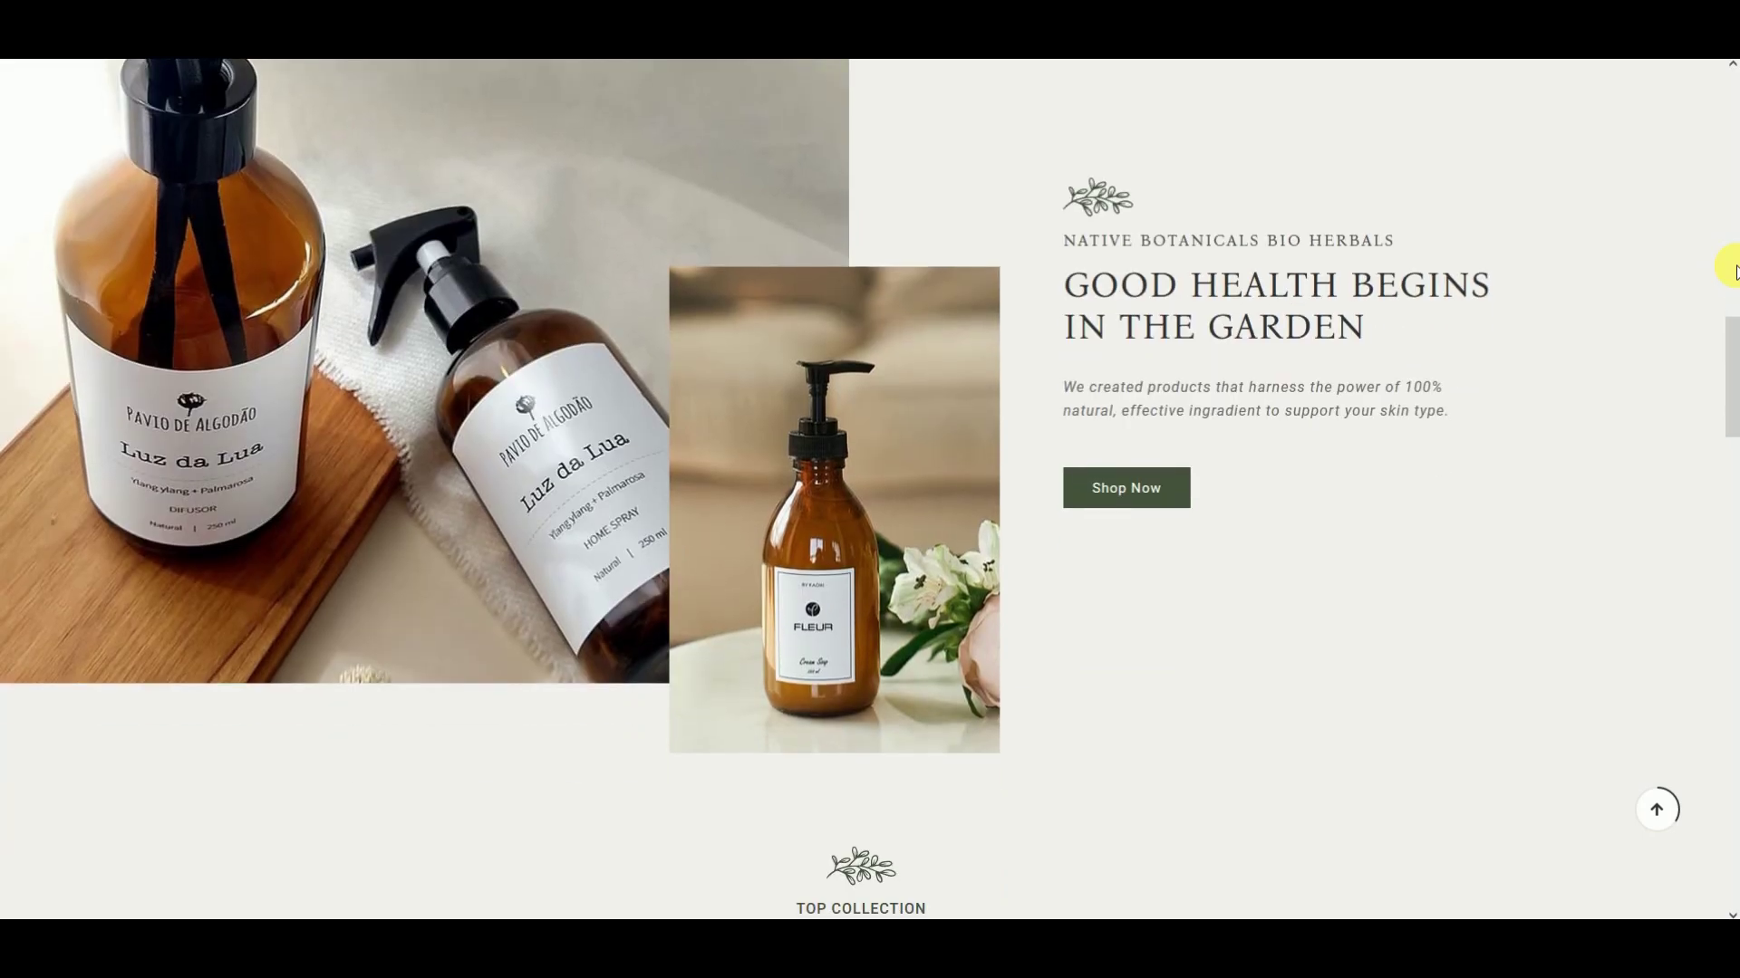
scroll(1735, 270, "down", 13)
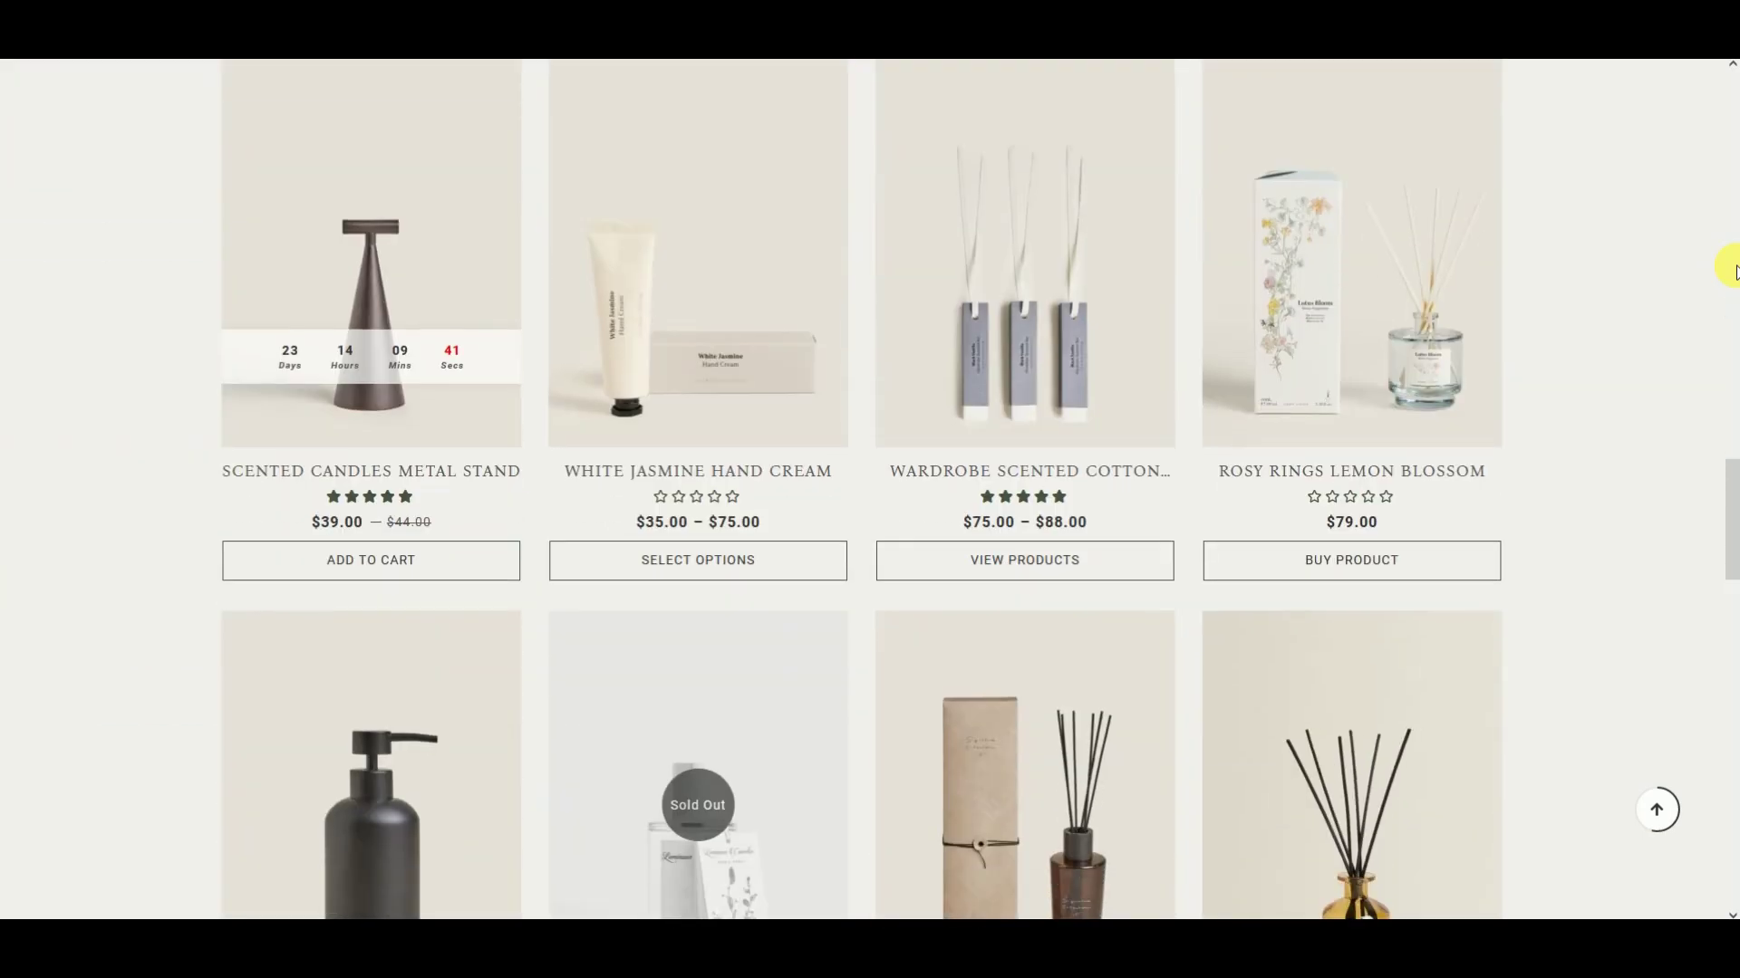
scroll(1735, 270, "down", 12)
scroll(1735, 270, "down", 10)
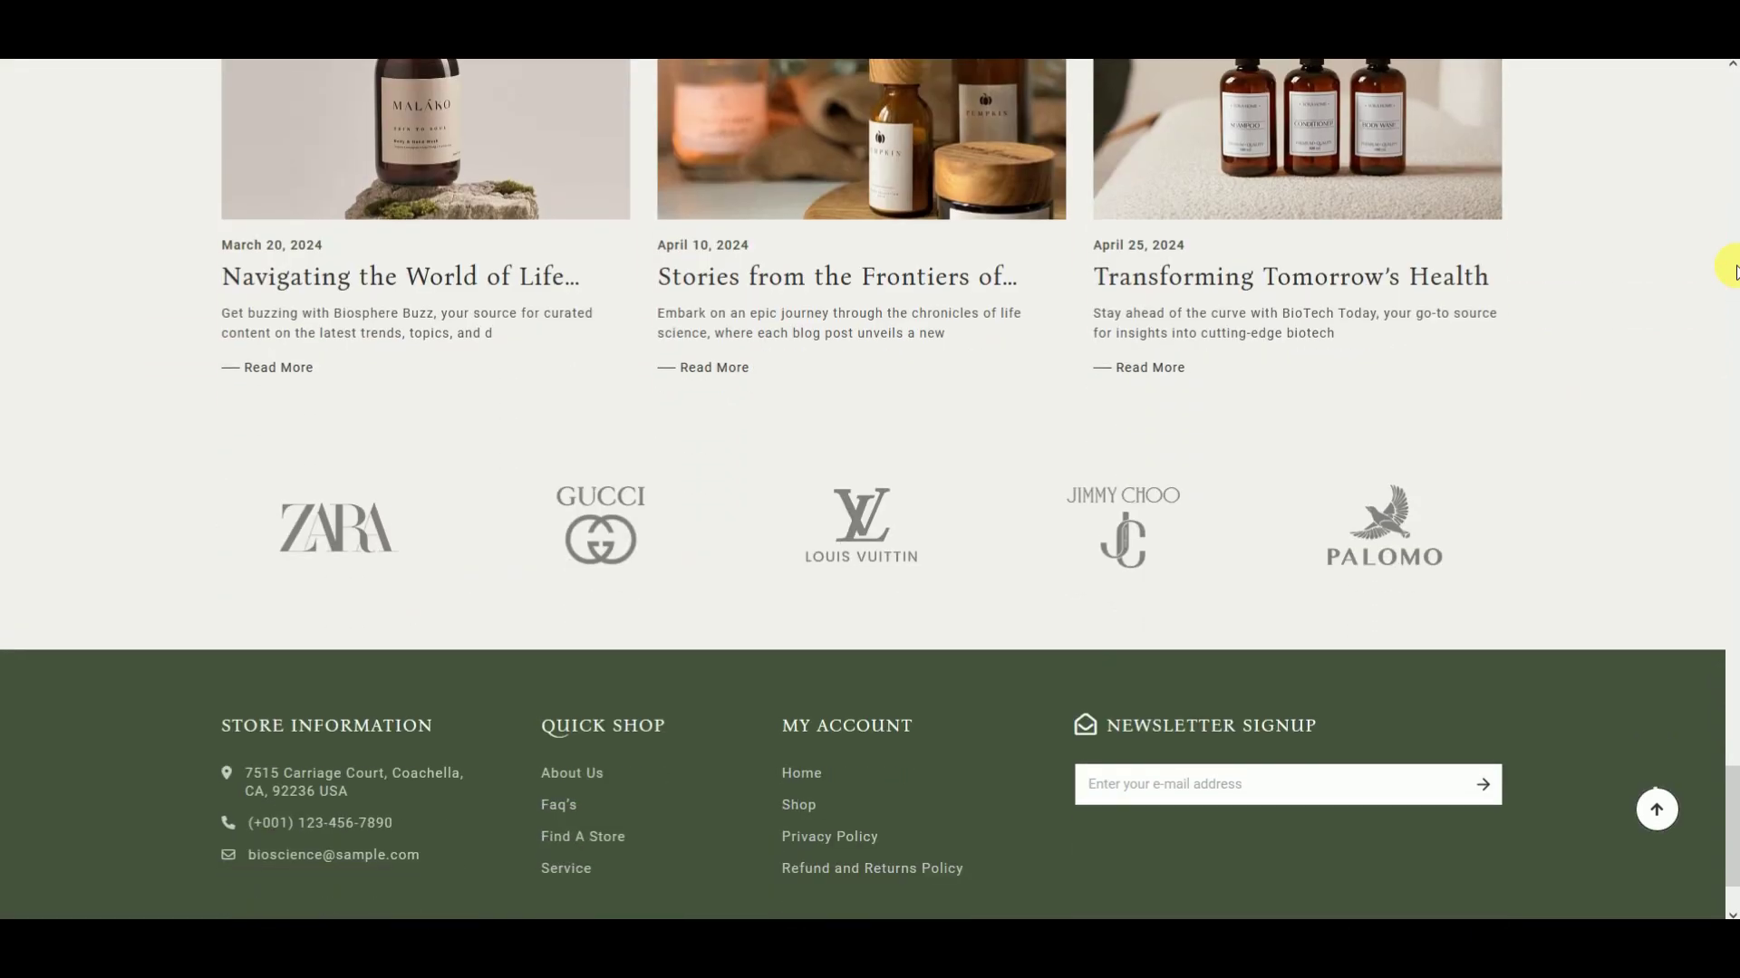
scroll(1735, 270, "down", 2)
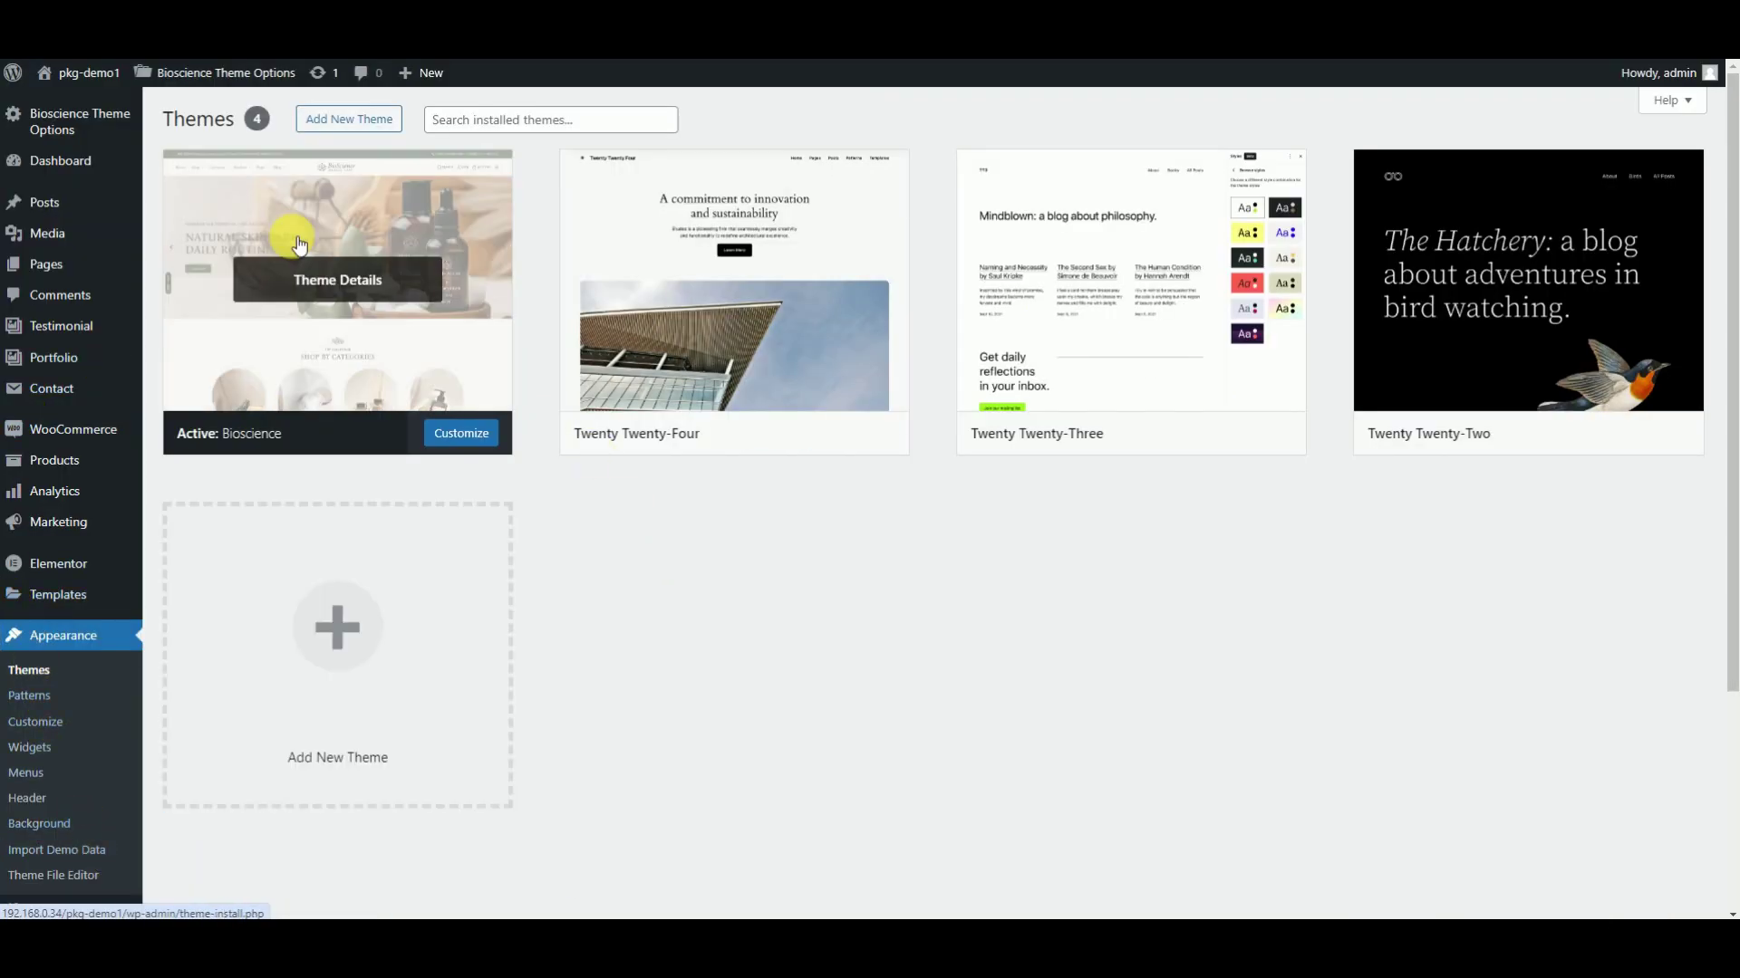
- Start a new theme upload and choose bioscience-child.zip from the Source file folder
left_click(347, 123)
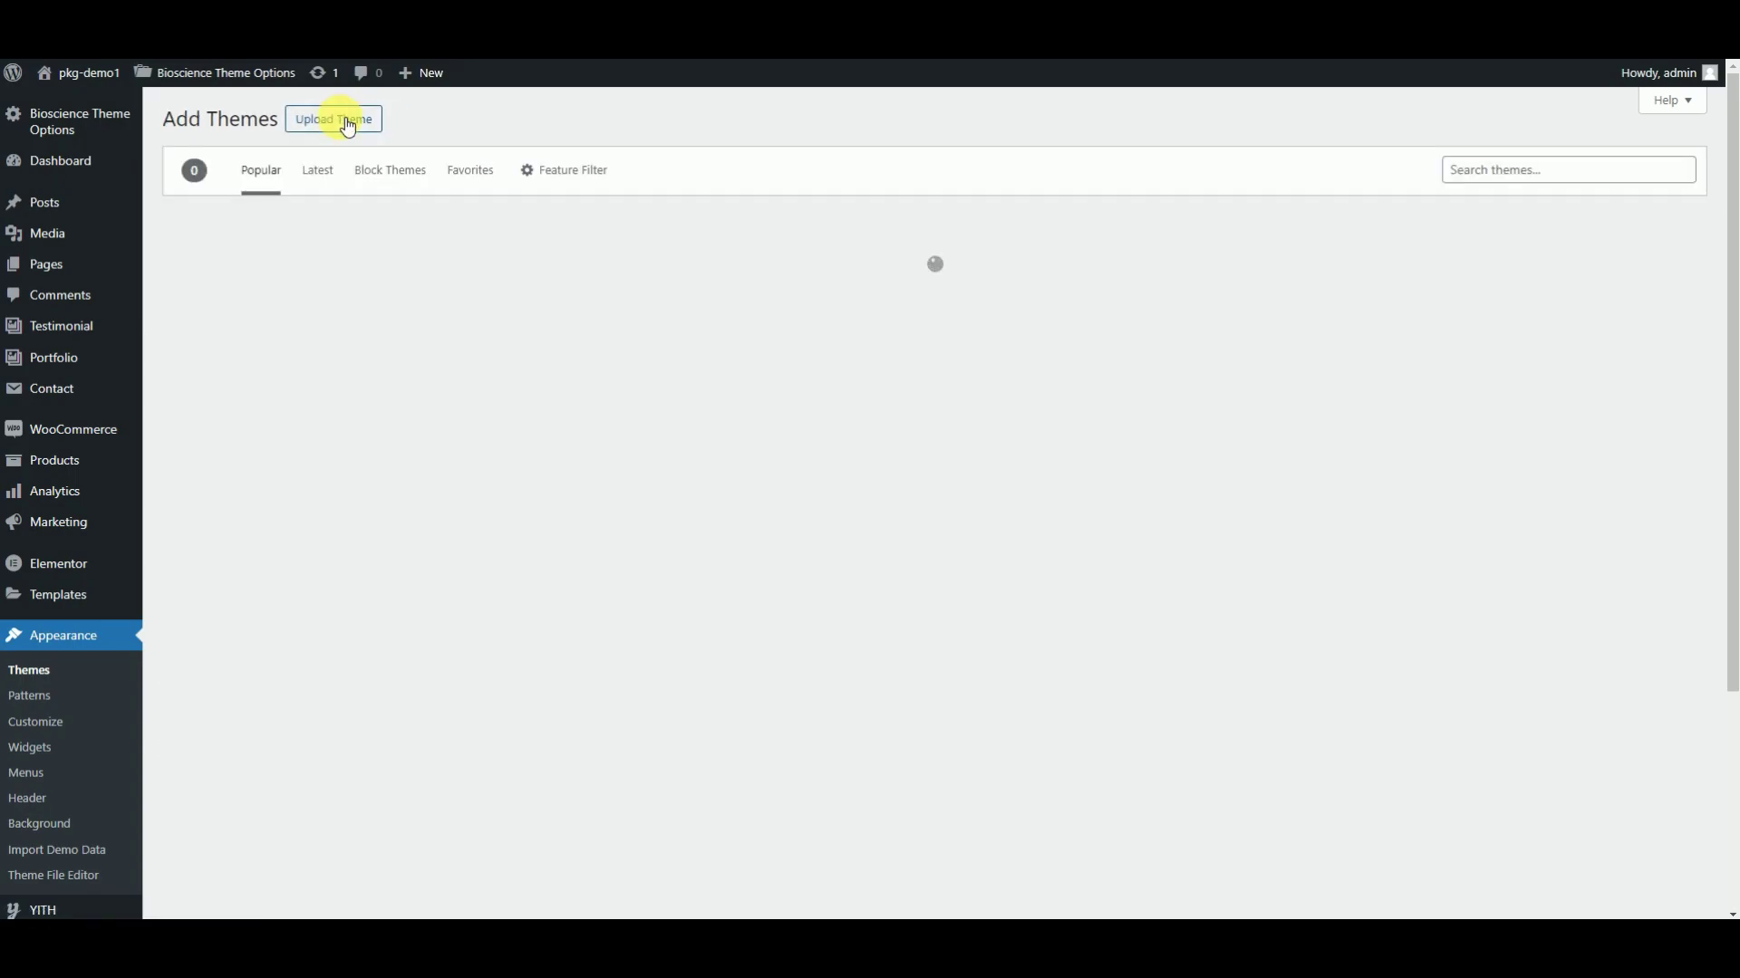
left_click(348, 126)
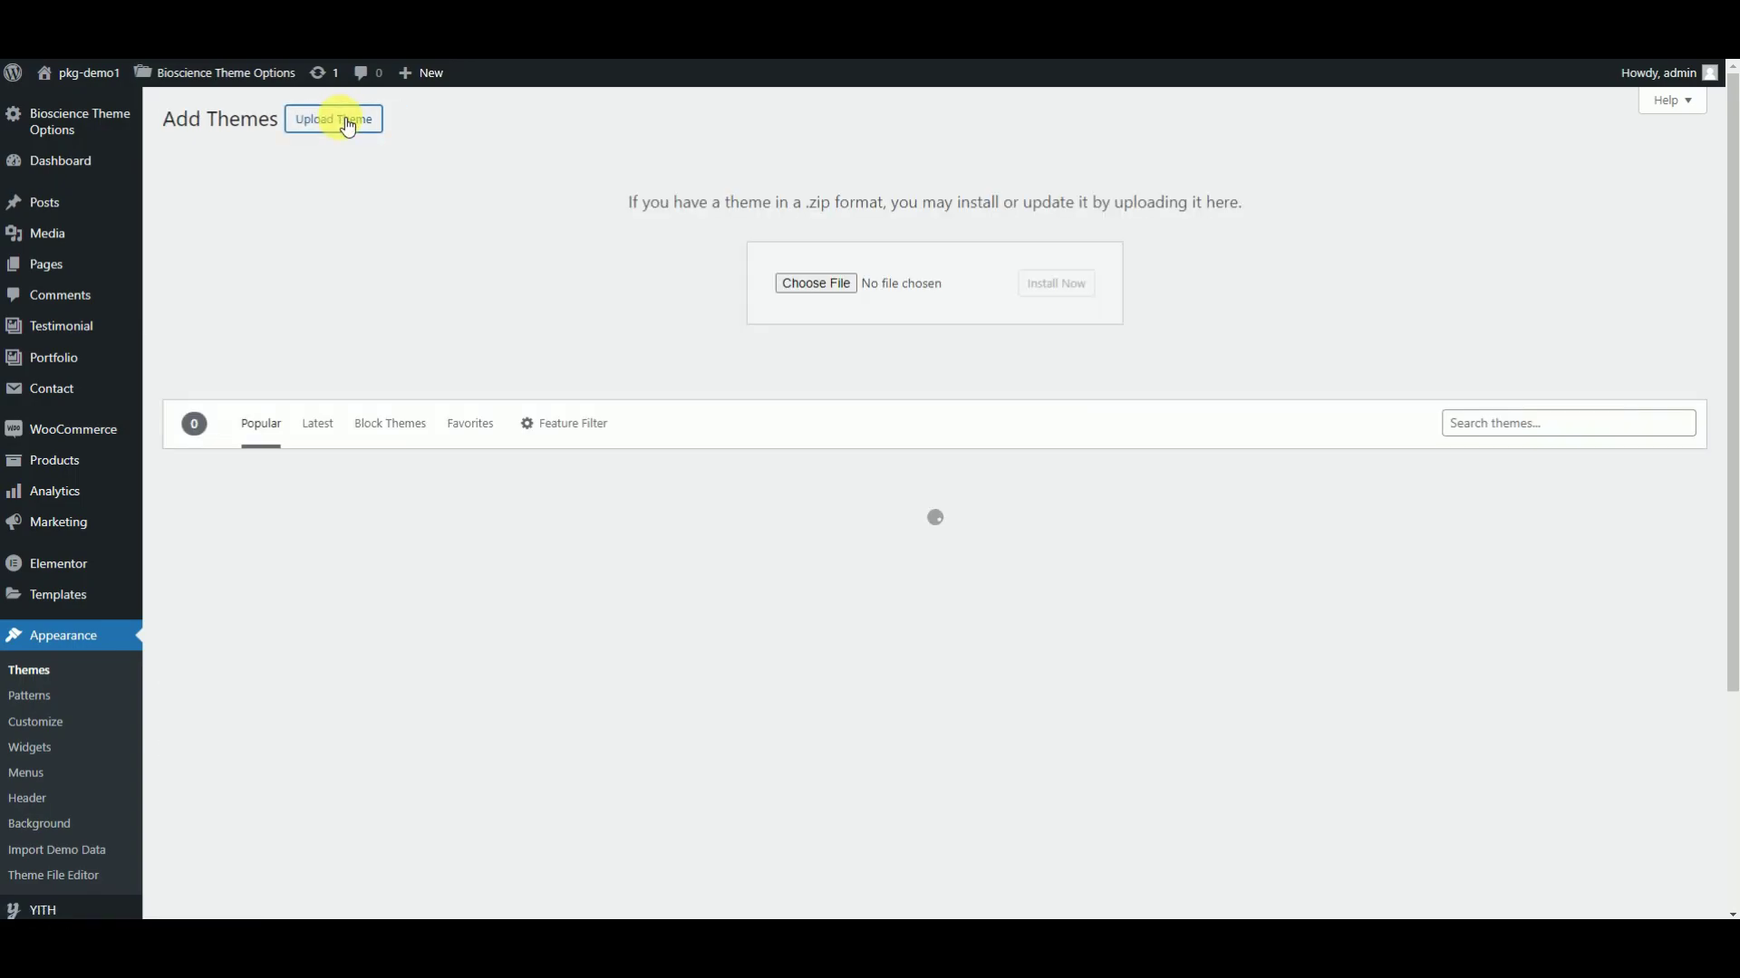
left_click(789, 290)
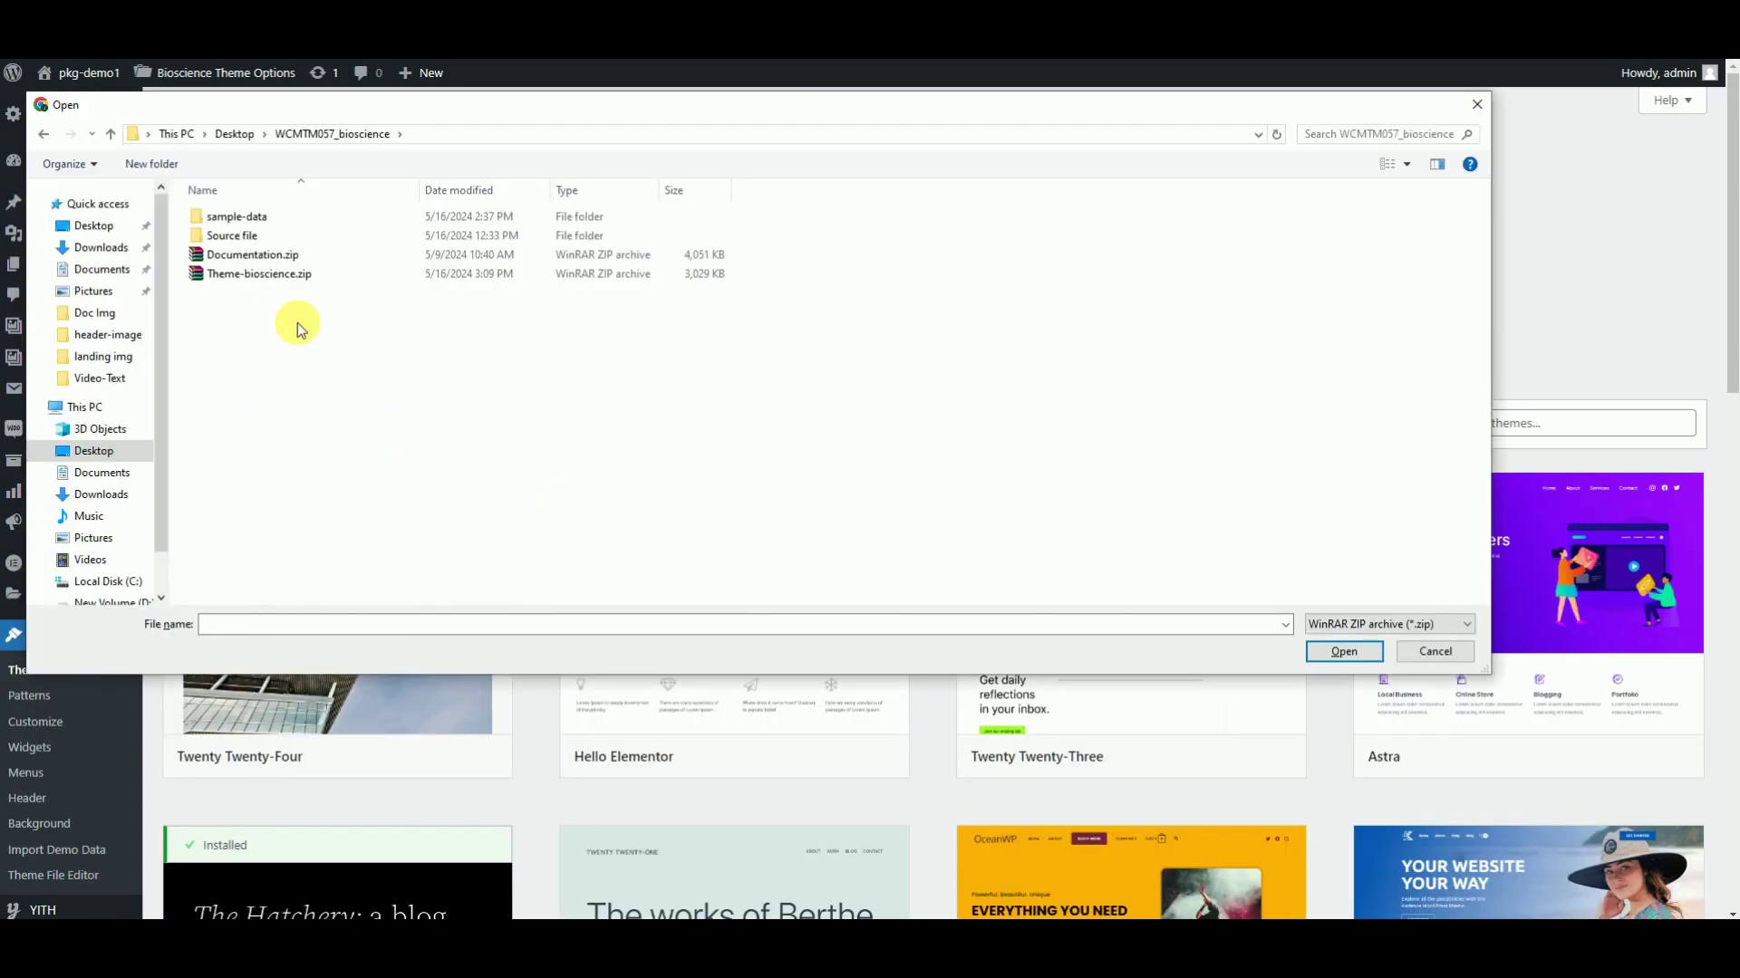
double_click(274, 236)
left_click(296, 223)
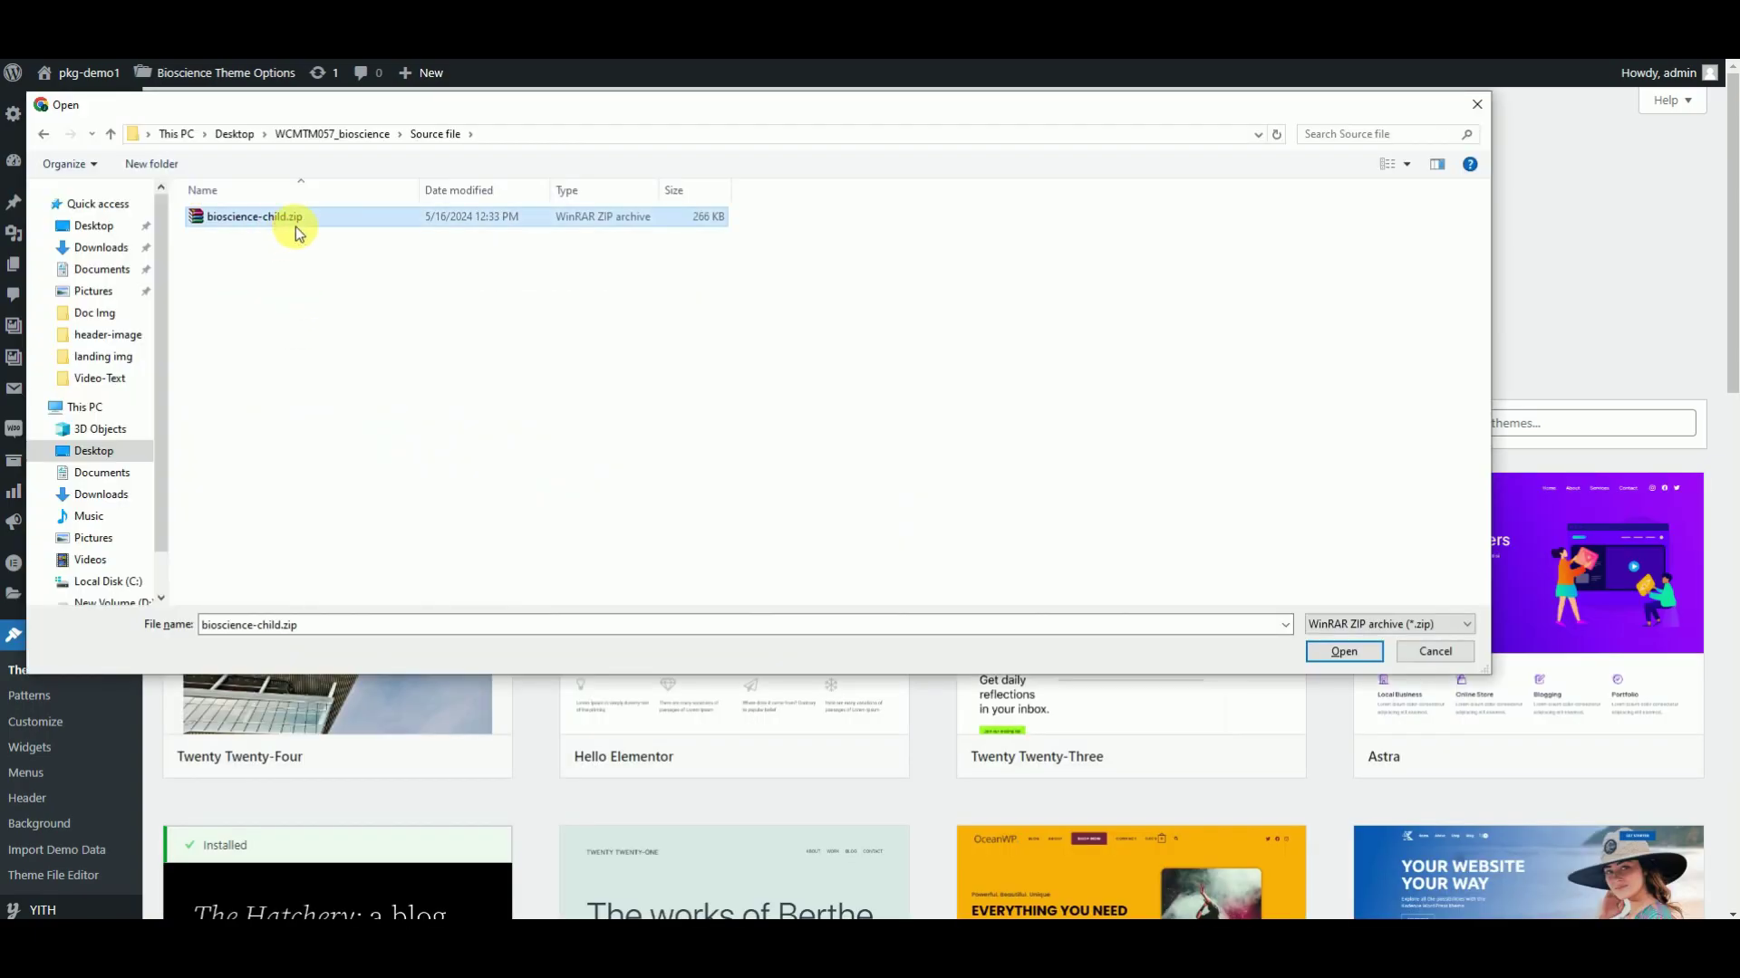
left_click(1333, 646)
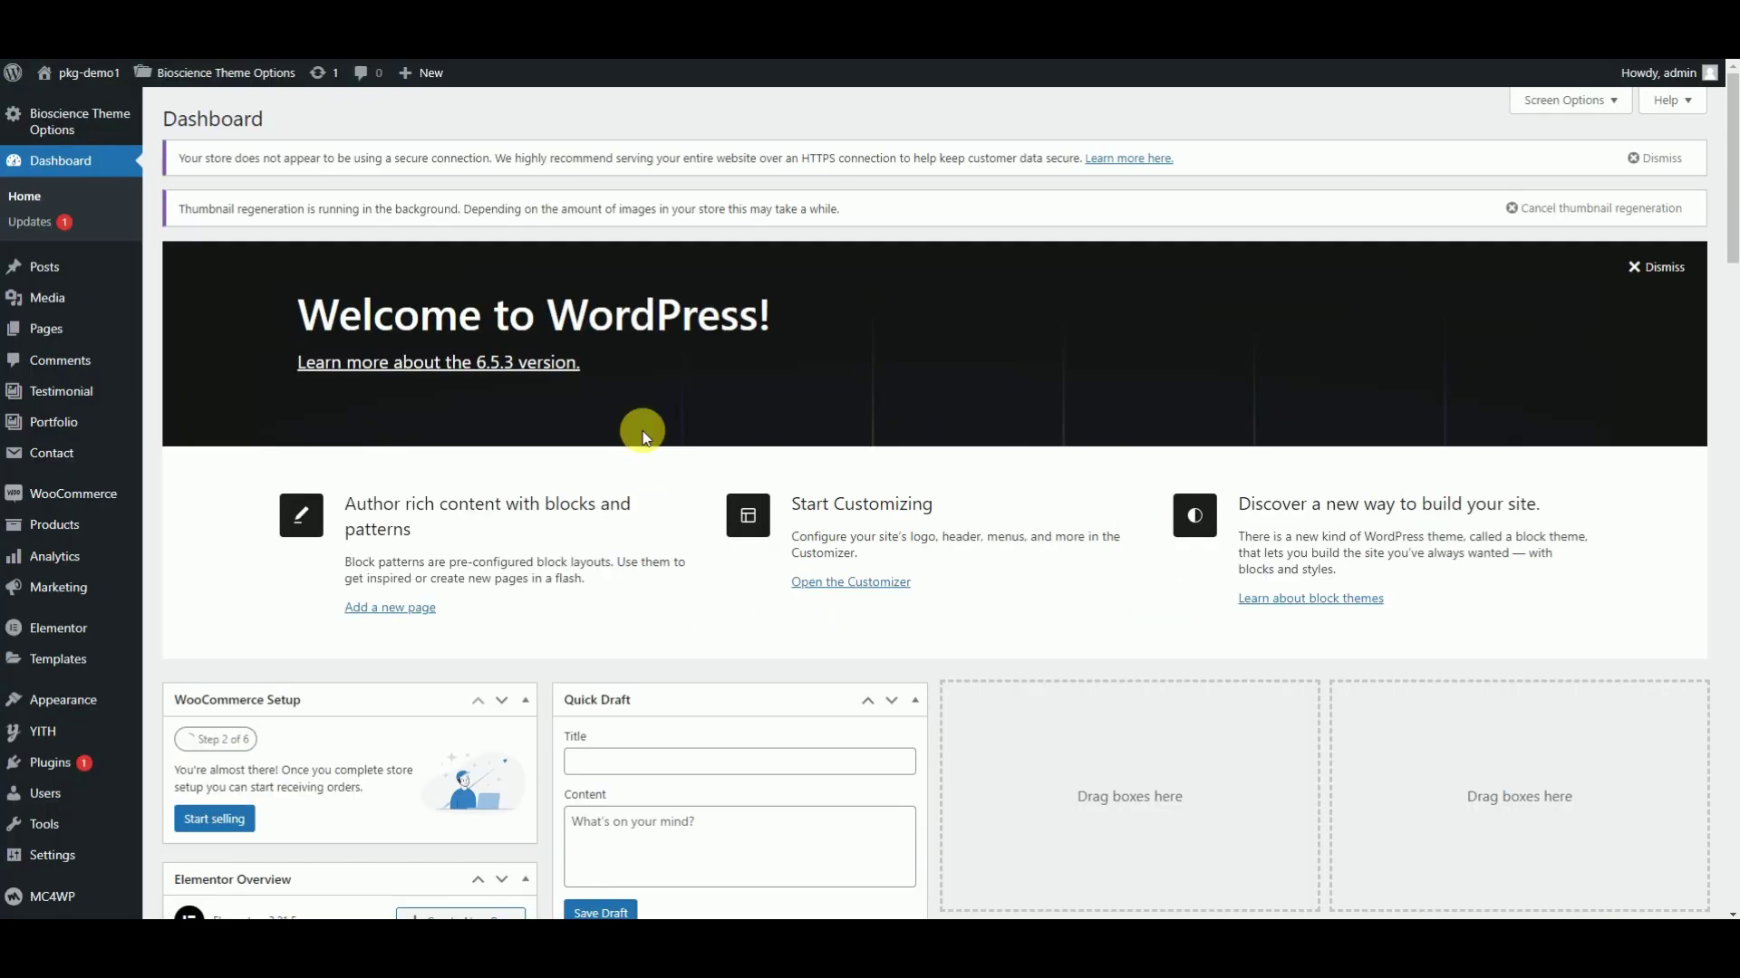
- In the Reading settings, make the homepage a static page with Home as homepage and Blog as posts page, and save
scroll(681, 405, "down", 2)
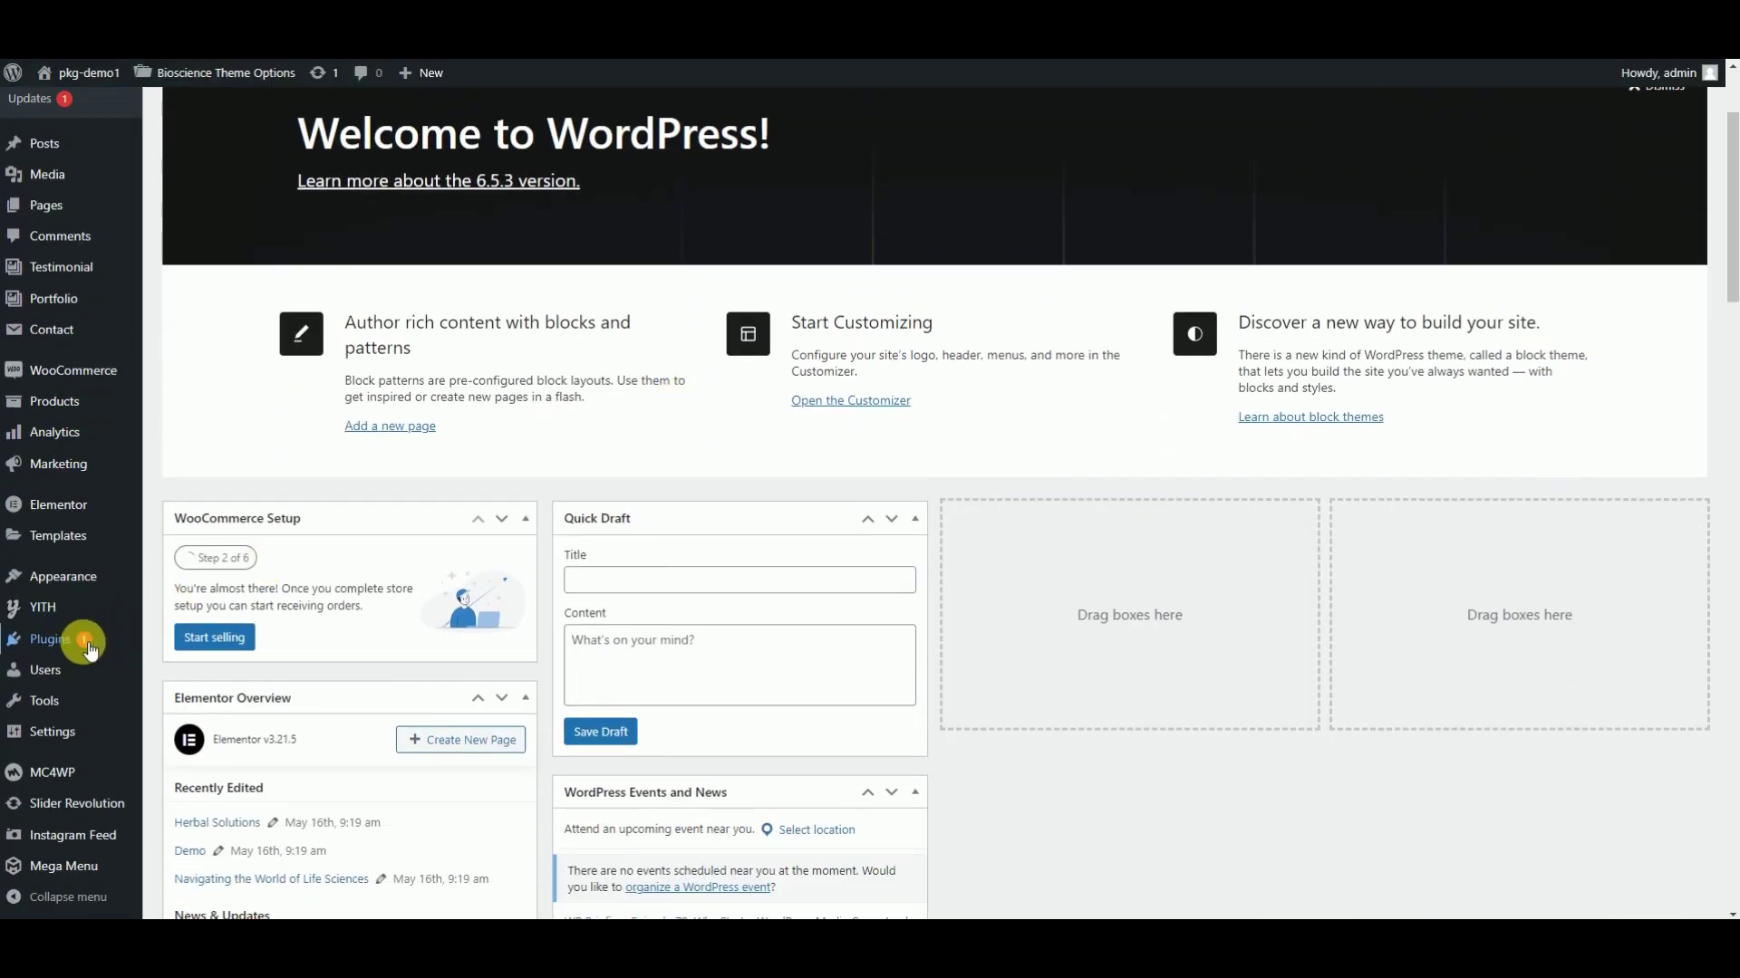
mouse_move(88, 643)
mouse_move(76, 732)
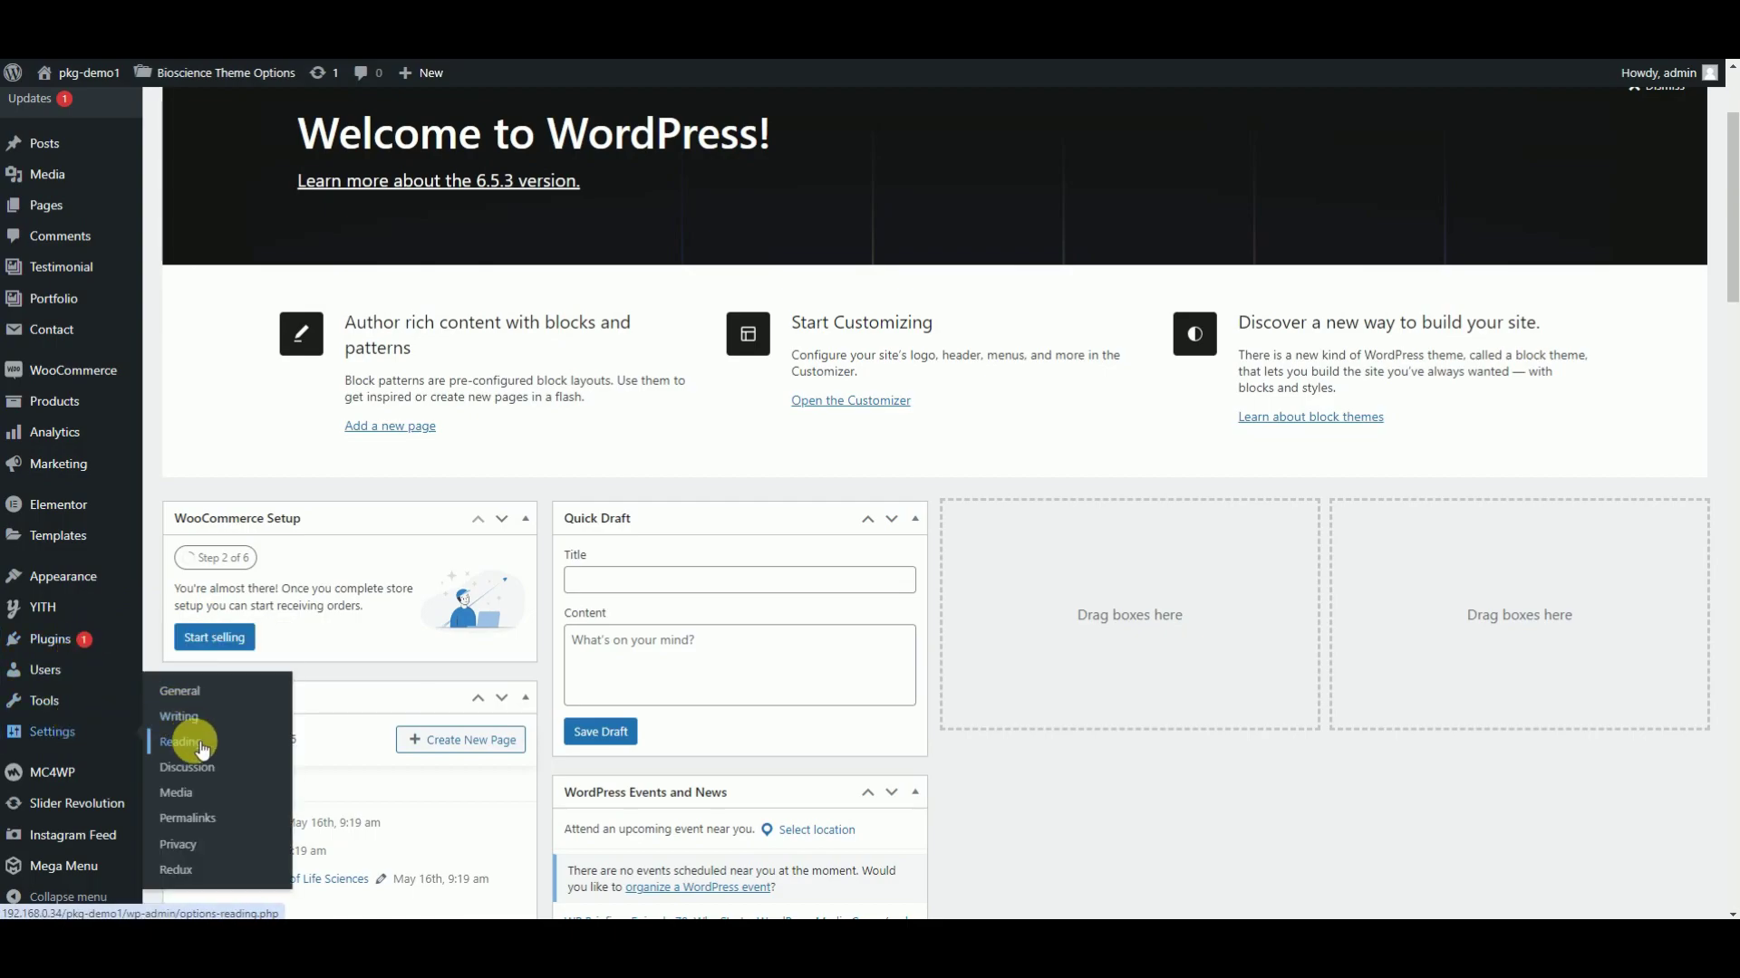
left_click(201, 750)
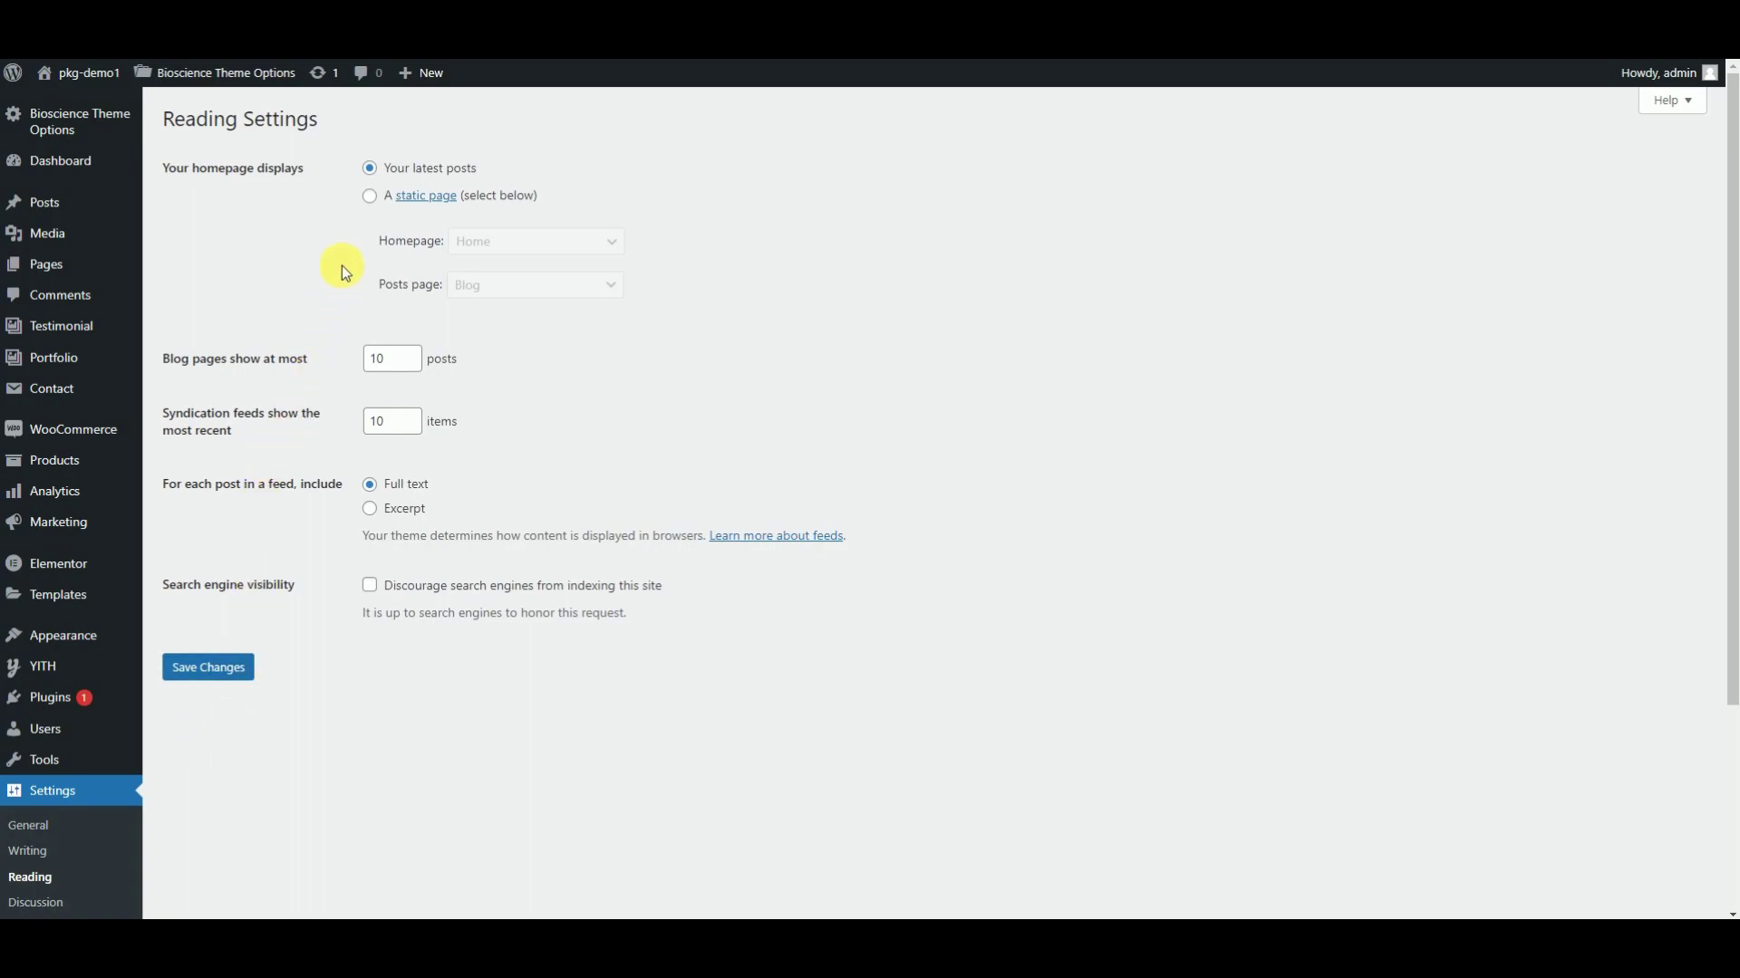
left_click(371, 197)
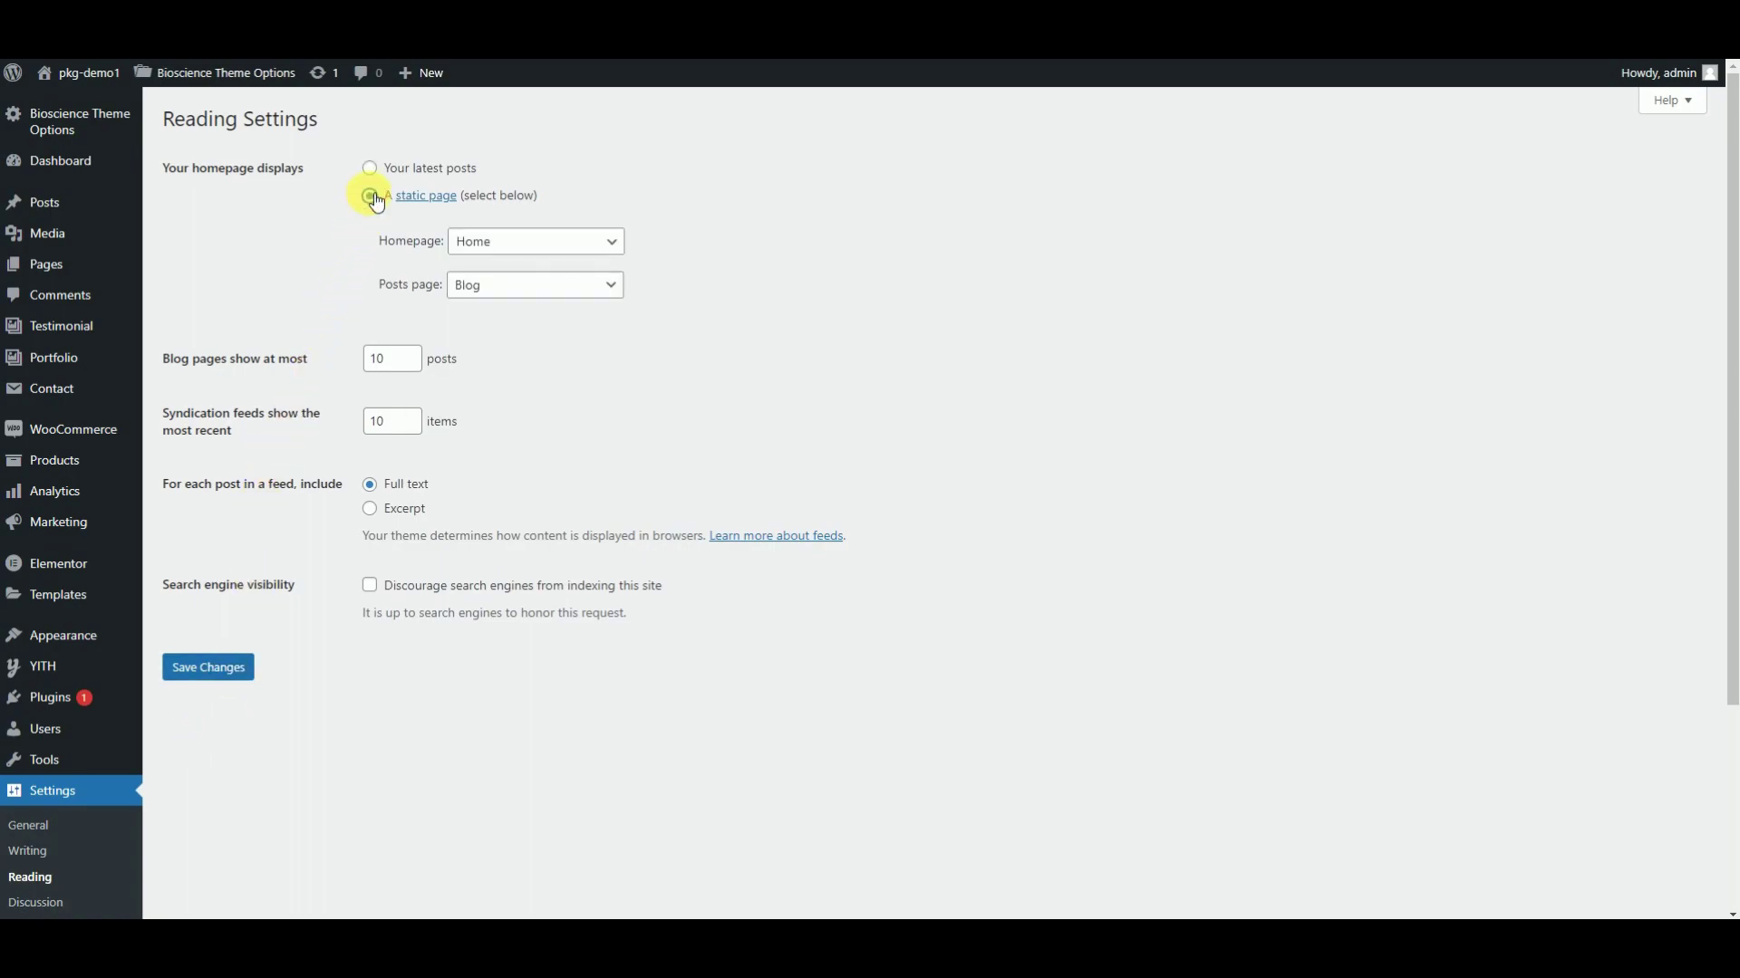
left_click(469, 251)
left_click(467, 517)
left_click(505, 296)
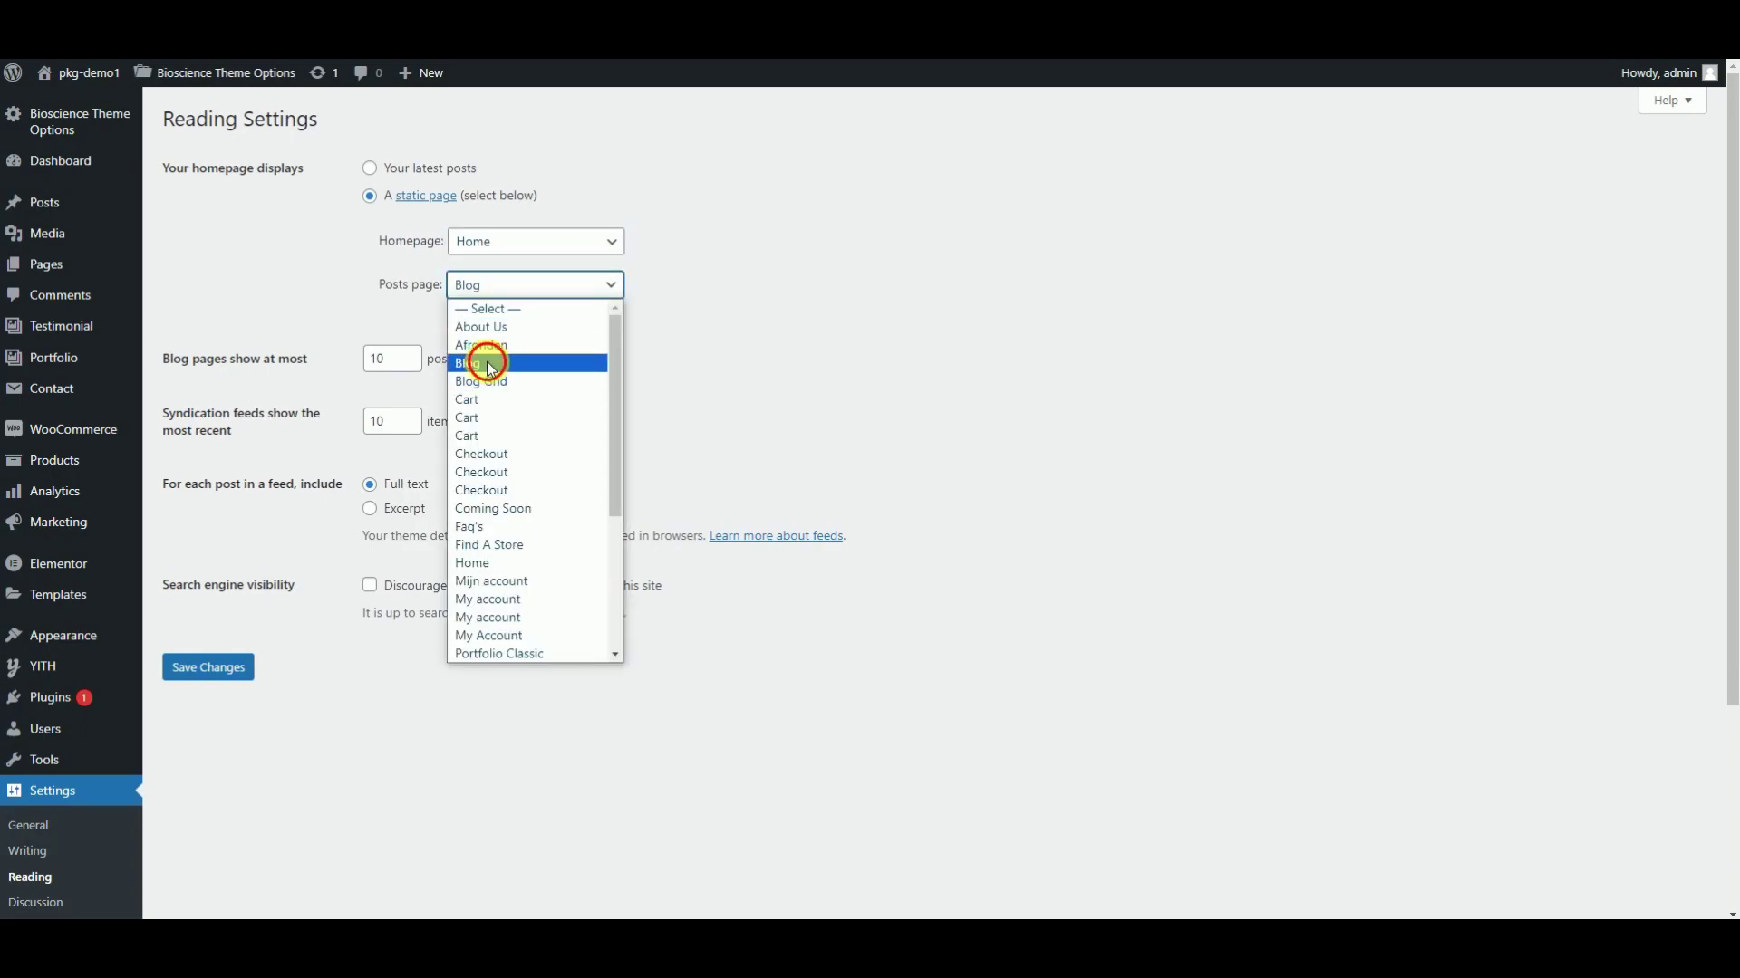
left_click(490, 365)
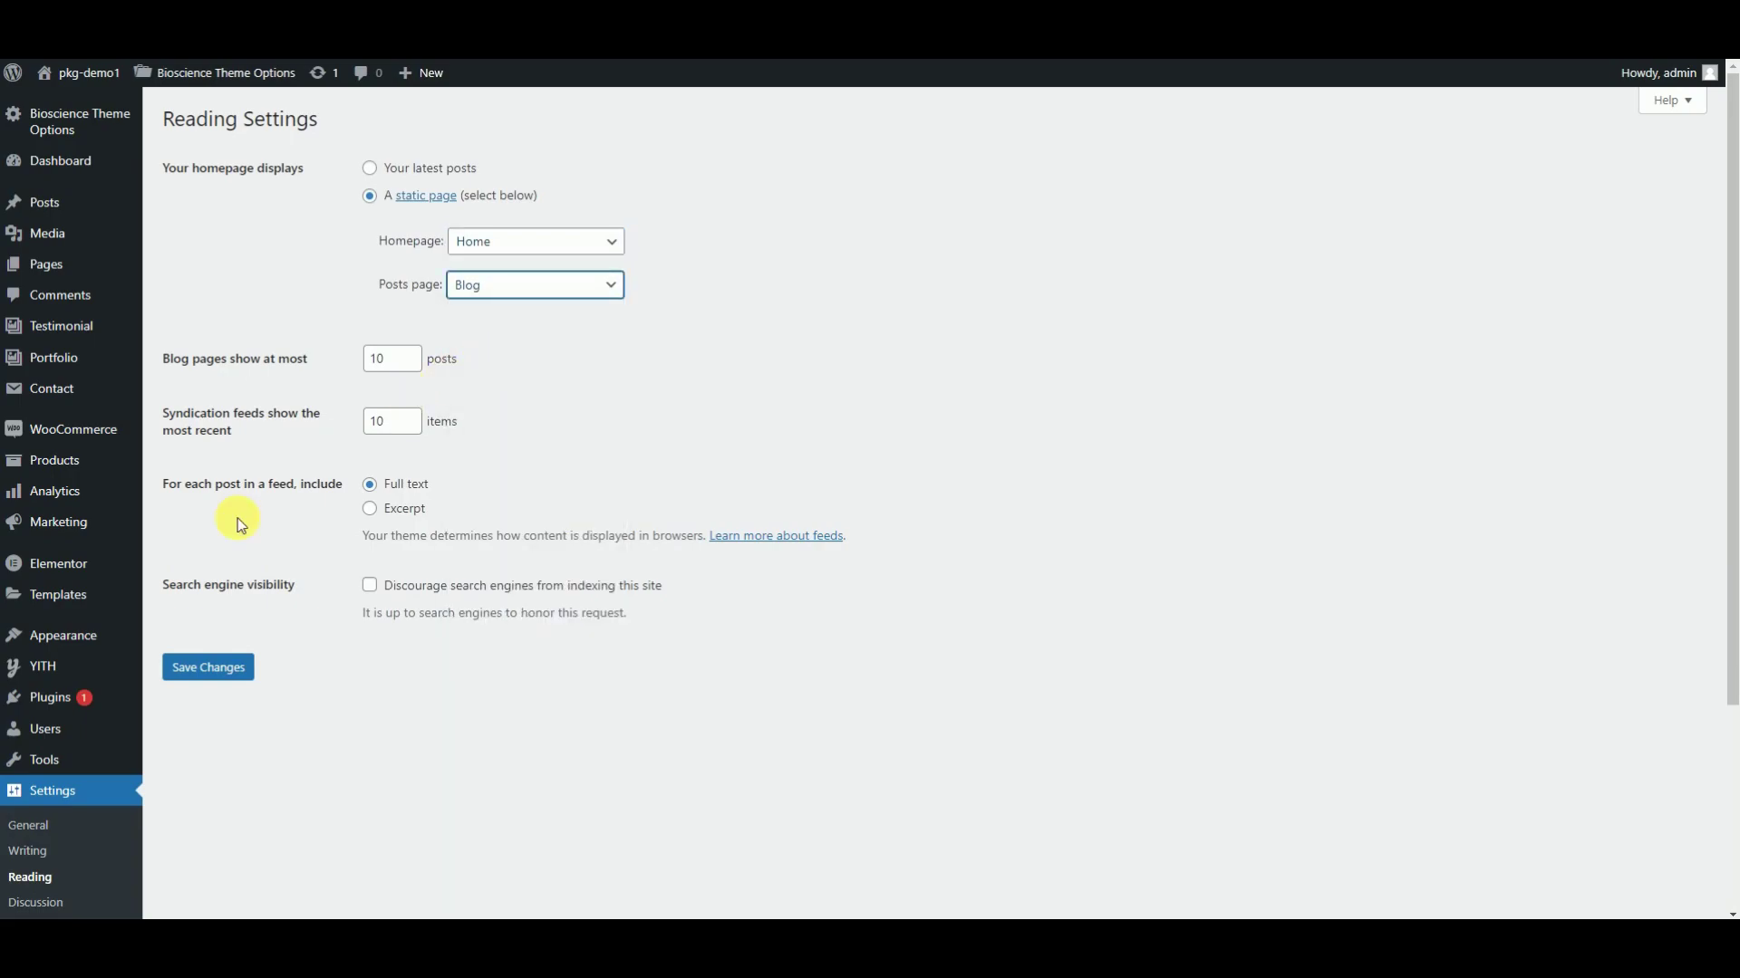
left_click(205, 668)
- Visit the site and look through the static homepage from the banner down past the product collection
mouse_move(85, 73)
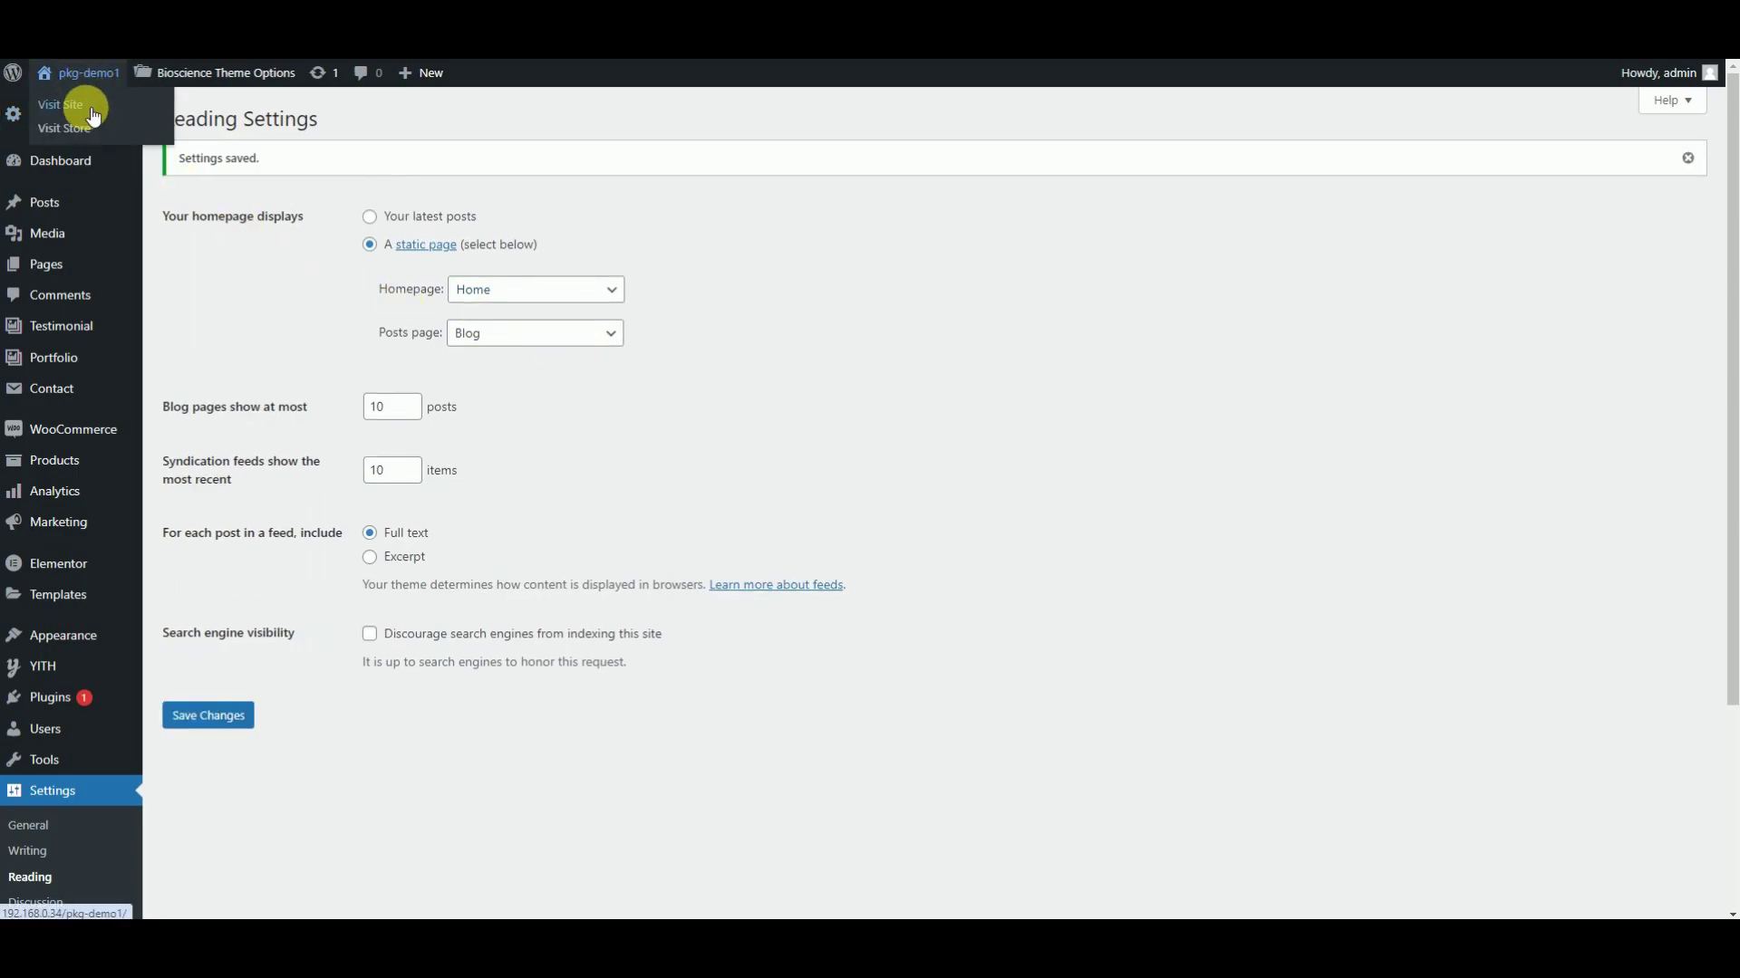
left_click(85, 107)
scroll(1731, 496, "down", 10)
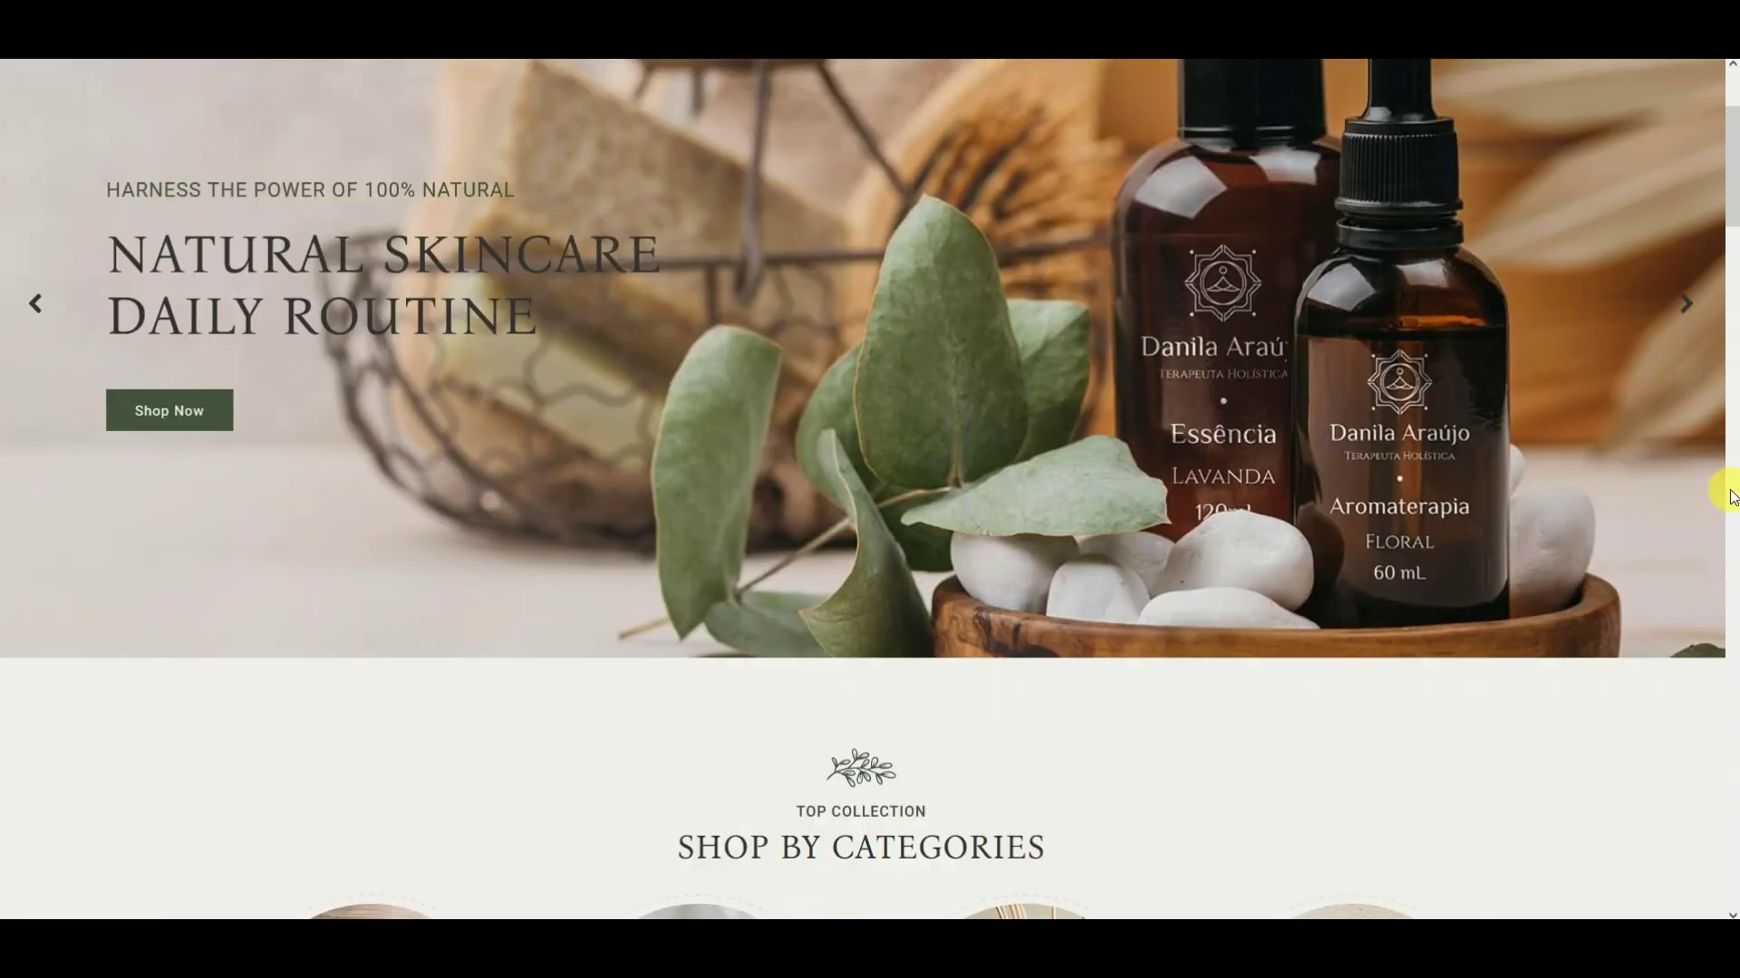
scroll(1732, 496, "down", 10)
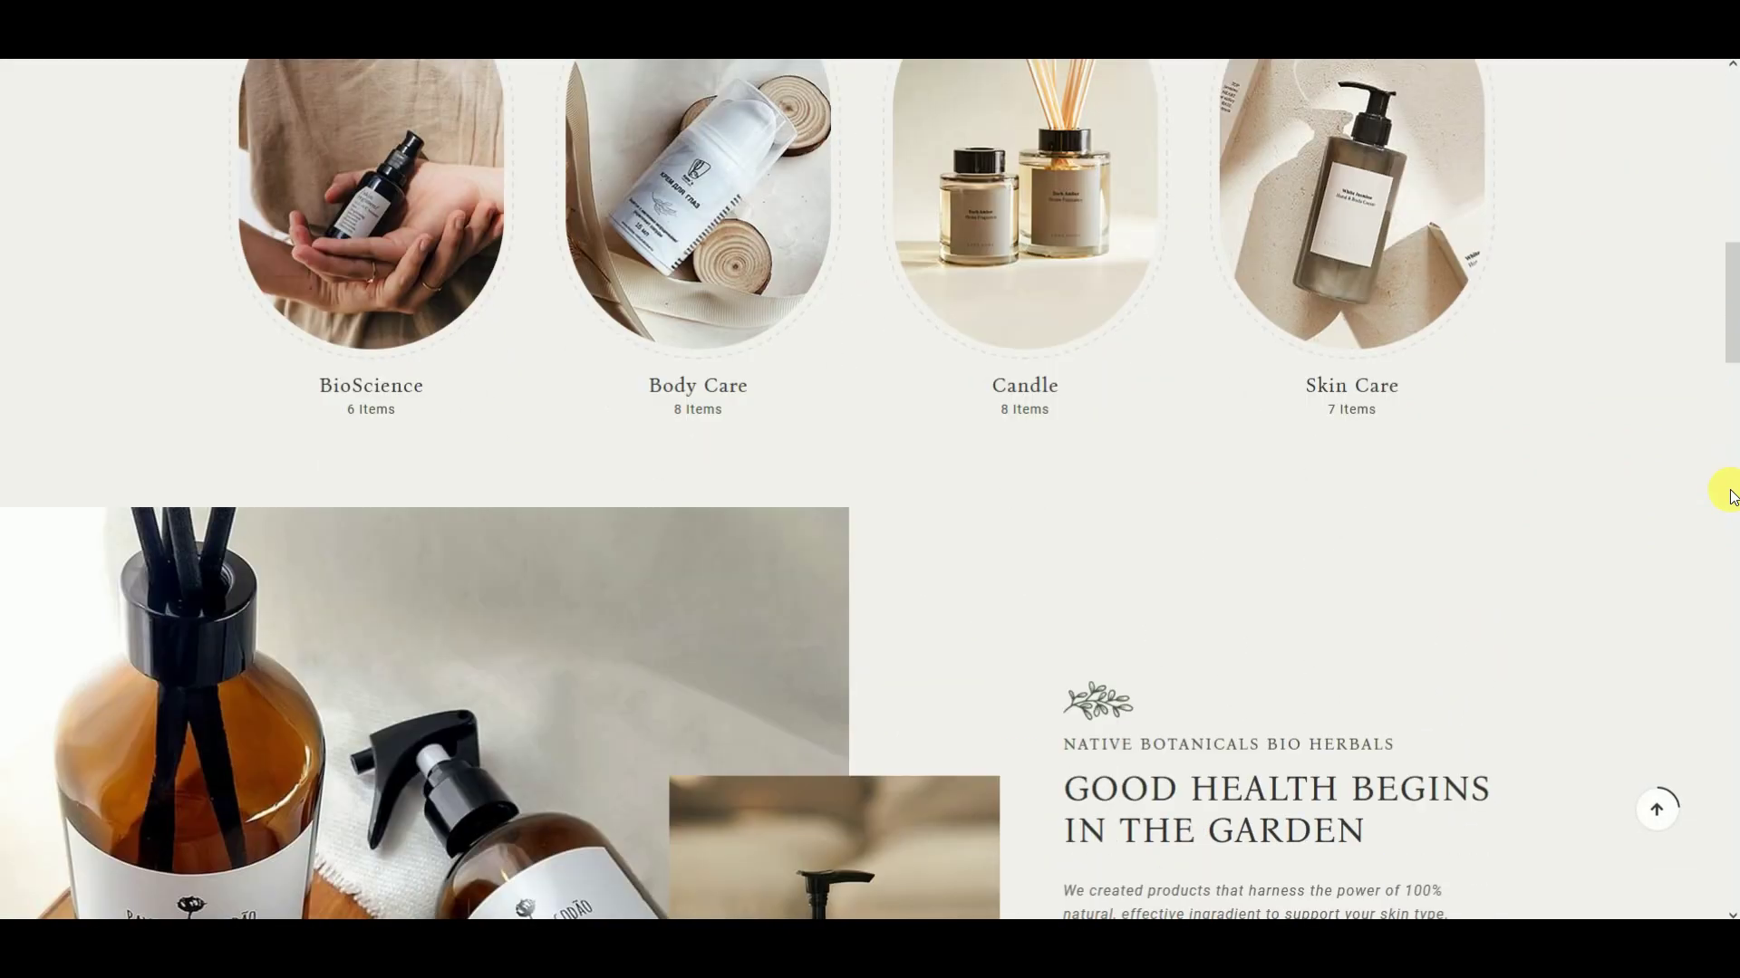
scroll(1731, 497, "down", 10)
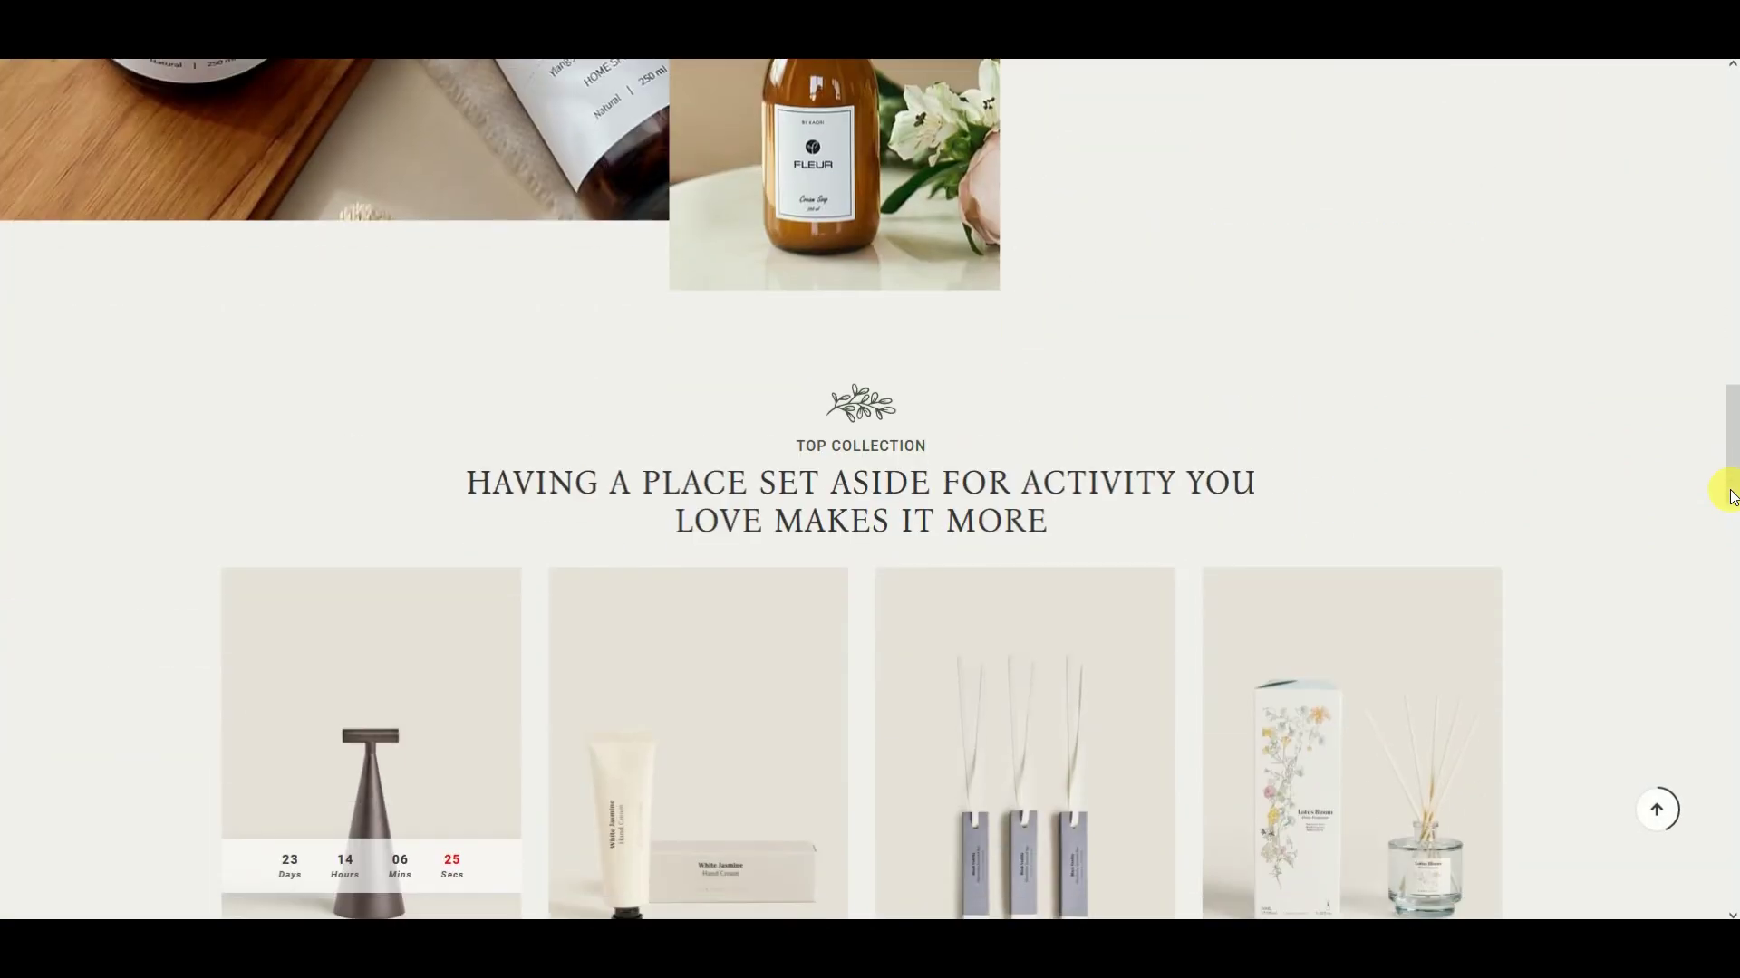
scroll(1731, 497, "down", 10)
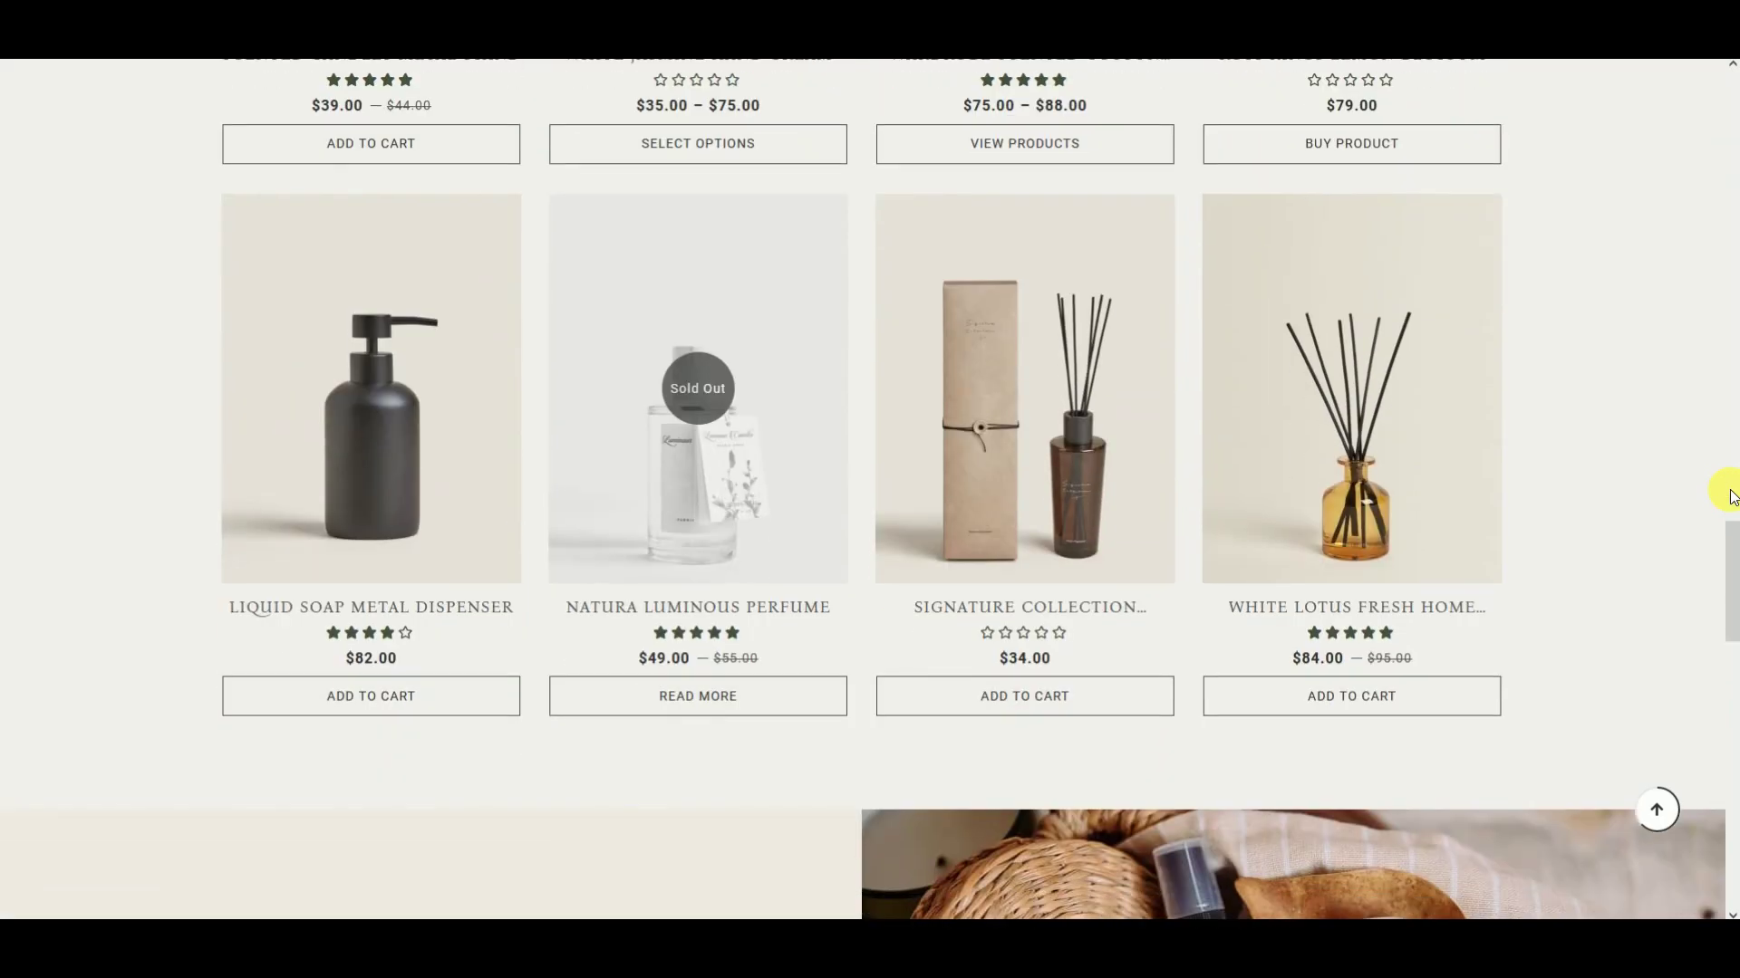
scroll(1732, 496, "down", 10)
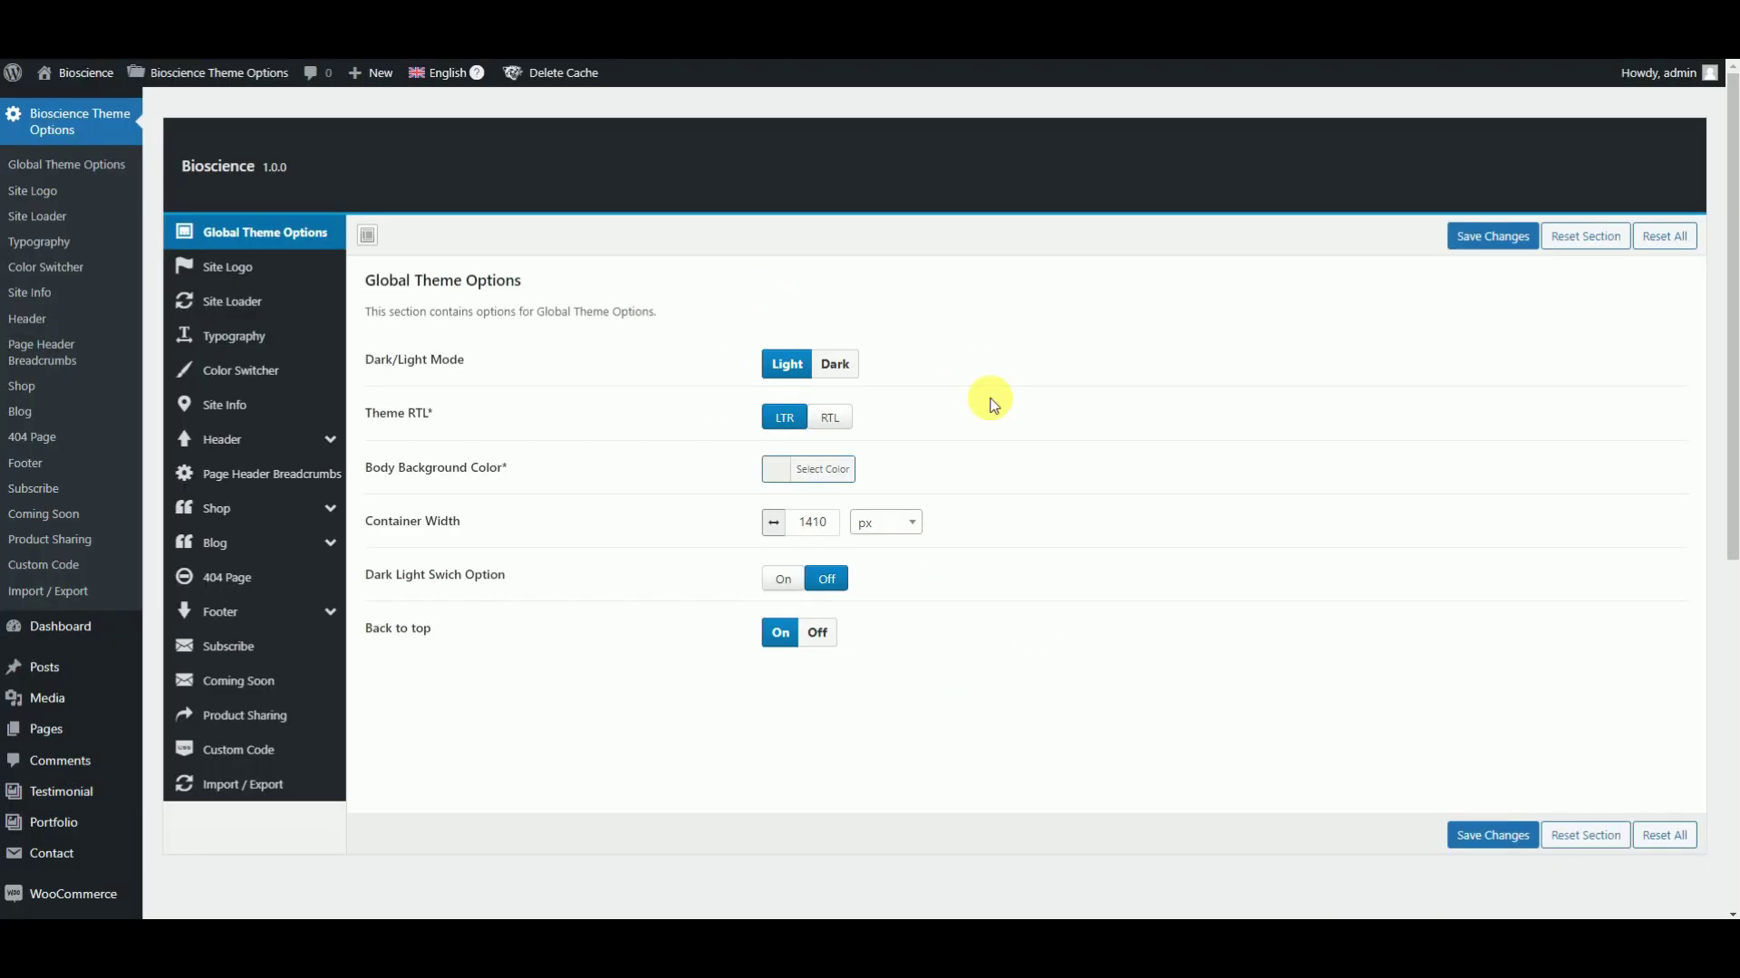
- Set the theme's Dark/Light Mode to Dark, save, and look through the homepage down to the brand logos and footer
left_click(840, 375)
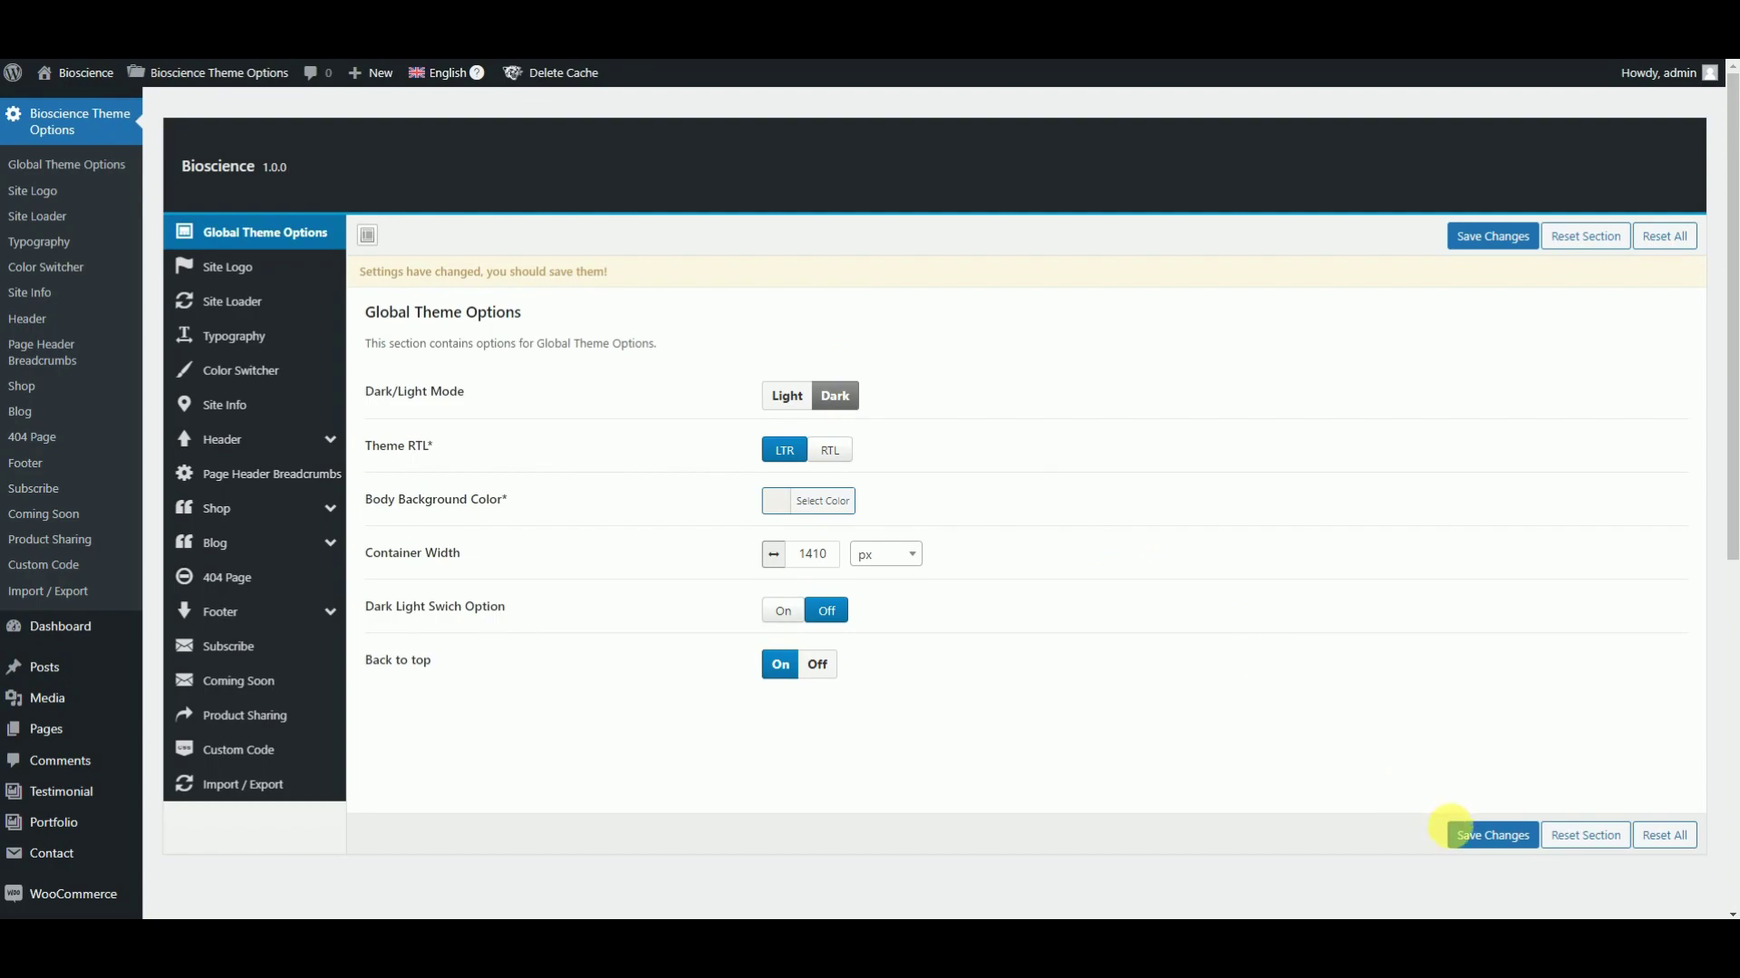
left_click(1464, 835)
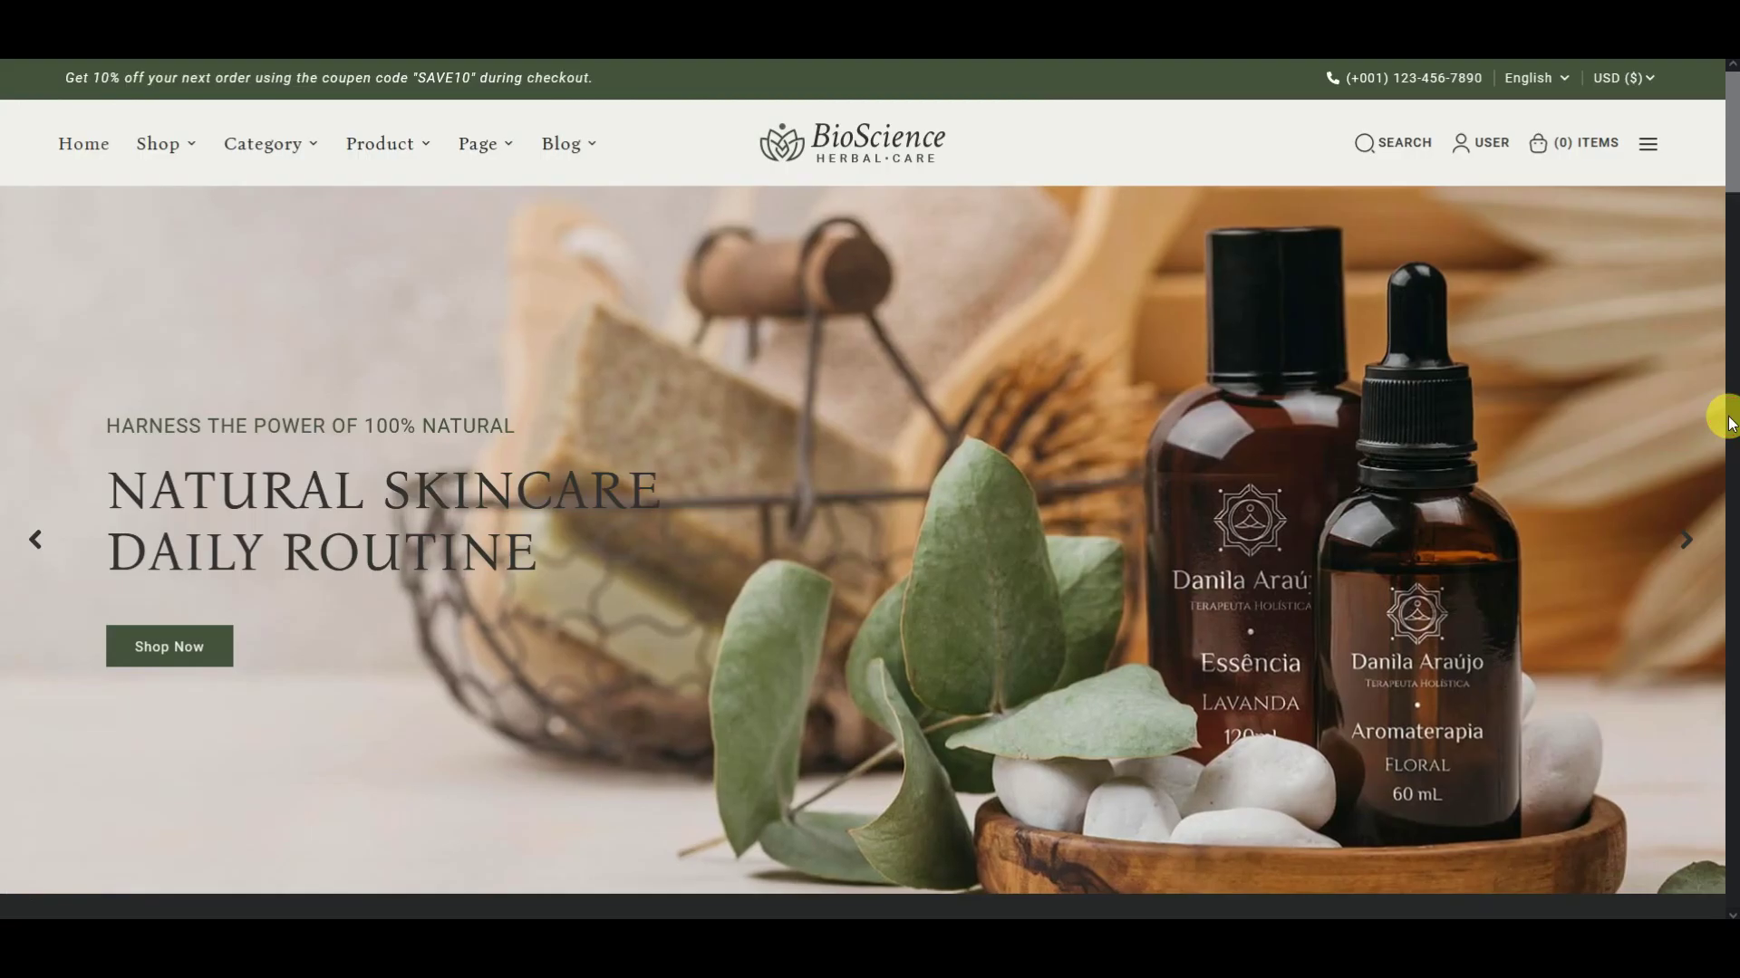
scroll(1726, 419, "down", 3)
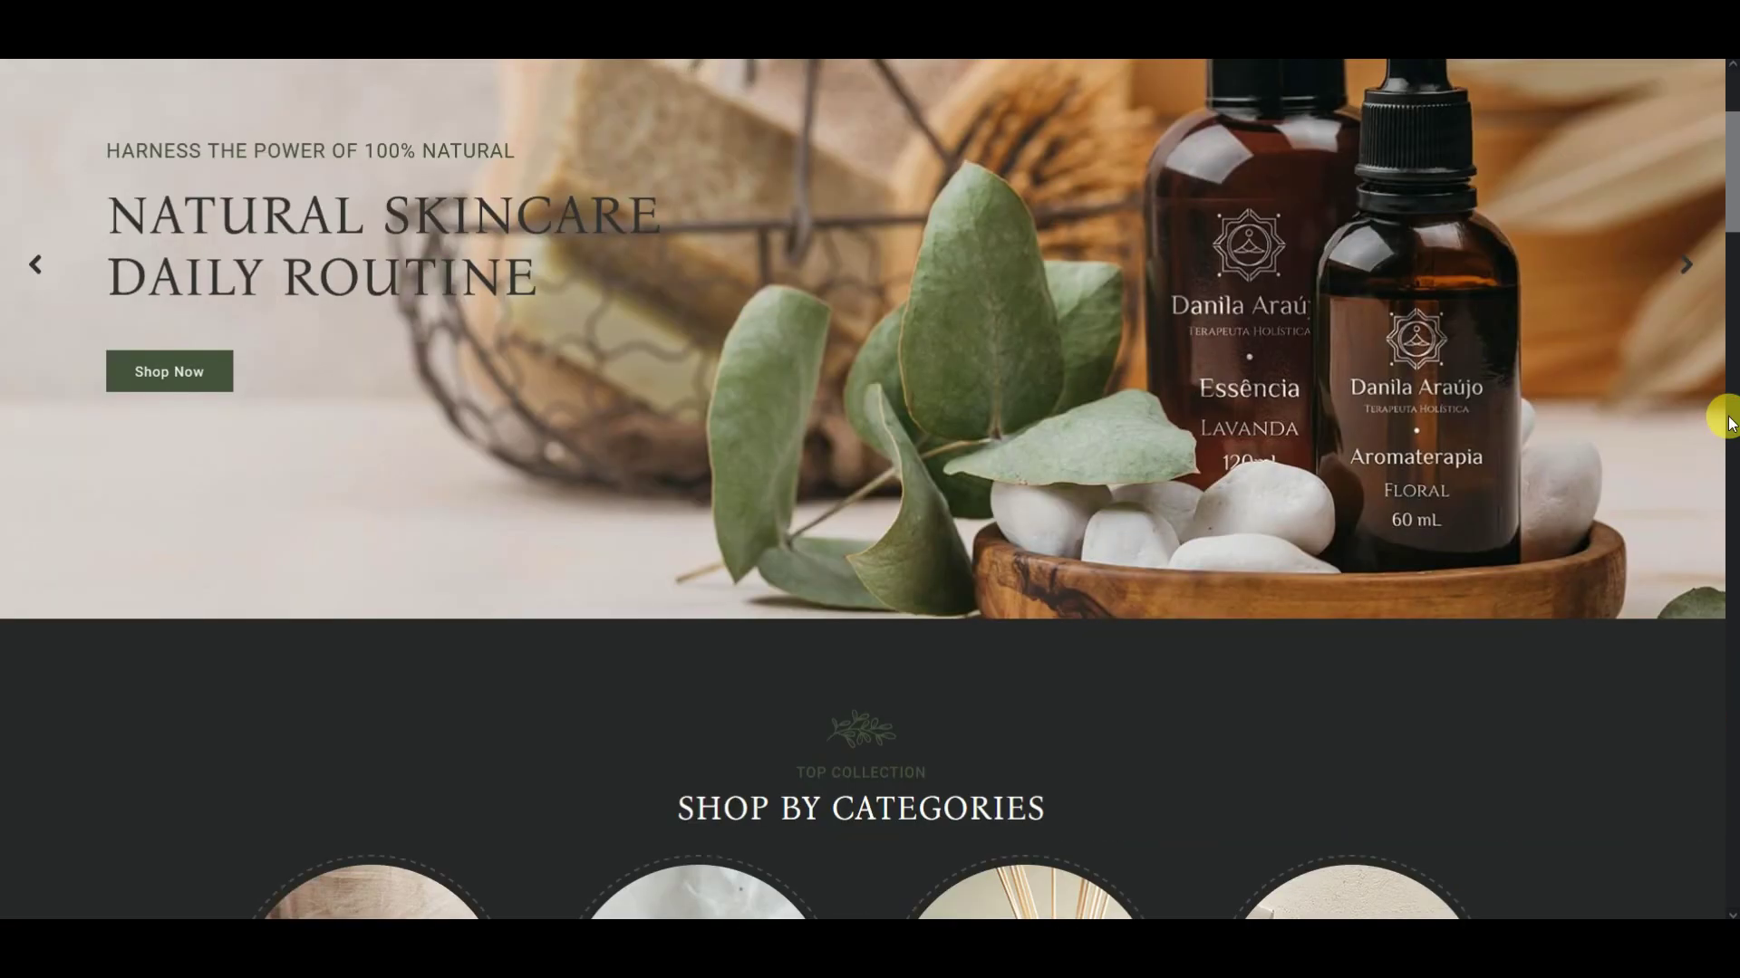
scroll(1730, 423, "down", 8)
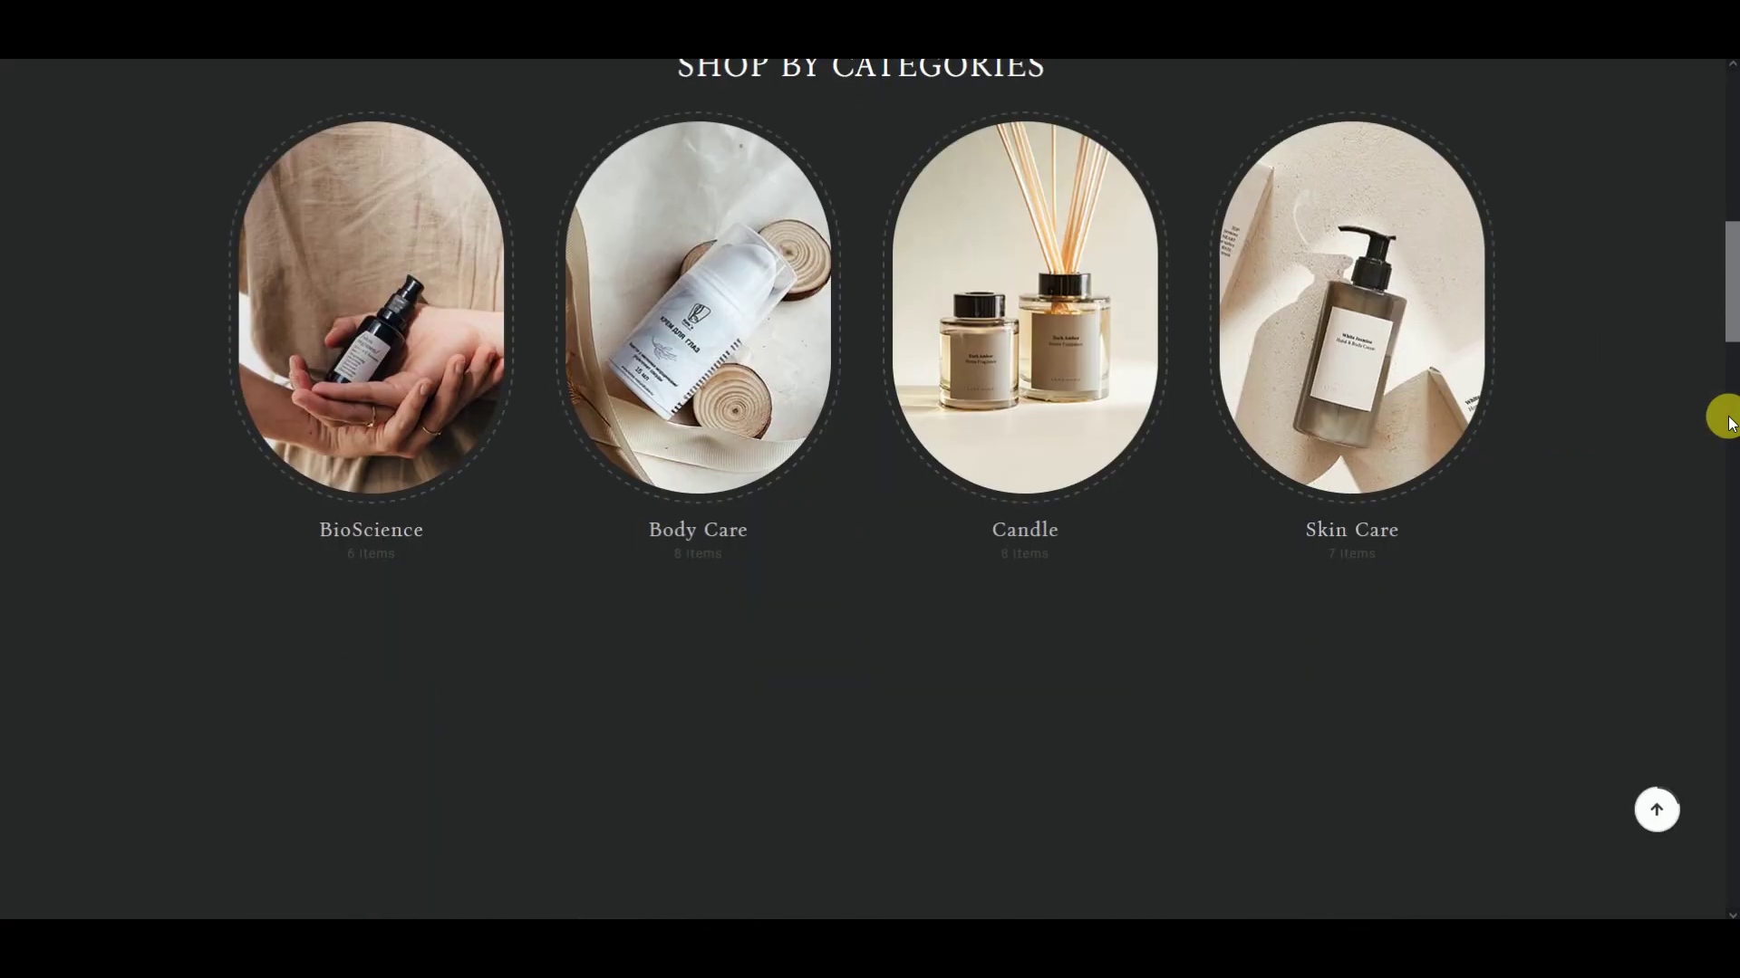
scroll(1730, 423, "down", 8)
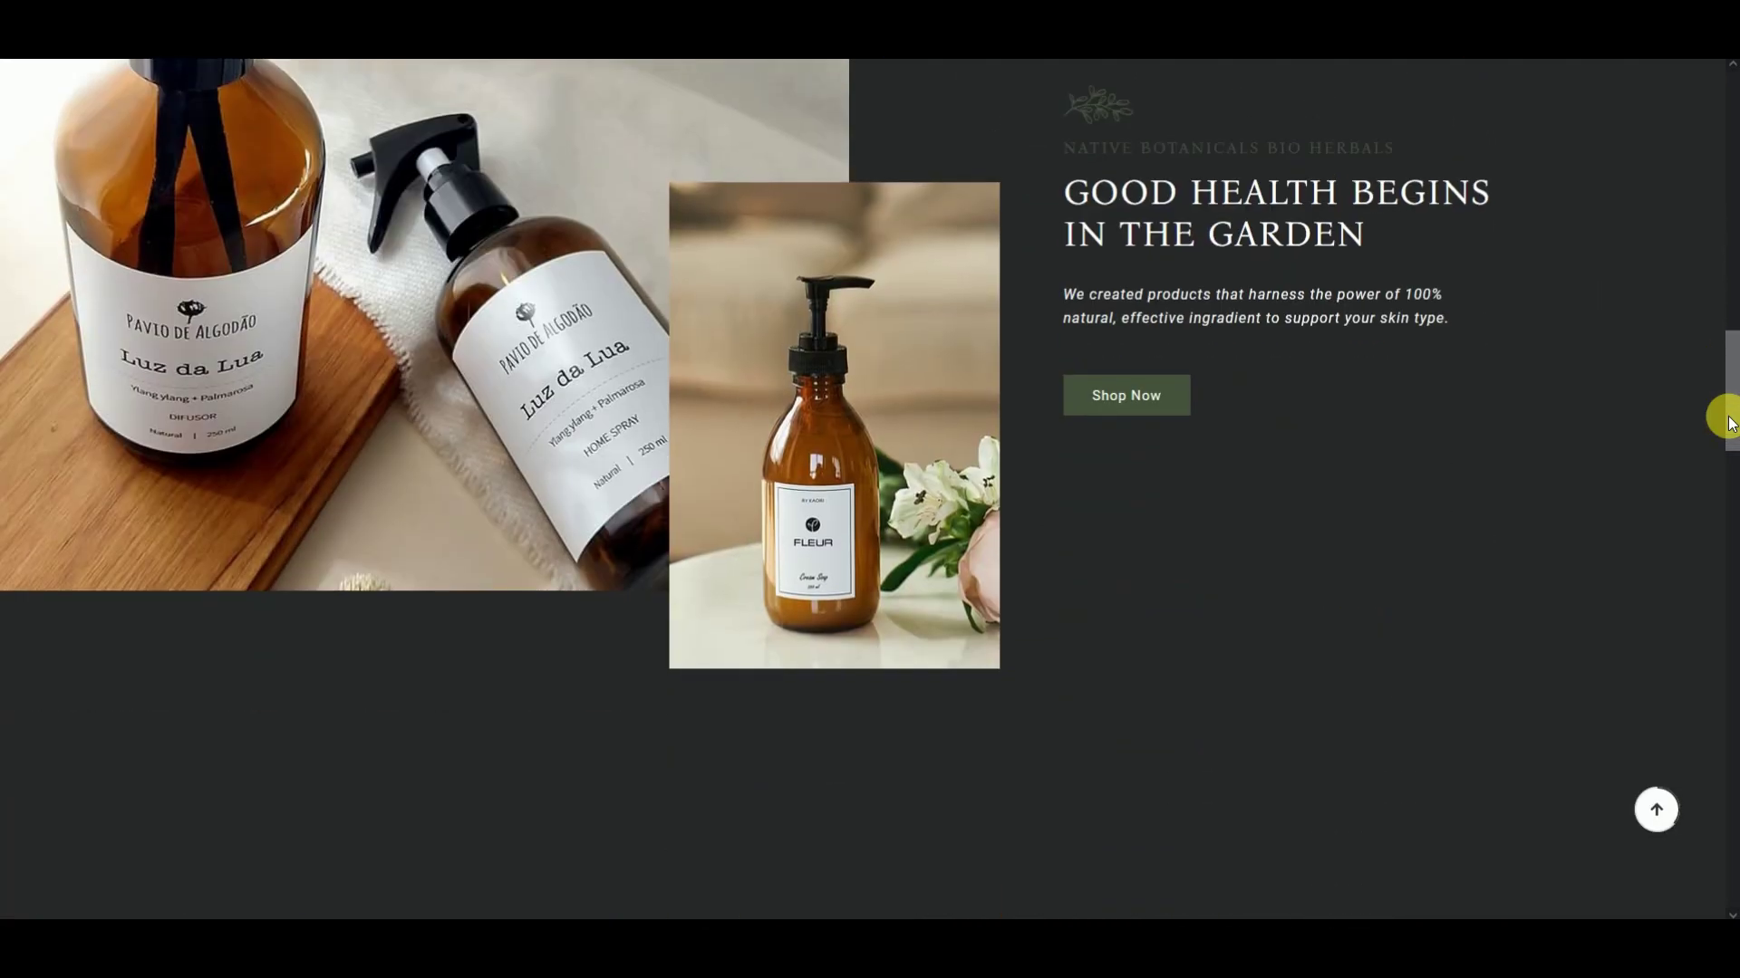
scroll(1729, 423, "down", 10)
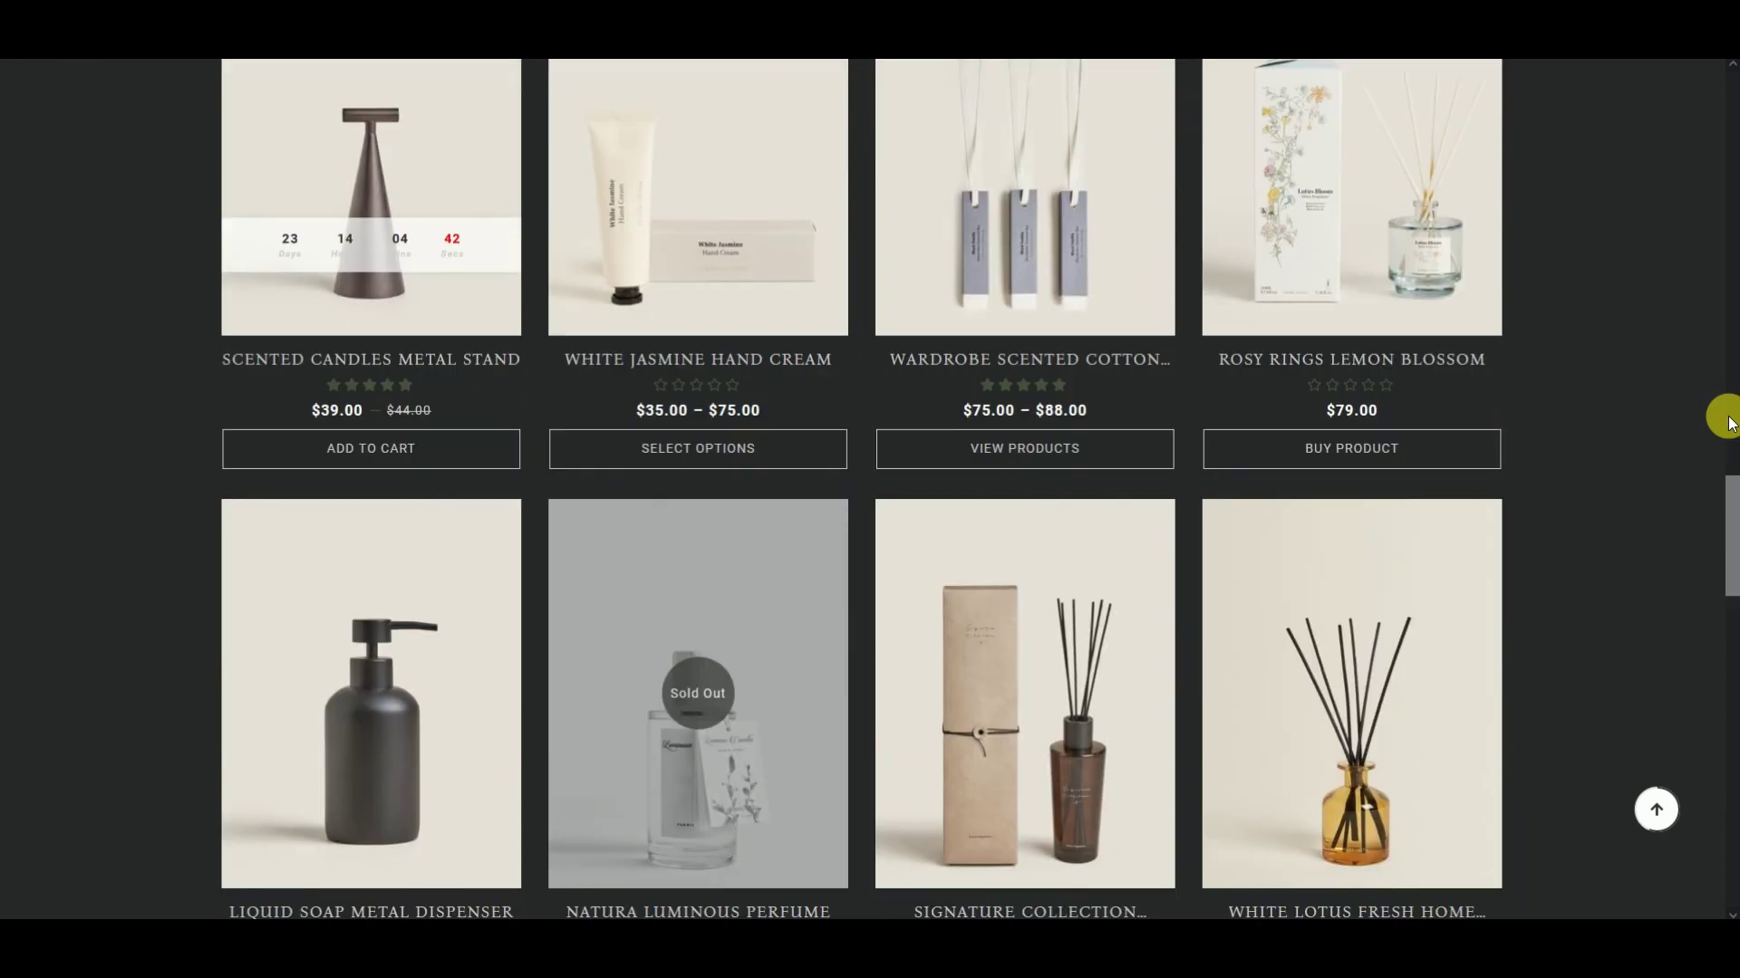
scroll(1730, 424, "down", 9)
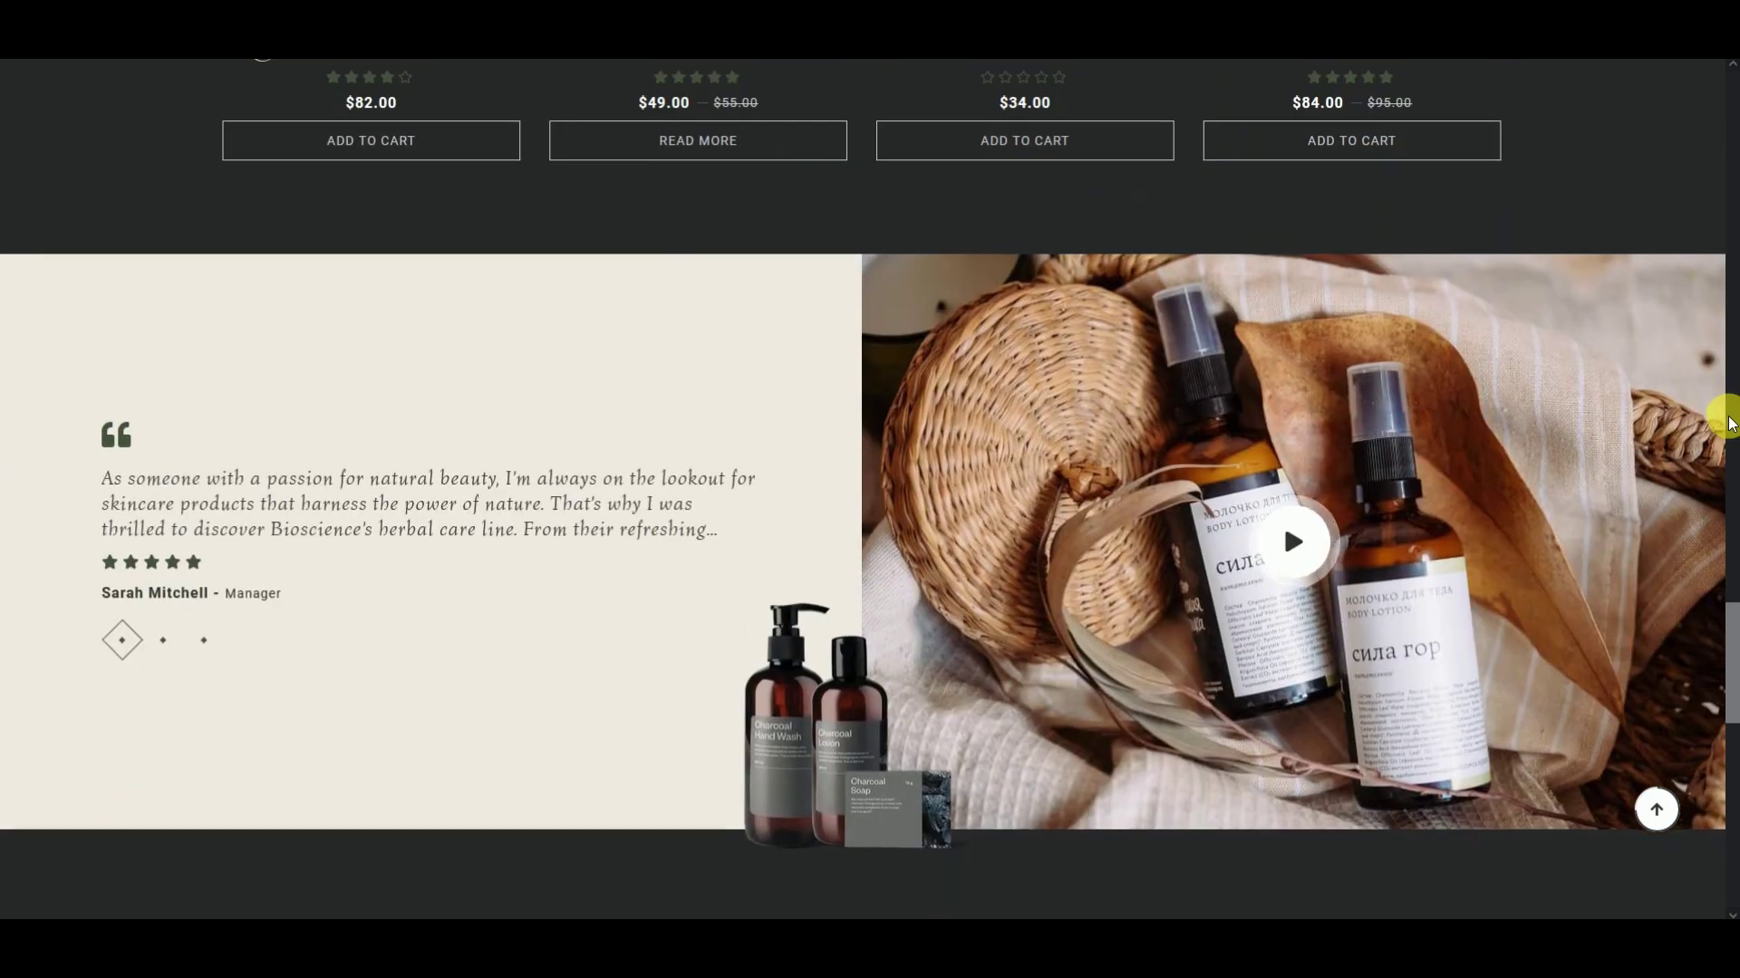
scroll(1729, 423, "down", 10)
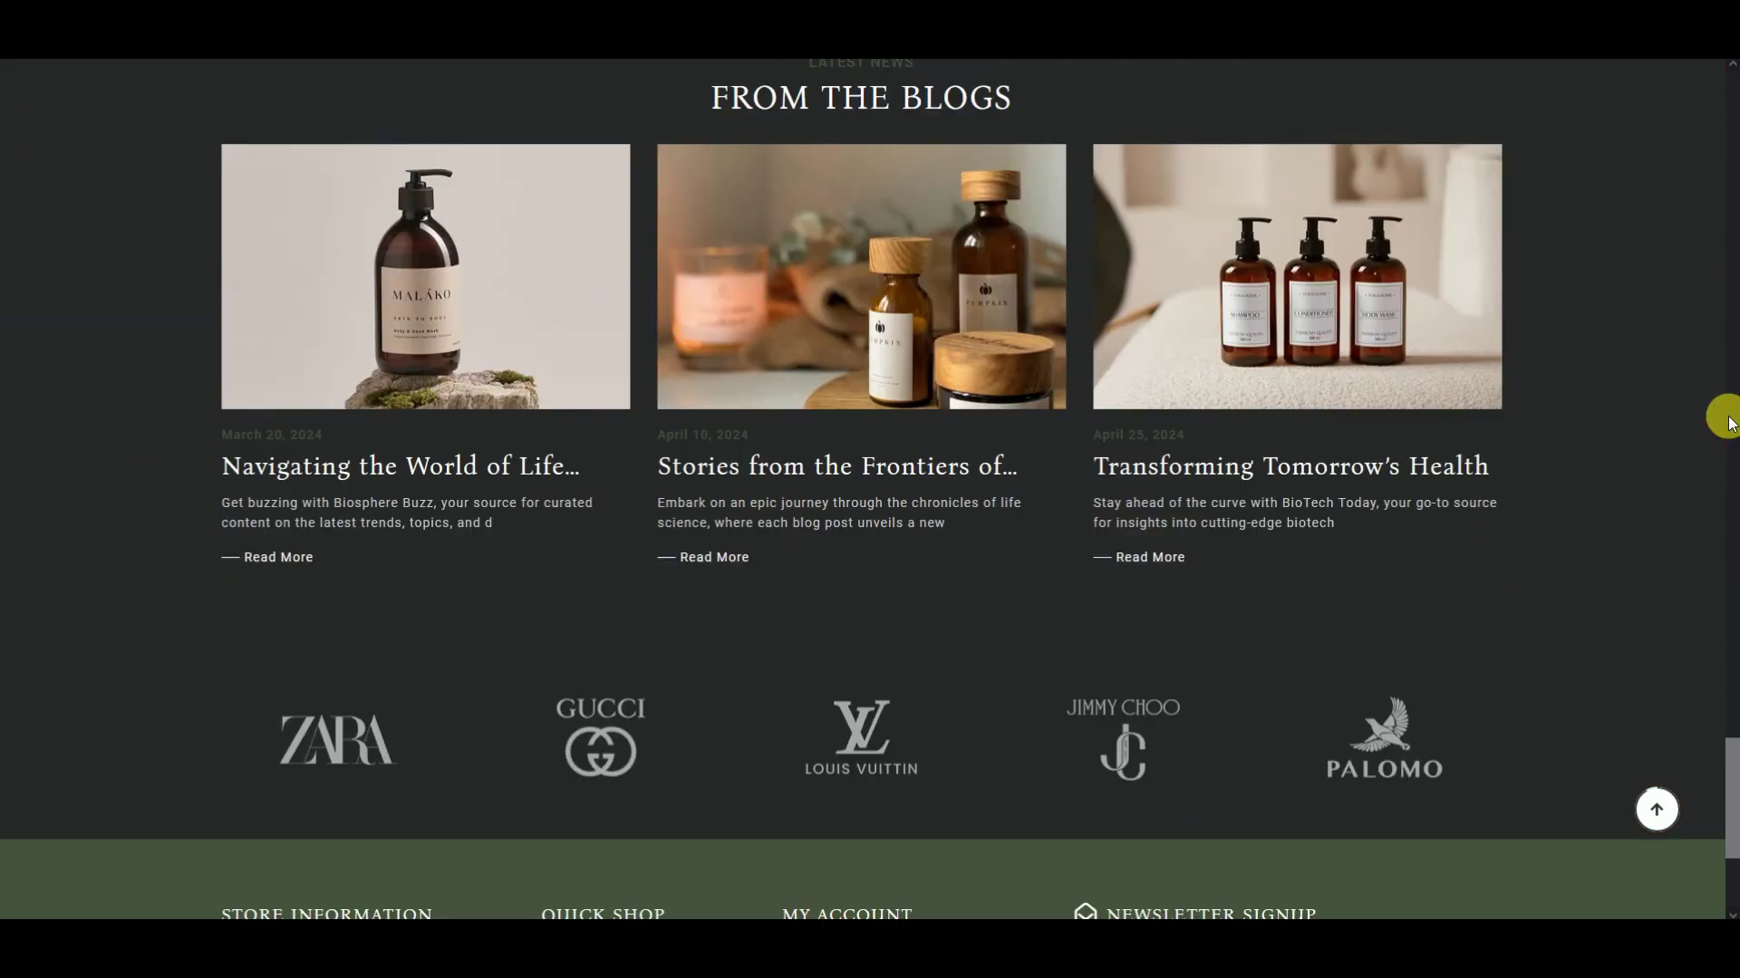
scroll(1729, 423, "down", 4)
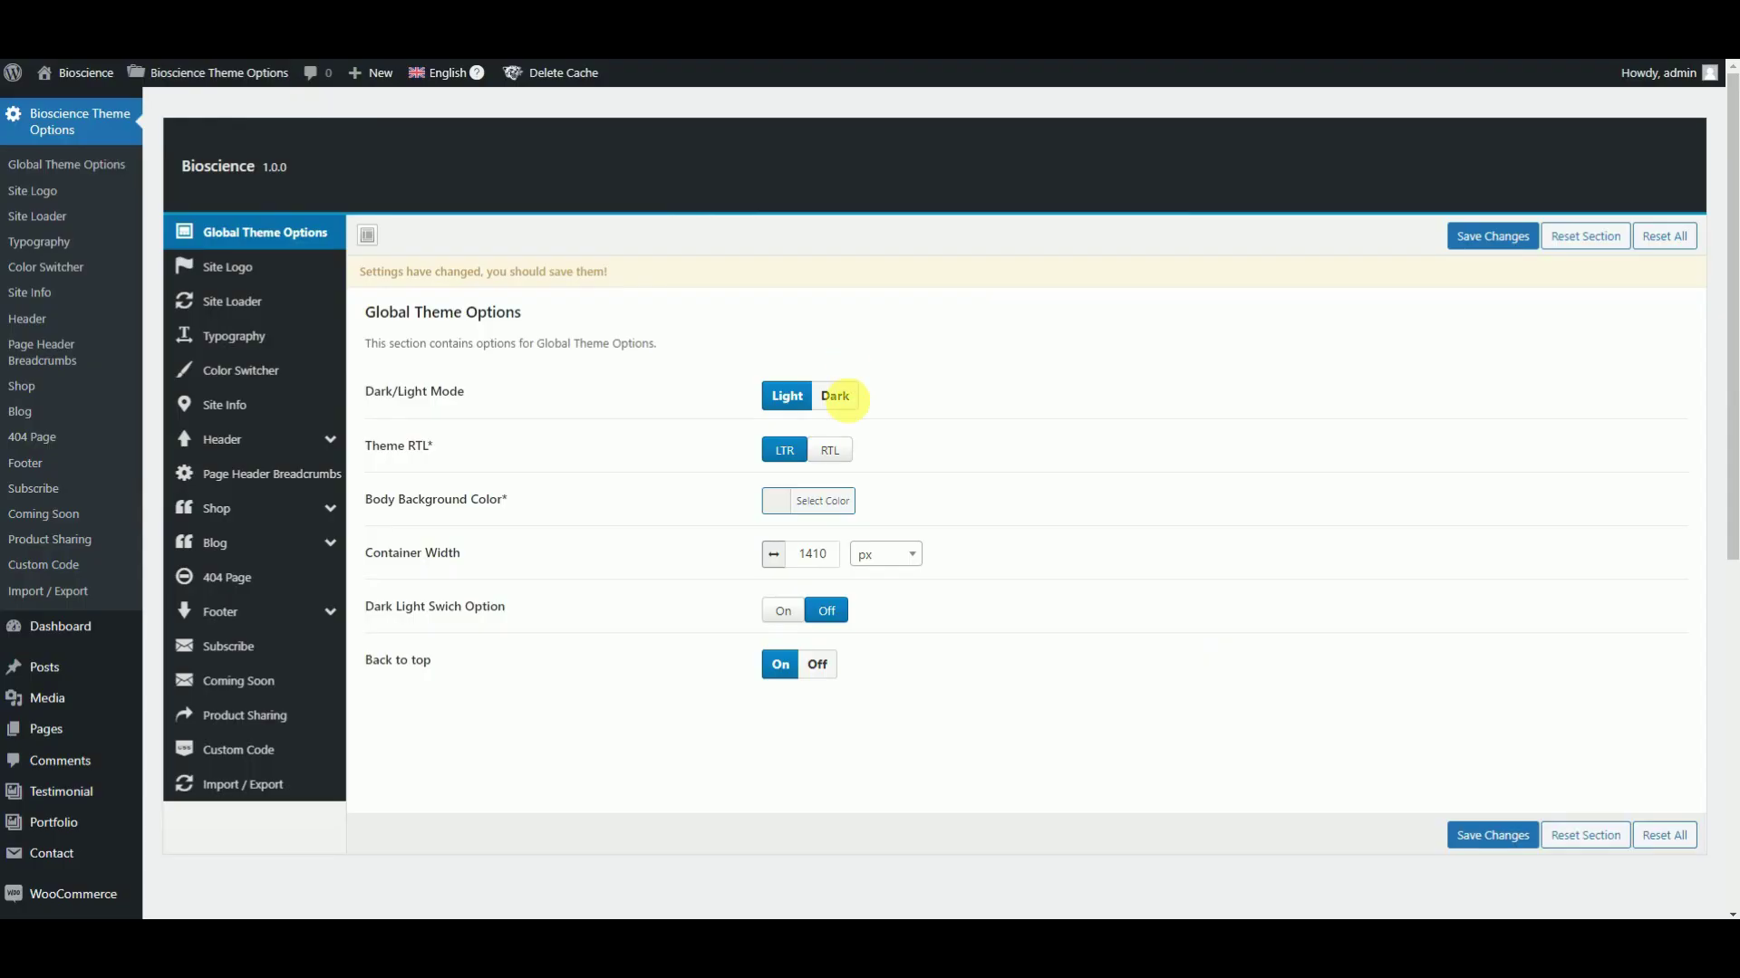
- Save the theme options with light mode and RTL direction, and look through the homepage in right-to-left layout
left_click(1478, 228)
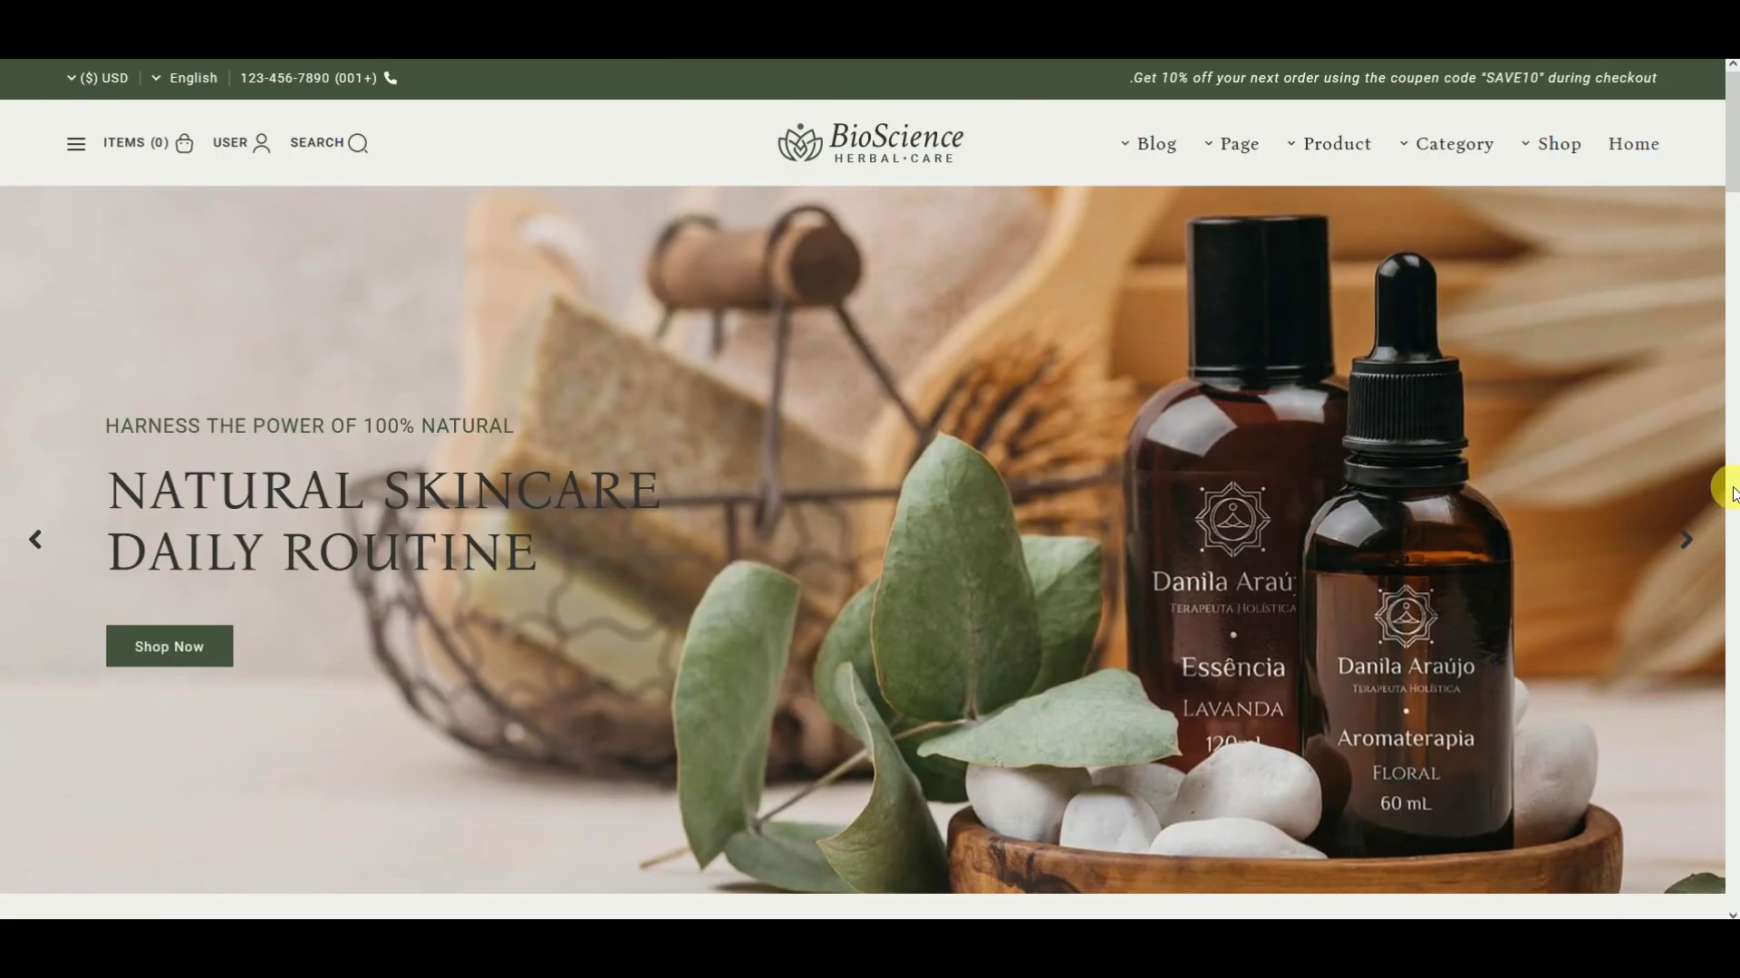
scroll(1729, 487, "down", 3)
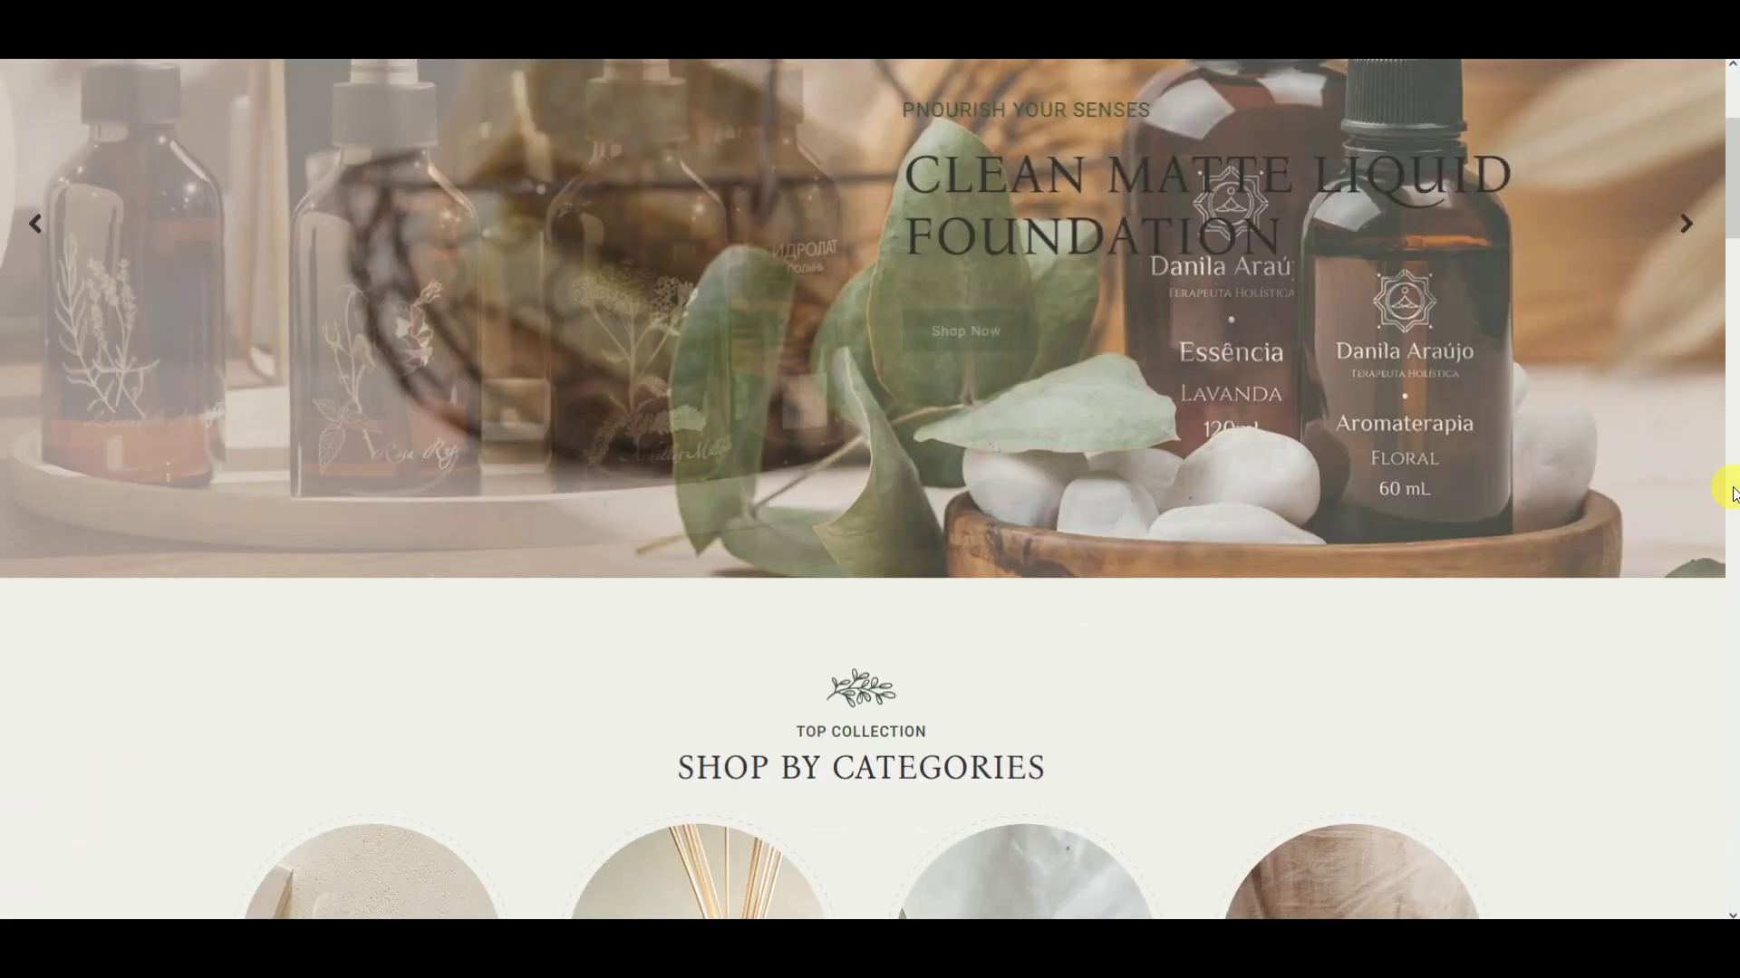
scroll(1730, 494, "down", 9)
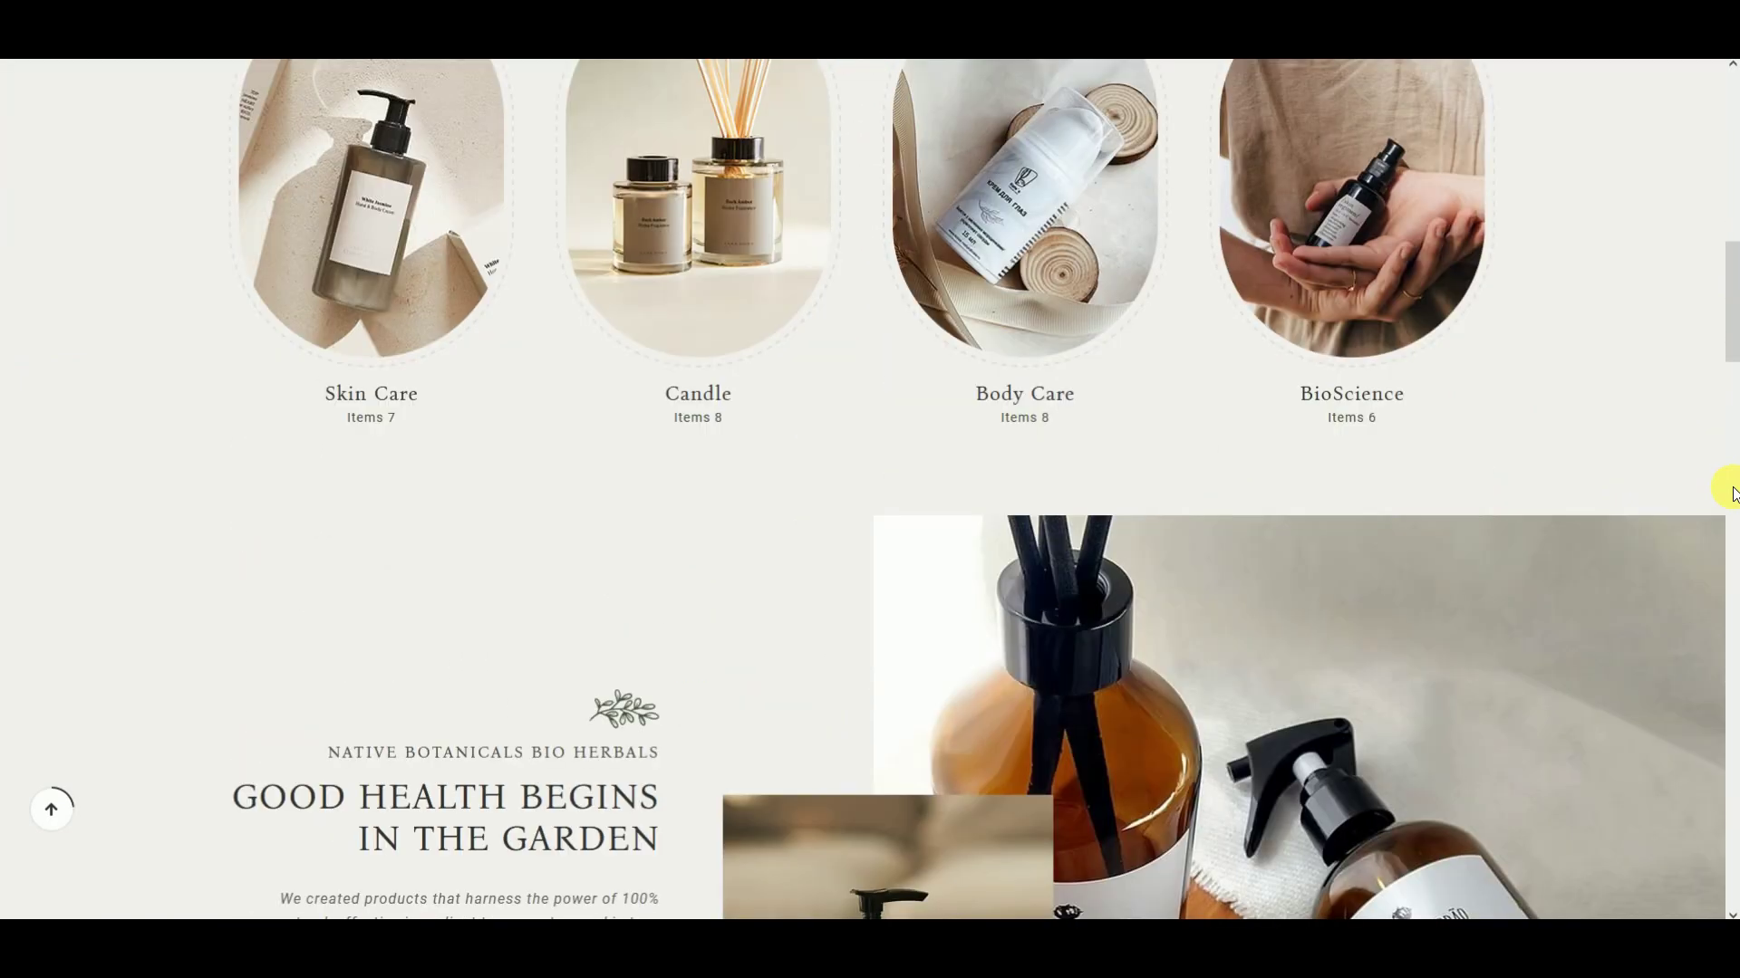
scroll(1732, 494, "down", 12)
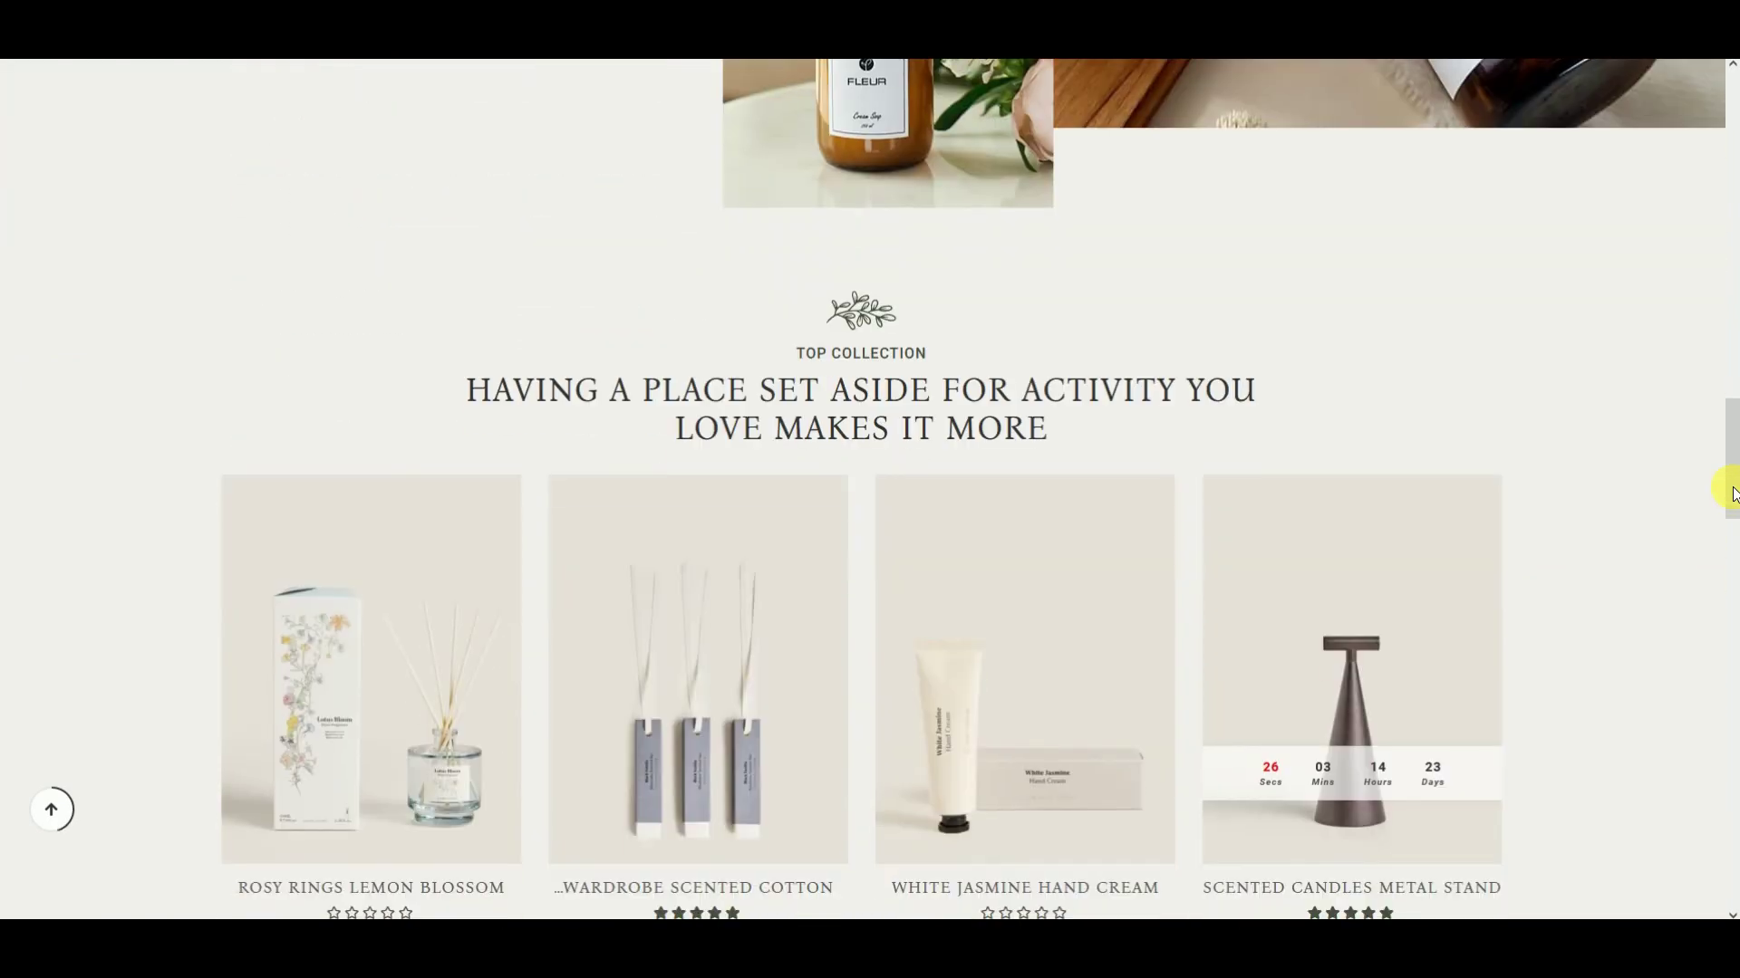
scroll(1732, 494, "down", 10)
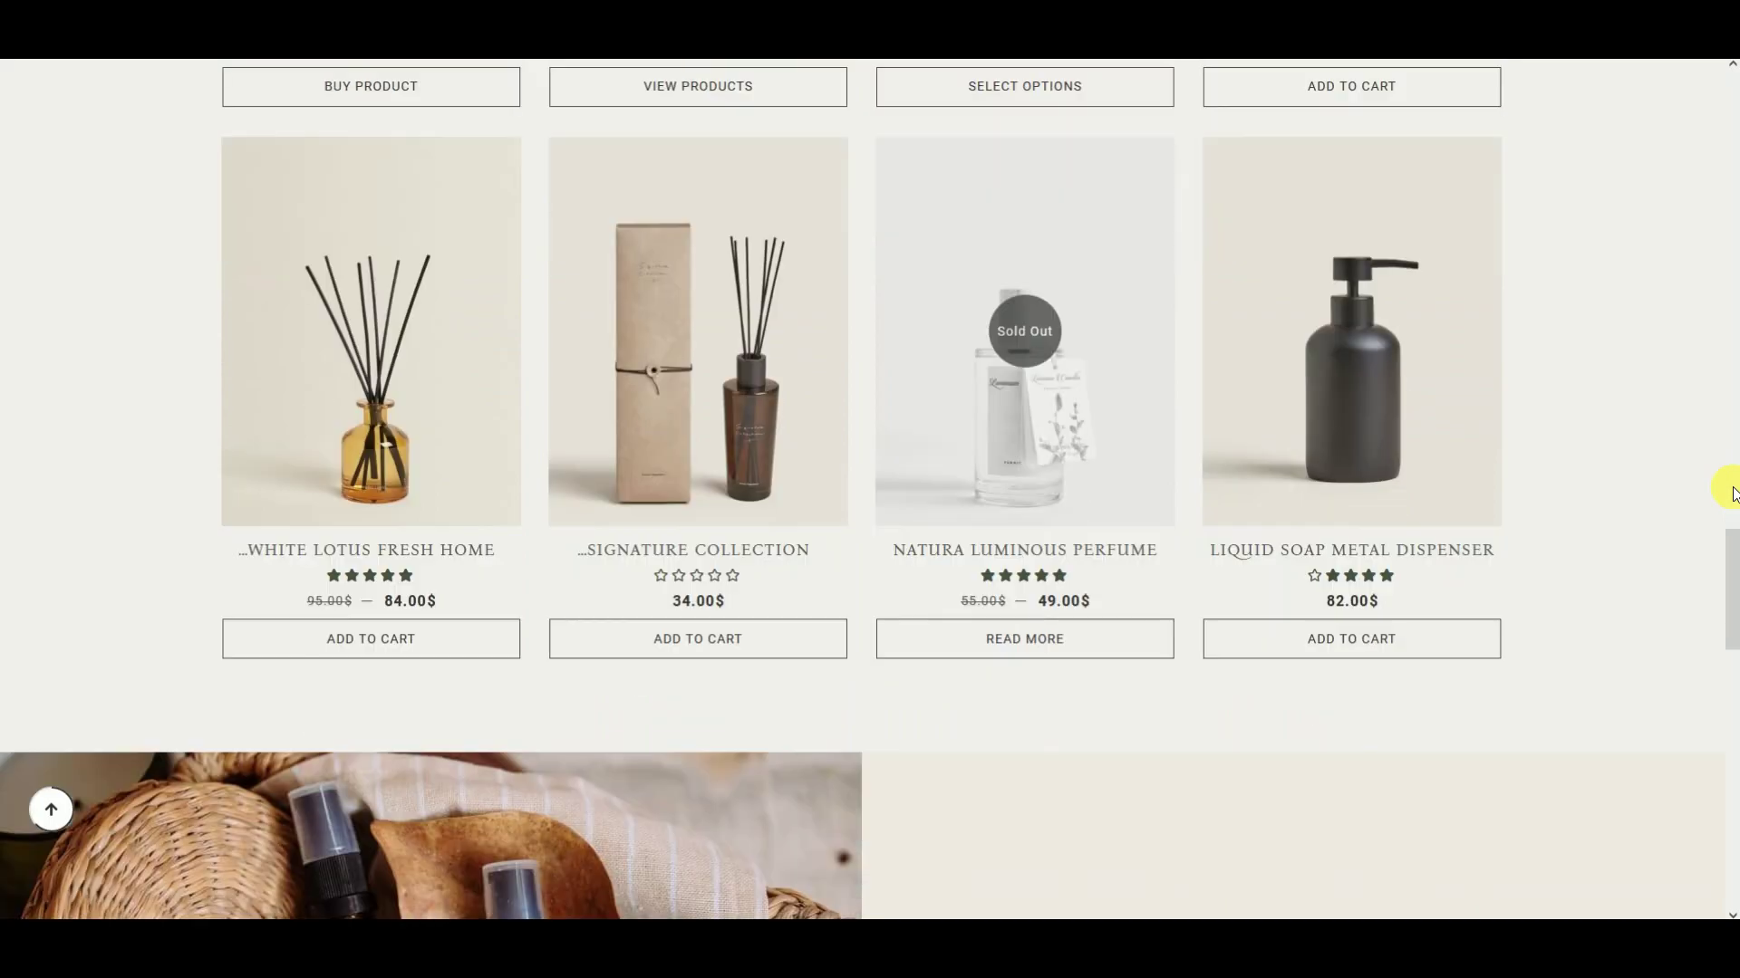
scroll(1732, 494, "down", 13)
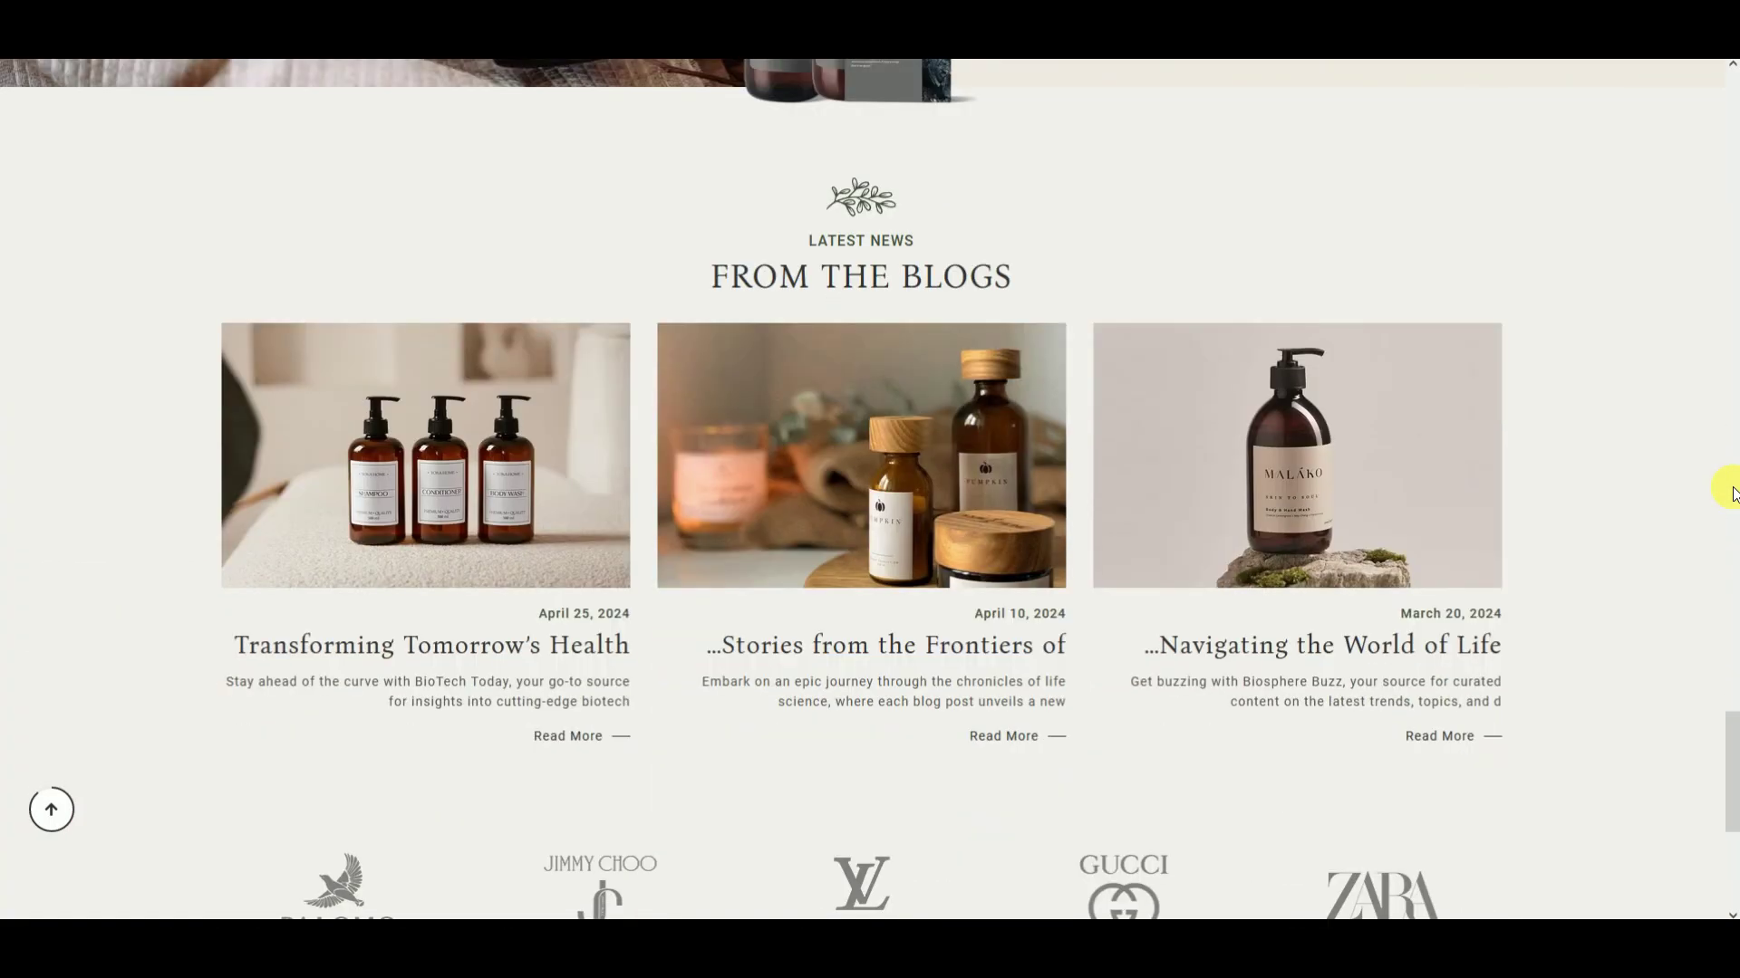
scroll(1732, 494, "down", 6)
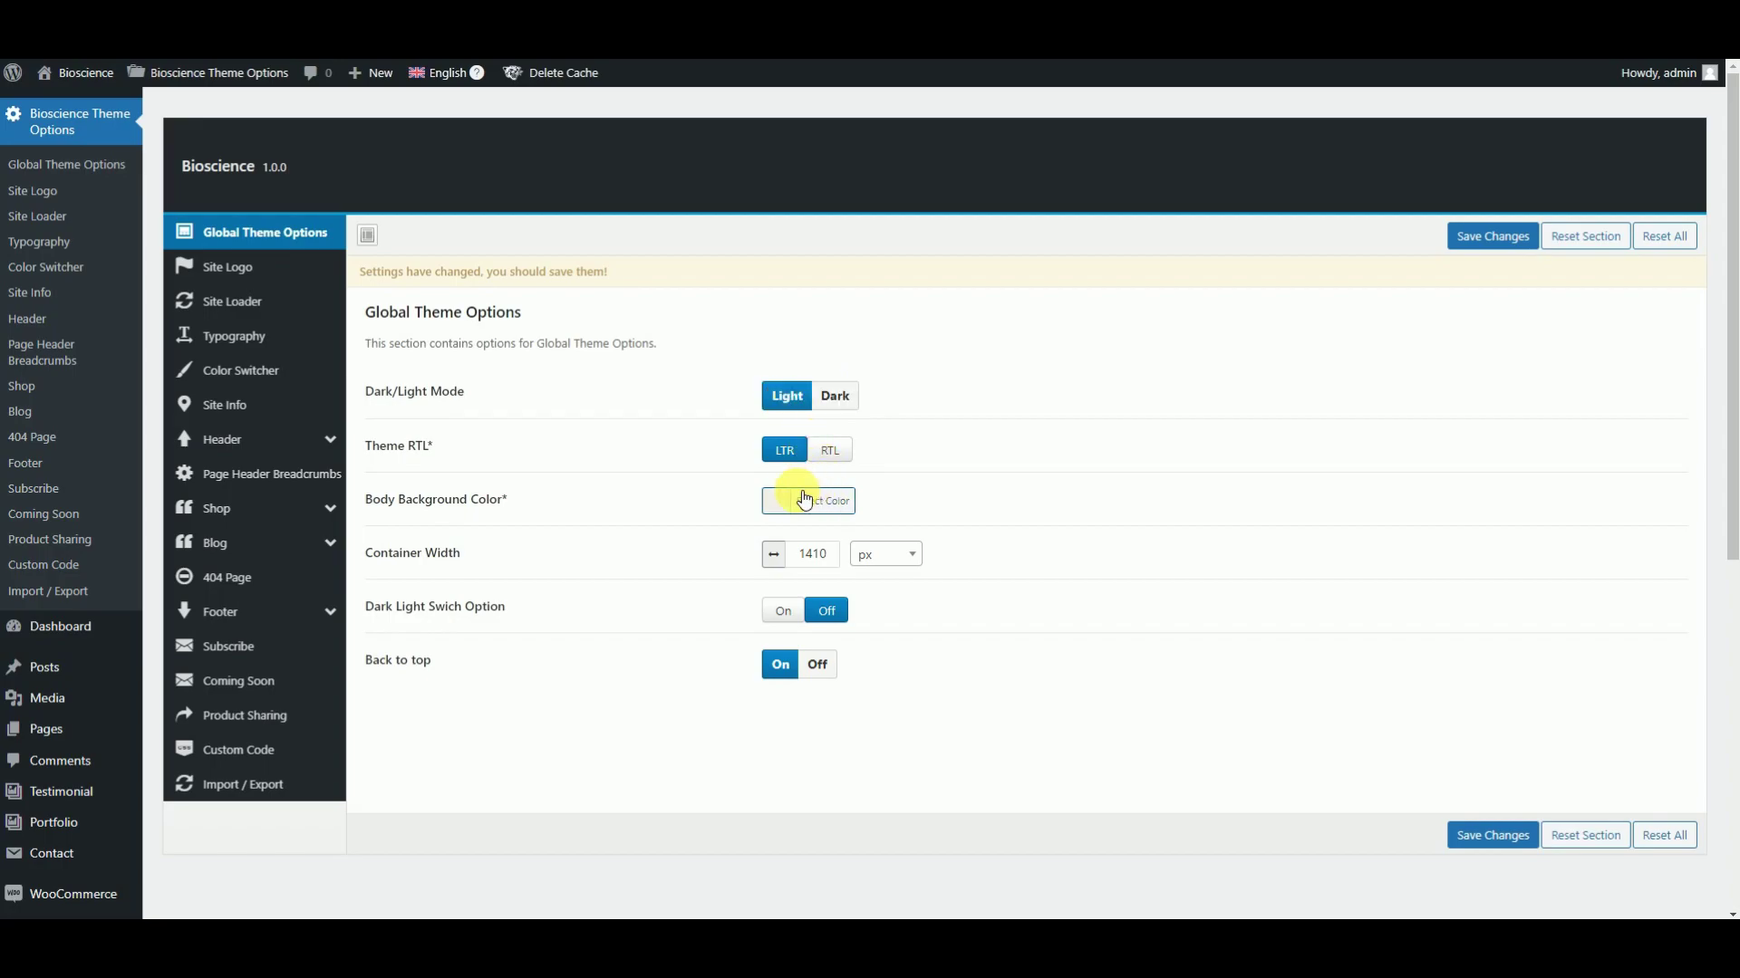
- Check the Body Background Color picker without choosing a colour, and switch the Dark Light Swich Option on
left_click(791, 503)
left_click(971, 482)
scroll(811, 372, "down", 2)
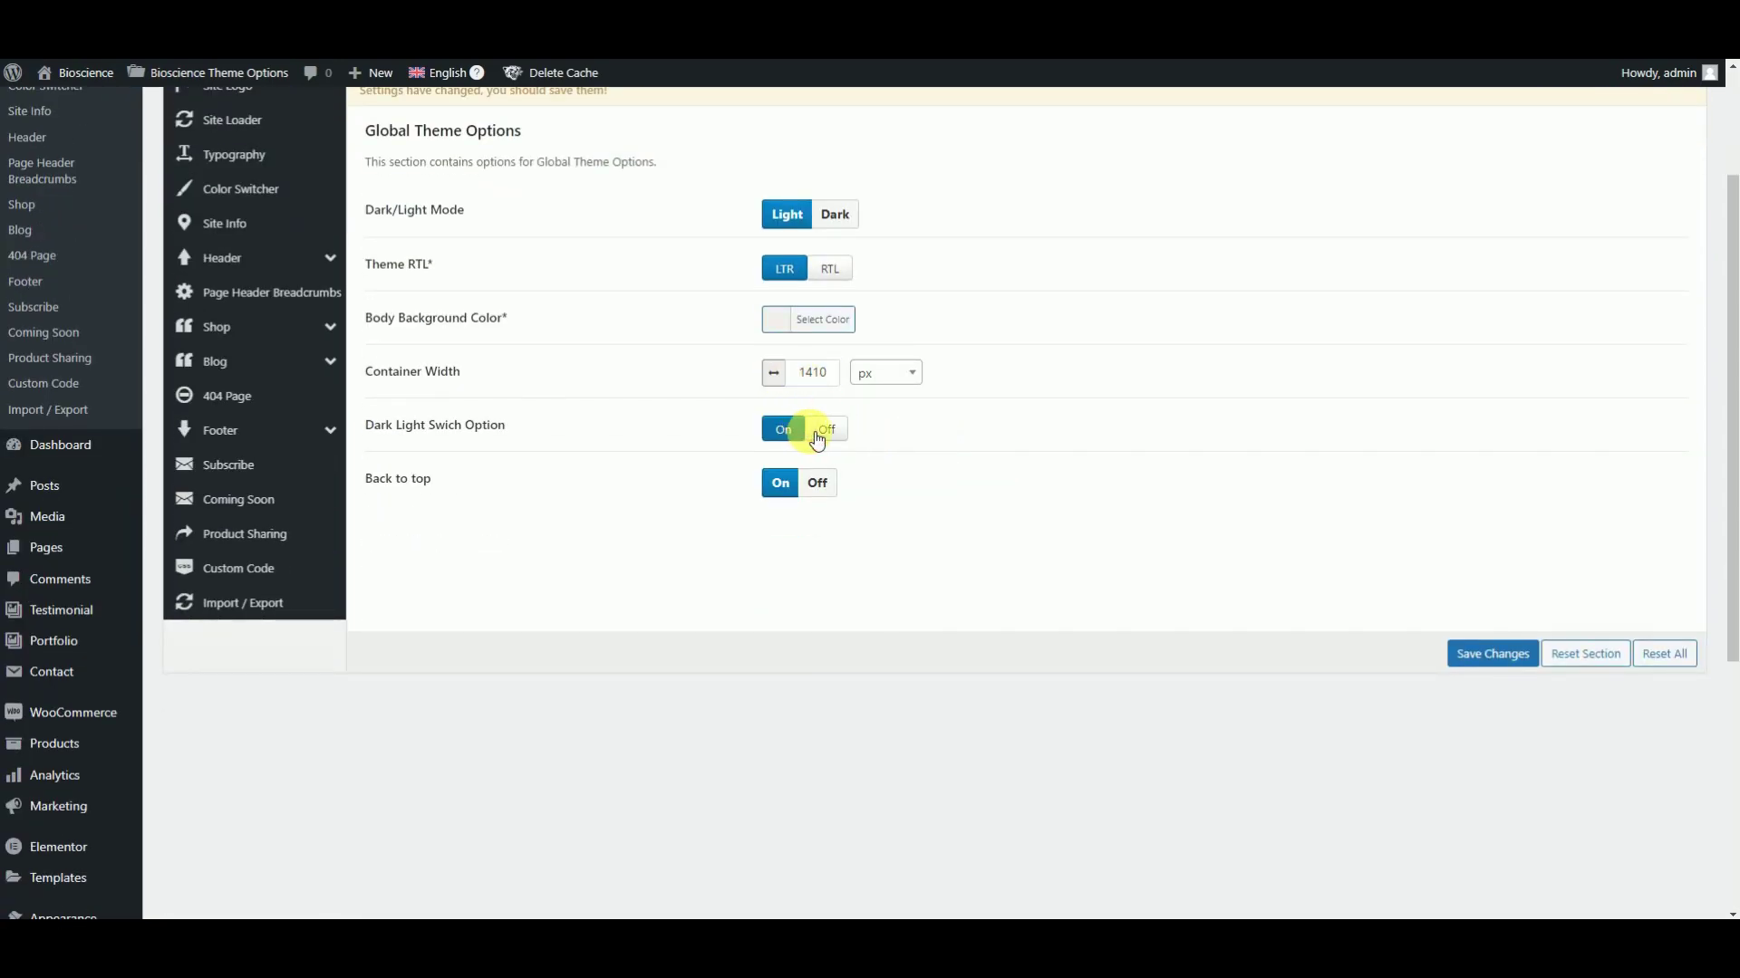
scroll(634, 444, "up", 2)
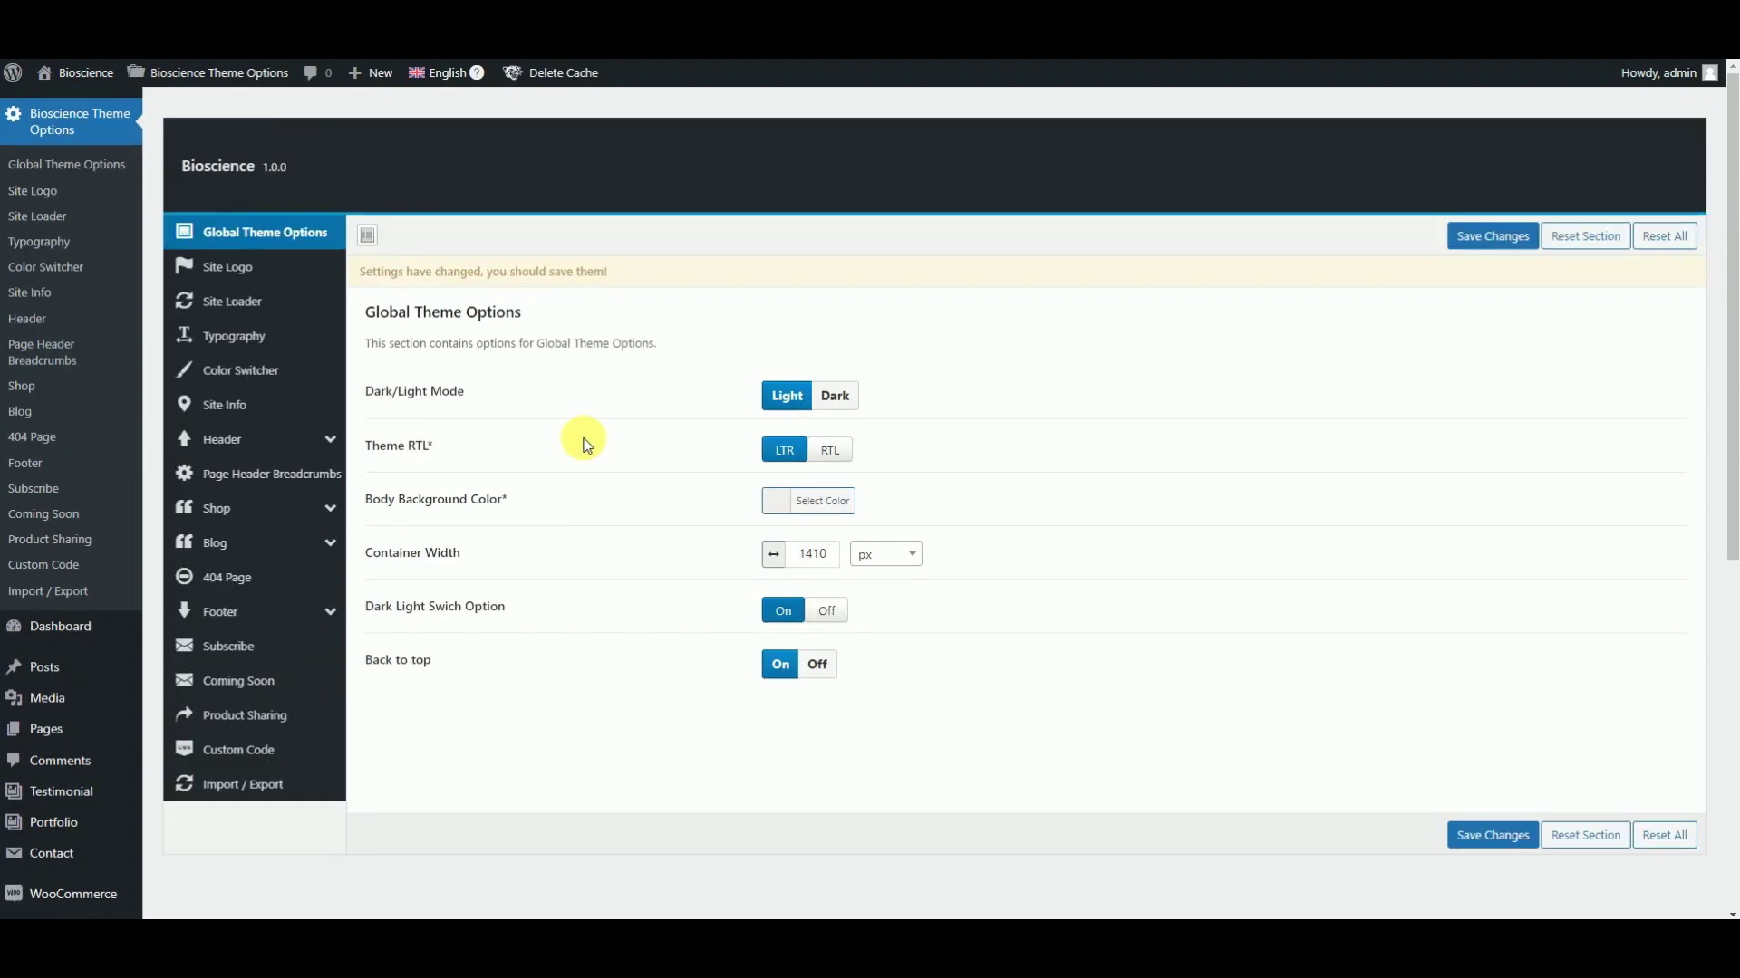
- Open the Site Logo options, try the Logo Text style and return the logo style to Logo Image
left_click(268, 266)
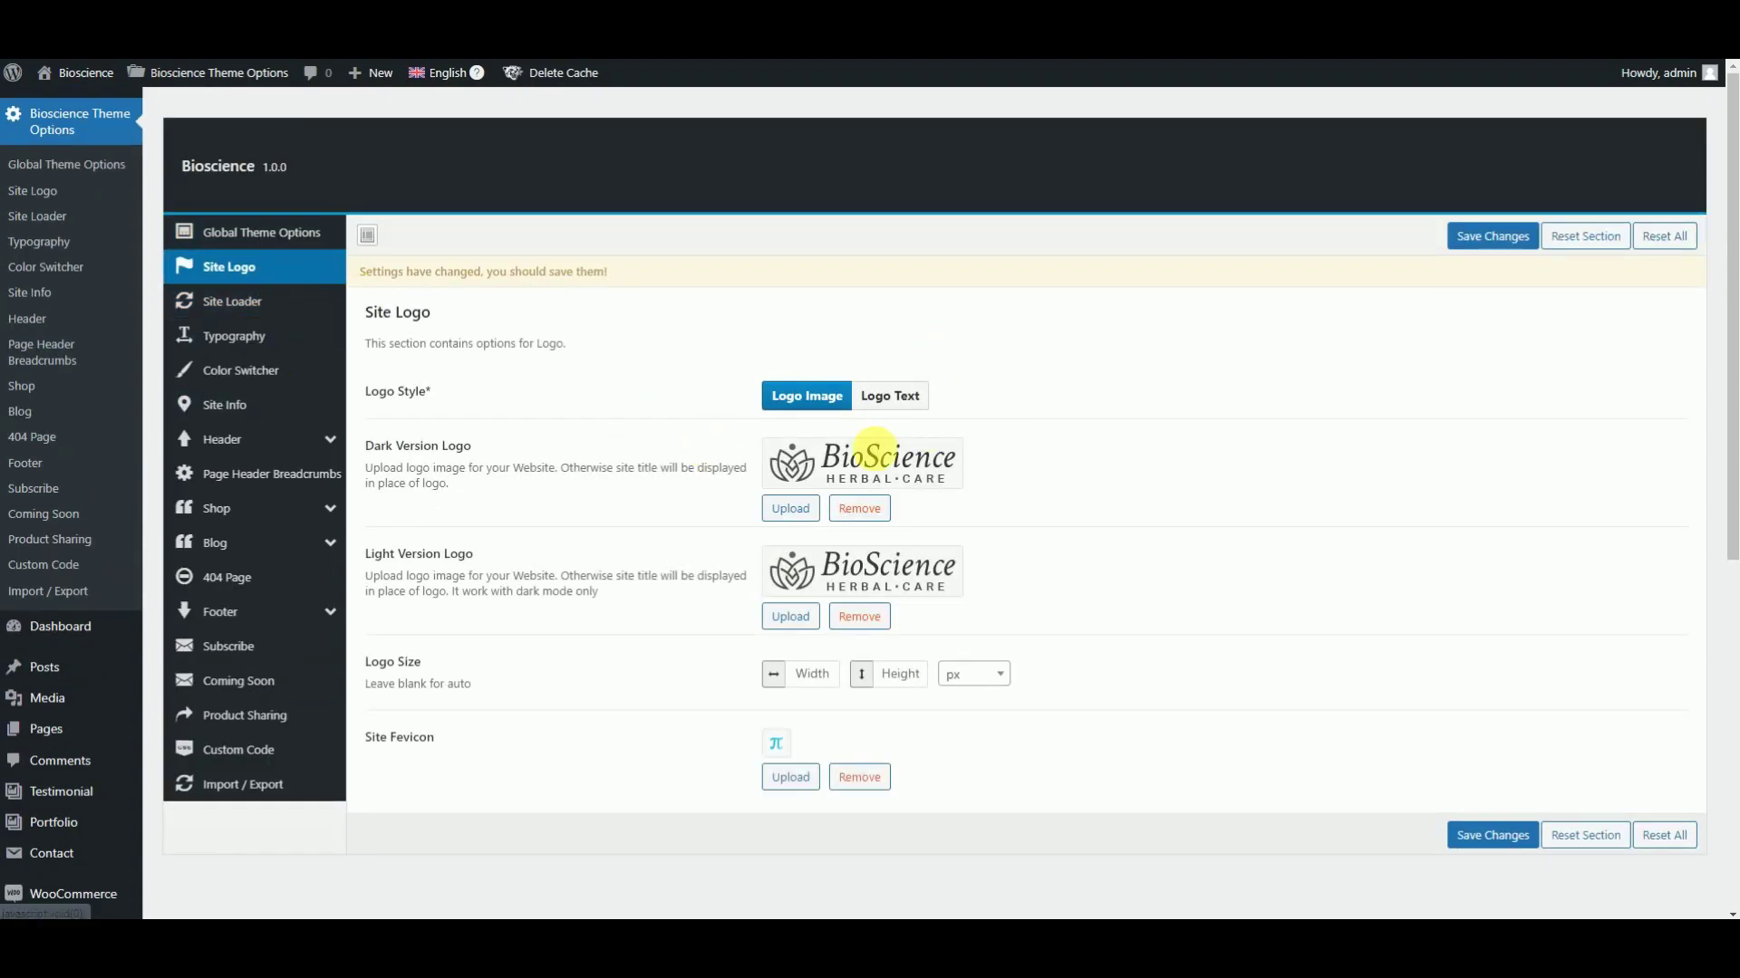
left_click(888, 396)
left_click(815, 399)
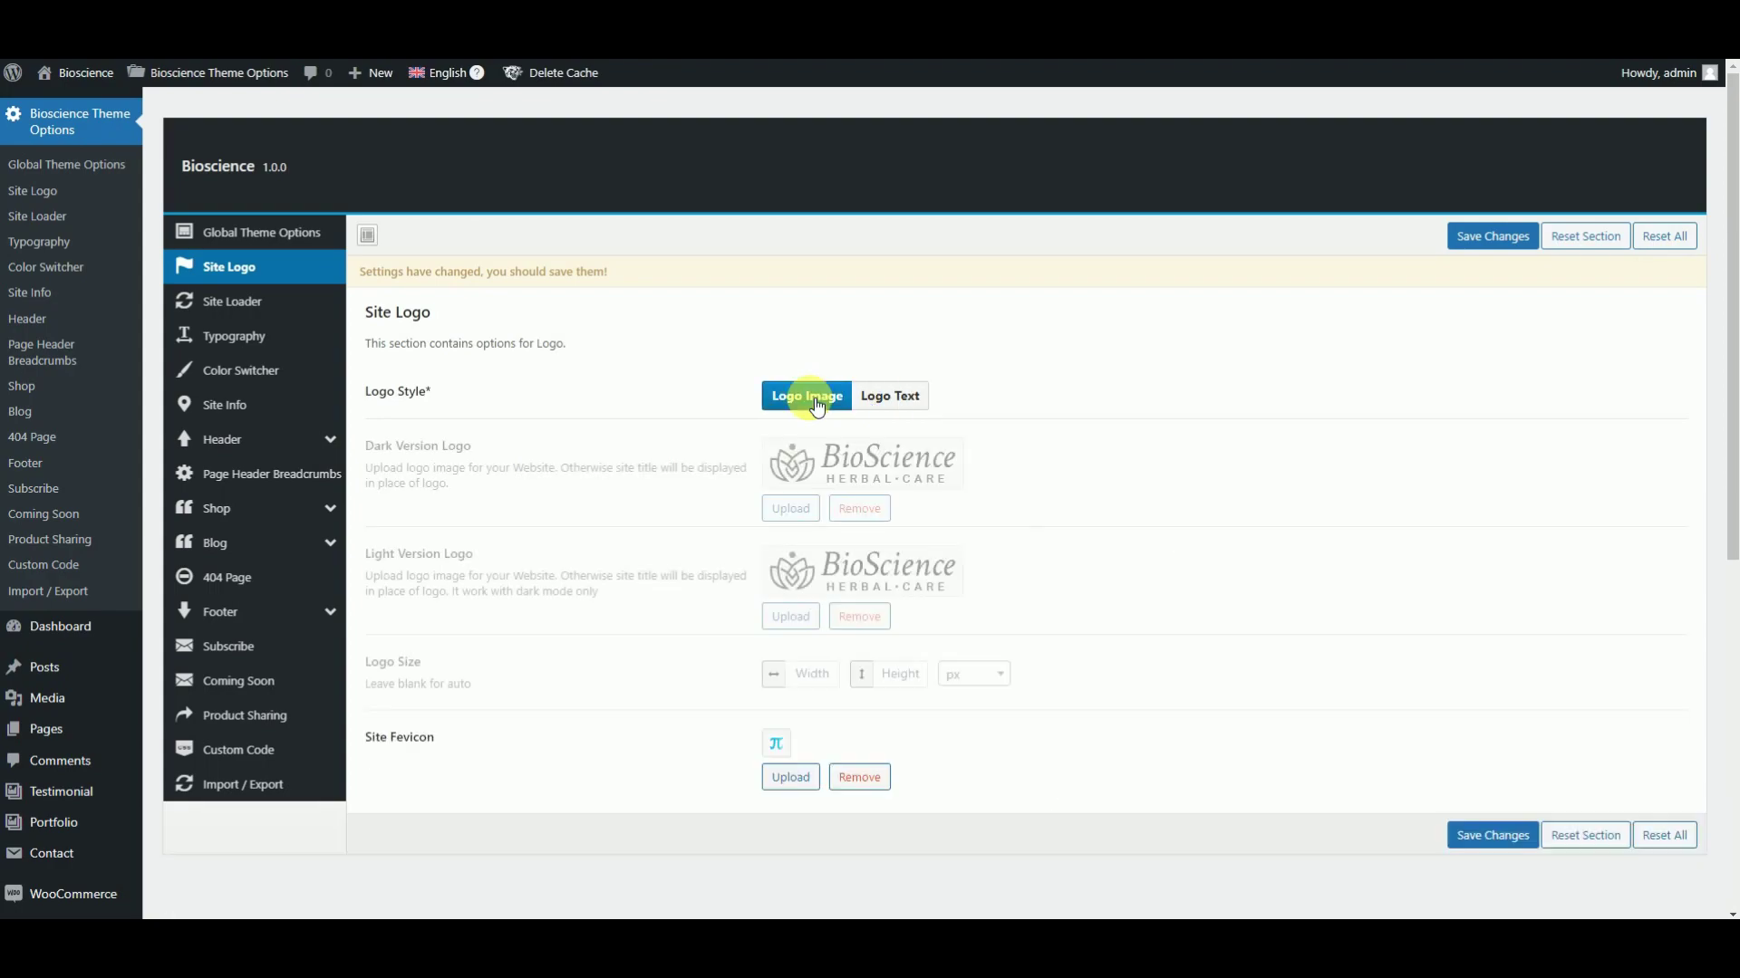
- Open the Site Loader options and inspect the Loader Background Color picker without choosing a colour
left_click(231, 301)
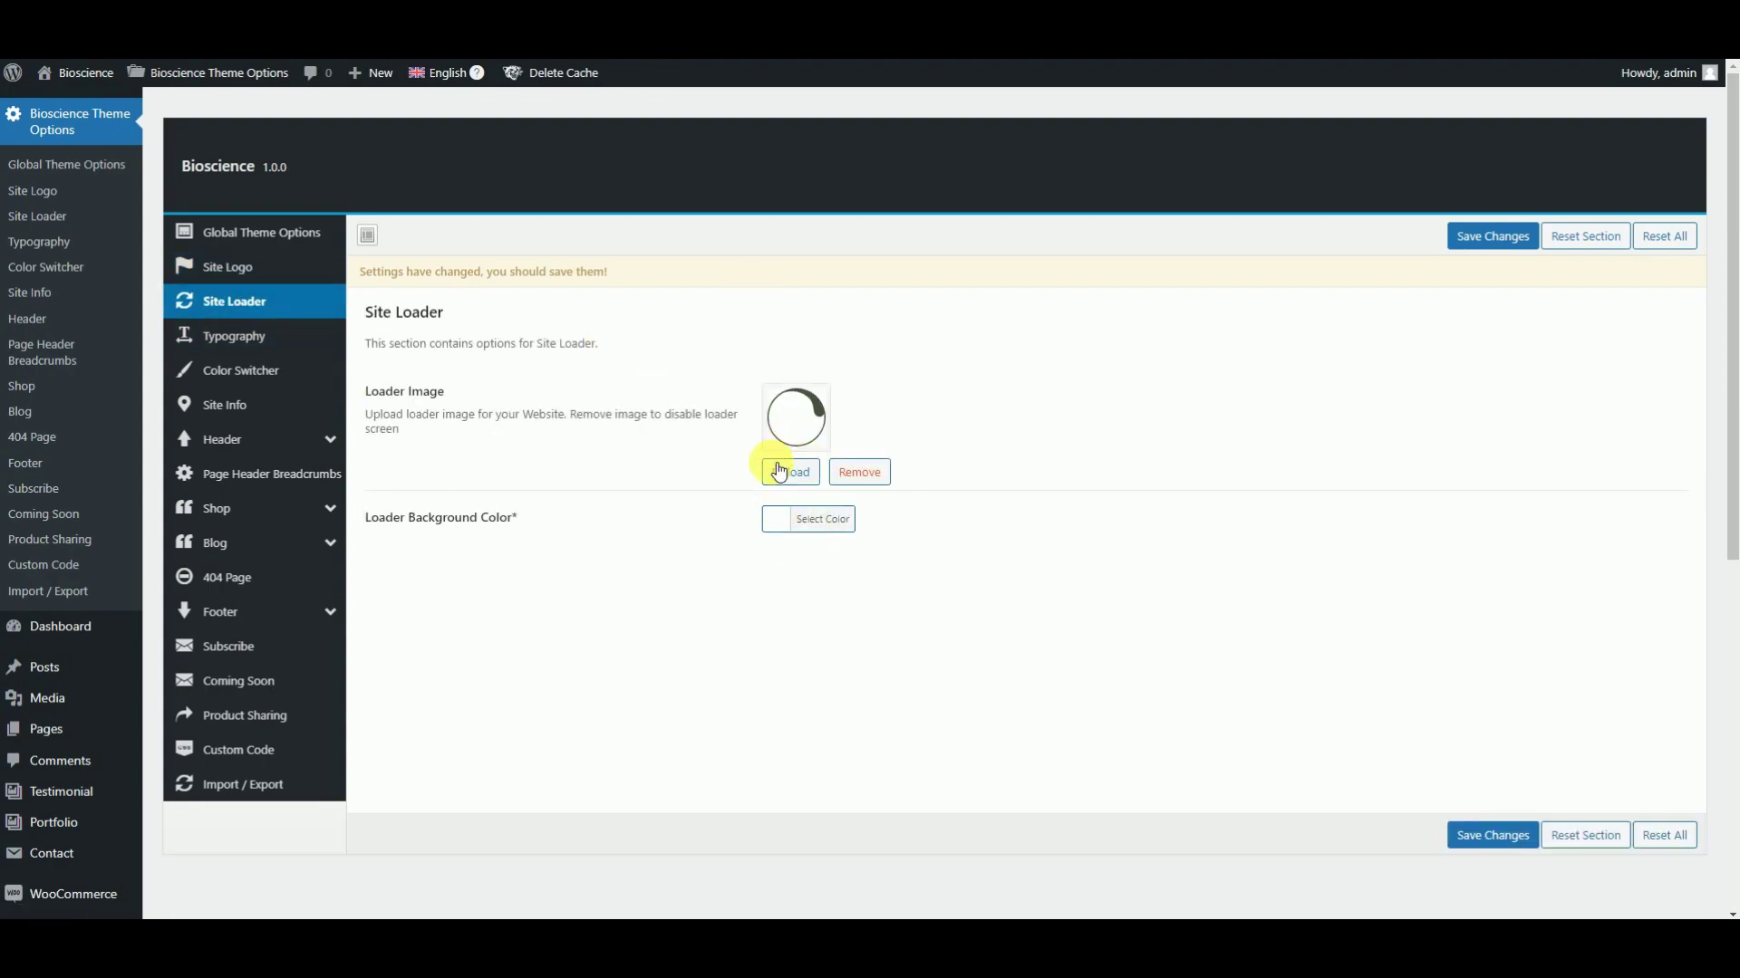
left_click(796, 518)
left_click(1099, 423)
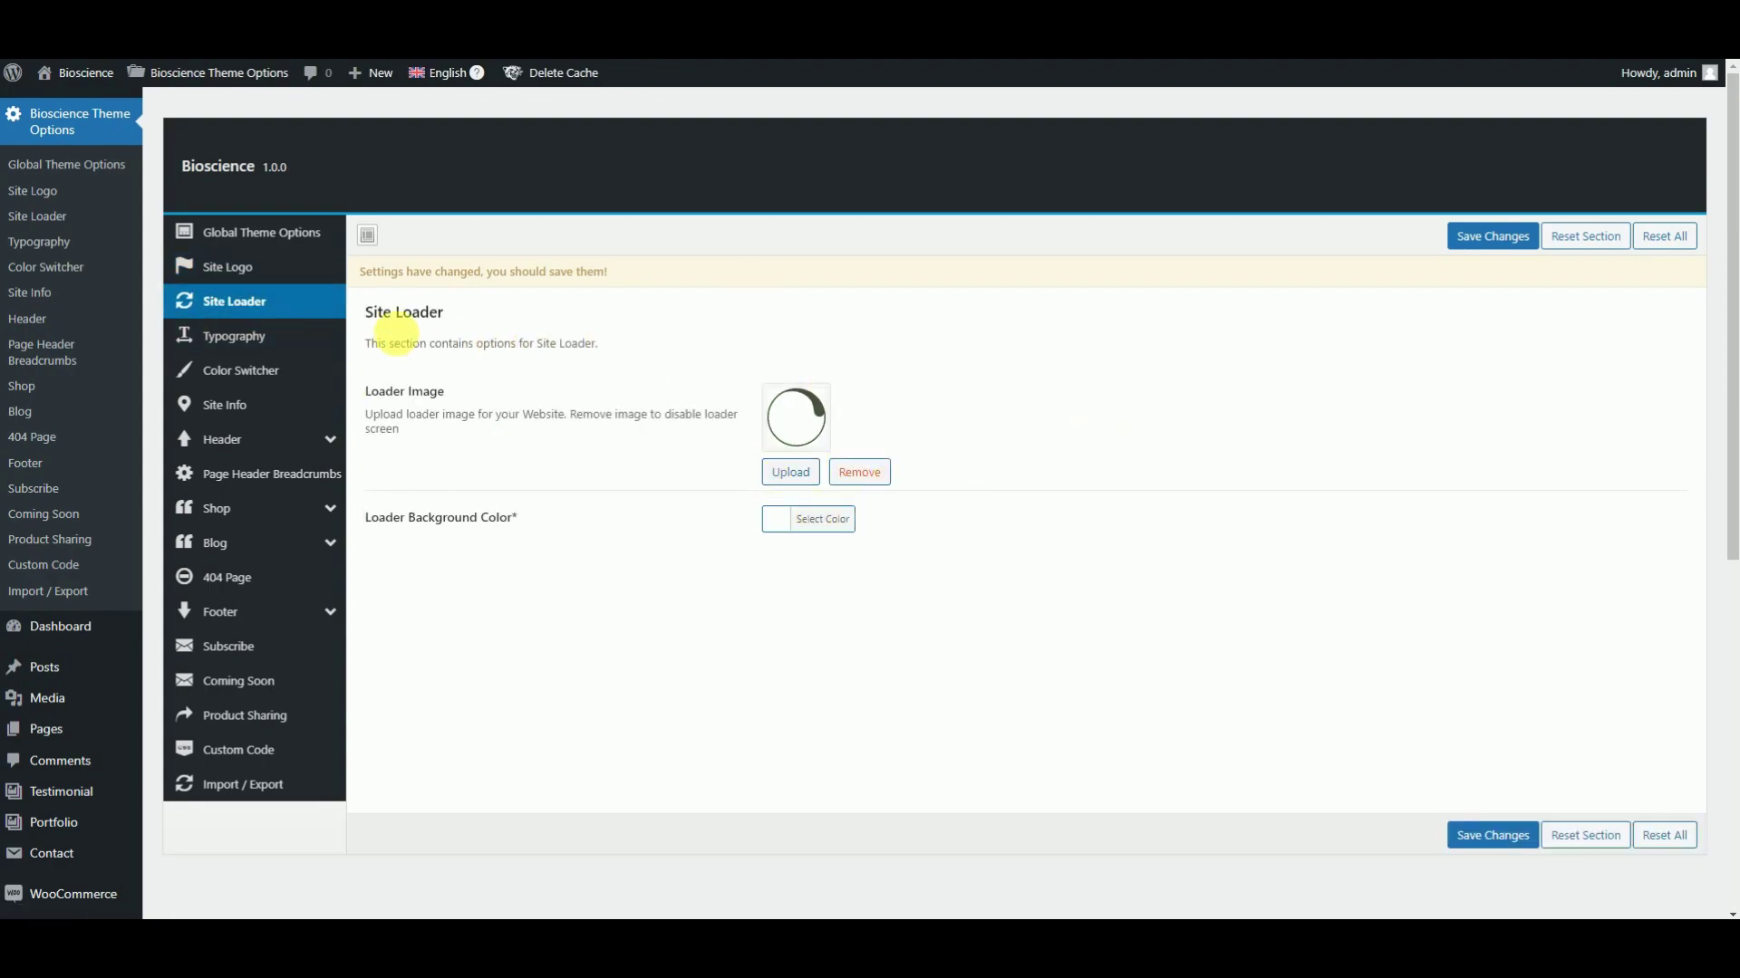
- Open the Typography options and look through the font settings for body, primary, header menu and headings
left_click(299, 338)
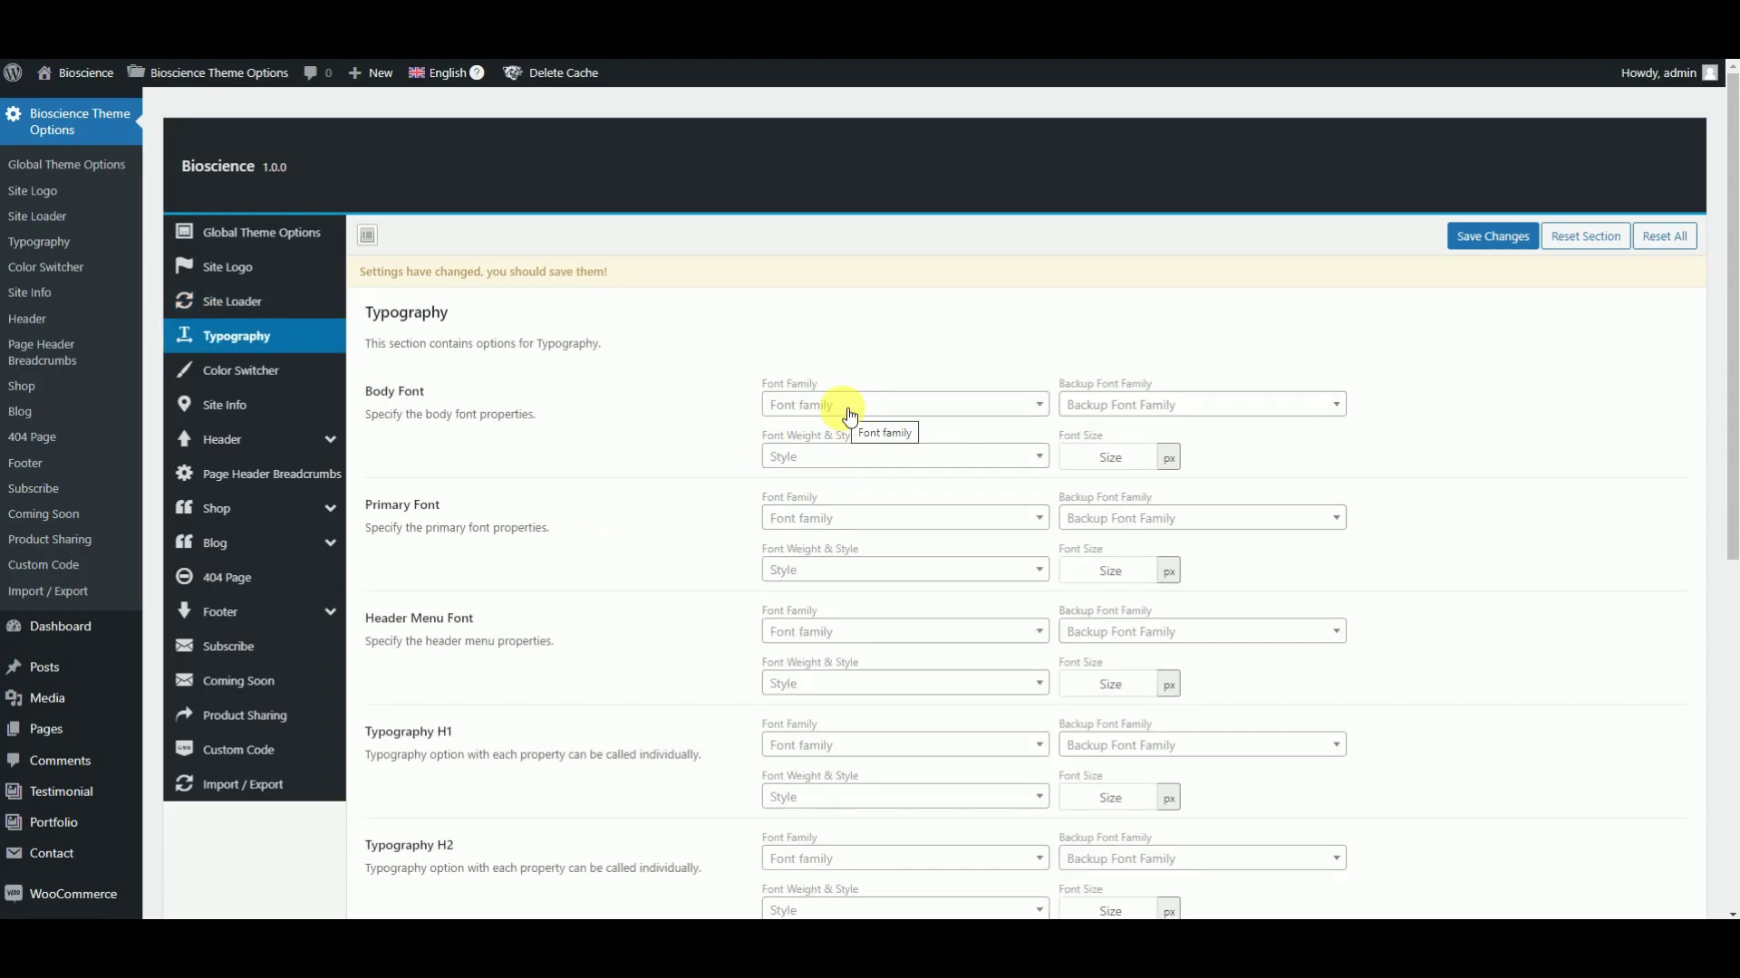
scroll(997, 553, "down", 4)
scroll(885, 544, "up", 4)
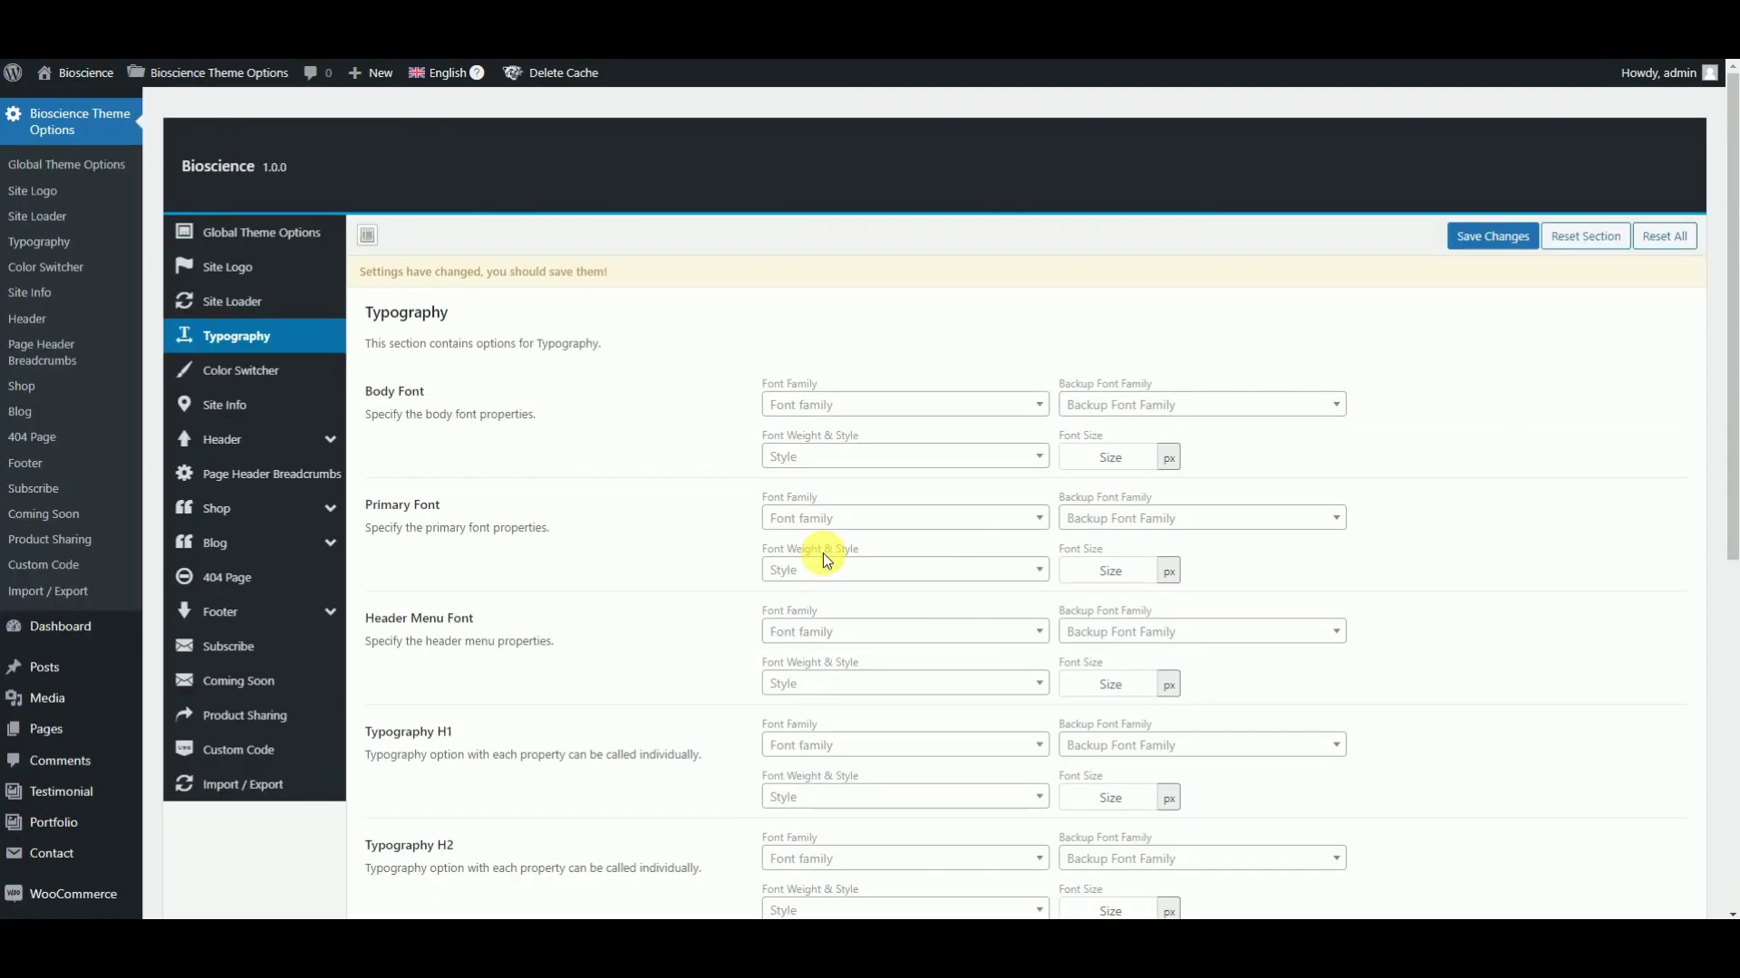
- Open the Color Switcher options and inspect the Primary Color and Secondary Color pickers without choosing a colour
left_click(252, 371)
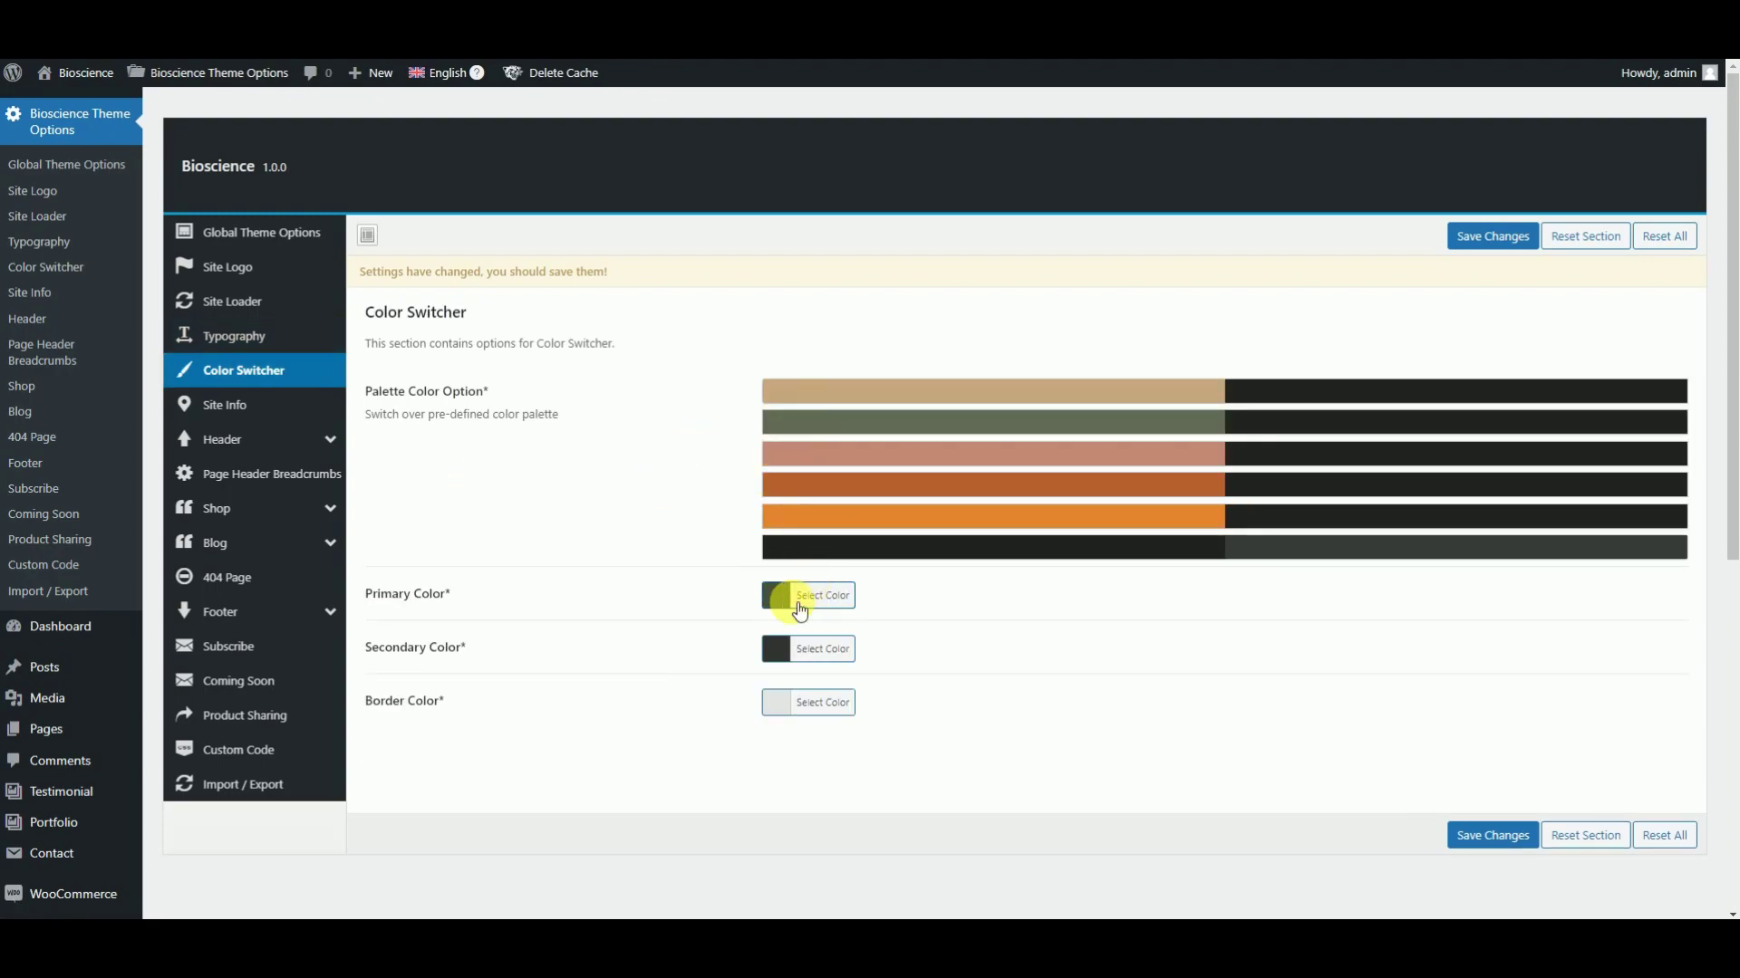
left_click(800, 598)
left_click(1031, 641)
left_click(778, 646)
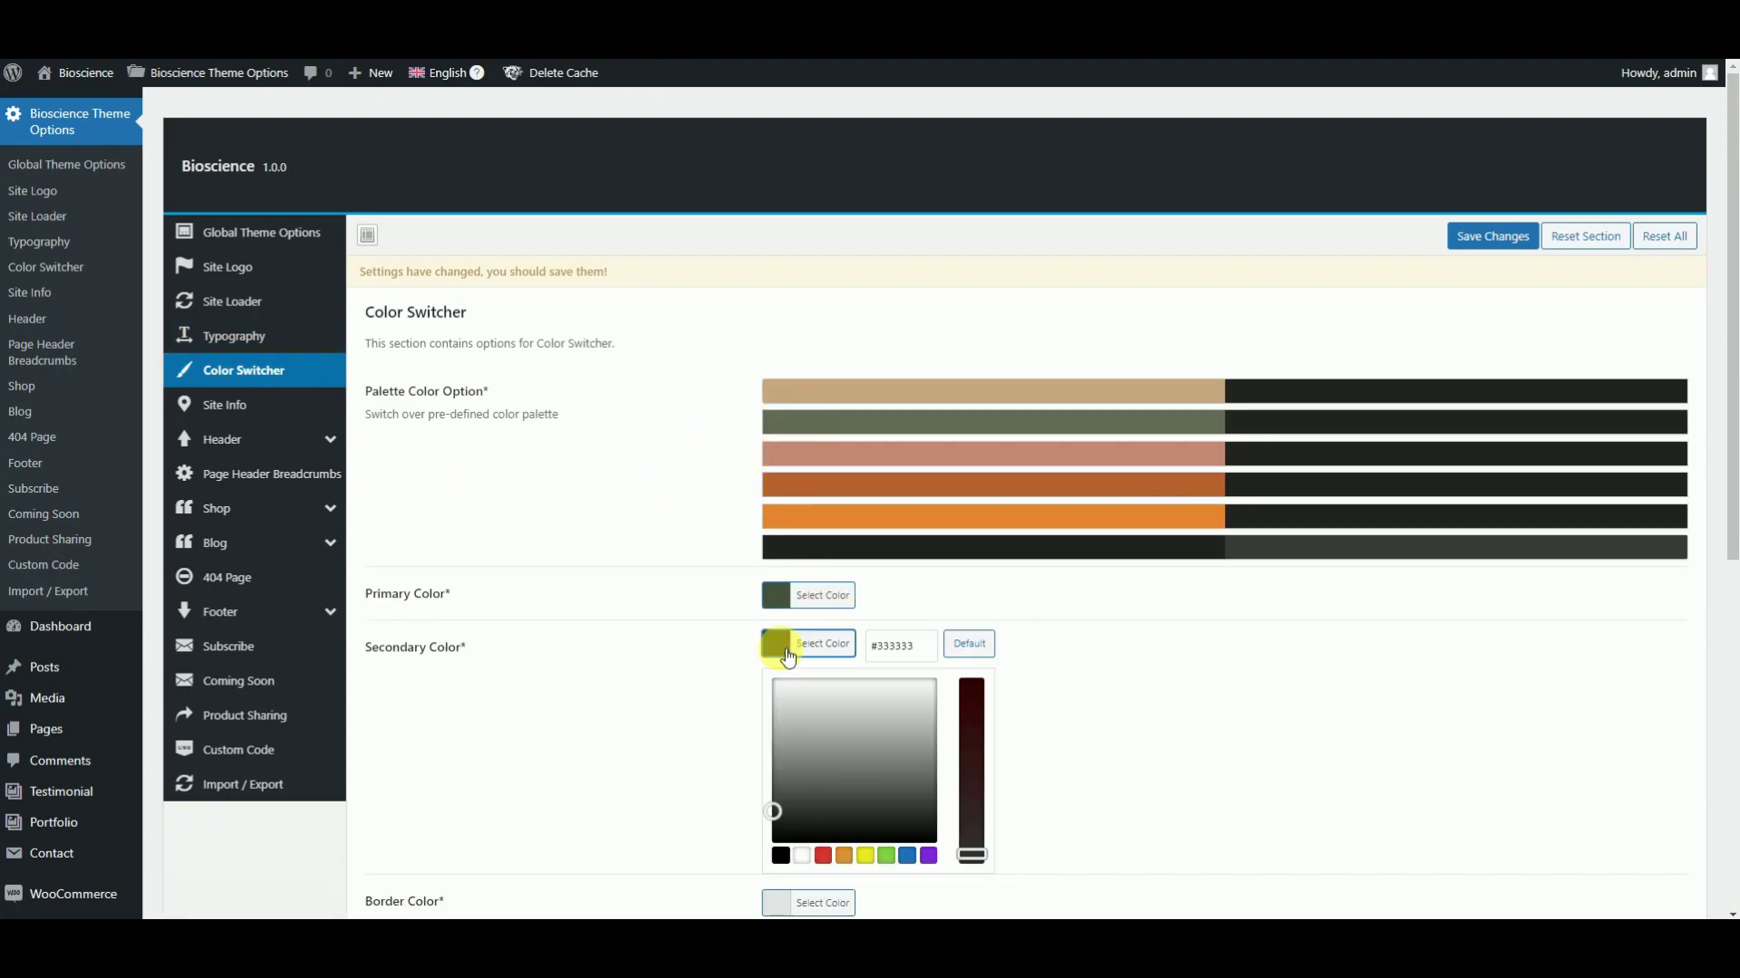
left_click(1045, 648)
- In the Site Info options, try switching Alternate Phone off, turn it back on, and look through the contact and social media fields
left_click(186, 403)
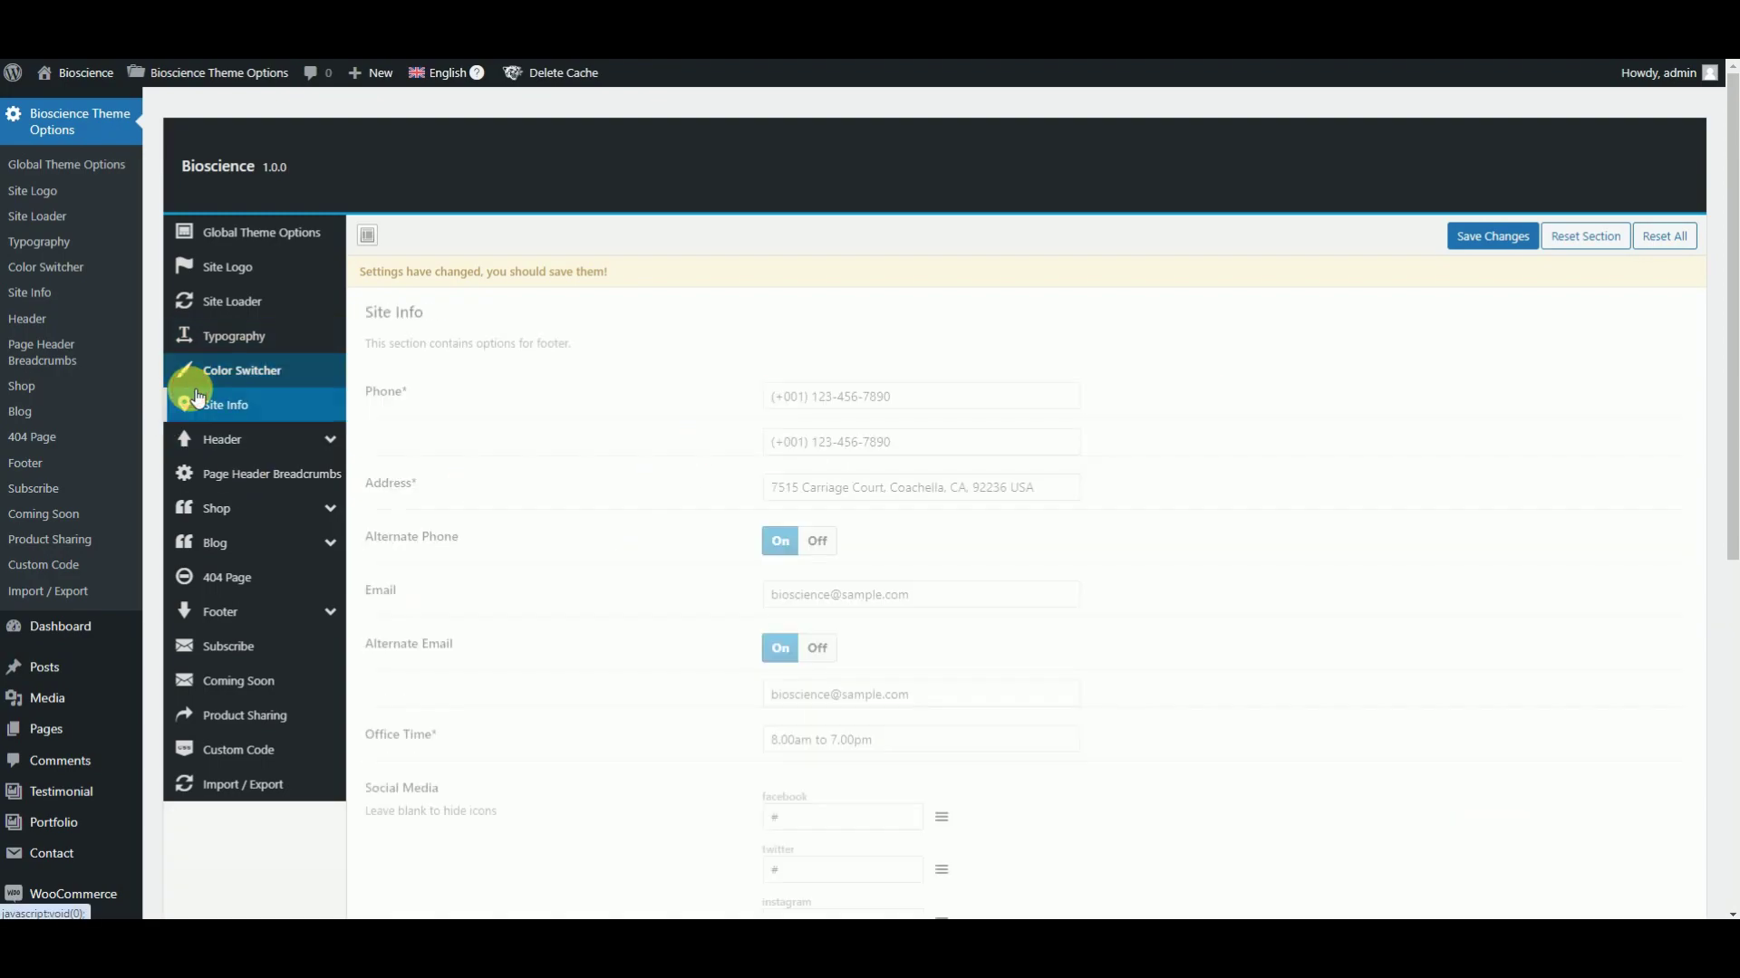
left_click(835, 398)
left_click(835, 442)
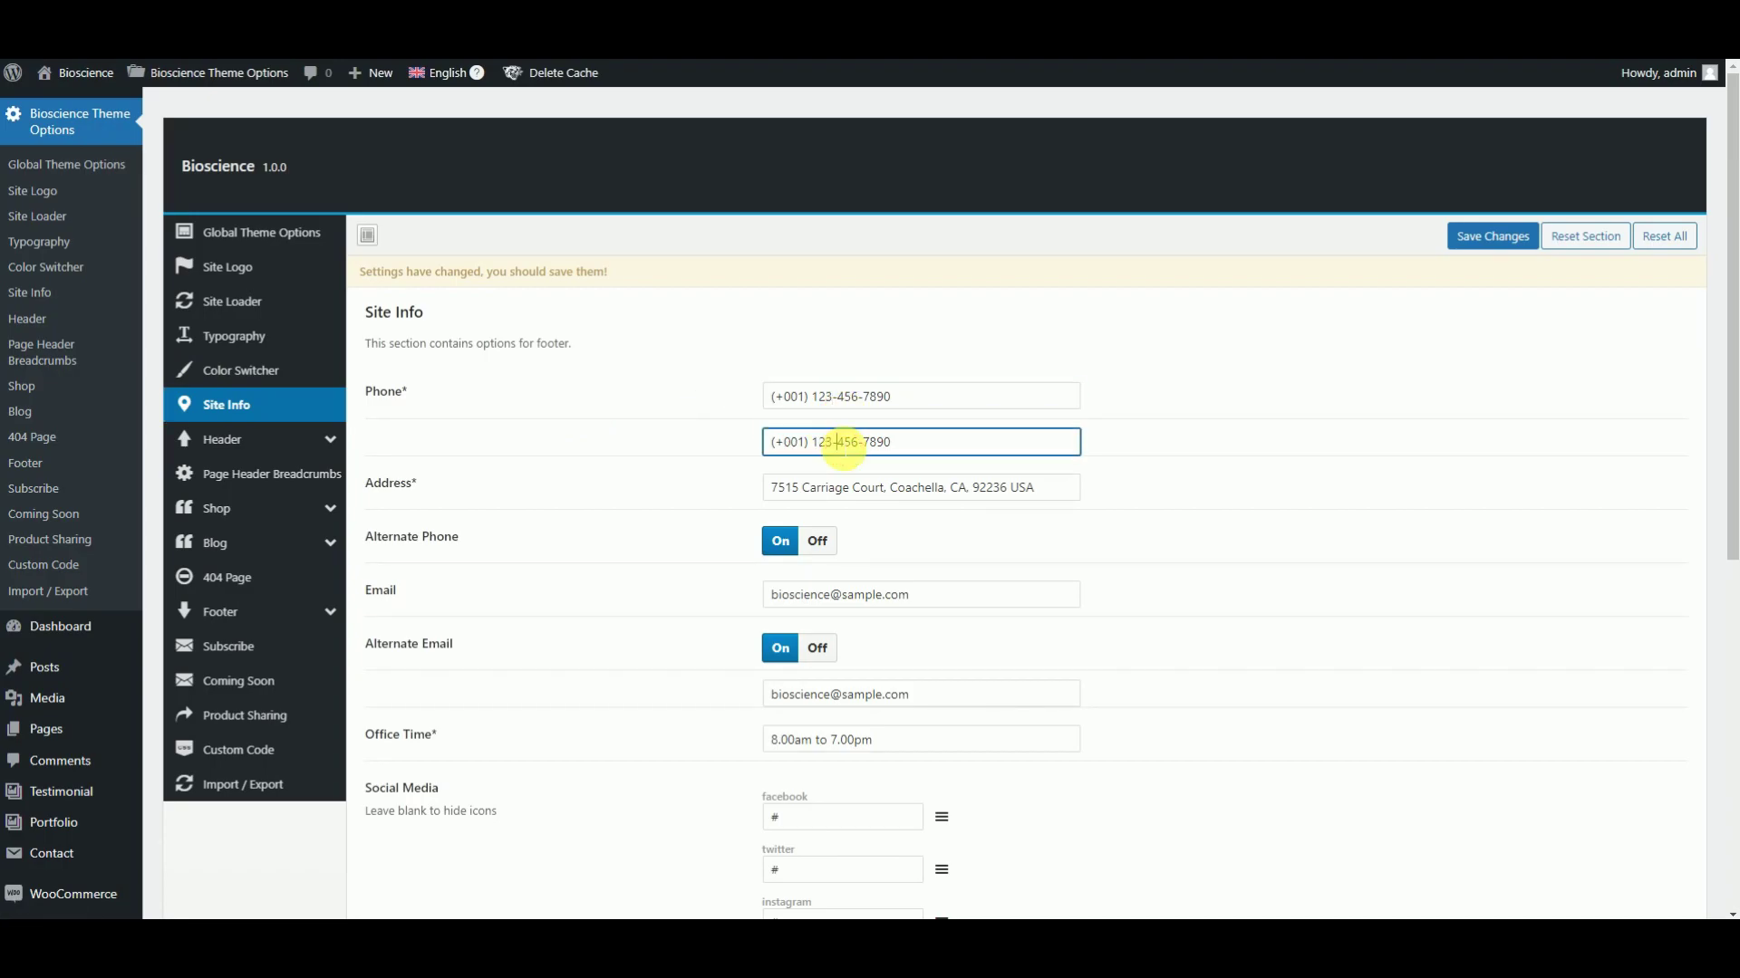
left_click(815, 544)
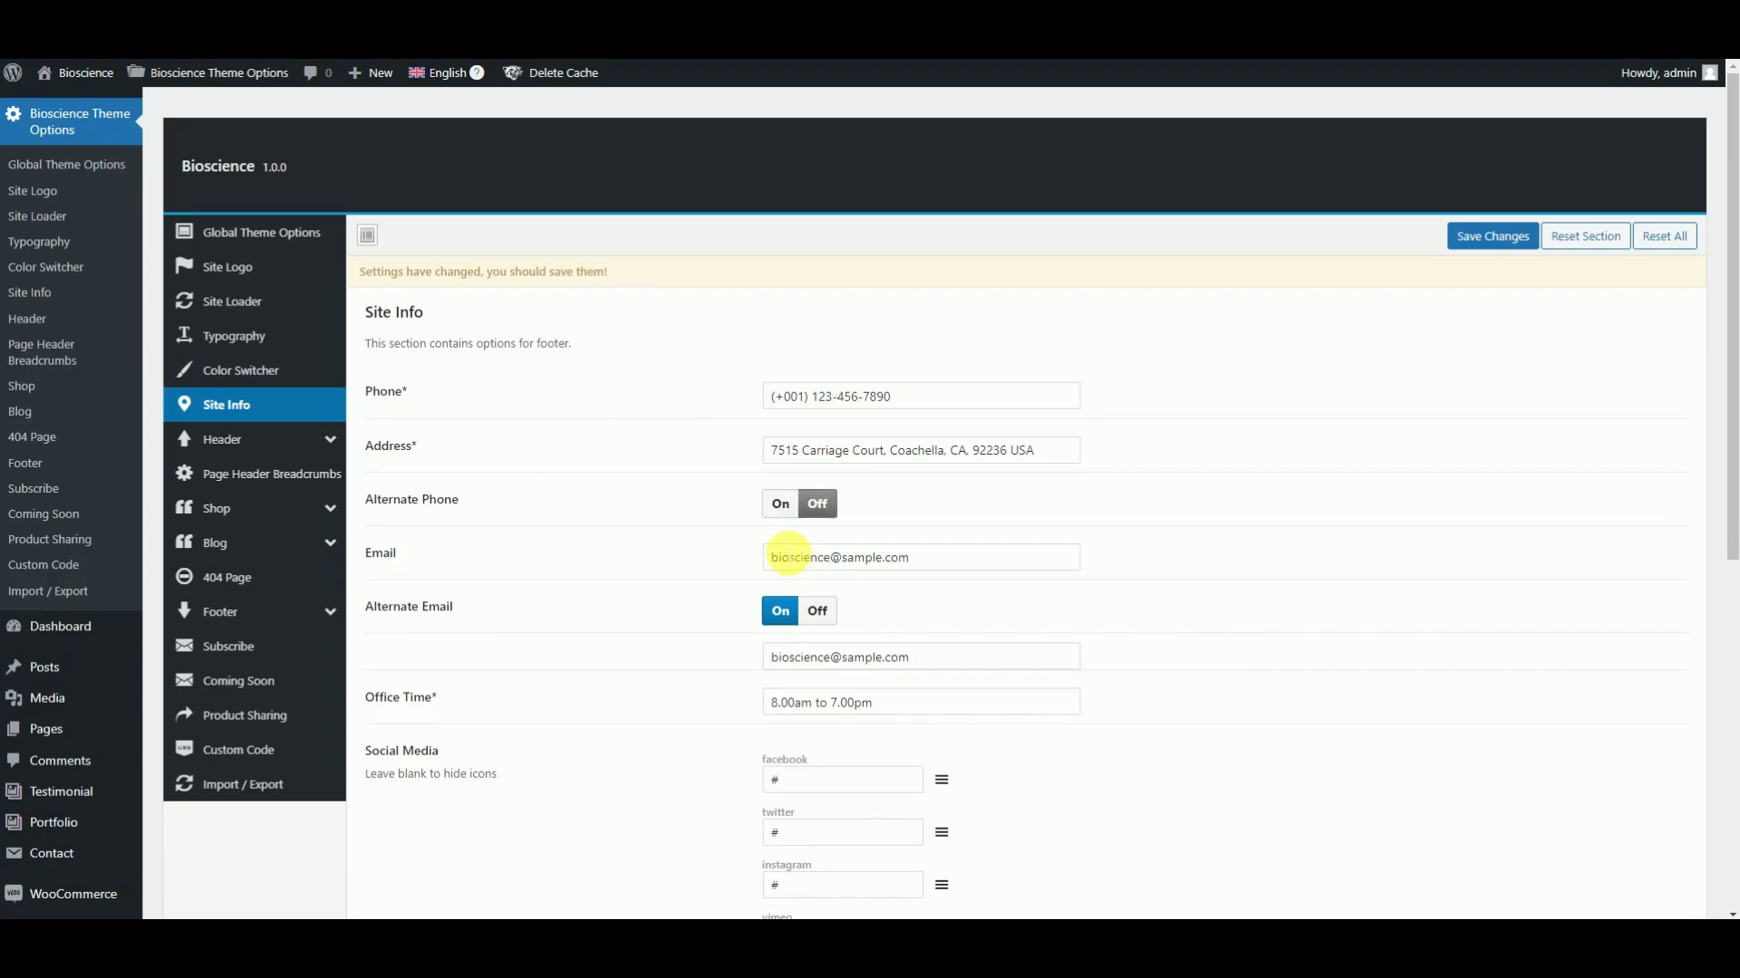
left_click(778, 510)
scroll(811, 552, "down", 3)
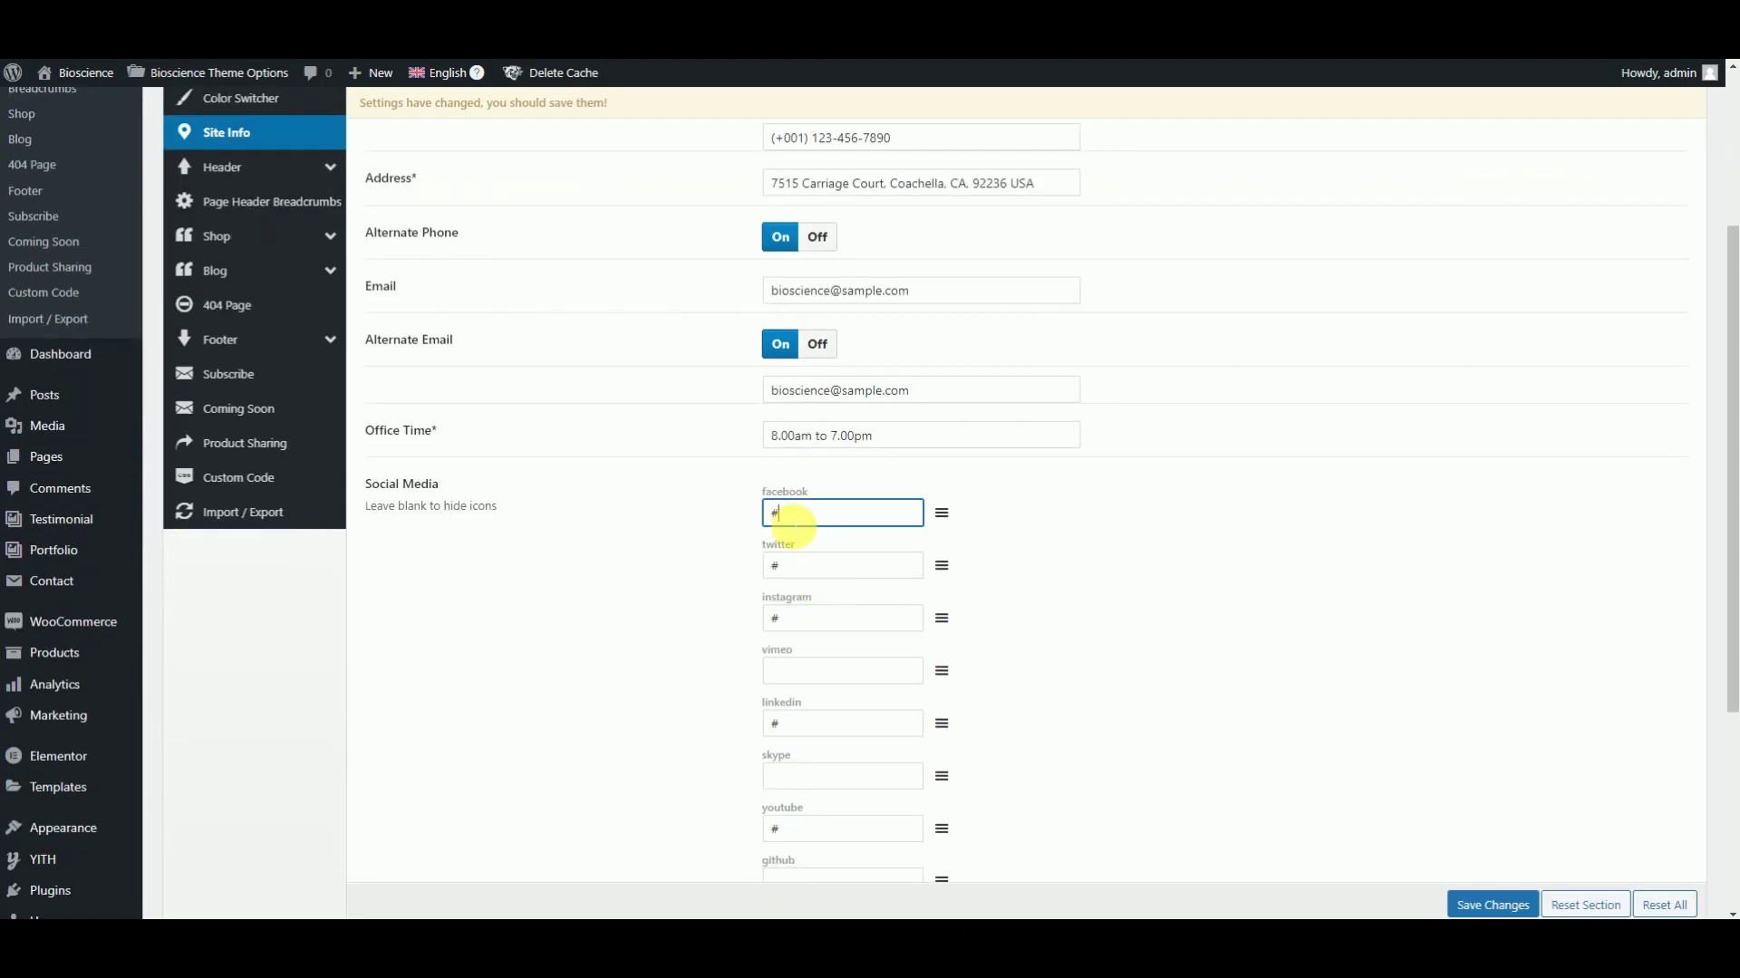
scroll(544, 504, "up", 3)
- Open the Header Top options and try moving the Phone Number element from the Right column to Unused
left_click(222, 439)
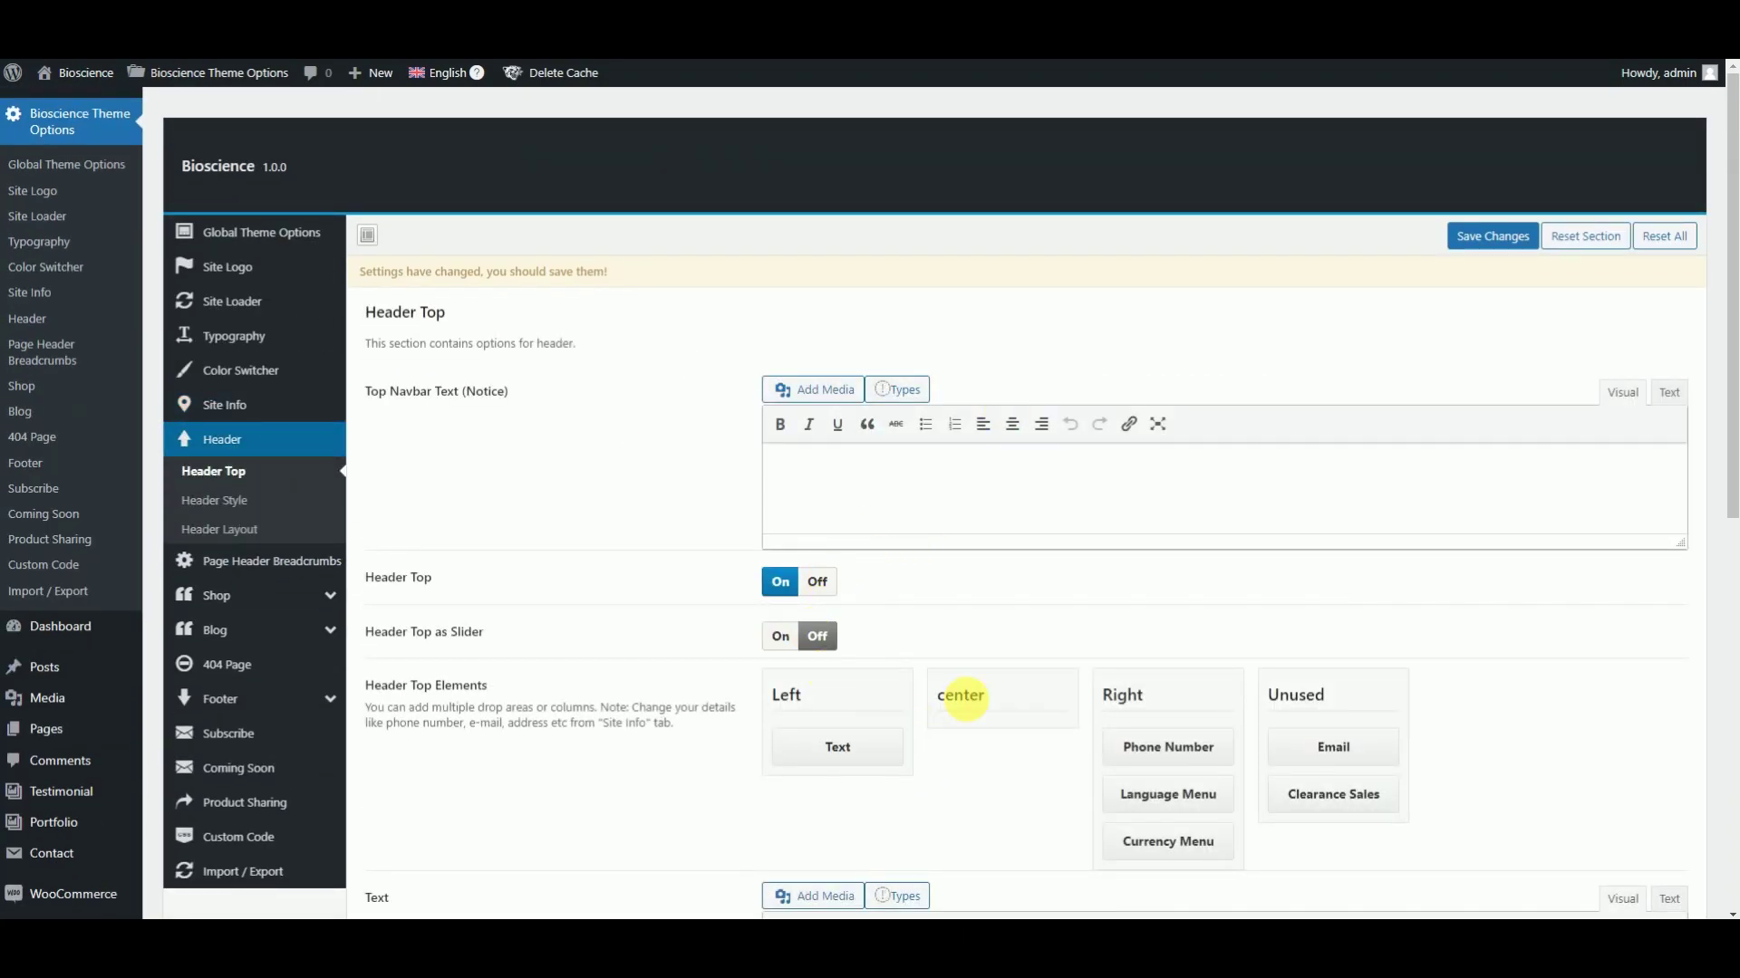
scroll(997, 689, "down", 2)
left_click_drag(1137, 565, 1342, 556)
- Examine the remaining Header Top options, including the promotional text, search, account and cart titles, and menu shortcodes
scroll(1342, 556, "down", 3)
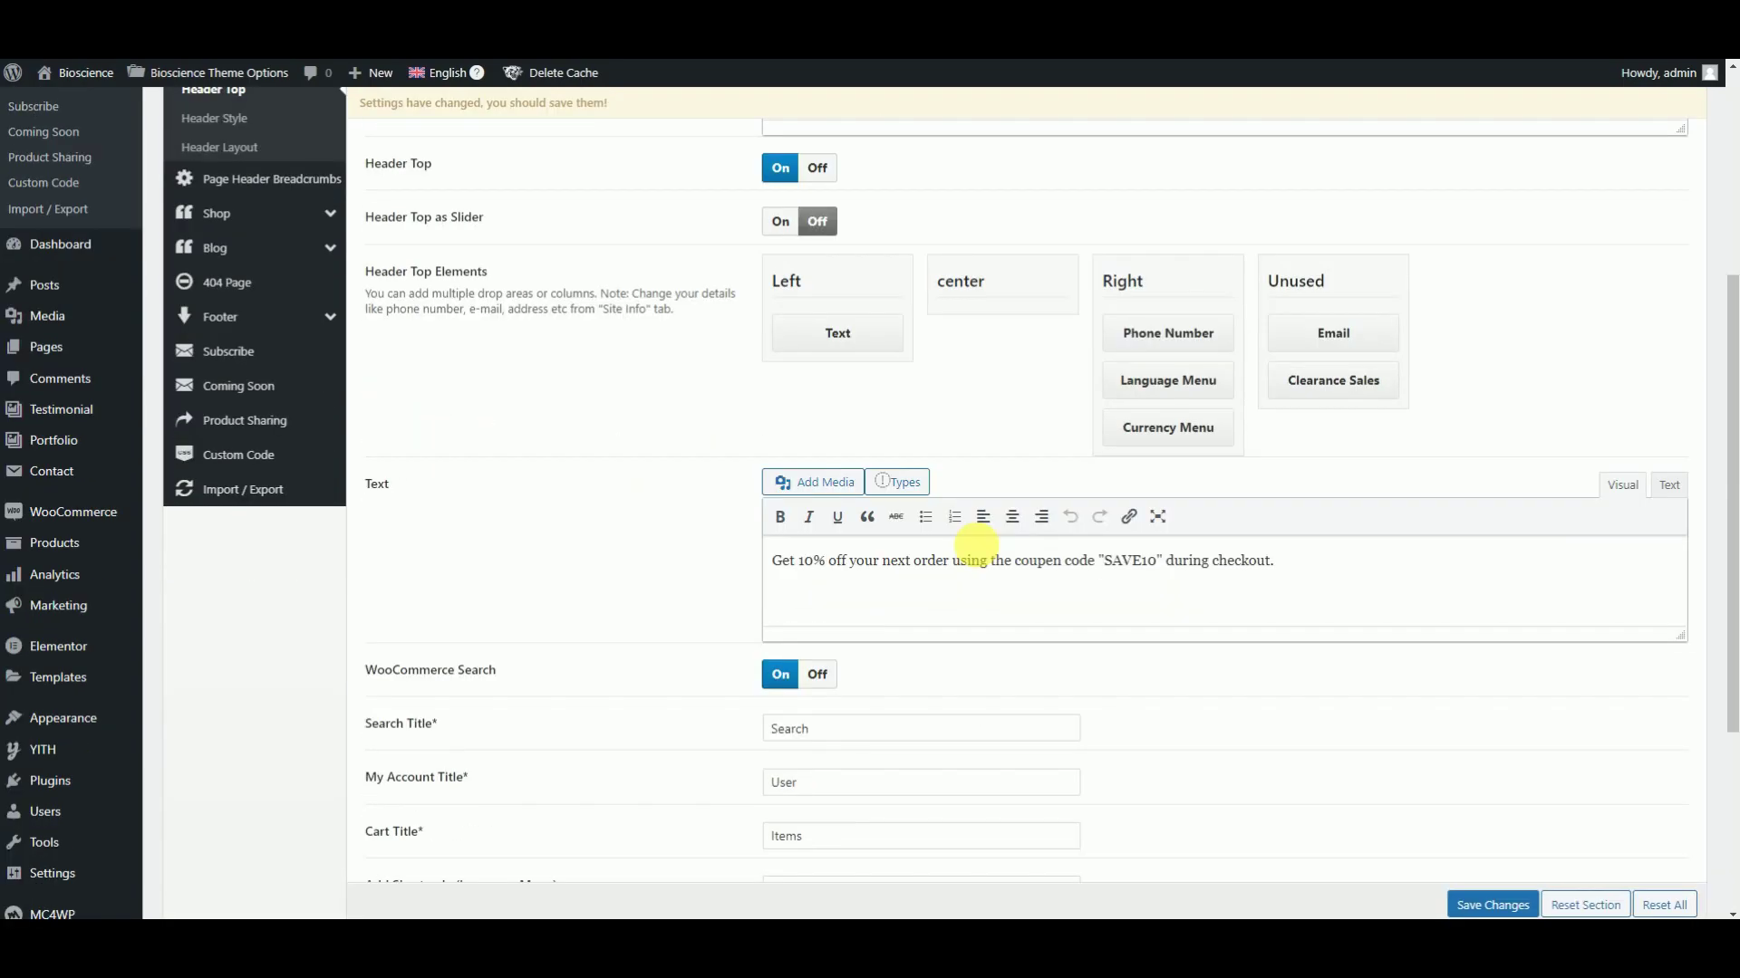
left_click(924, 651)
scroll(906, 616, "down", 1)
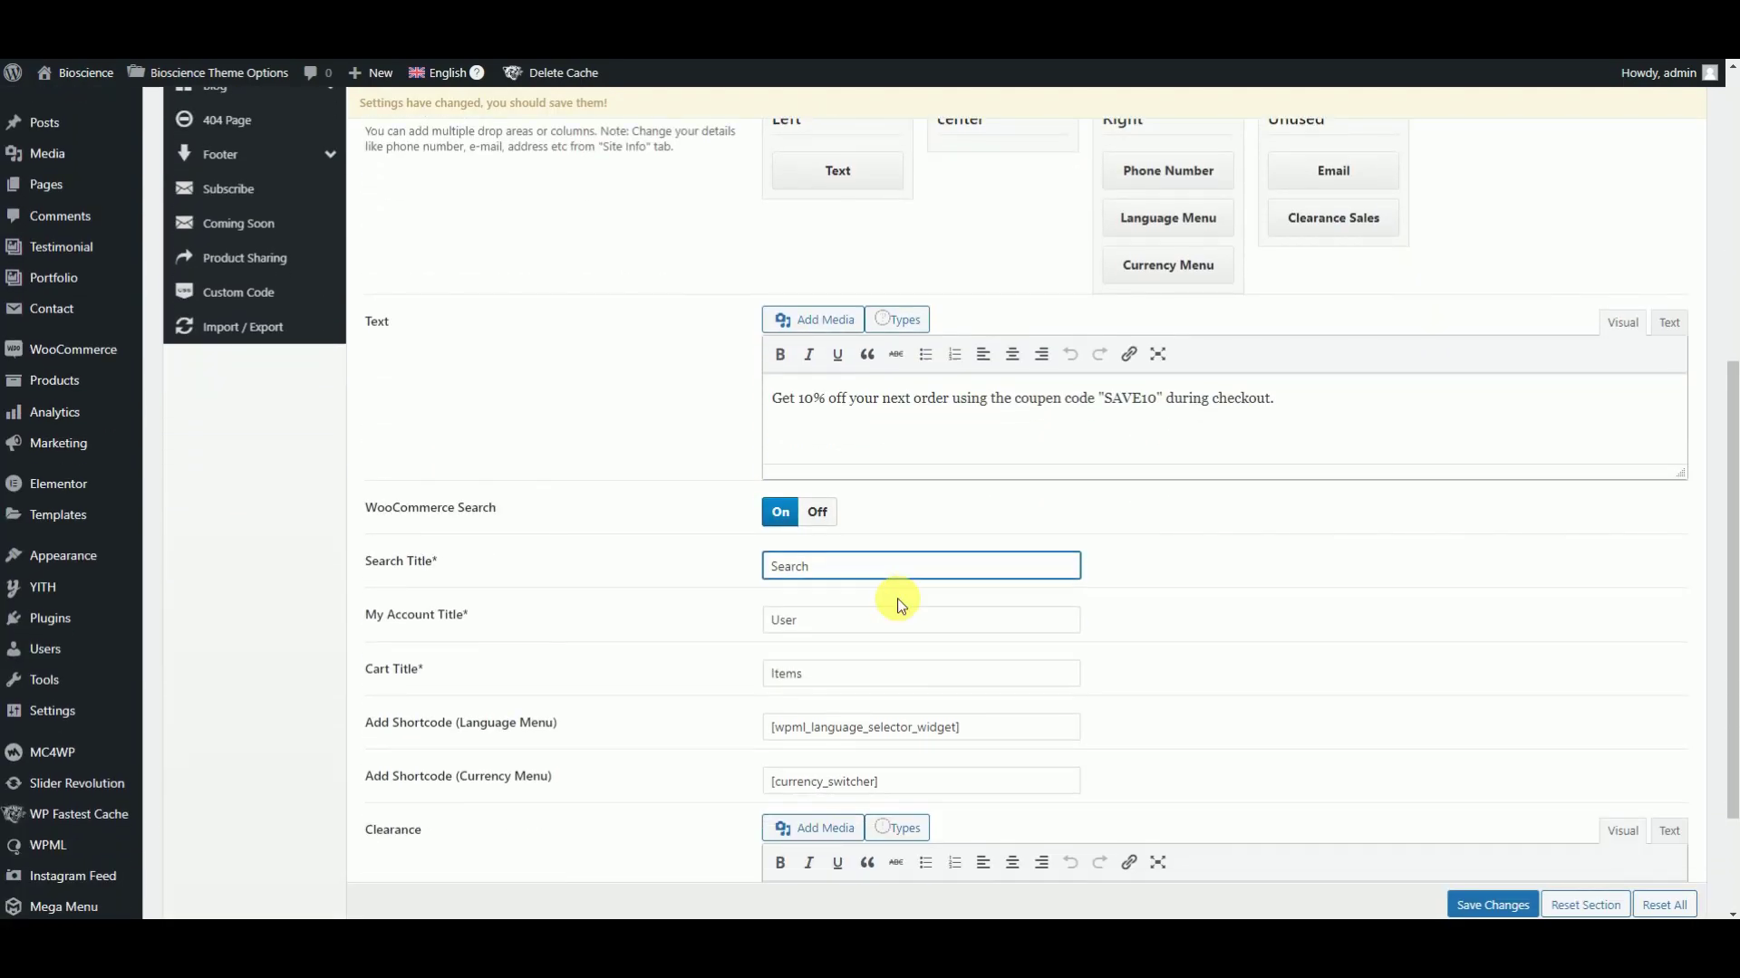
left_click(897, 625)
scroll(897, 638, "down", 2)
scroll(893, 653, "up", 7)
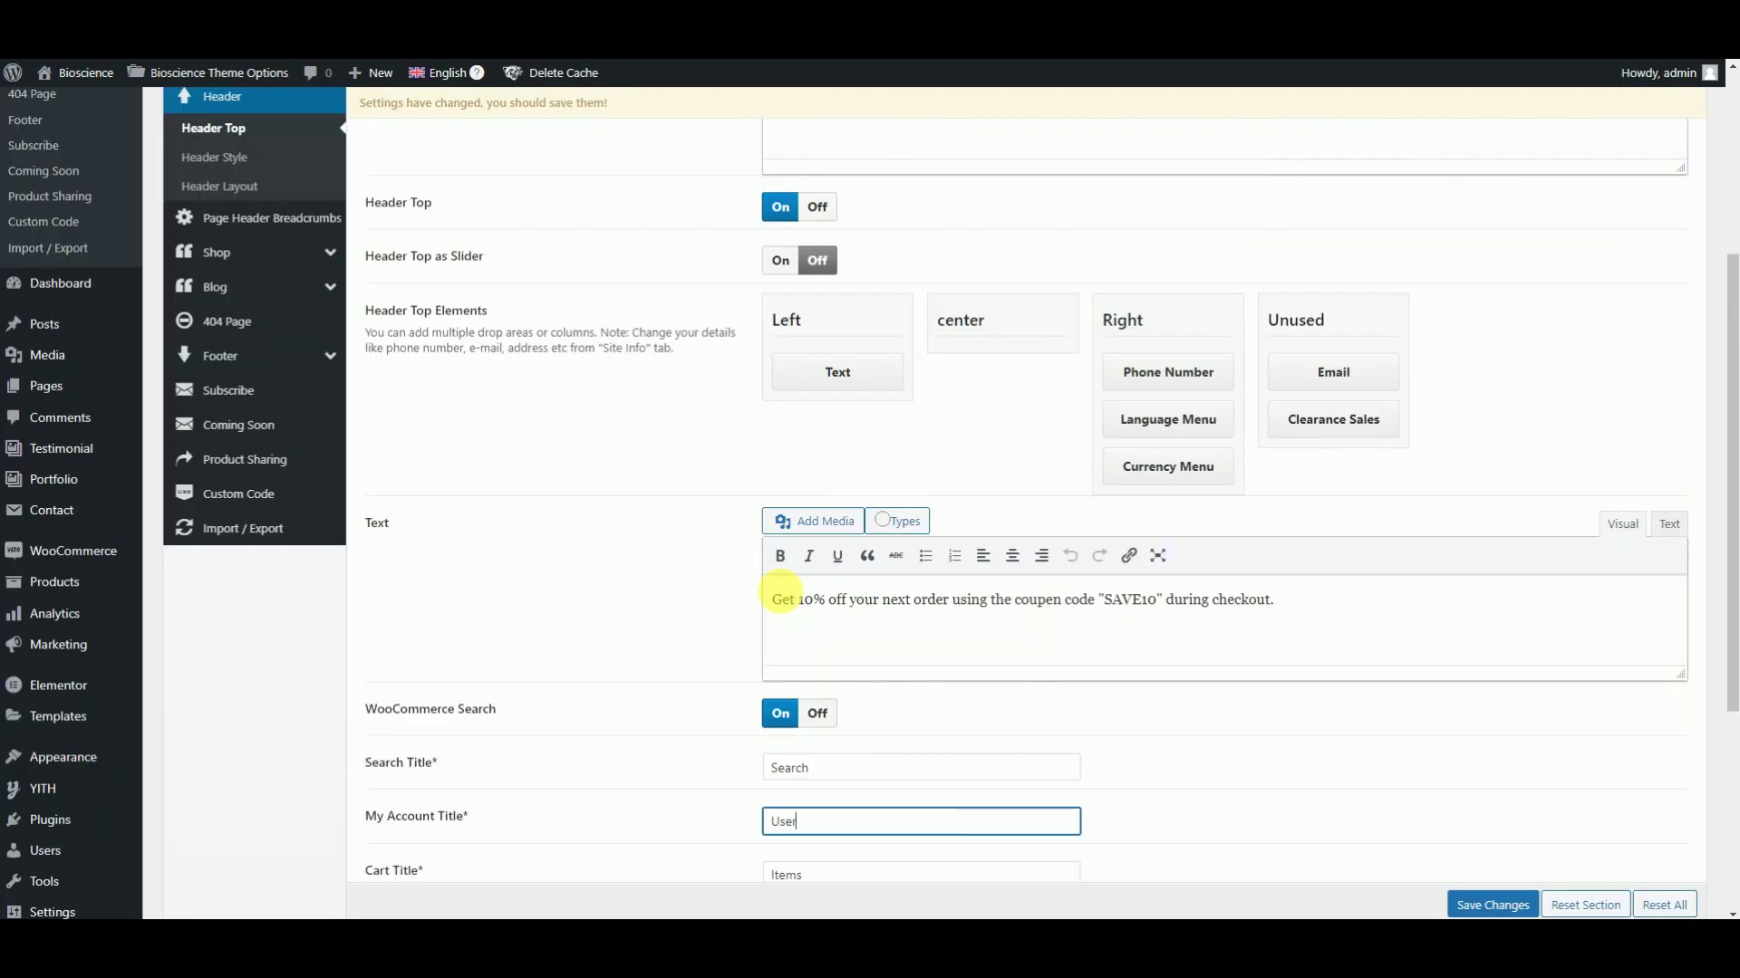
- In the Header Style options, try the Default header container and return it to Full, and check the Header Layout options
left_click(218, 411)
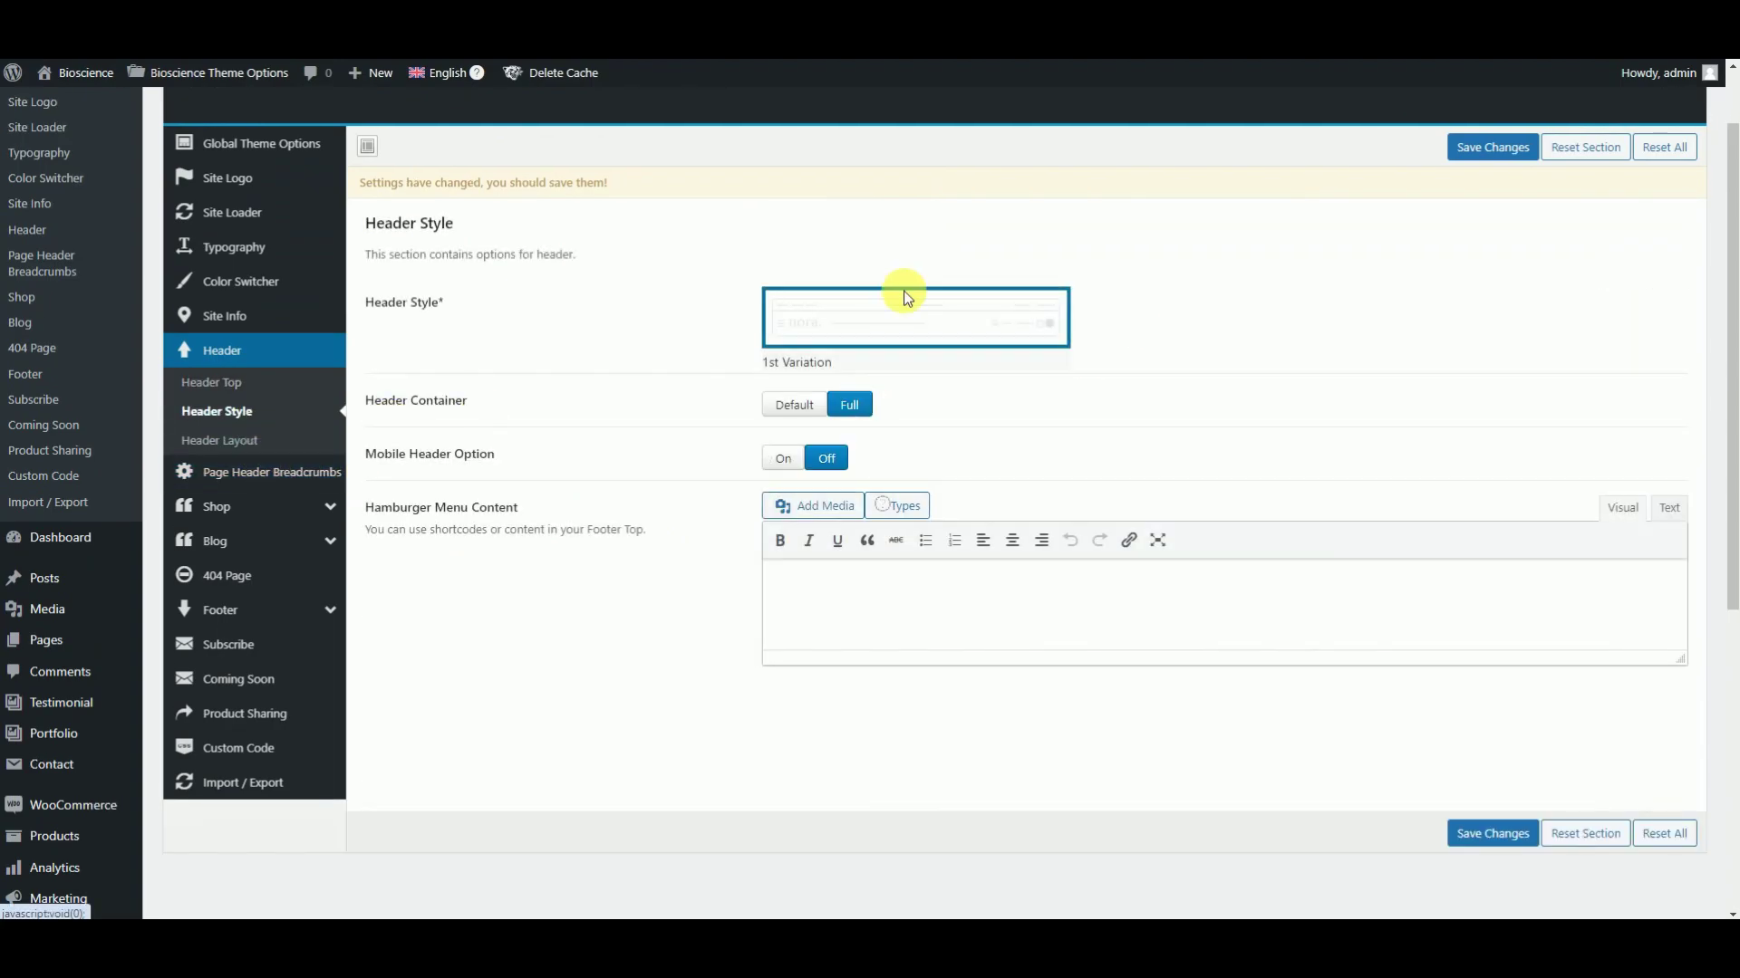
left_click(813, 414)
left_click(844, 413)
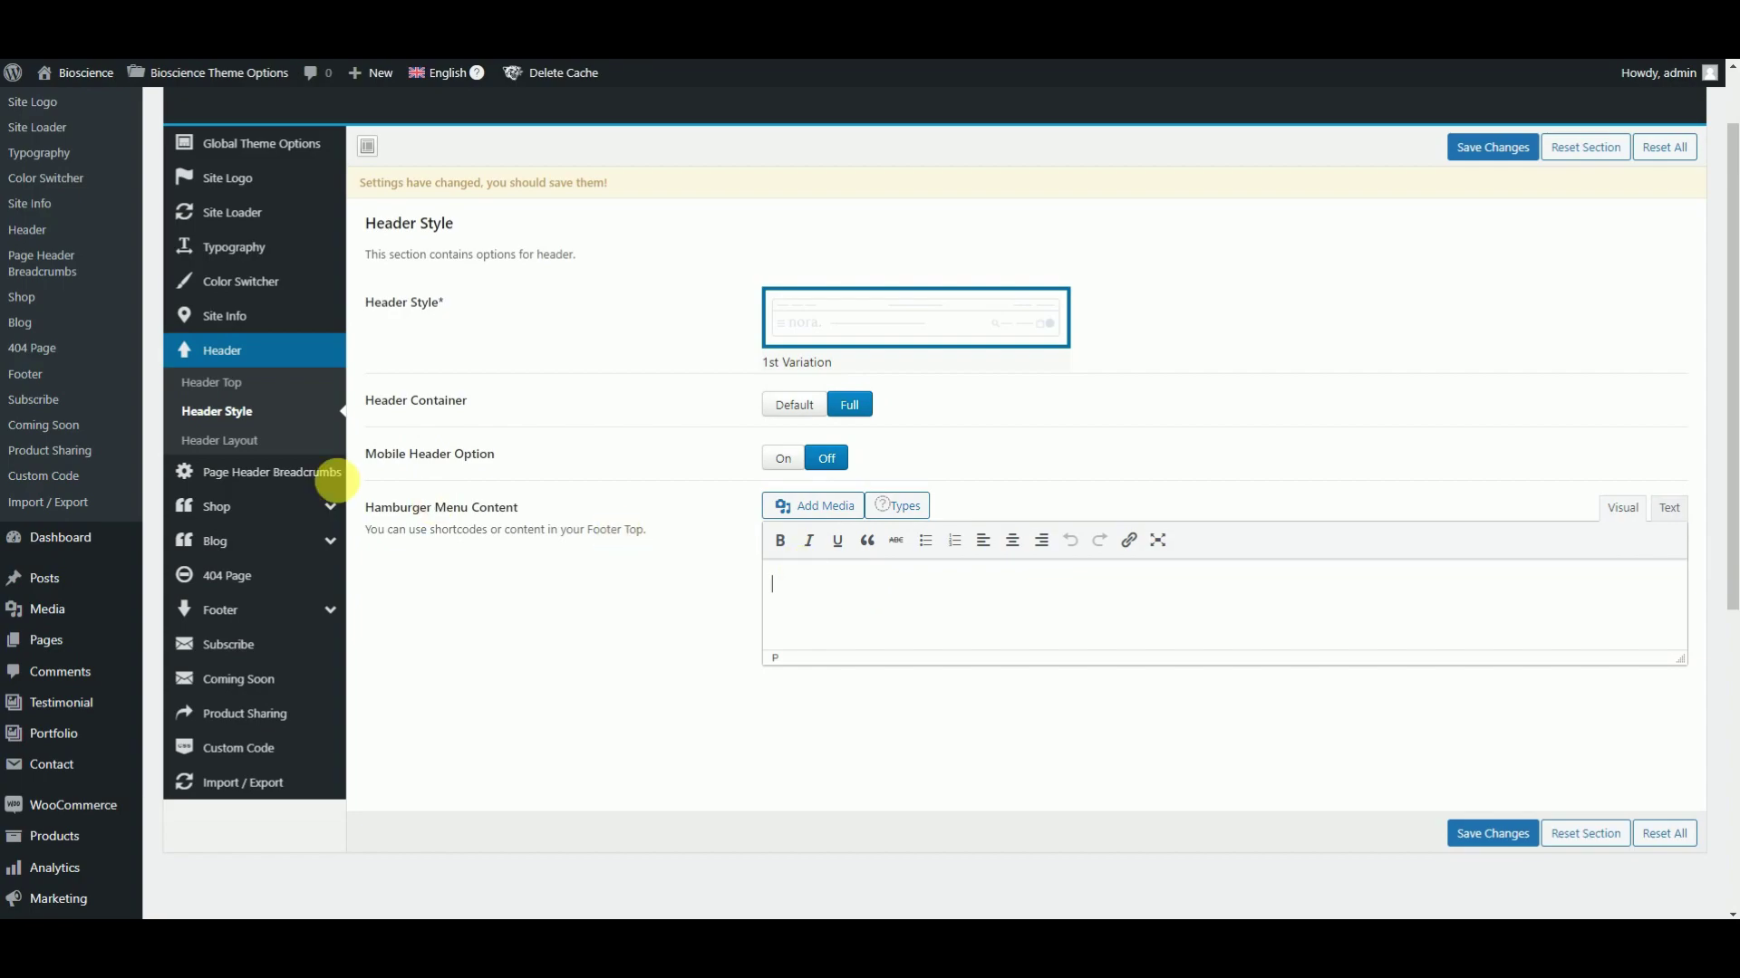
left_click(254, 441)
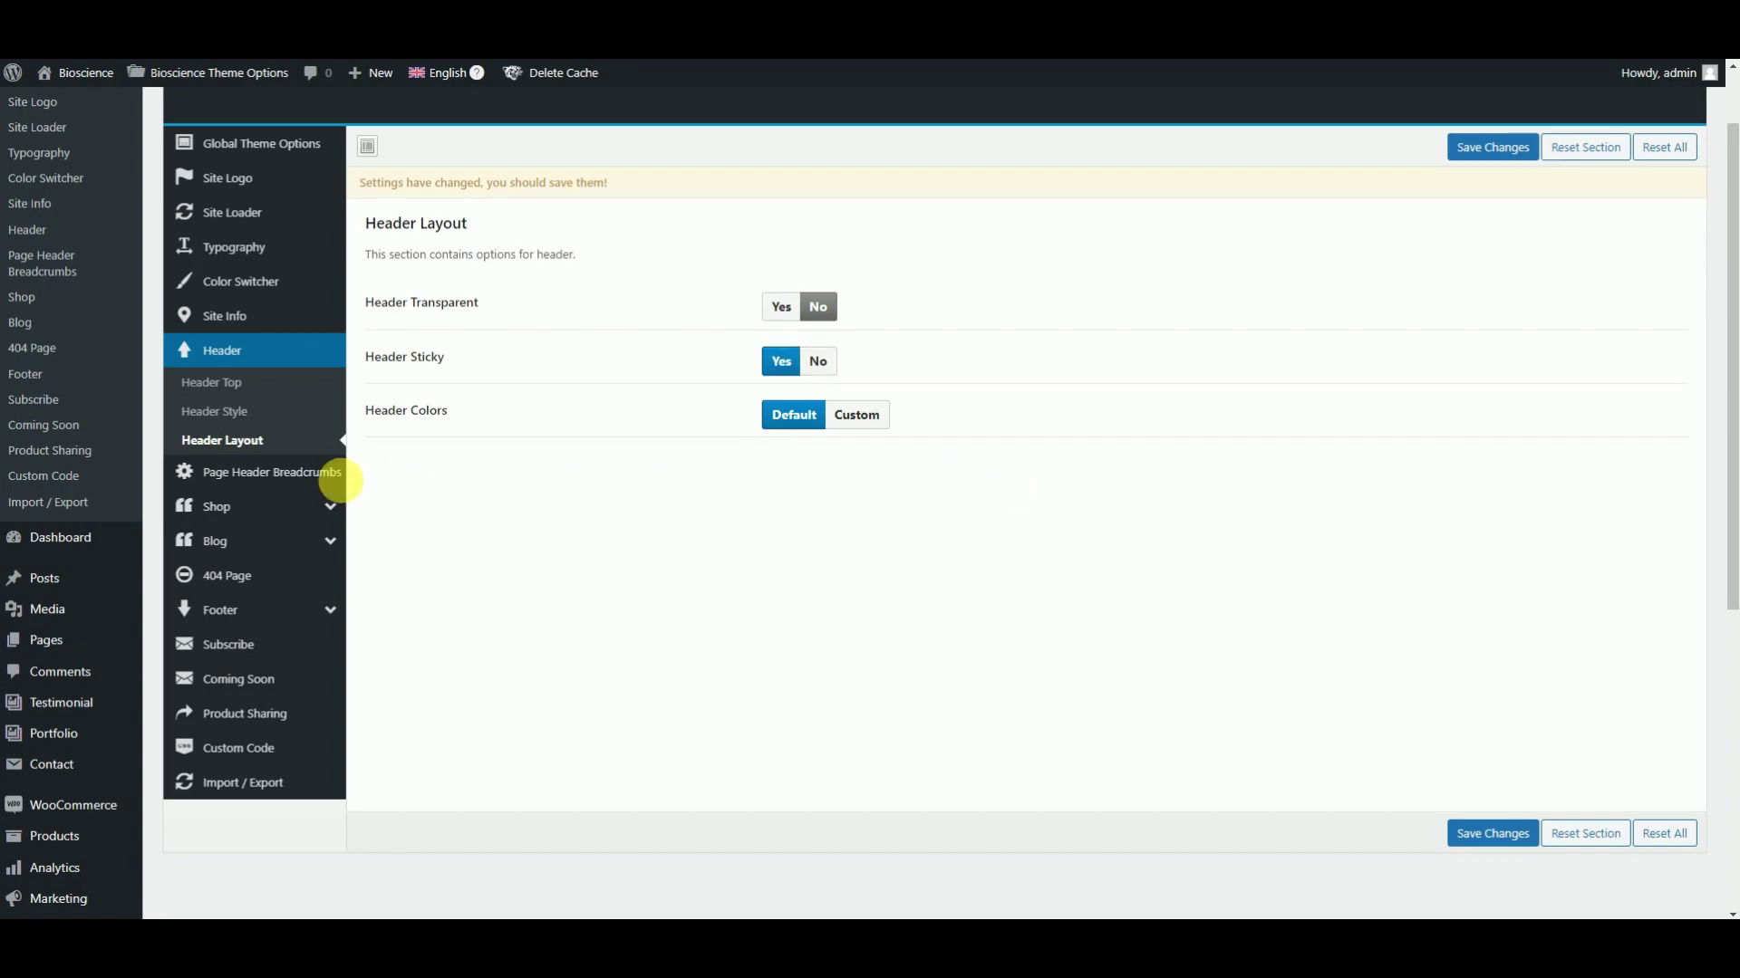
- In the Page Header Breadcrumbs options, keep Breadcrumbs on, try Image as the Page Header Option and return it to Color
left_click(292, 478)
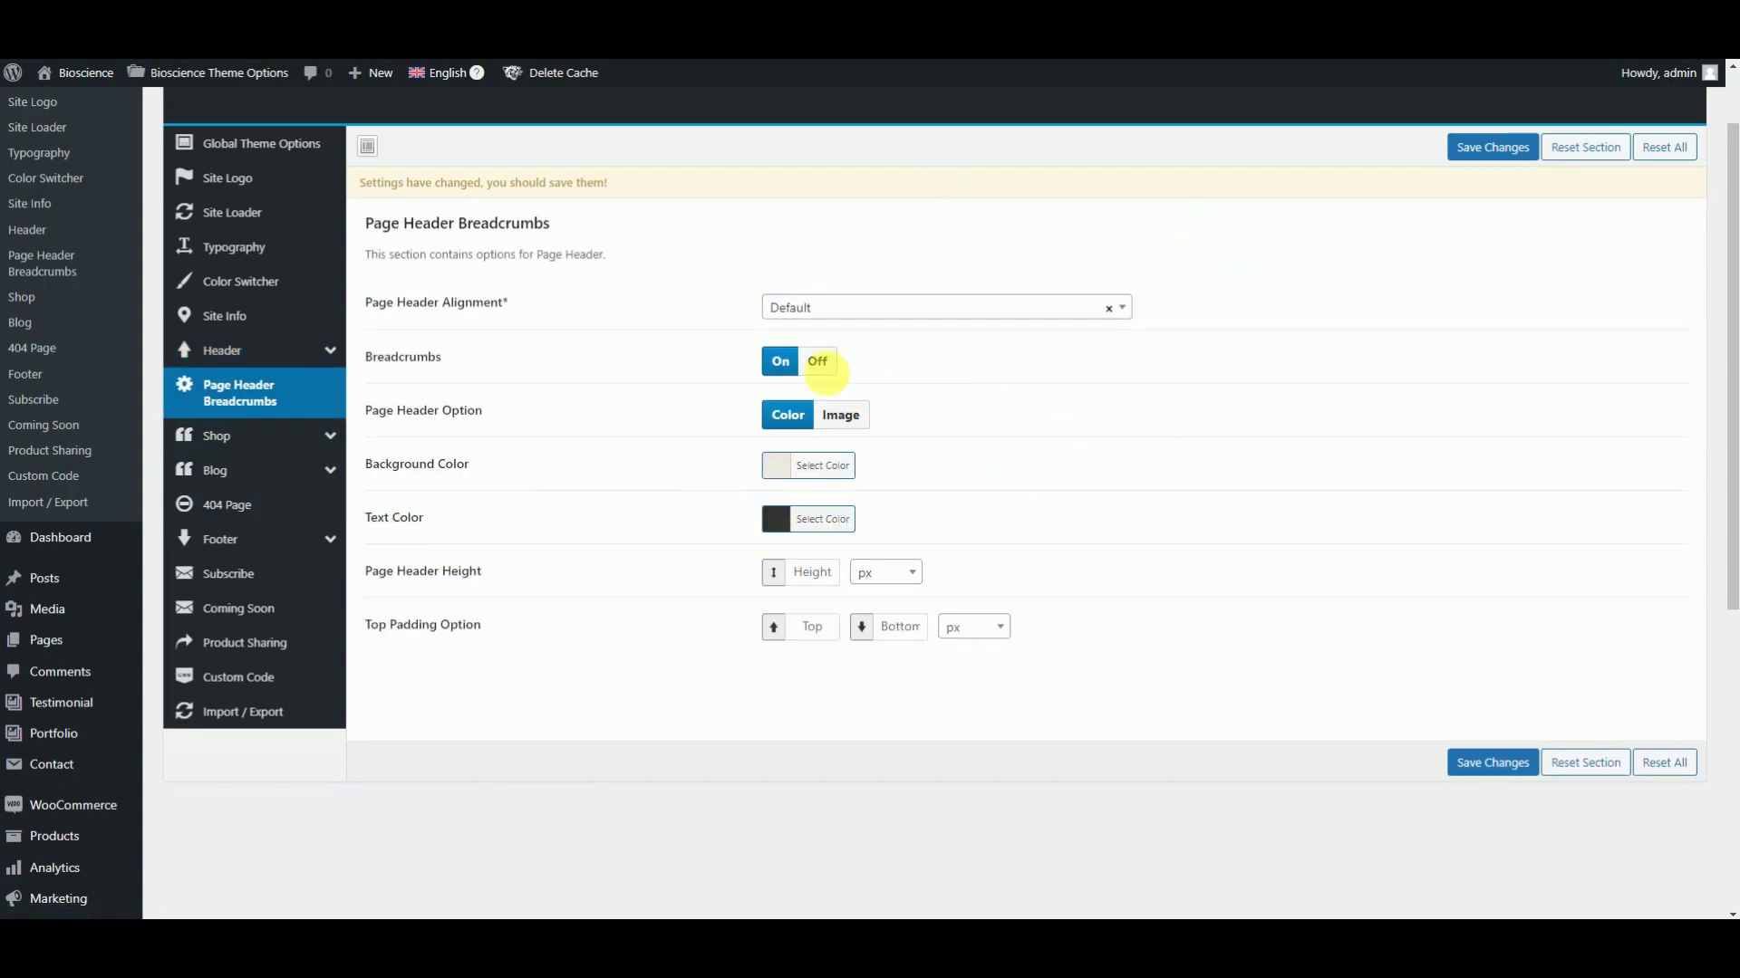
left_click(781, 362)
left_click(839, 416)
left_click(798, 417)
- Open the Shop Page options and check the choices for Shop page display and Category display without changing them
left_click(190, 433)
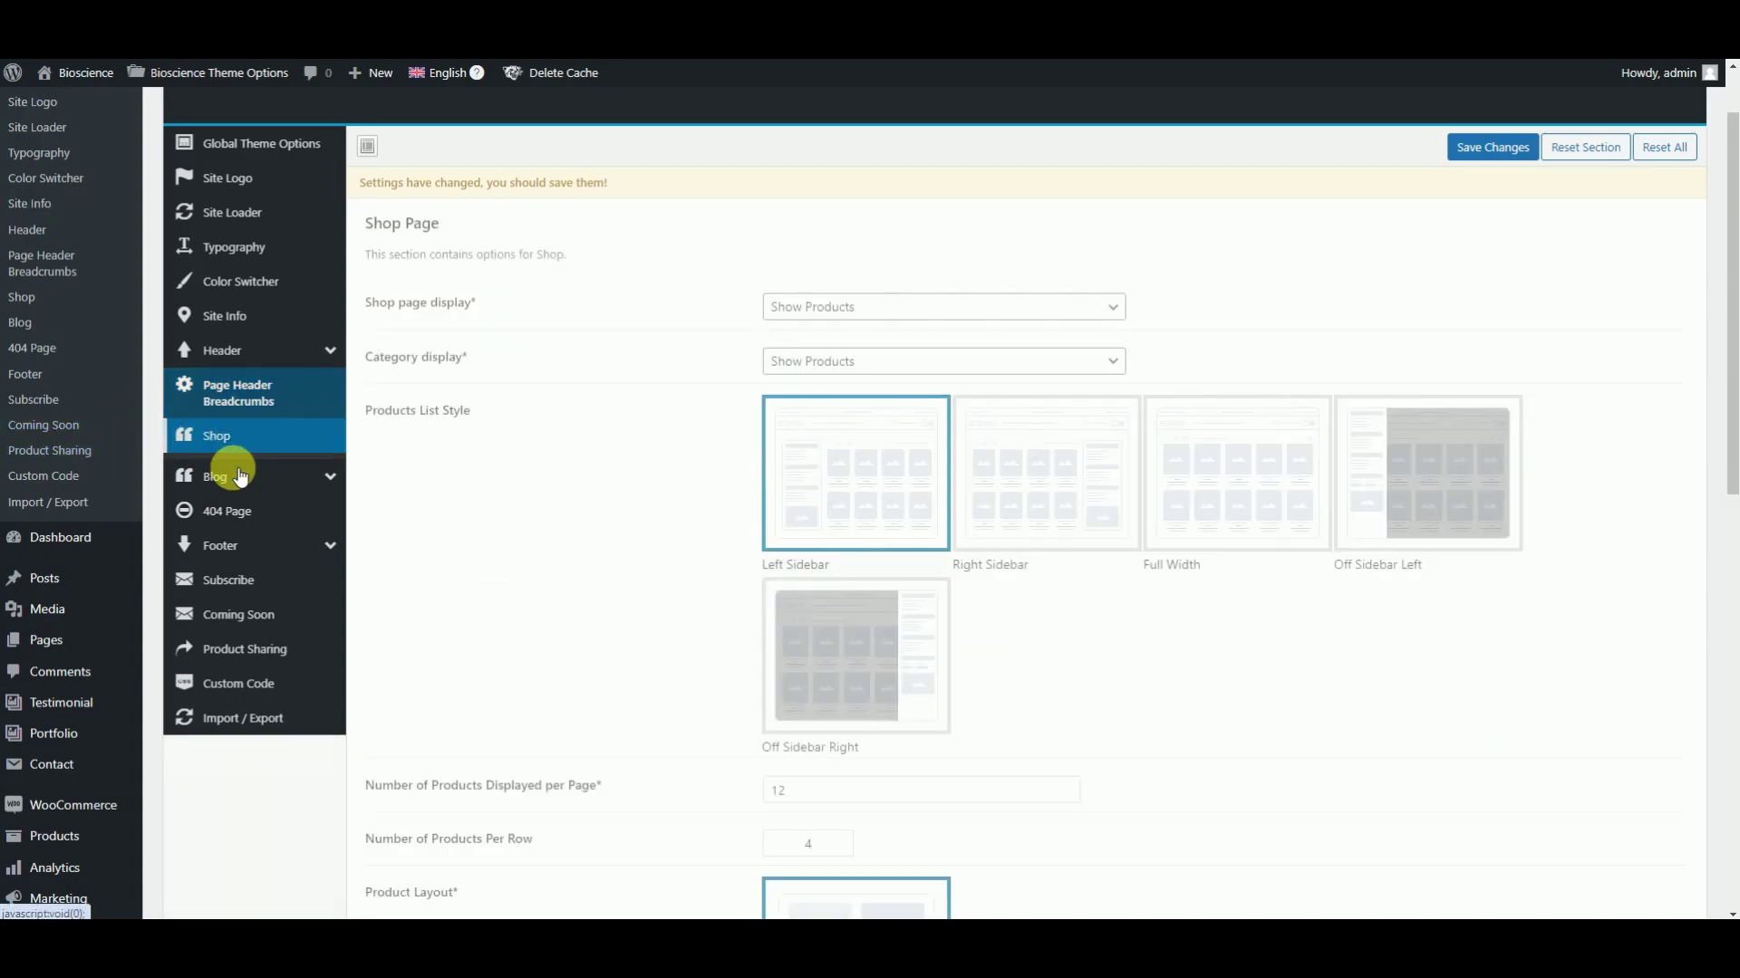
left_click(823, 320)
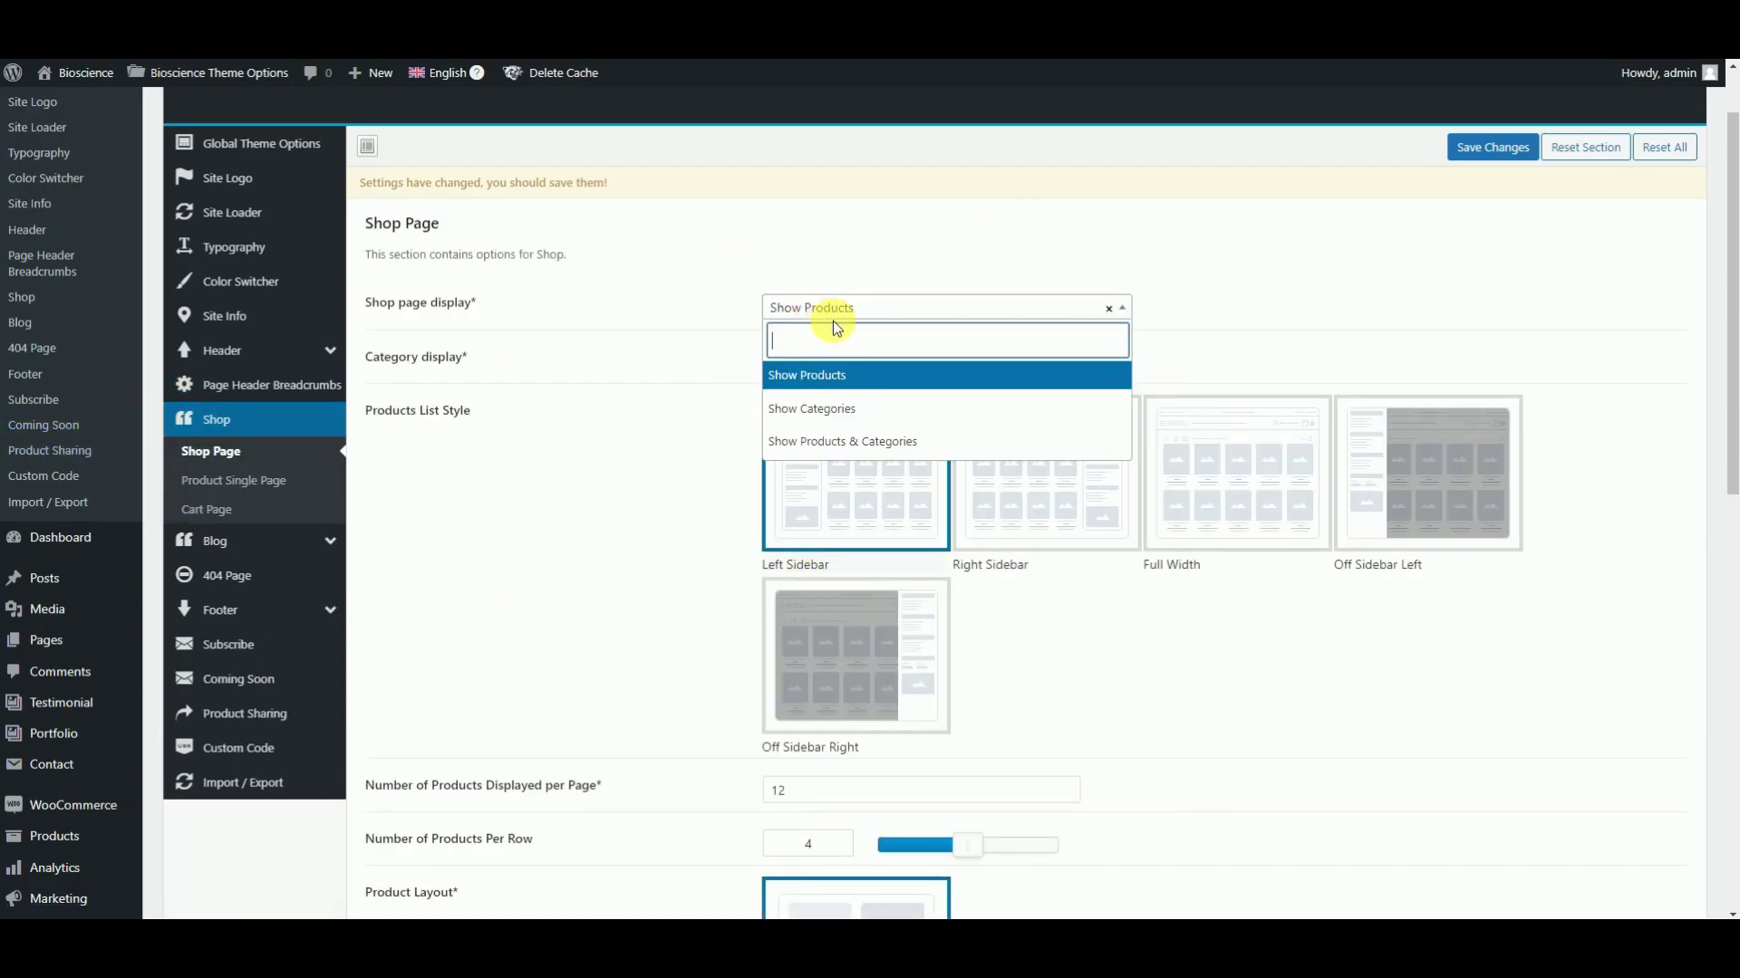
left_click(1225, 326)
left_click(1067, 362)
scroll(1030, 342, "down", 2)
left_click(684, 340)
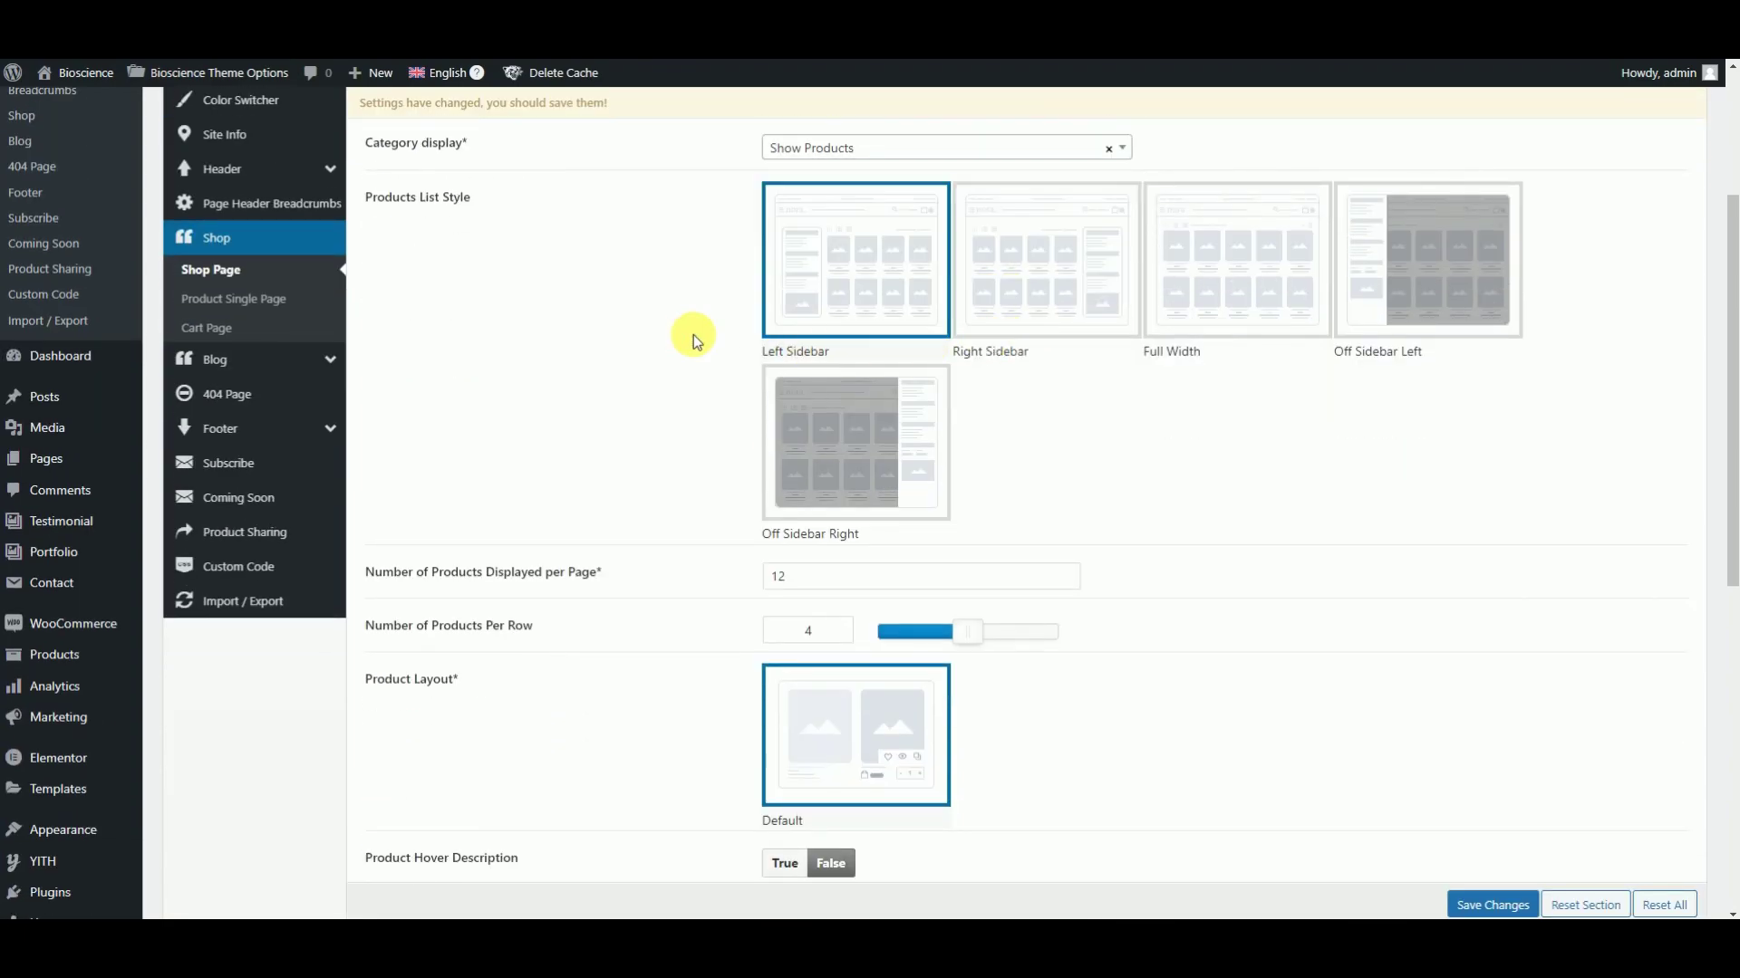
- Try the Right Sidebar and Full Width product list styles and return the Products List Style to Left Sidebar
left_click(1107, 285)
left_click(1214, 272)
left_click(930, 274)
- Examine the remaining Shop Page options, from the number of products displayed per page down to Stock Progress
scroll(884, 444, "down", 1)
scroll(860, 417, "down", 1)
left_click(843, 394)
scroll(827, 392, "down", 5)
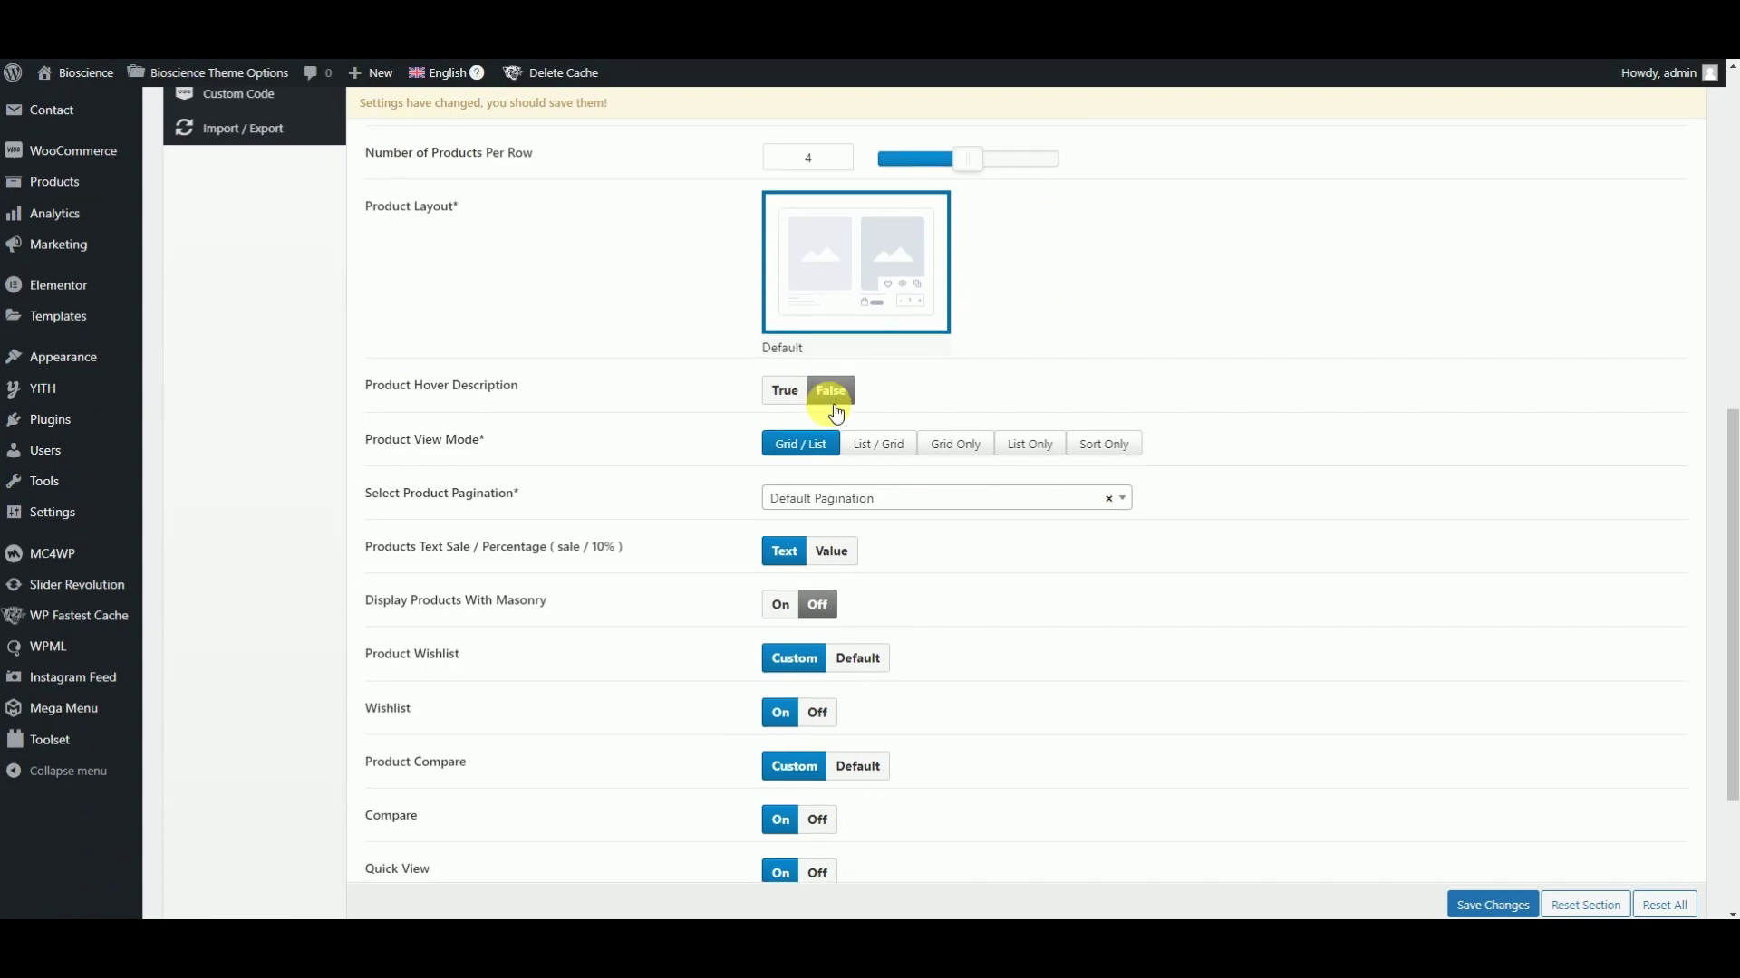
left_click(832, 398)
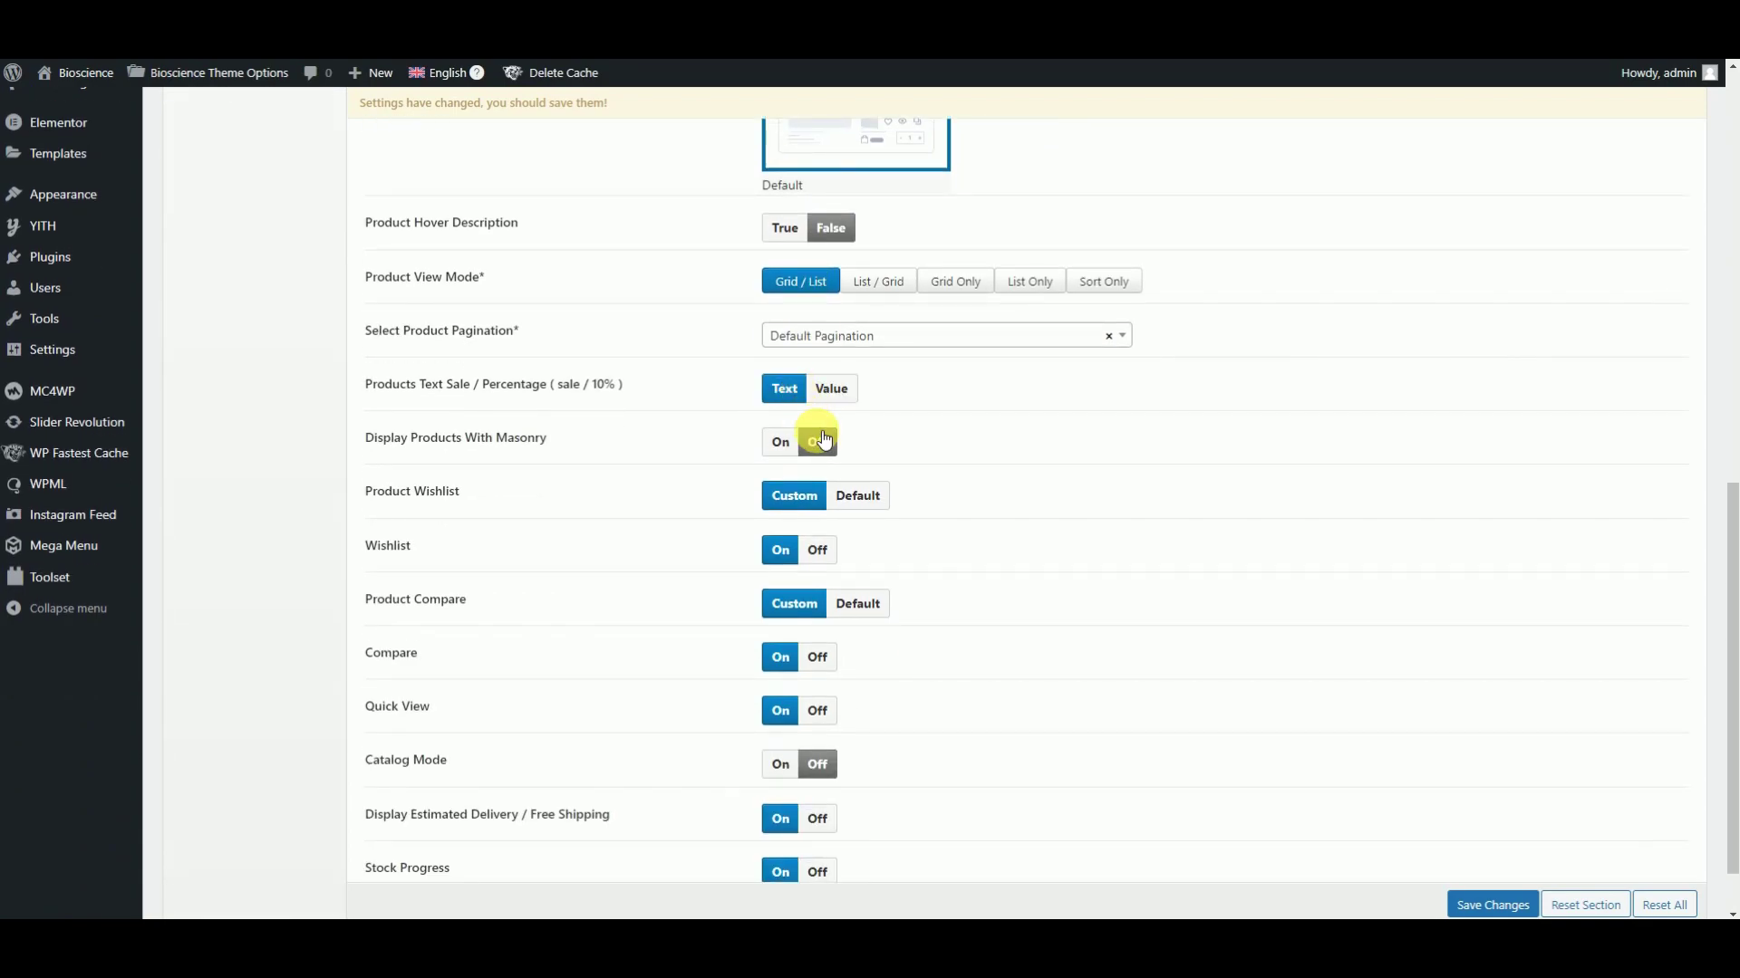
left_click(811, 443)
scroll(811, 561, "down", 1)
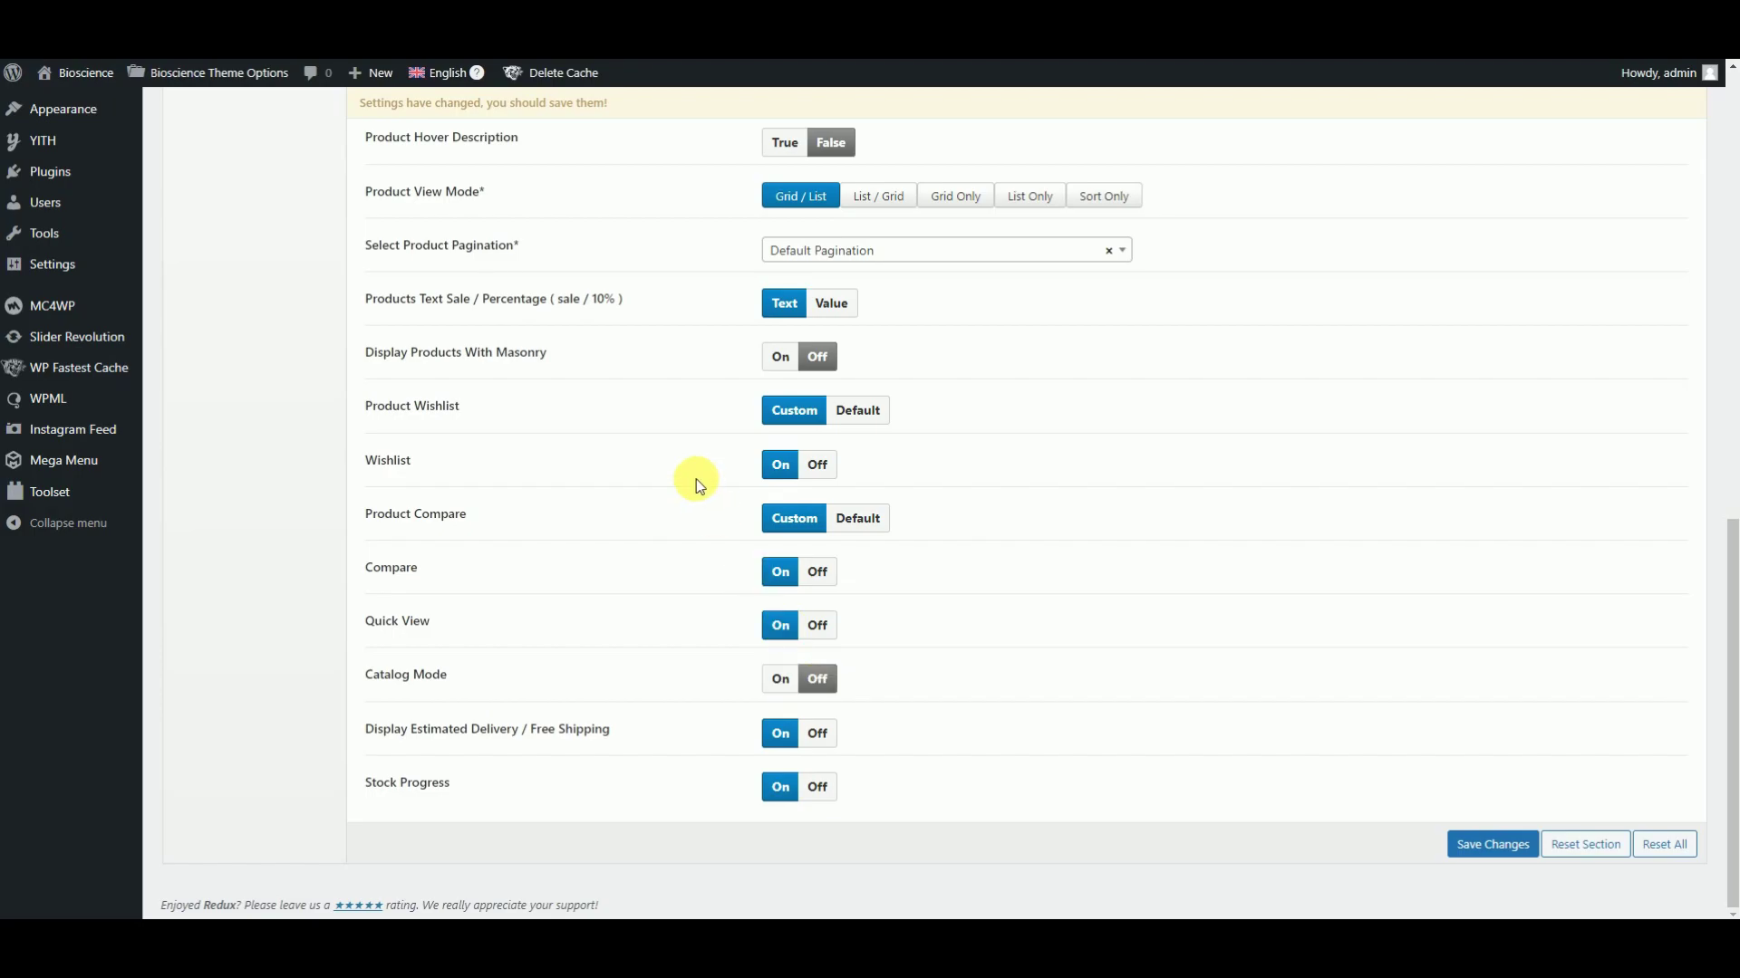
scroll(699, 491, "up", 10)
- In the Product Single Page options, try Product Style 2 and Product Style 3 and return the product thumbnail display to Product Style 1
left_click(270, 571)
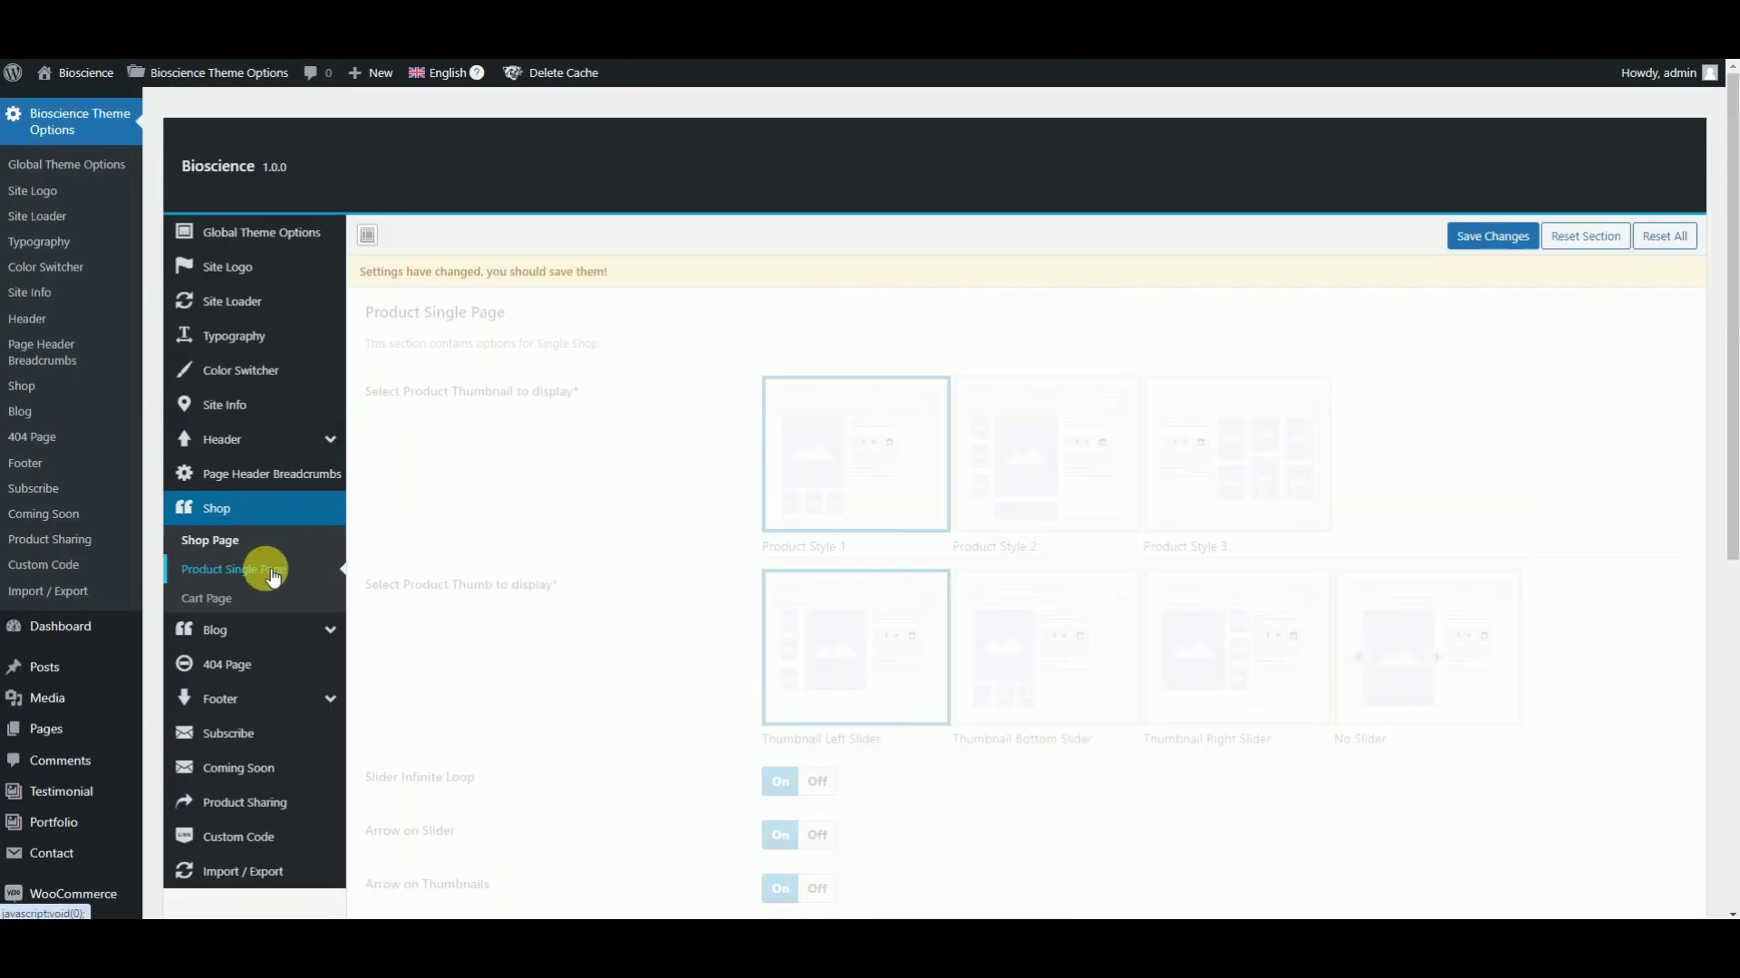
left_click(967, 482)
left_click(1176, 453)
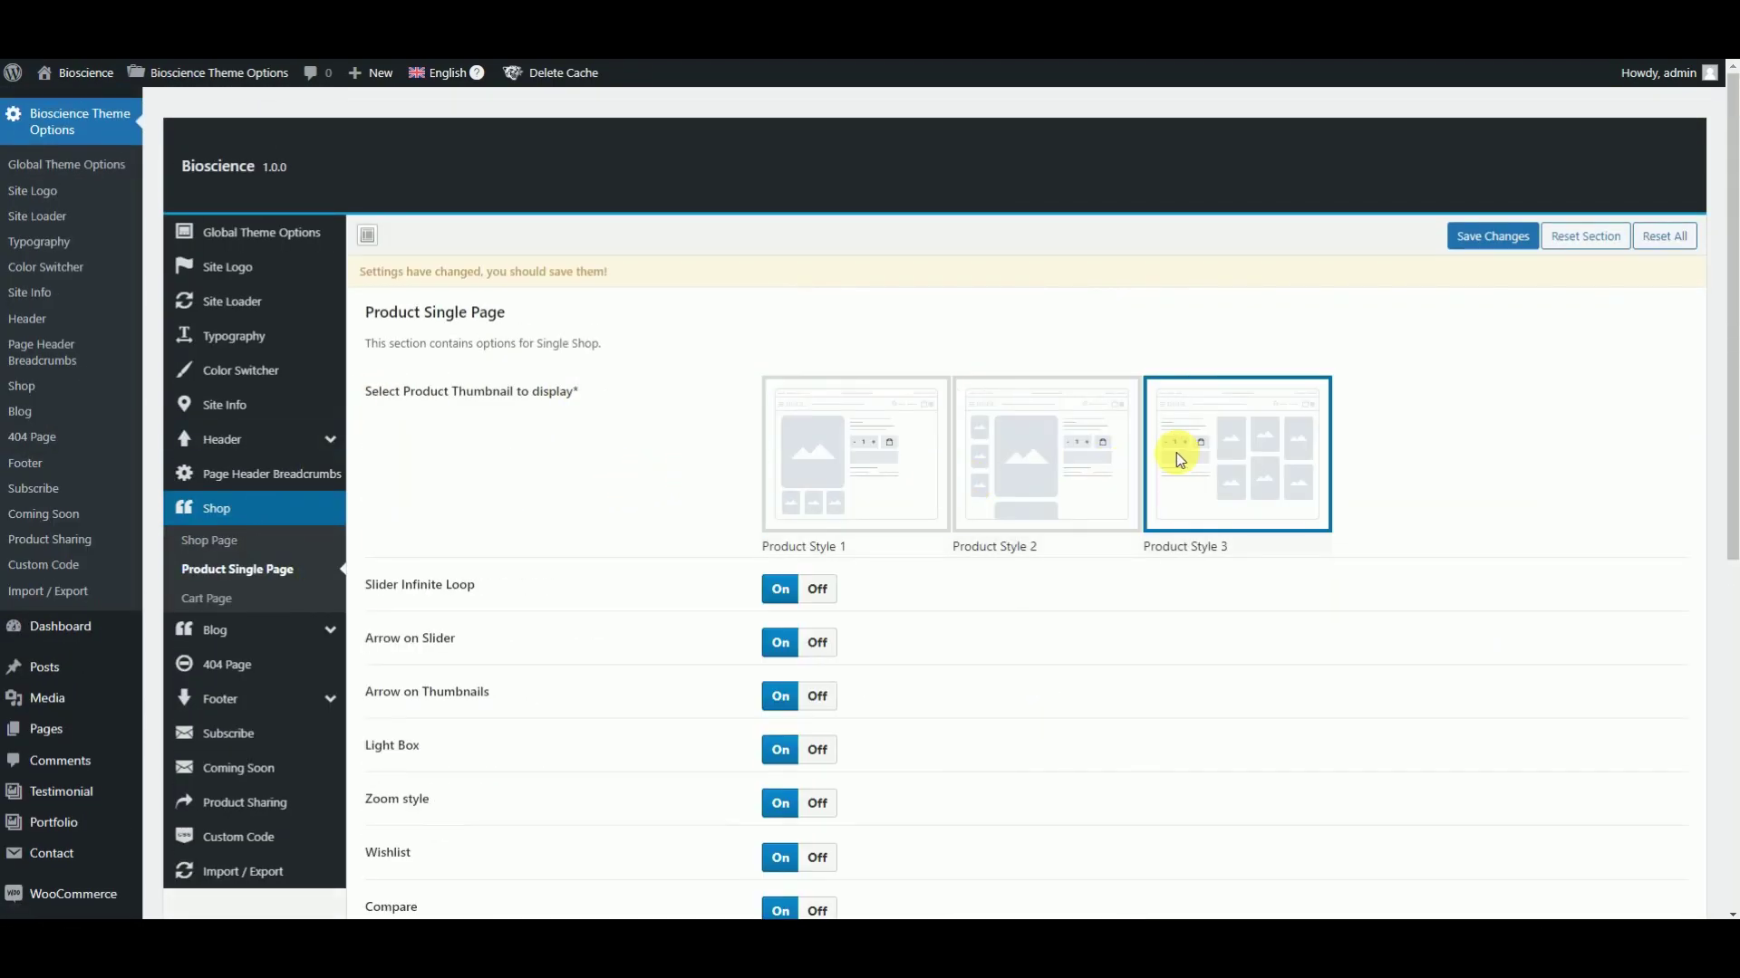
left_click(968, 471)
left_click(960, 625)
left_click(889, 643)
left_click(1257, 502)
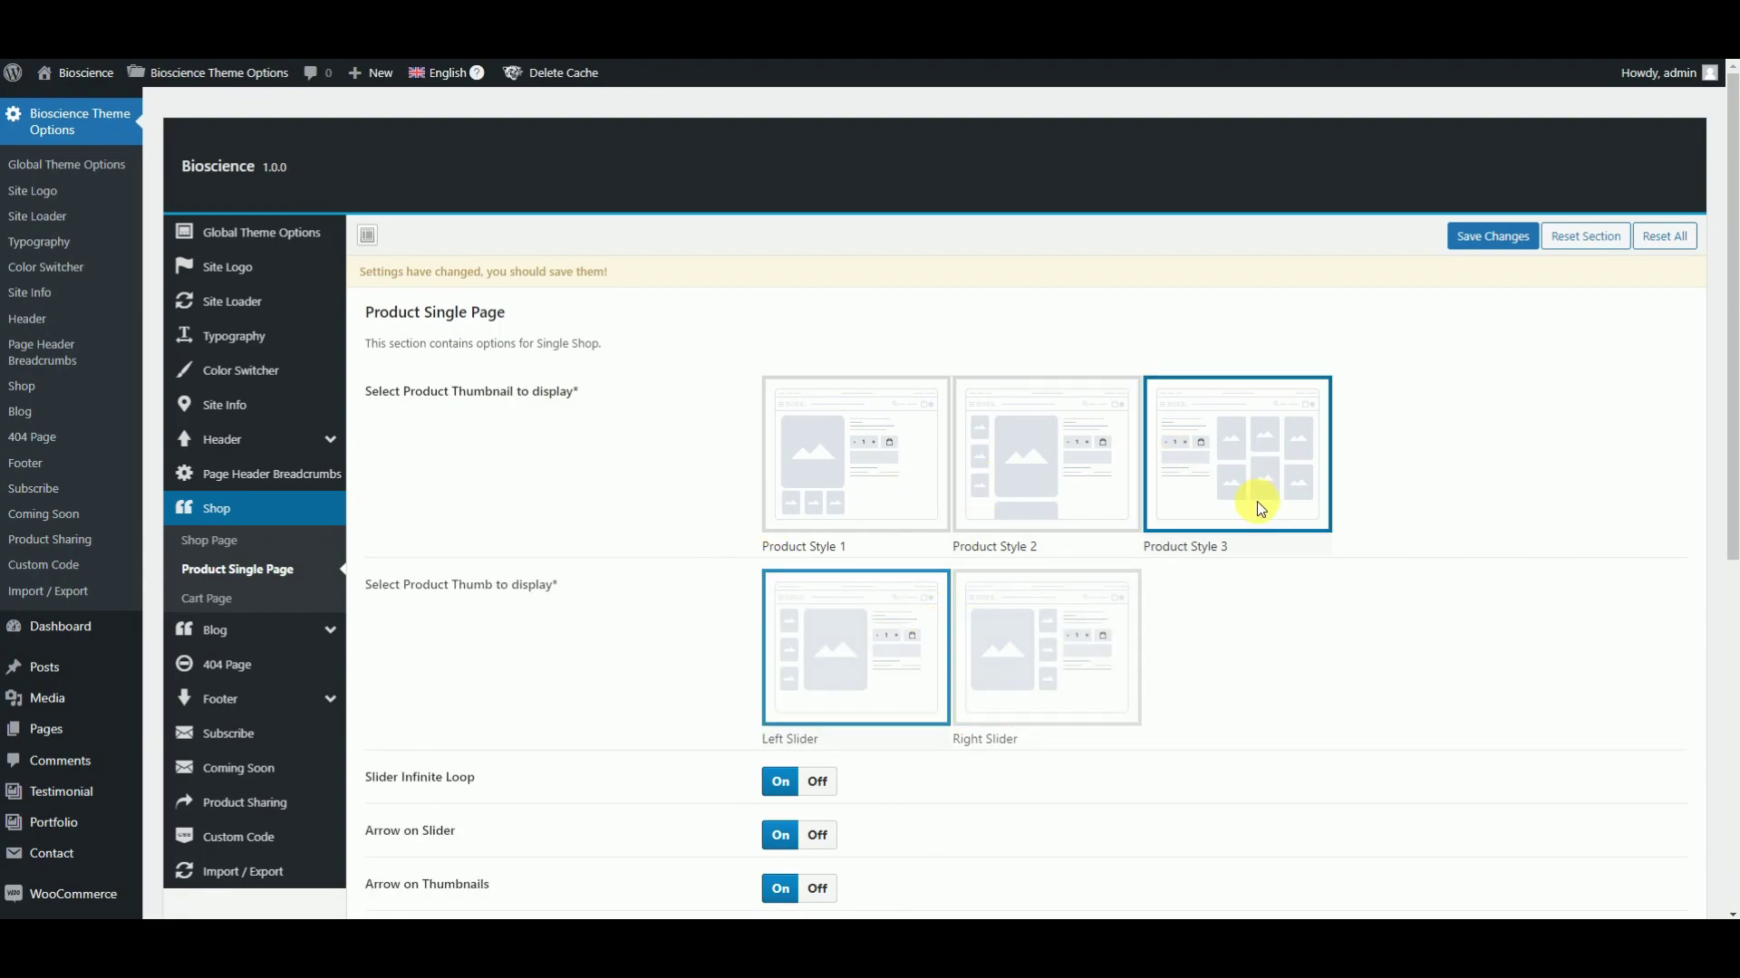
left_click(1001, 498)
left_click(875, 464)
- Try the Thumbnail Bottom Slider and Thumbnail Right Slider, return to Thumbnail Left Slider, and keep Slider Infinite Loop on
scroll(868, 472, "down", 3)
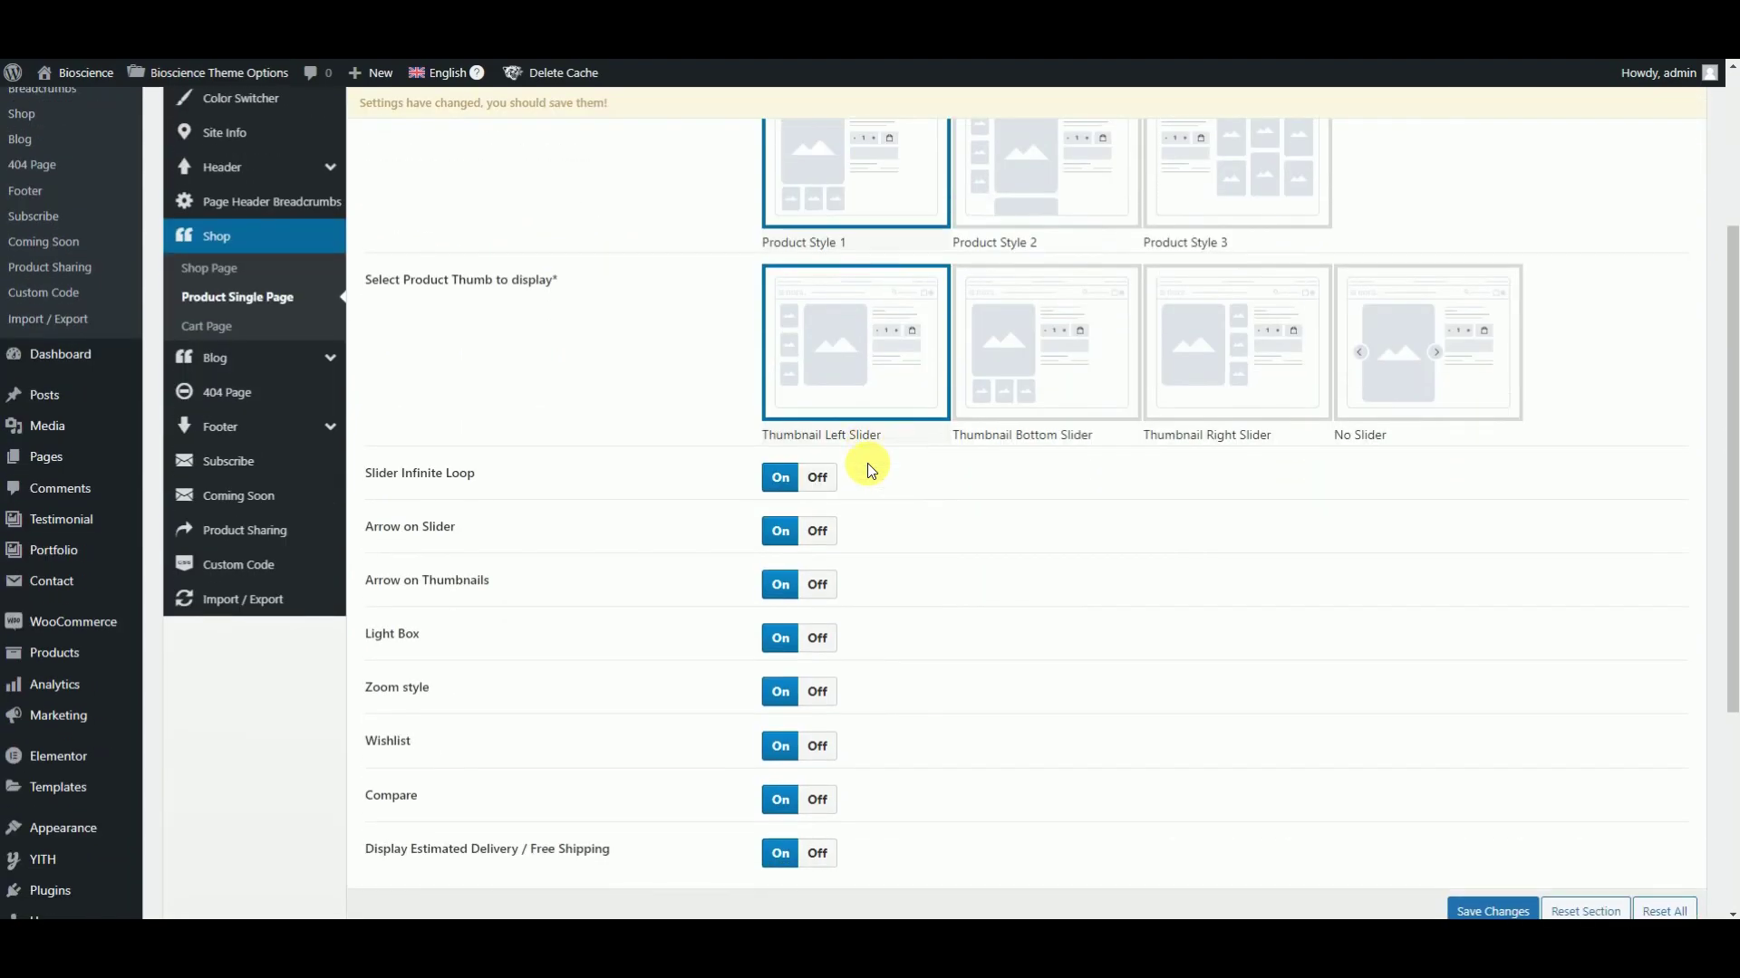
left_click(1005, 399)
left_click(1165, 362)
left_click(936, 374)
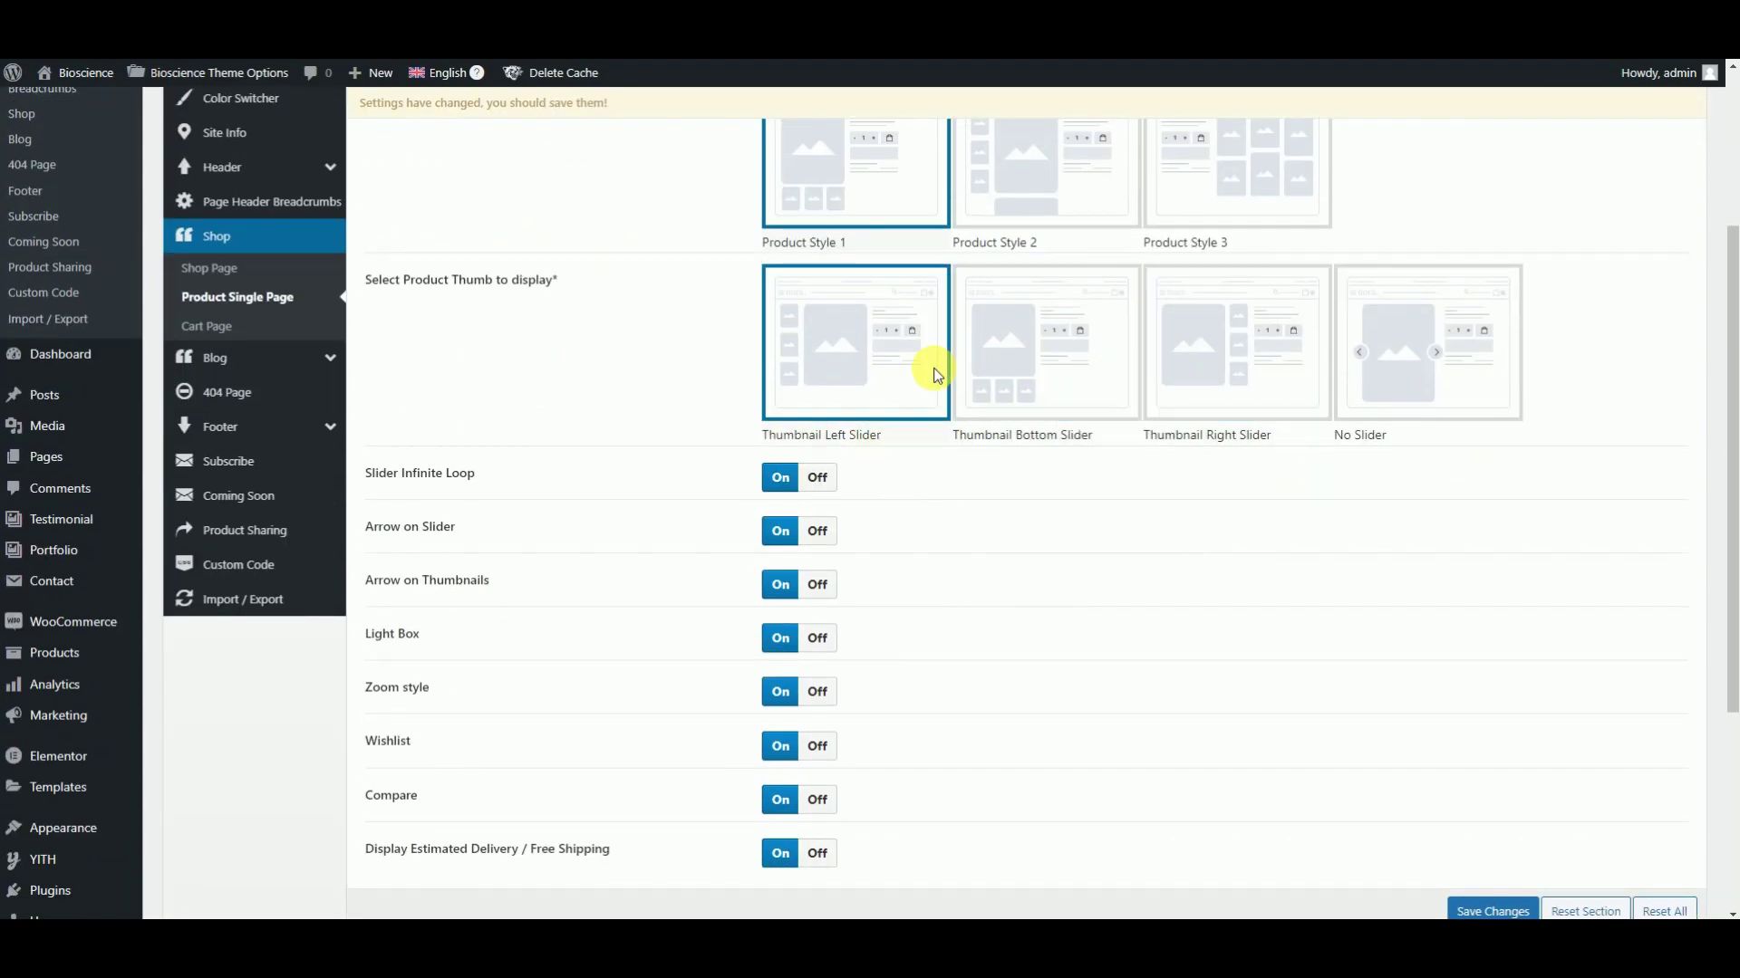
left_click(795, 485)
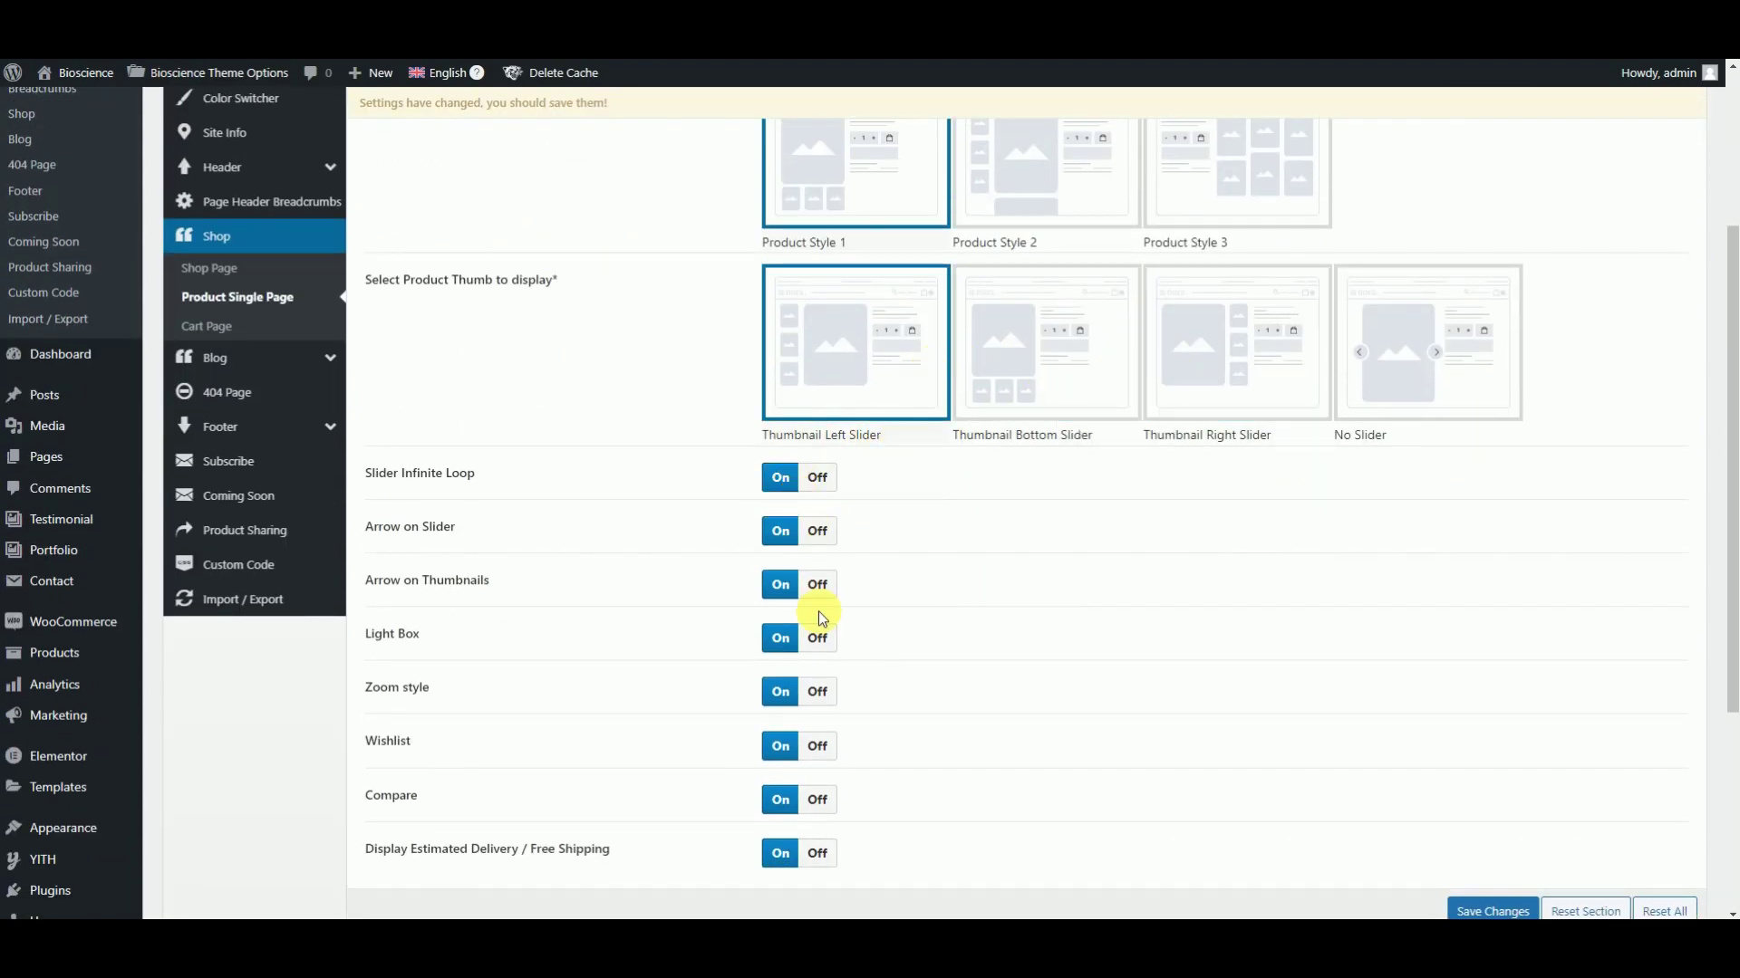
- Open the shop's Cart Page options and check the choices for Select Cart Page
scroll(752, 570, "up", 3)
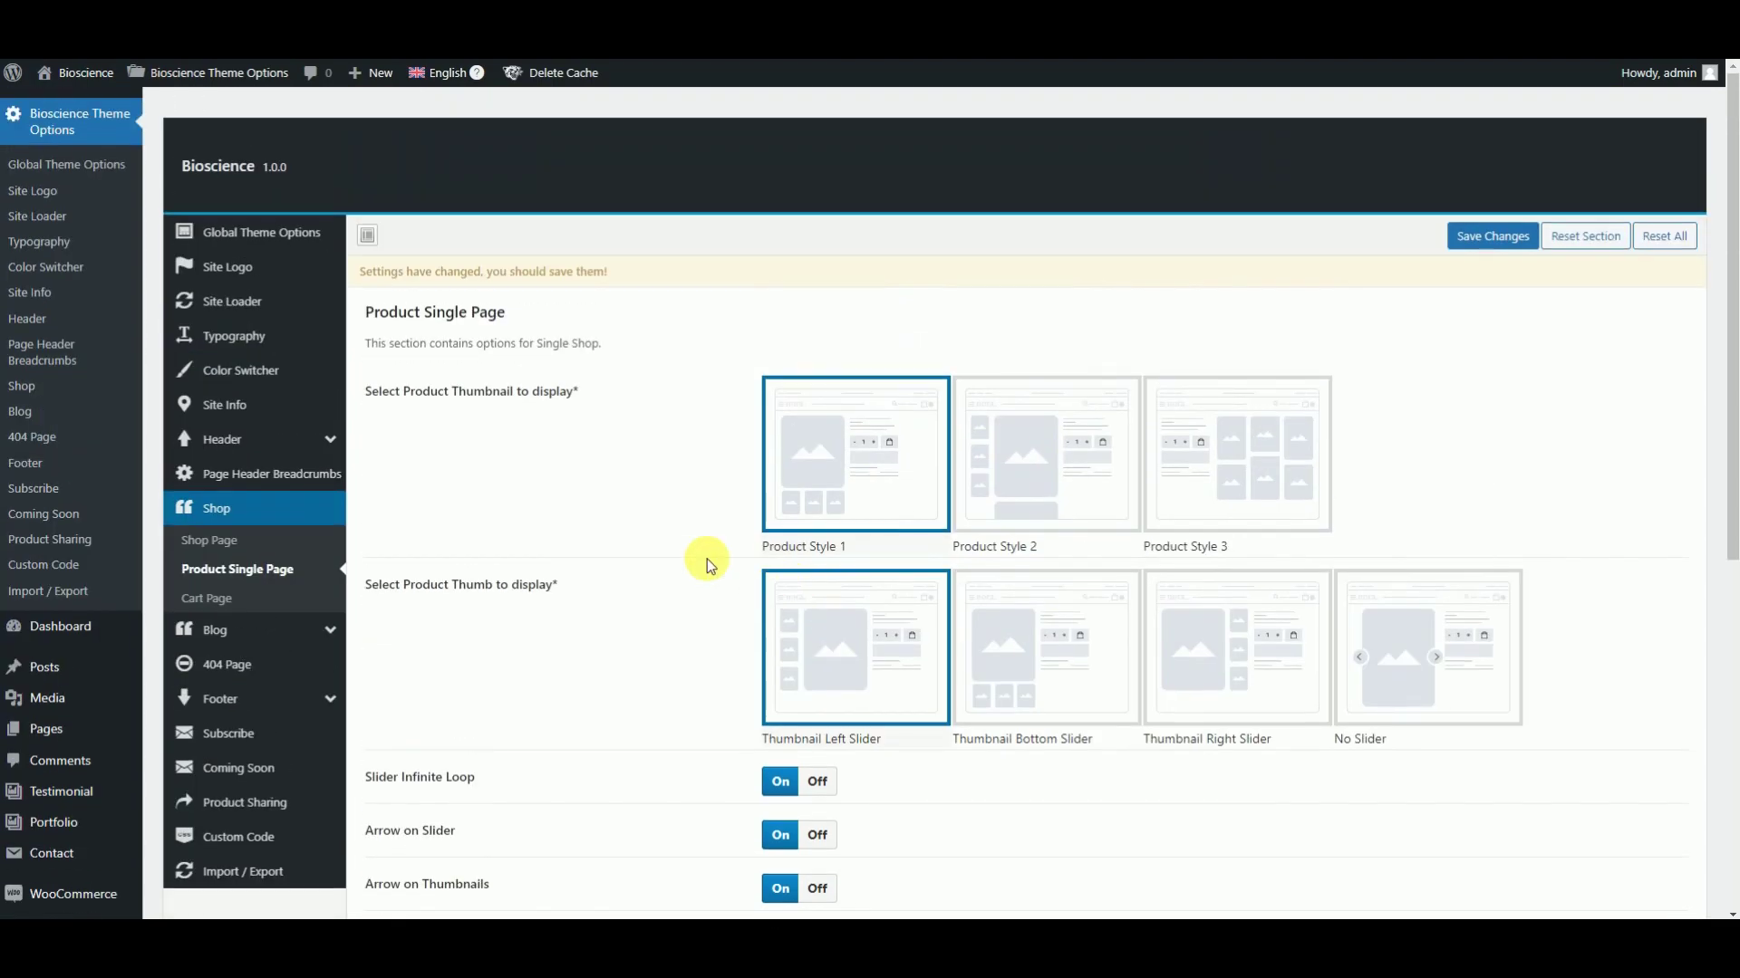
left_click(254, 595)
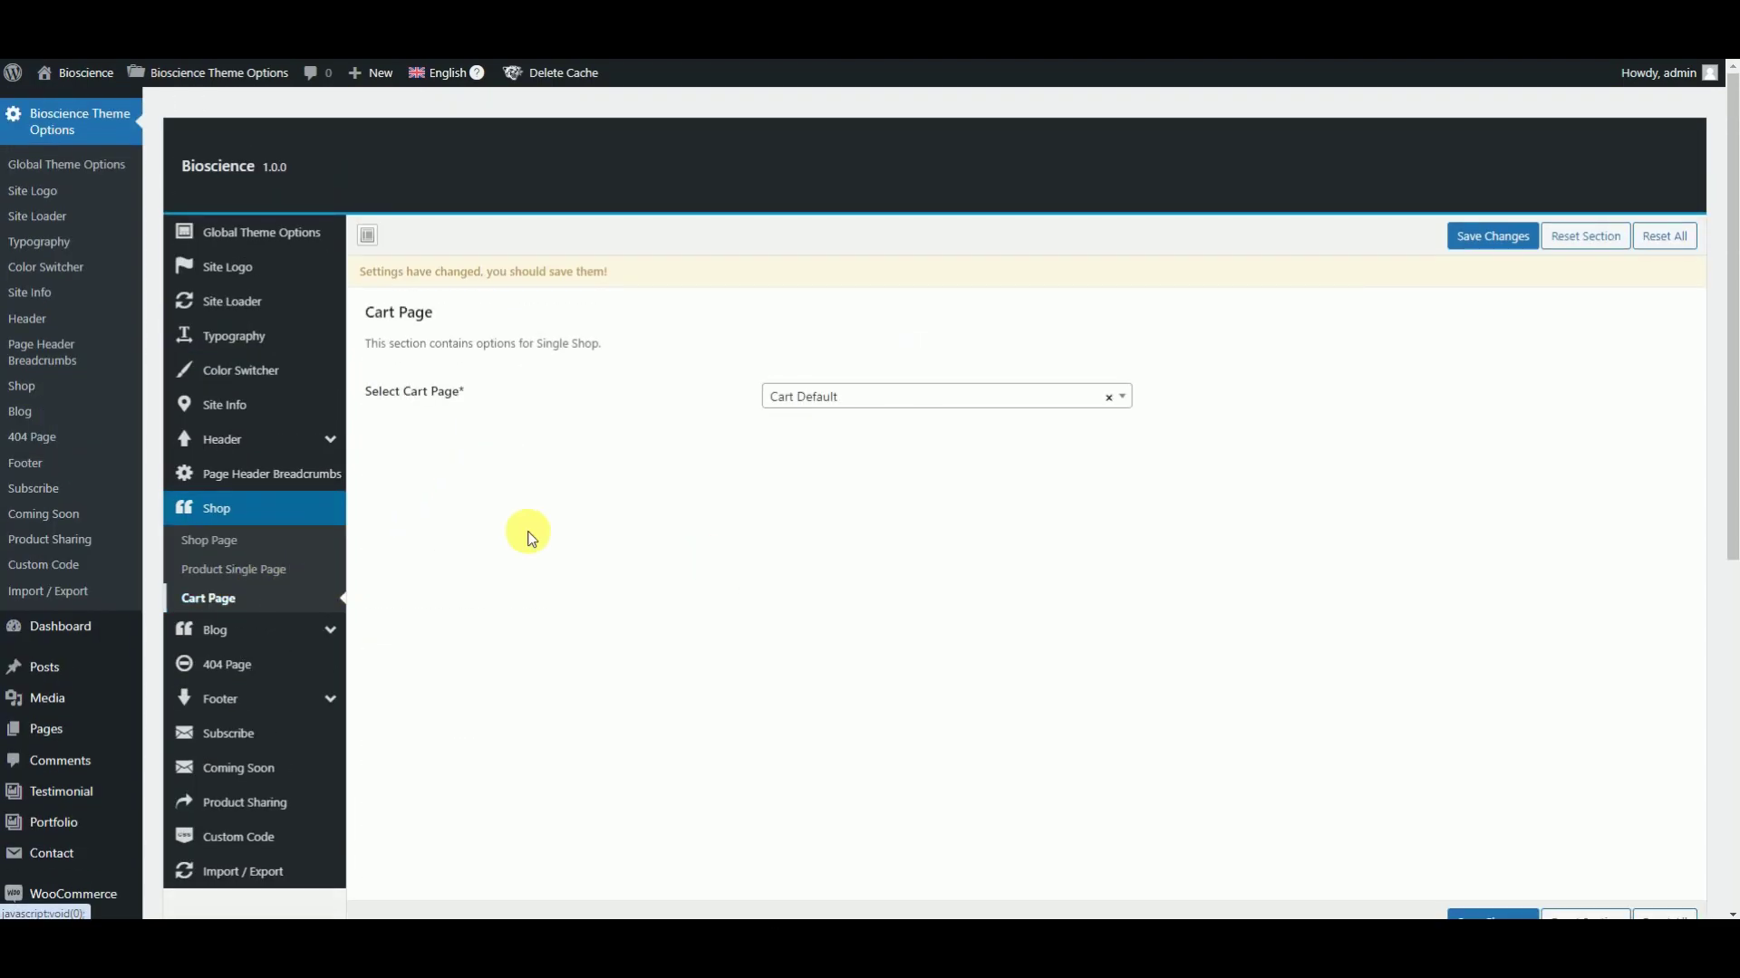
left_click(834, 396)
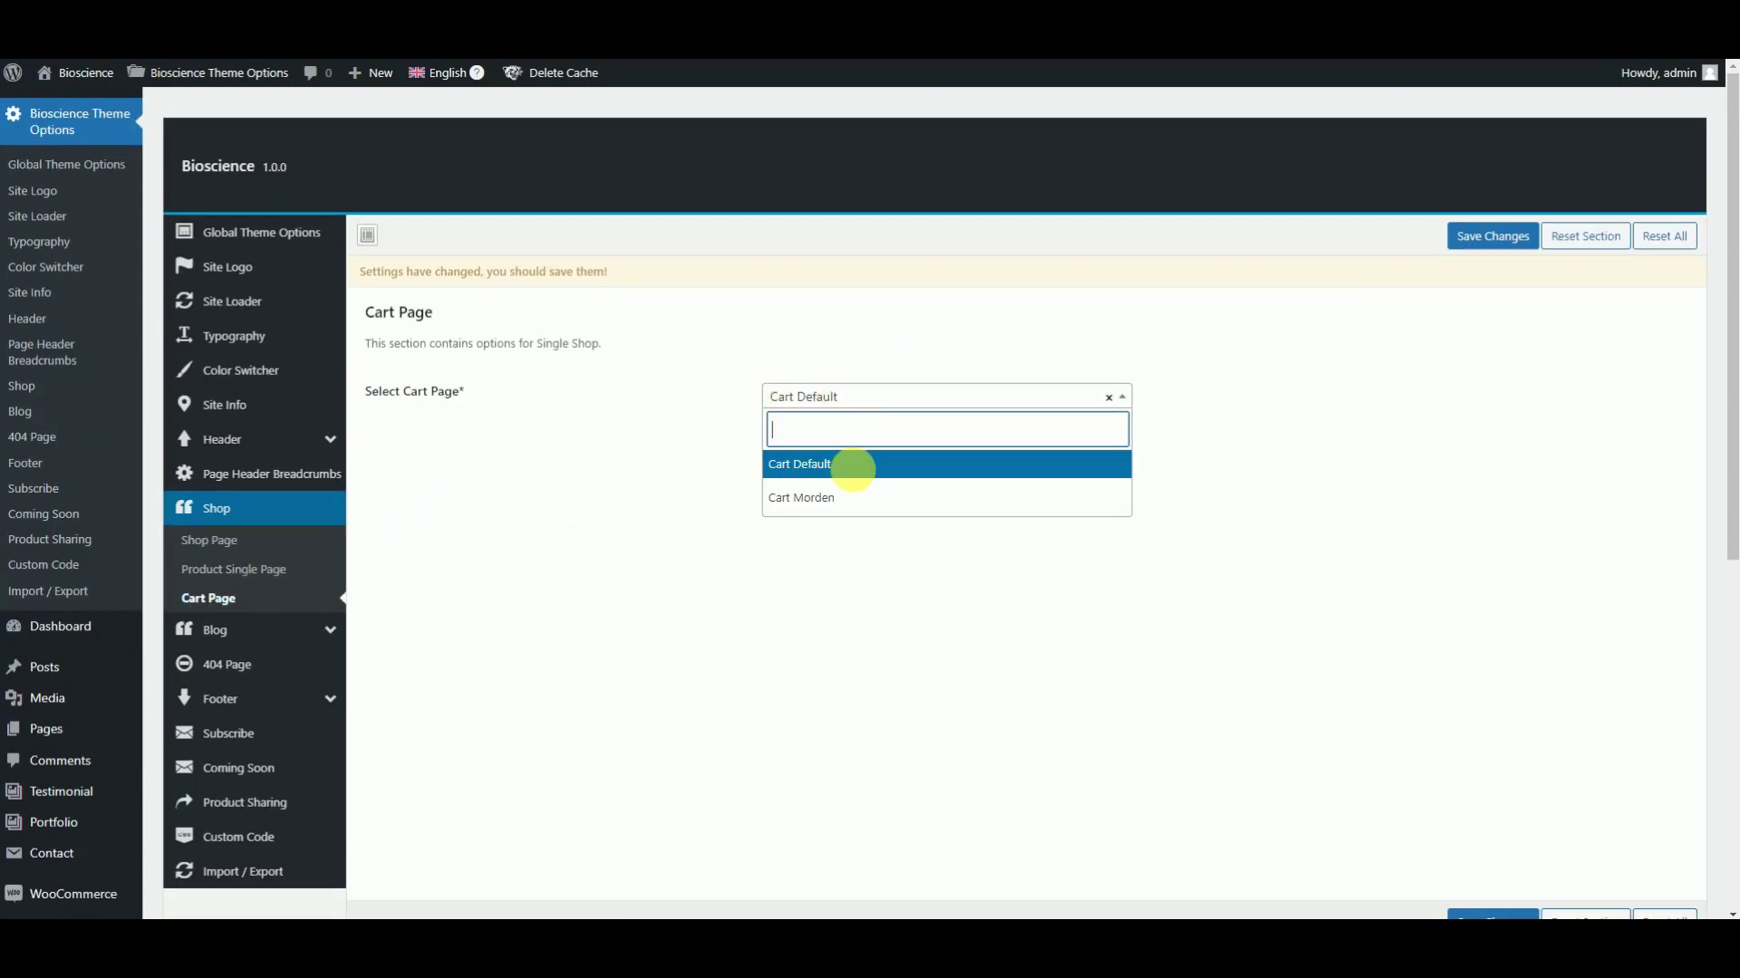
- In the Blog Page options, try the Left Sidebar and Full Width layouts and return the Blog Page Layout to Right Sidebar
left_click(233, 631)
left_click(865, 462)
left_click(1082, 462)
left_click(1209, 453)
left_click(1070, 465)
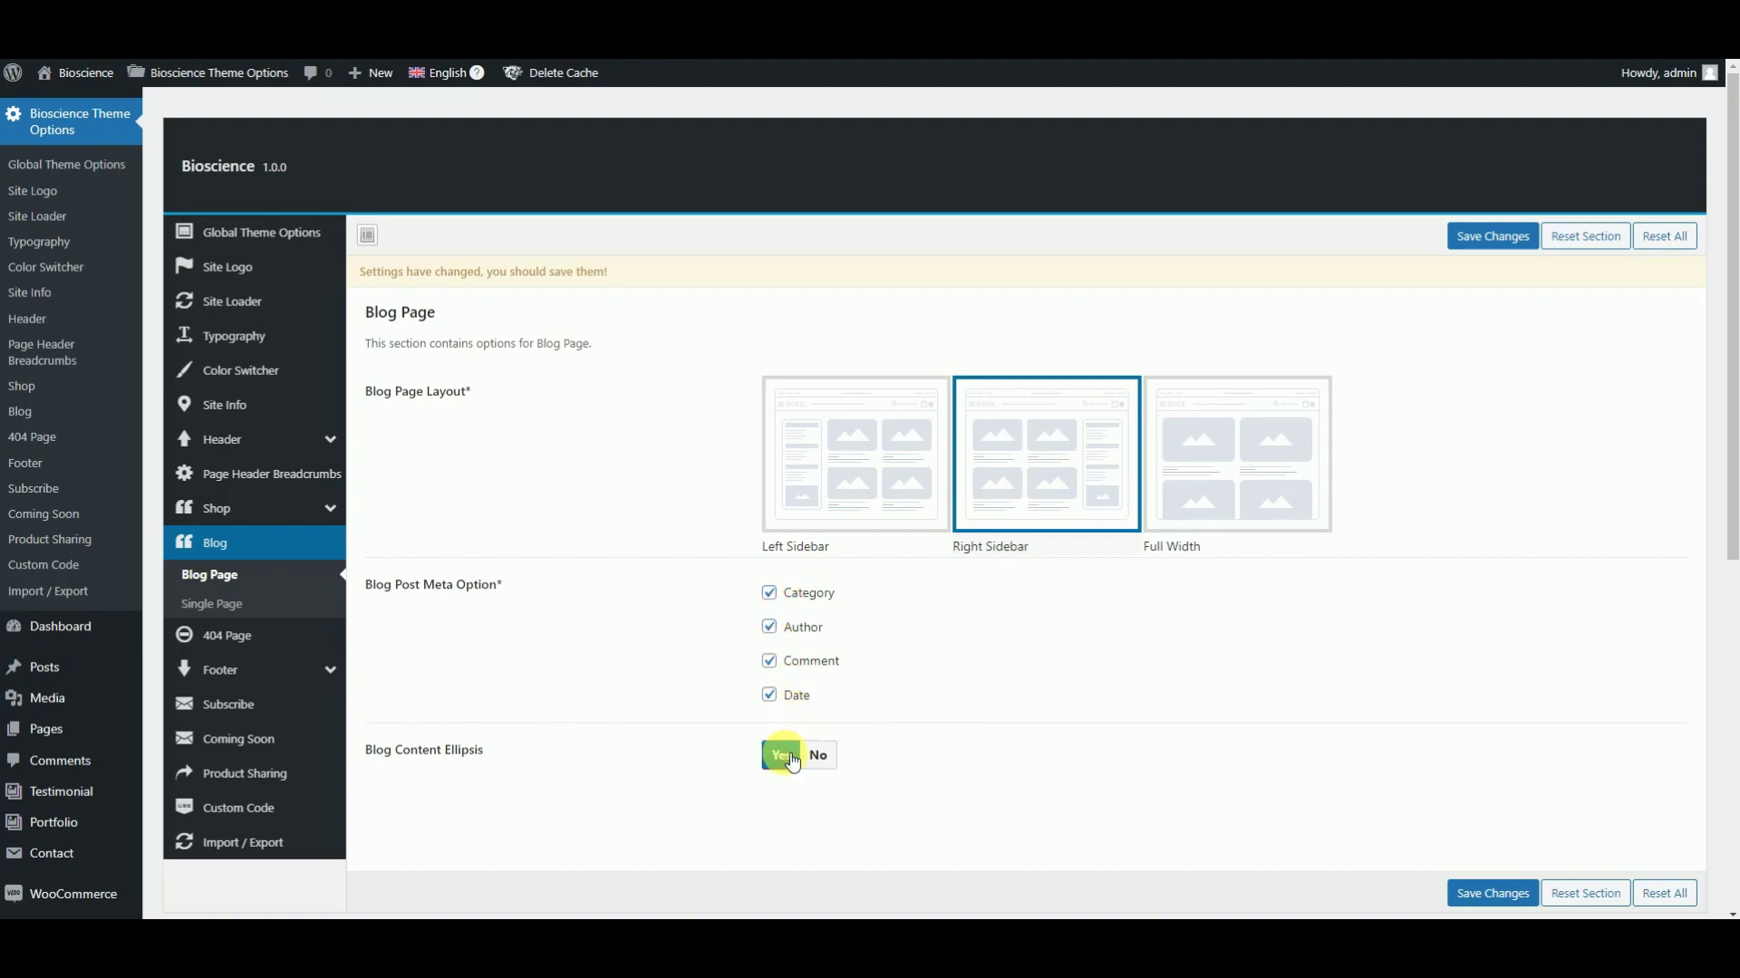
- In the blog's Single Page options, try the Left Sidebar alignment, return it to Right Sidebar, and check the post meta options
left_click(264, 605)
left_click(797, 498)
left_click(1010, 485)
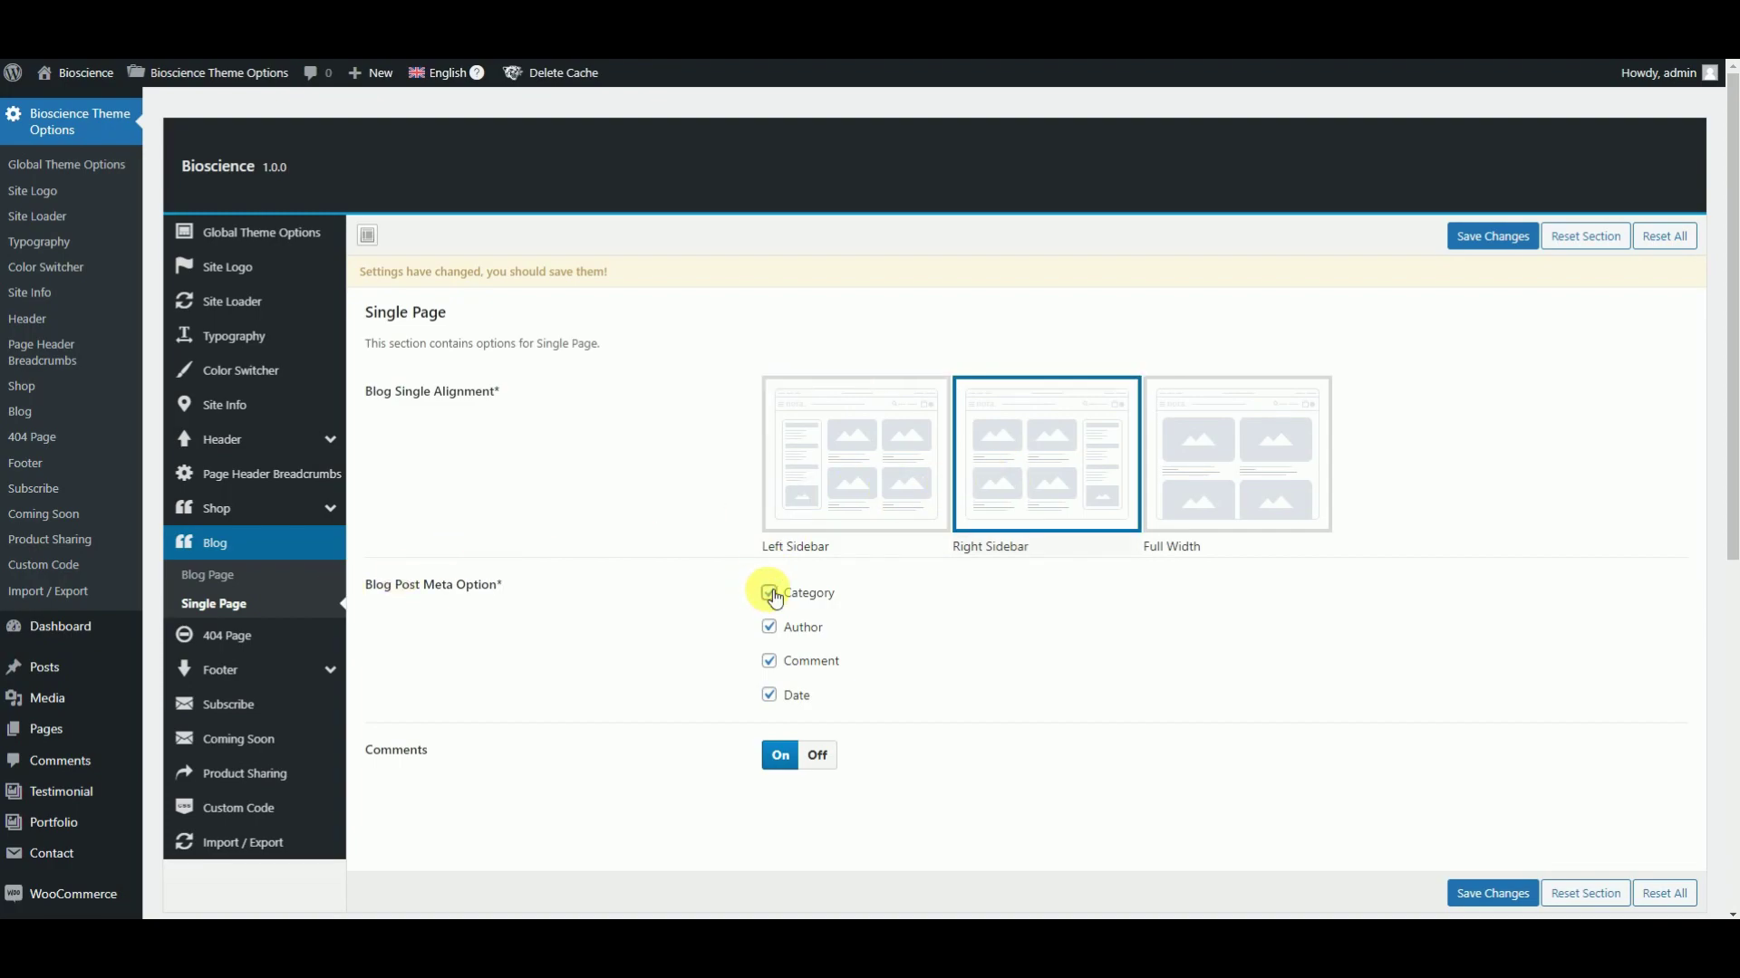
left_click(769, 595)
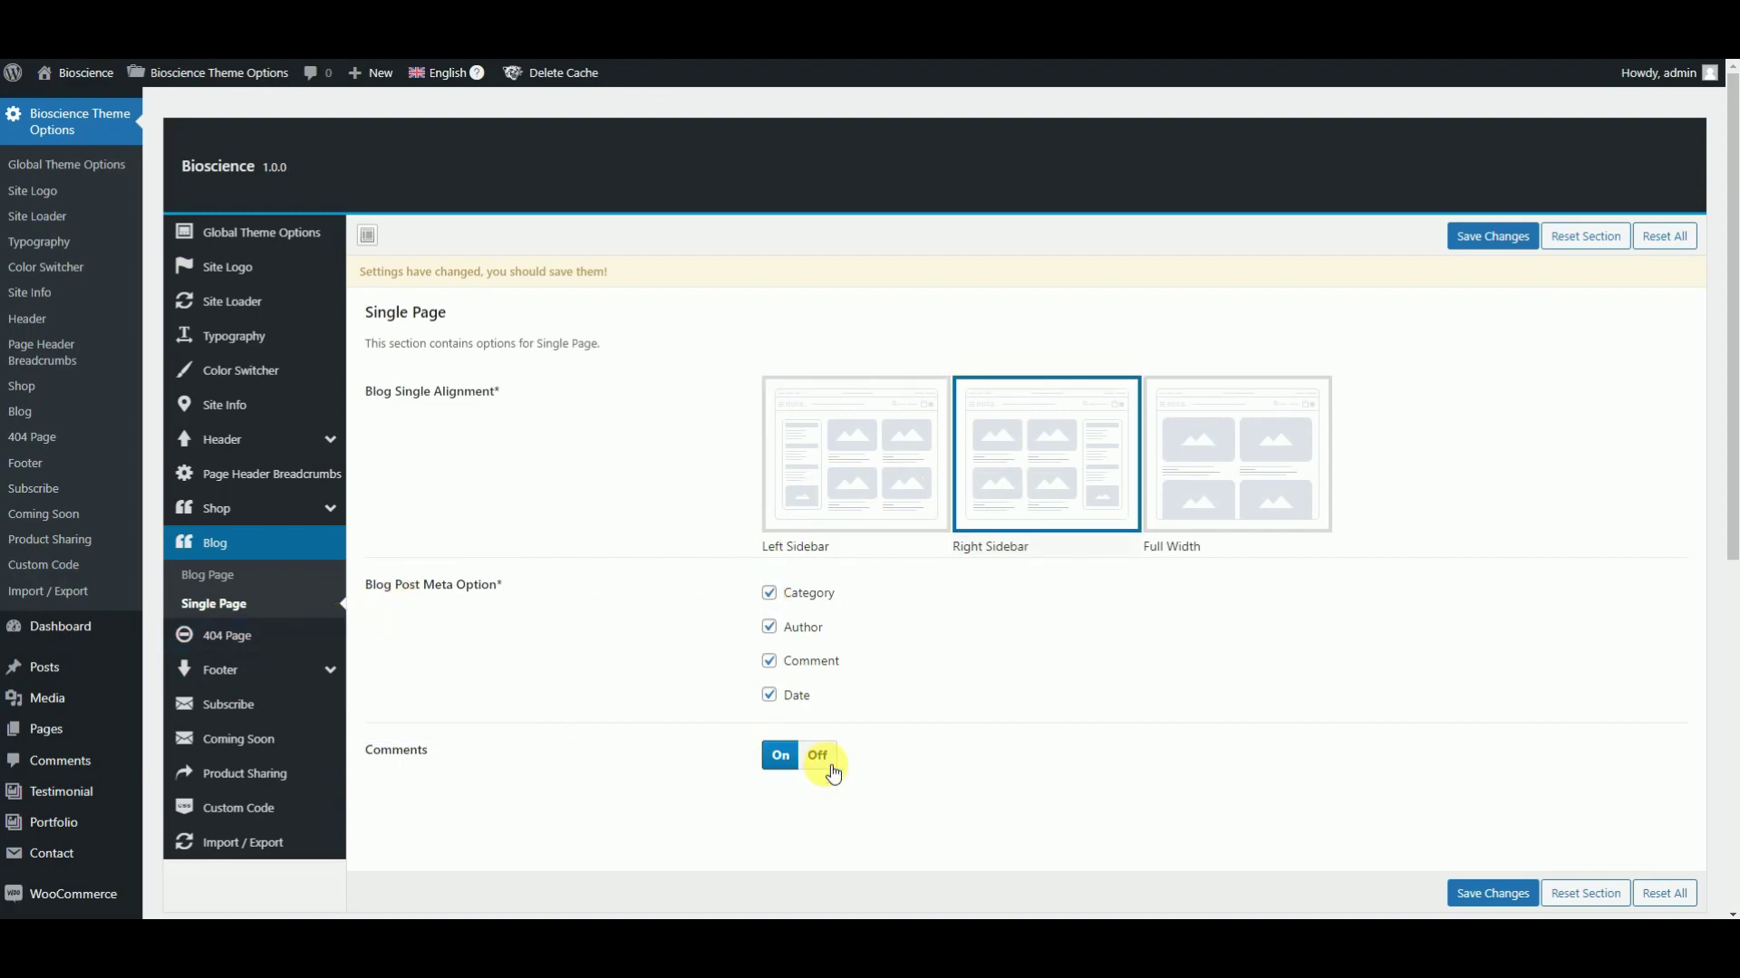
- Check the 404 Page options, and switch Footer Top off in the footer options
left_click(263, 635)
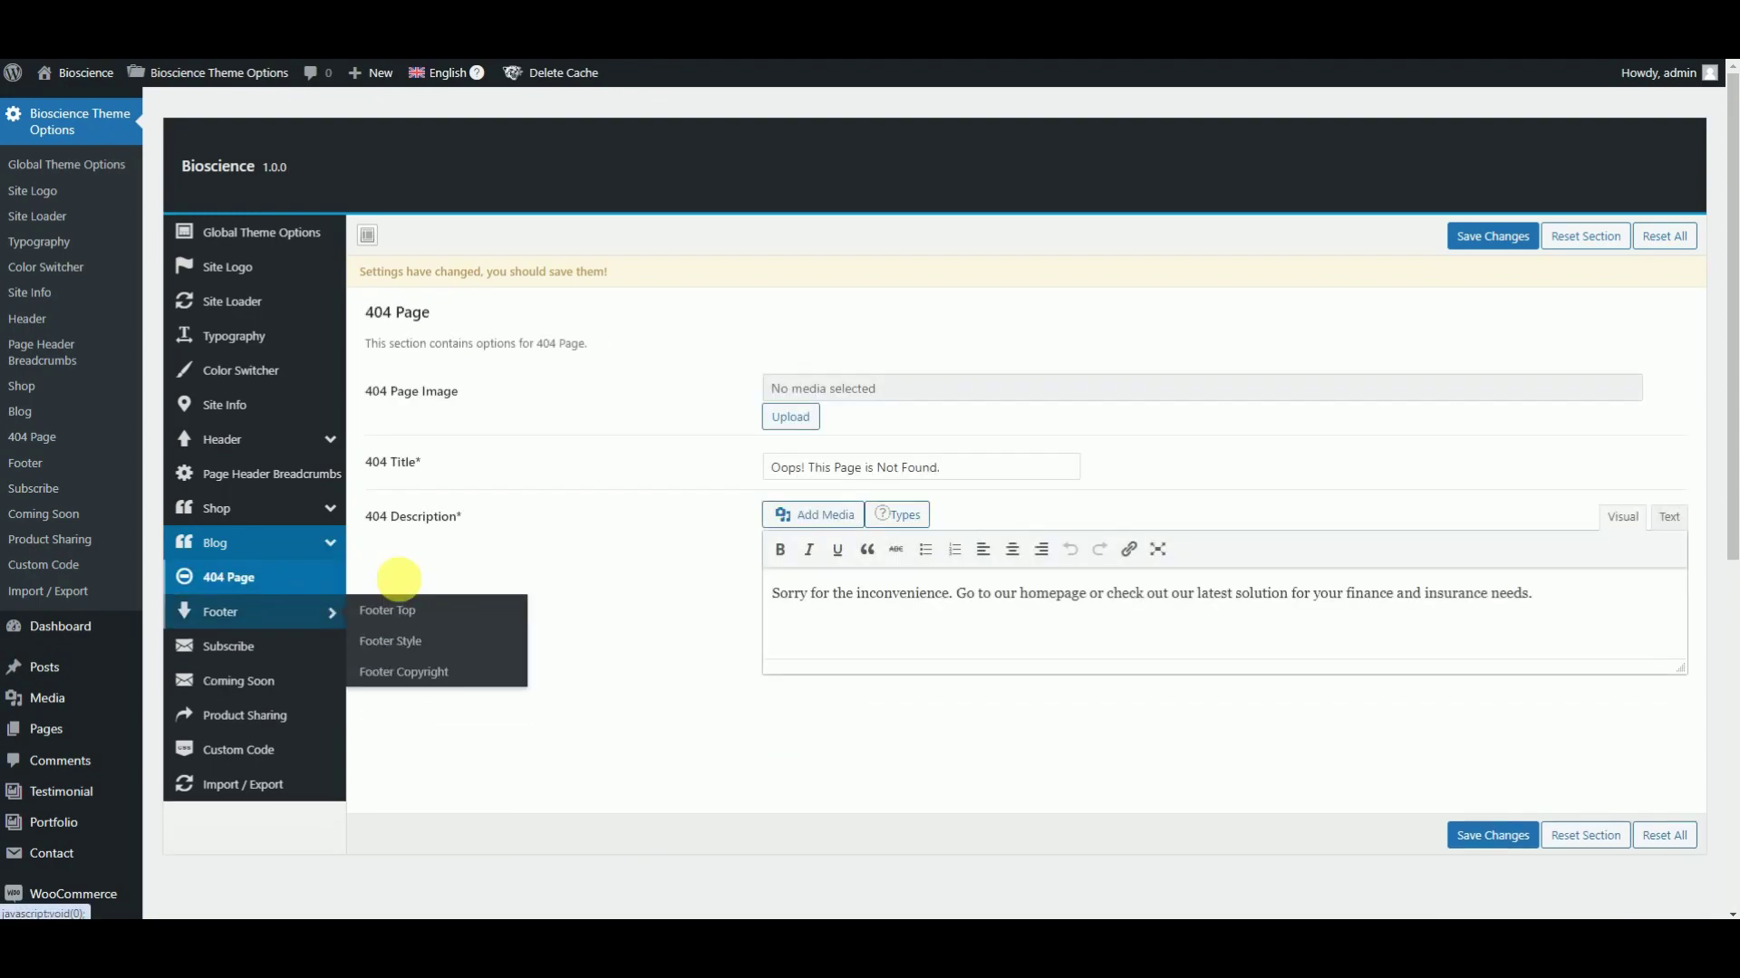
left_click(243, 607)
left_click(805, 410)
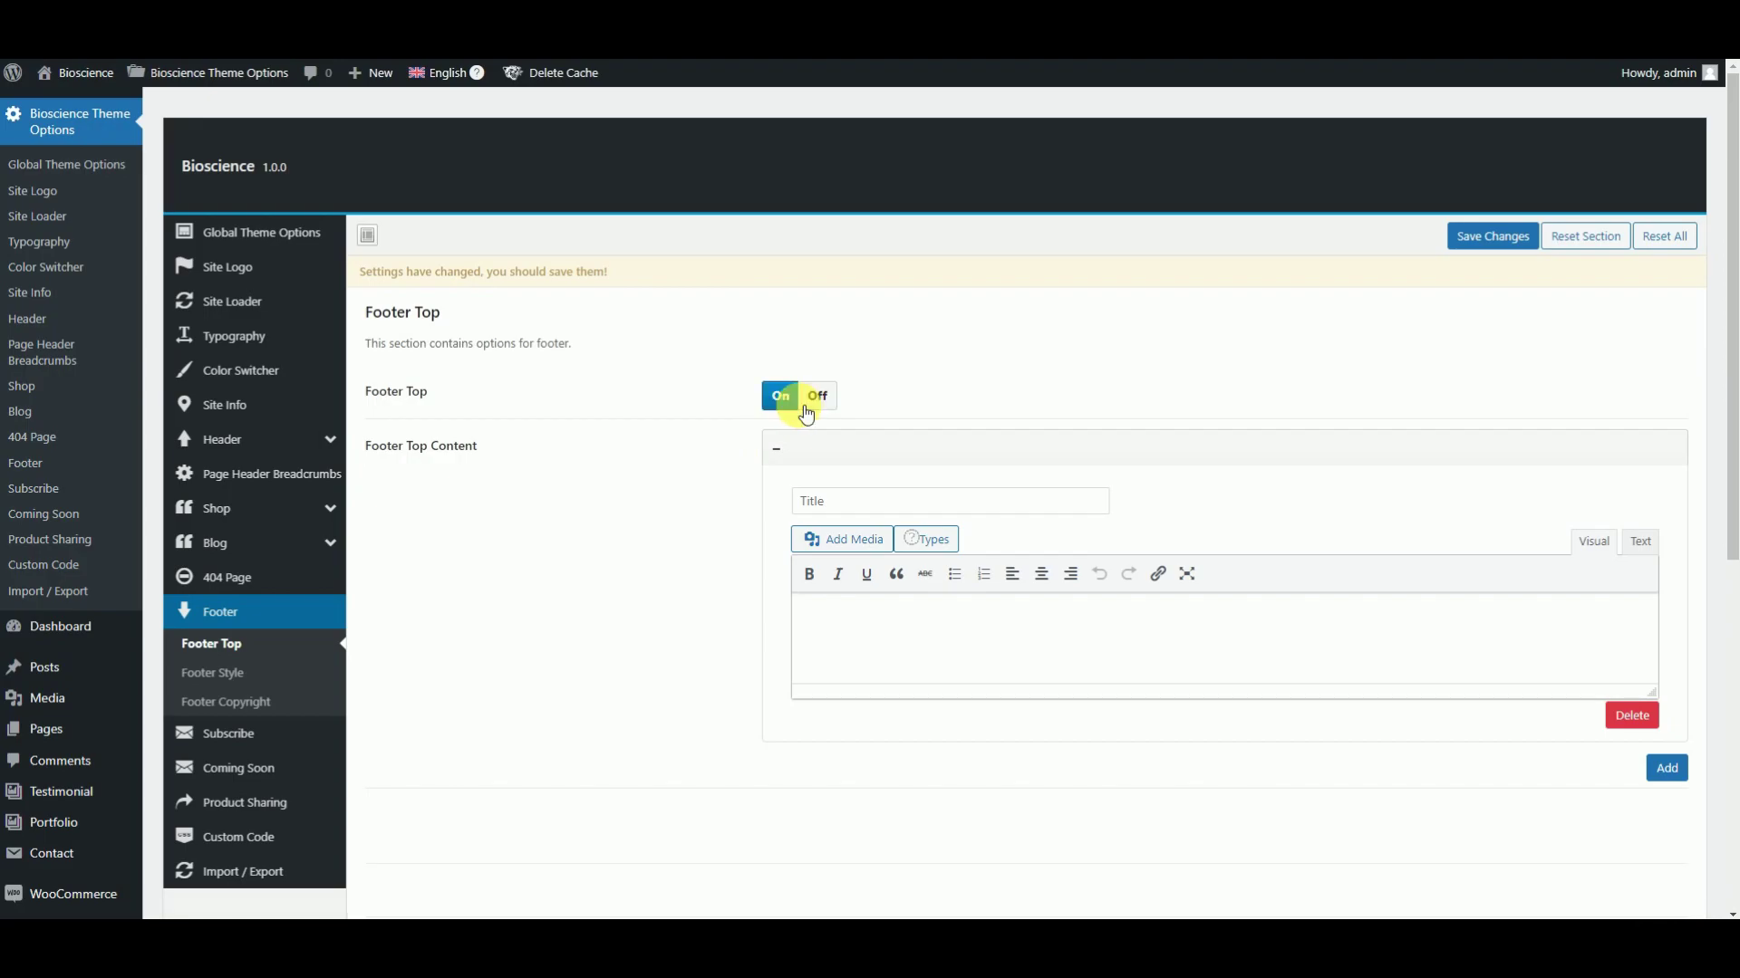
left_click(825, 398)
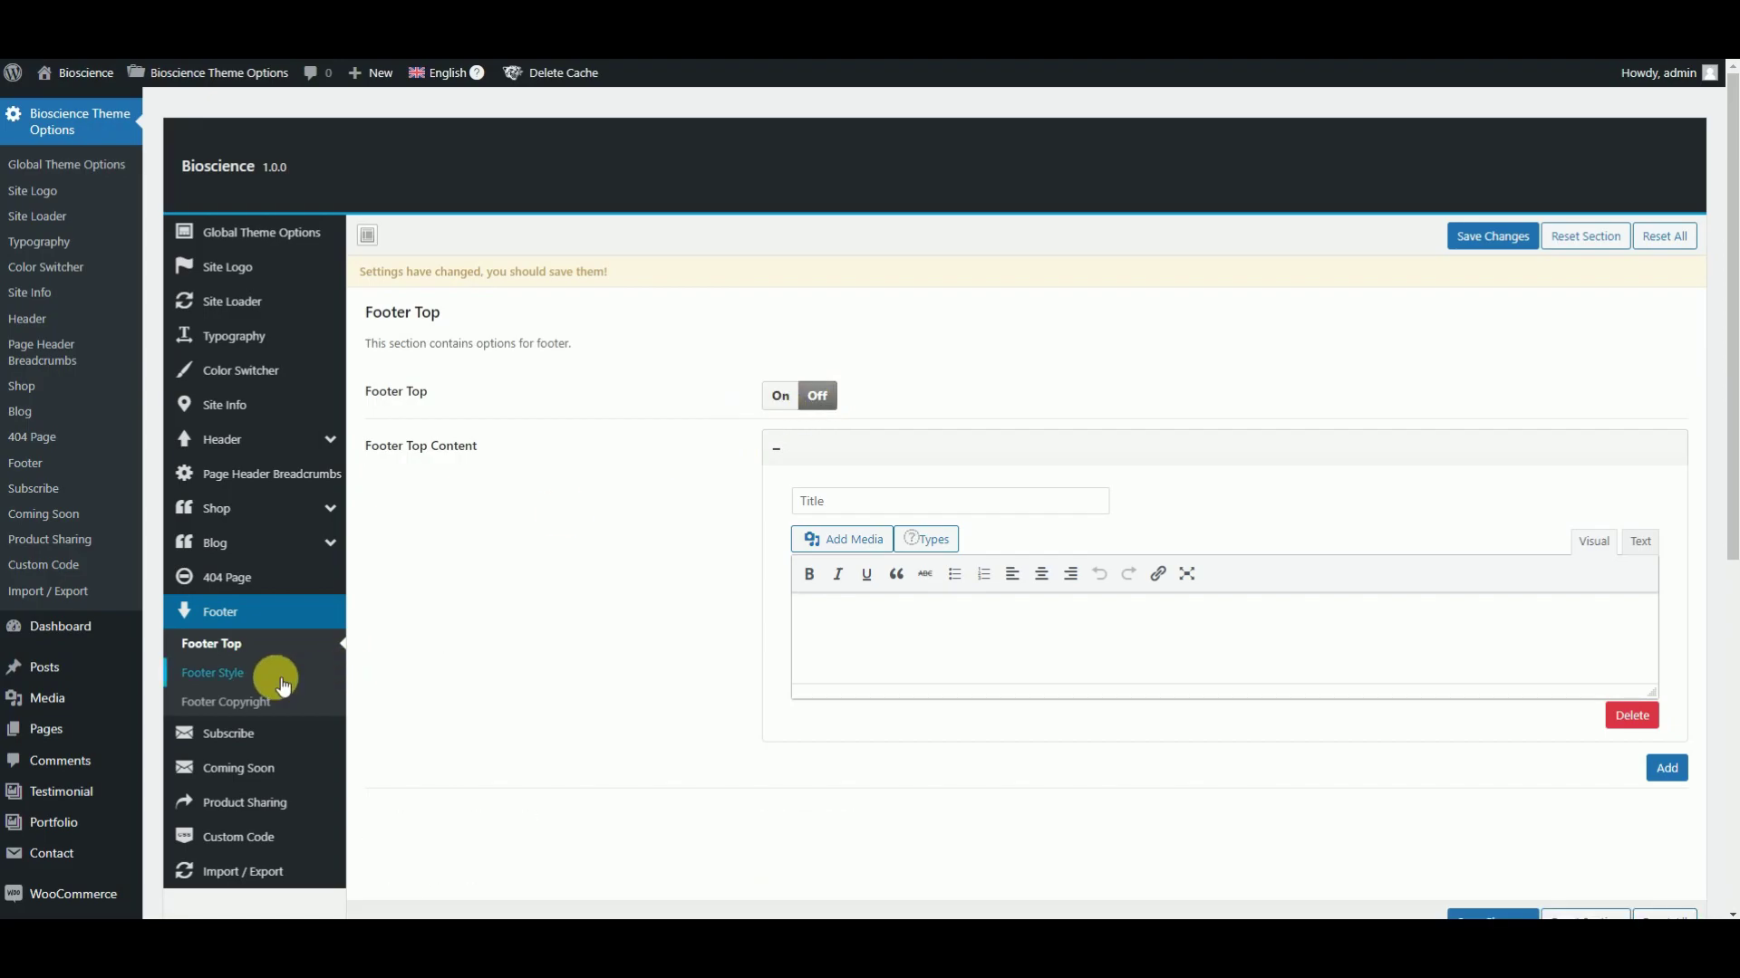
- In the Footer Style options, set the Footer Layout to Five Column, try the Image footer option and return it to Color
left_click(272, 673)
scroll(1143, 347, "down", 3)
left_click(1144, 347)
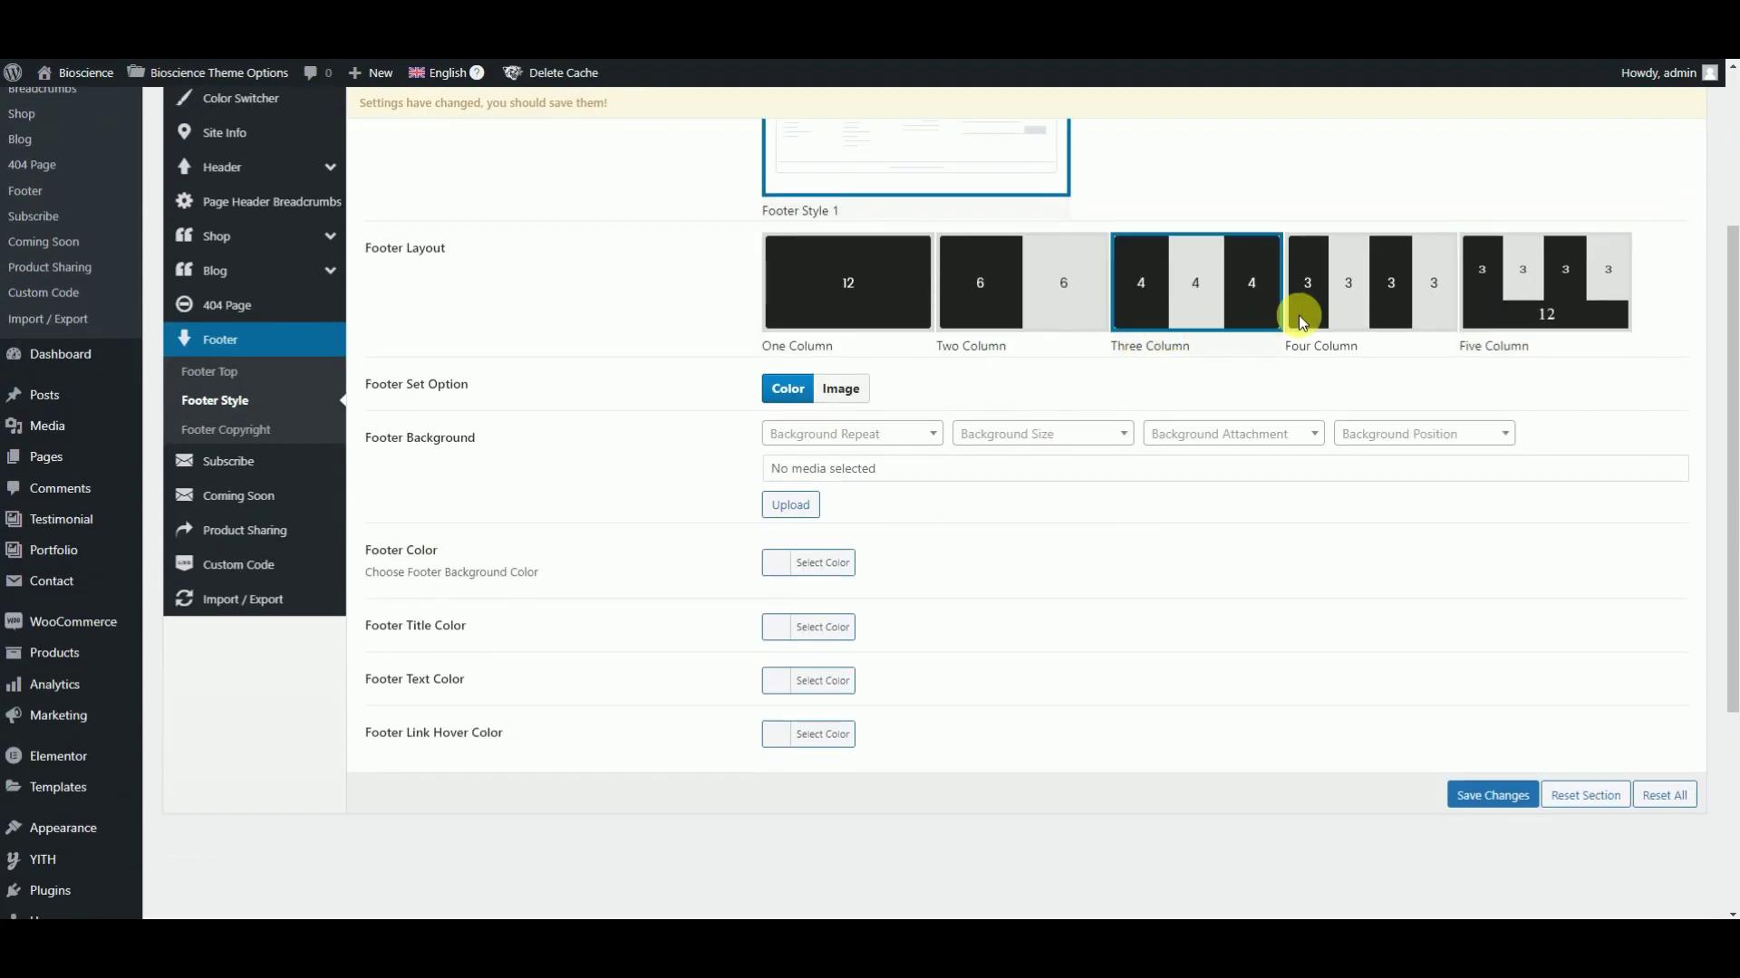
left_click(1539, 290)
left_click(791, 571)
left_click(994, 569)
left_click(843, 388)
left_click(770, 389)
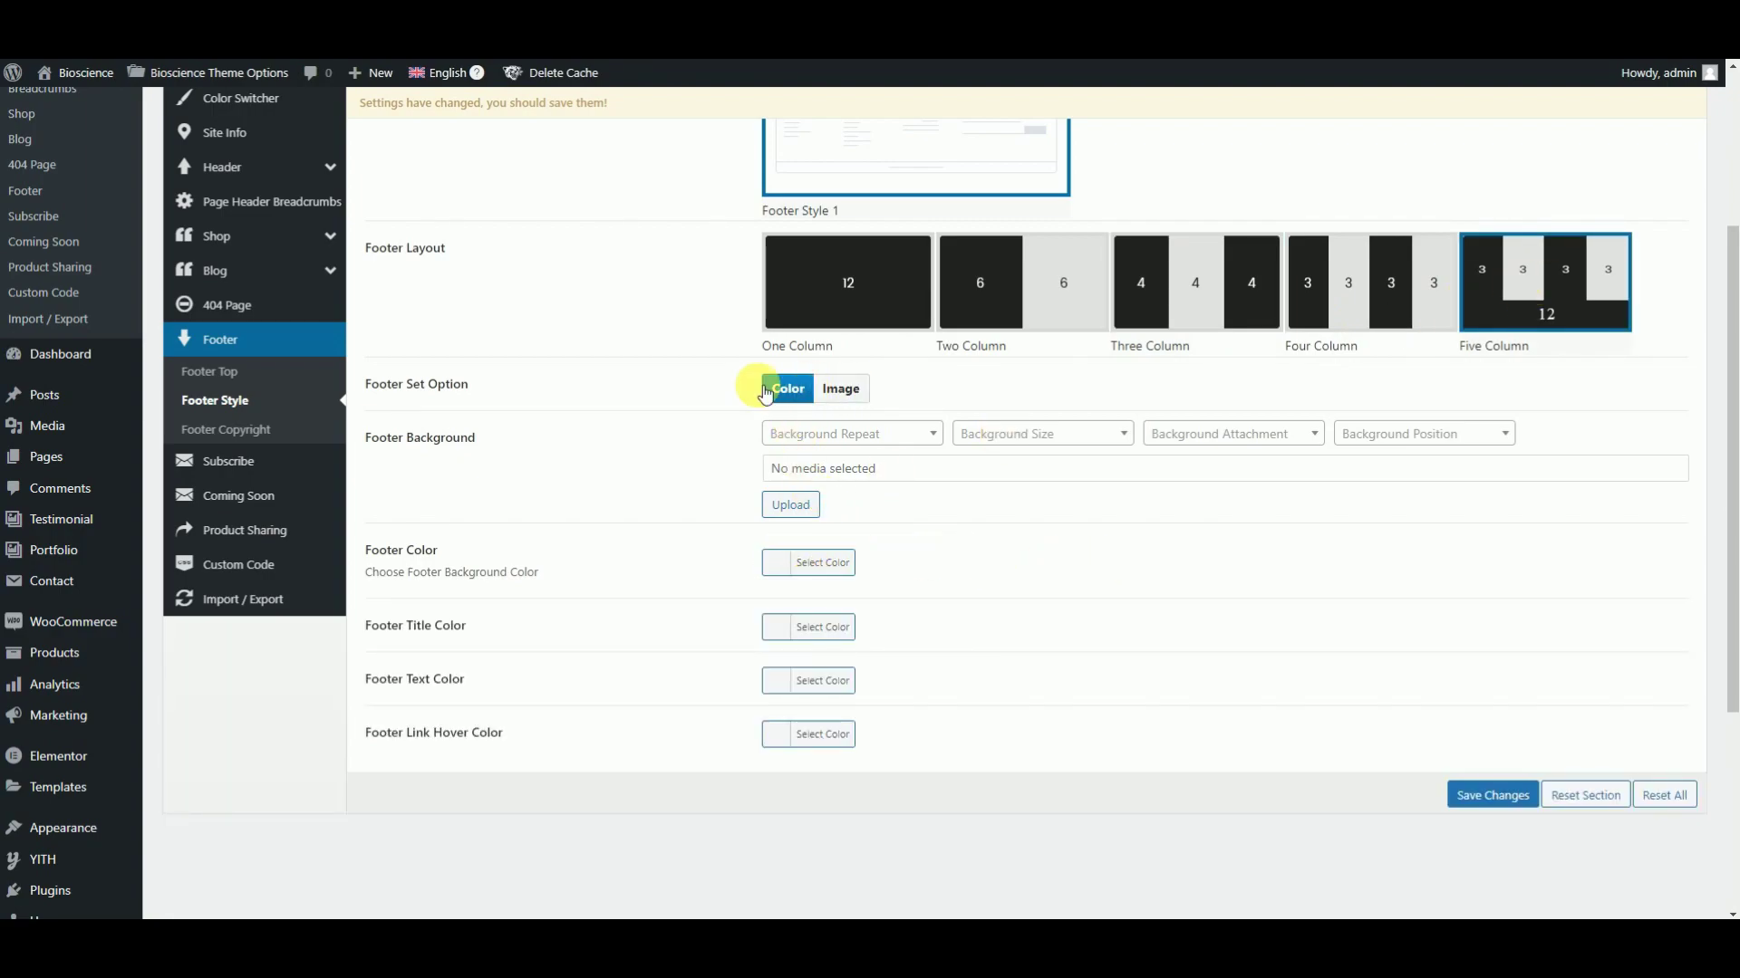
- Check the Footer Copyright fields, and in the Subscribe options switch Subscribe off and back on and check its title and text
left_click(281, 439)
scroll(796, 334, "up", 3)
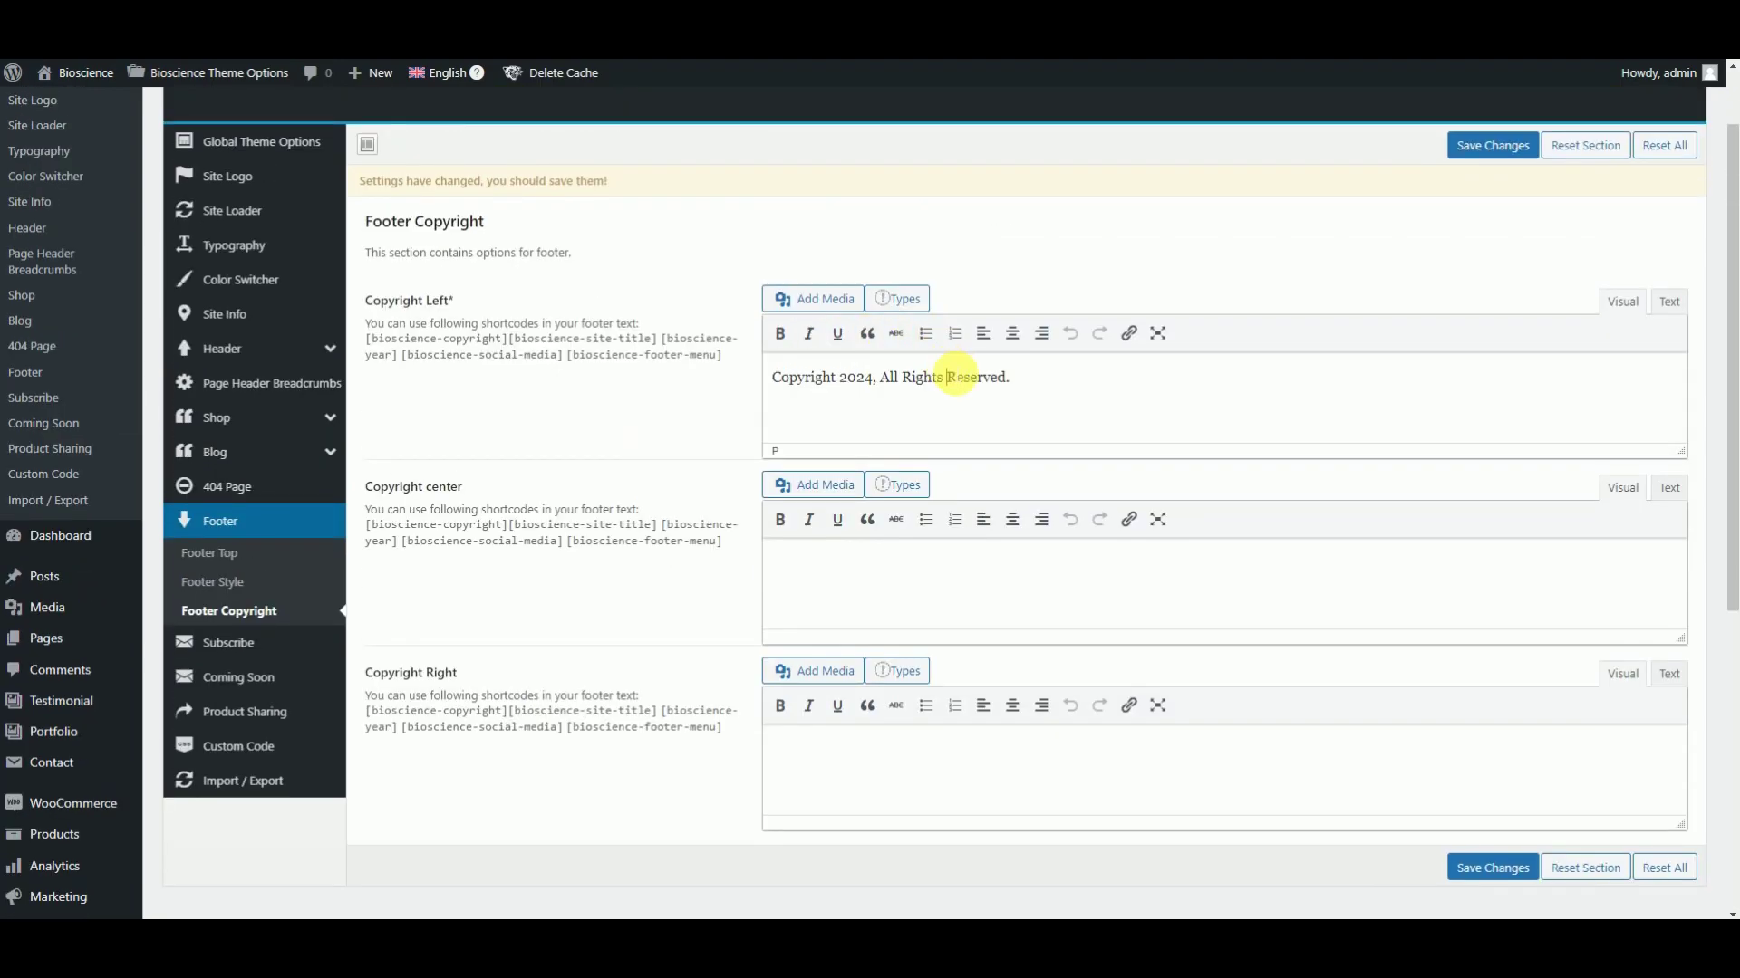
left_click(241, 643)
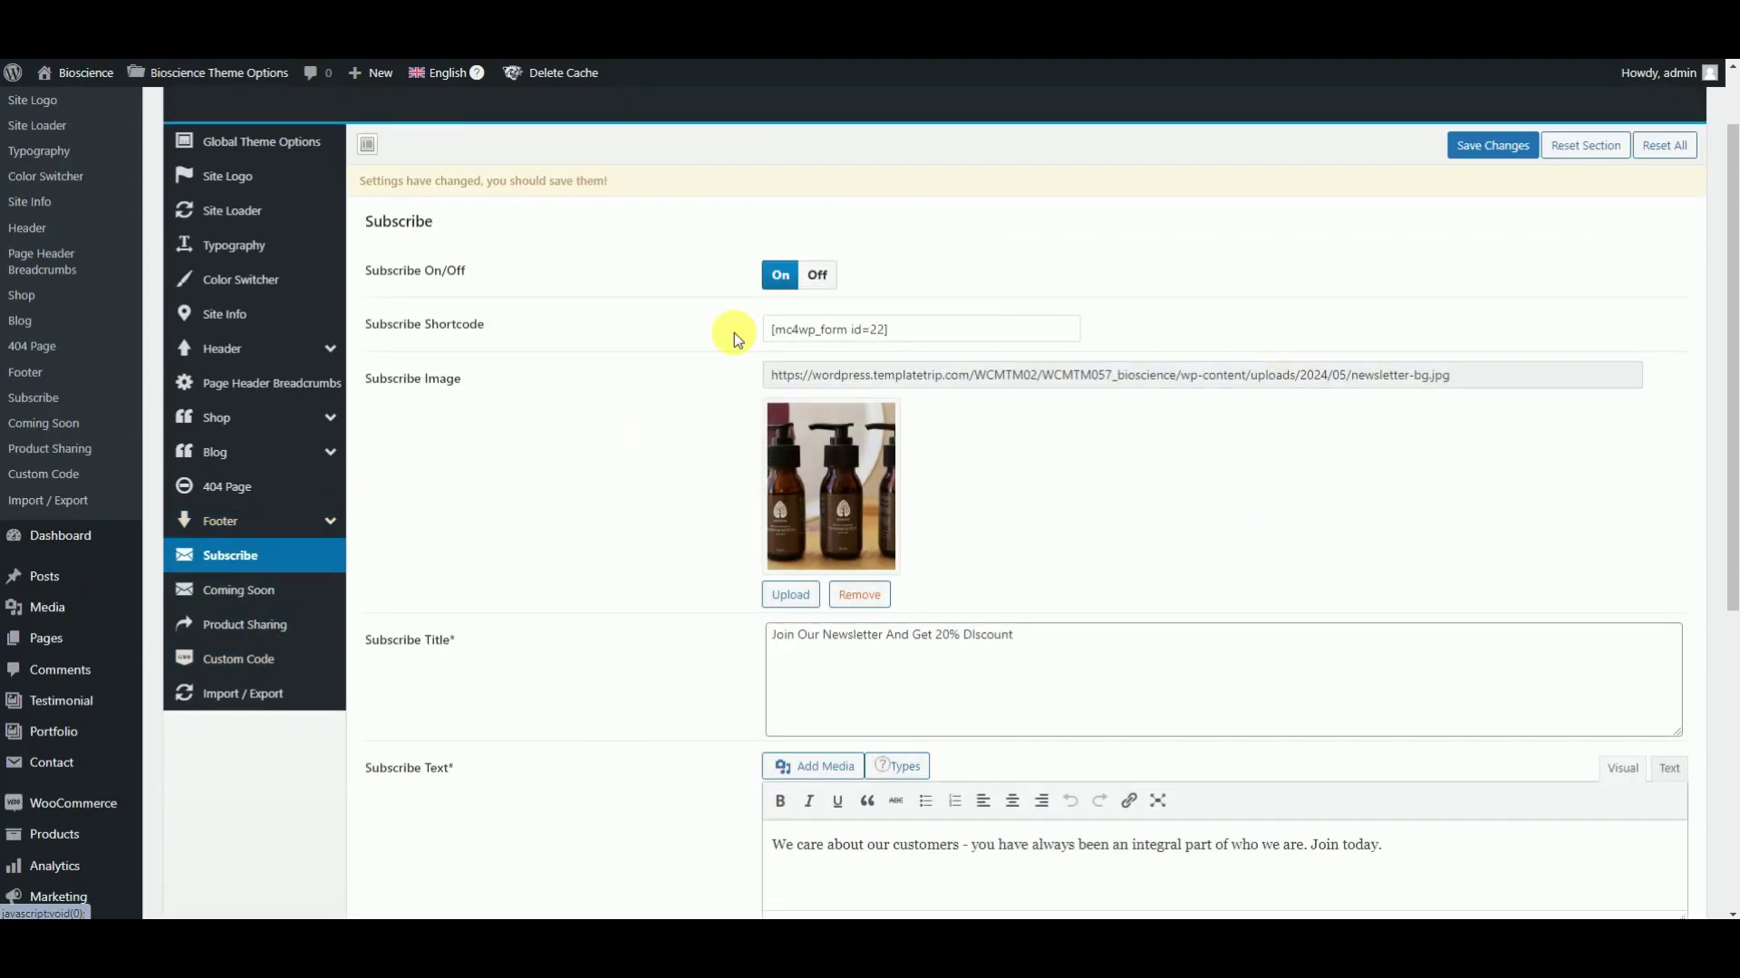
left_click(820, 274)
left_click(785, 274)
scroll(834, 376, "down", 1)
scroll(834, 376, "down", 3)
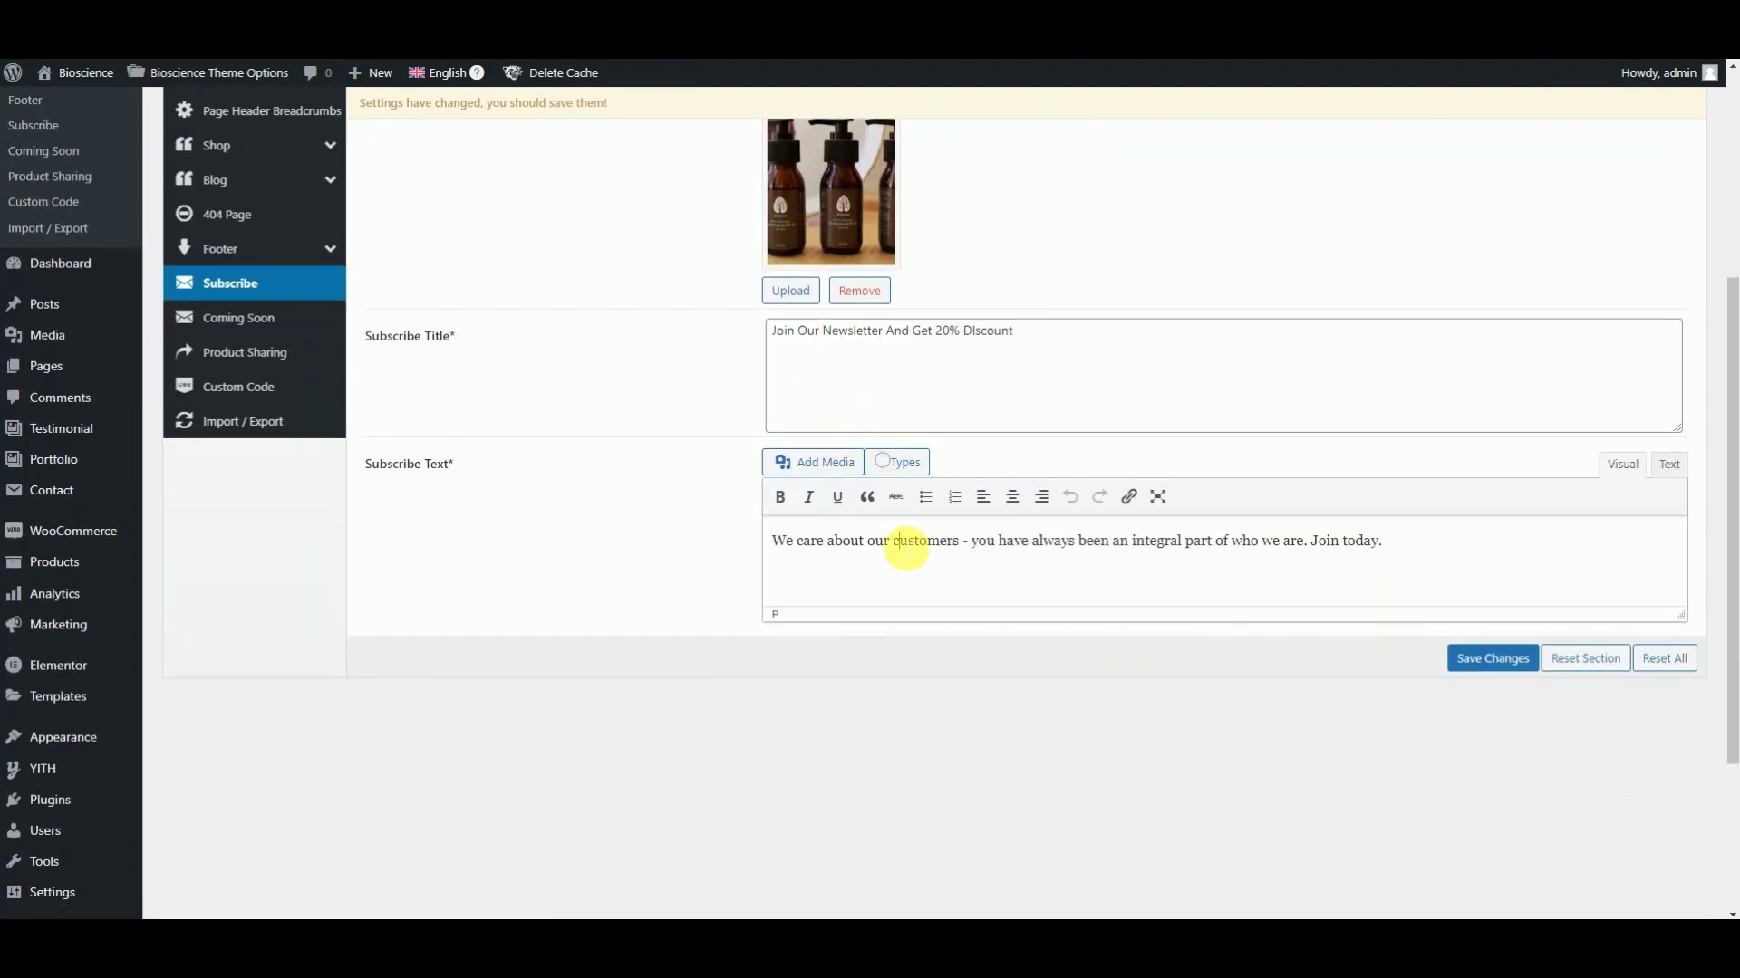
left_click(873, 365)
- Examine the Coming Soon options, including the title, text, shortcode, image settings and date
left_click(264, 318)
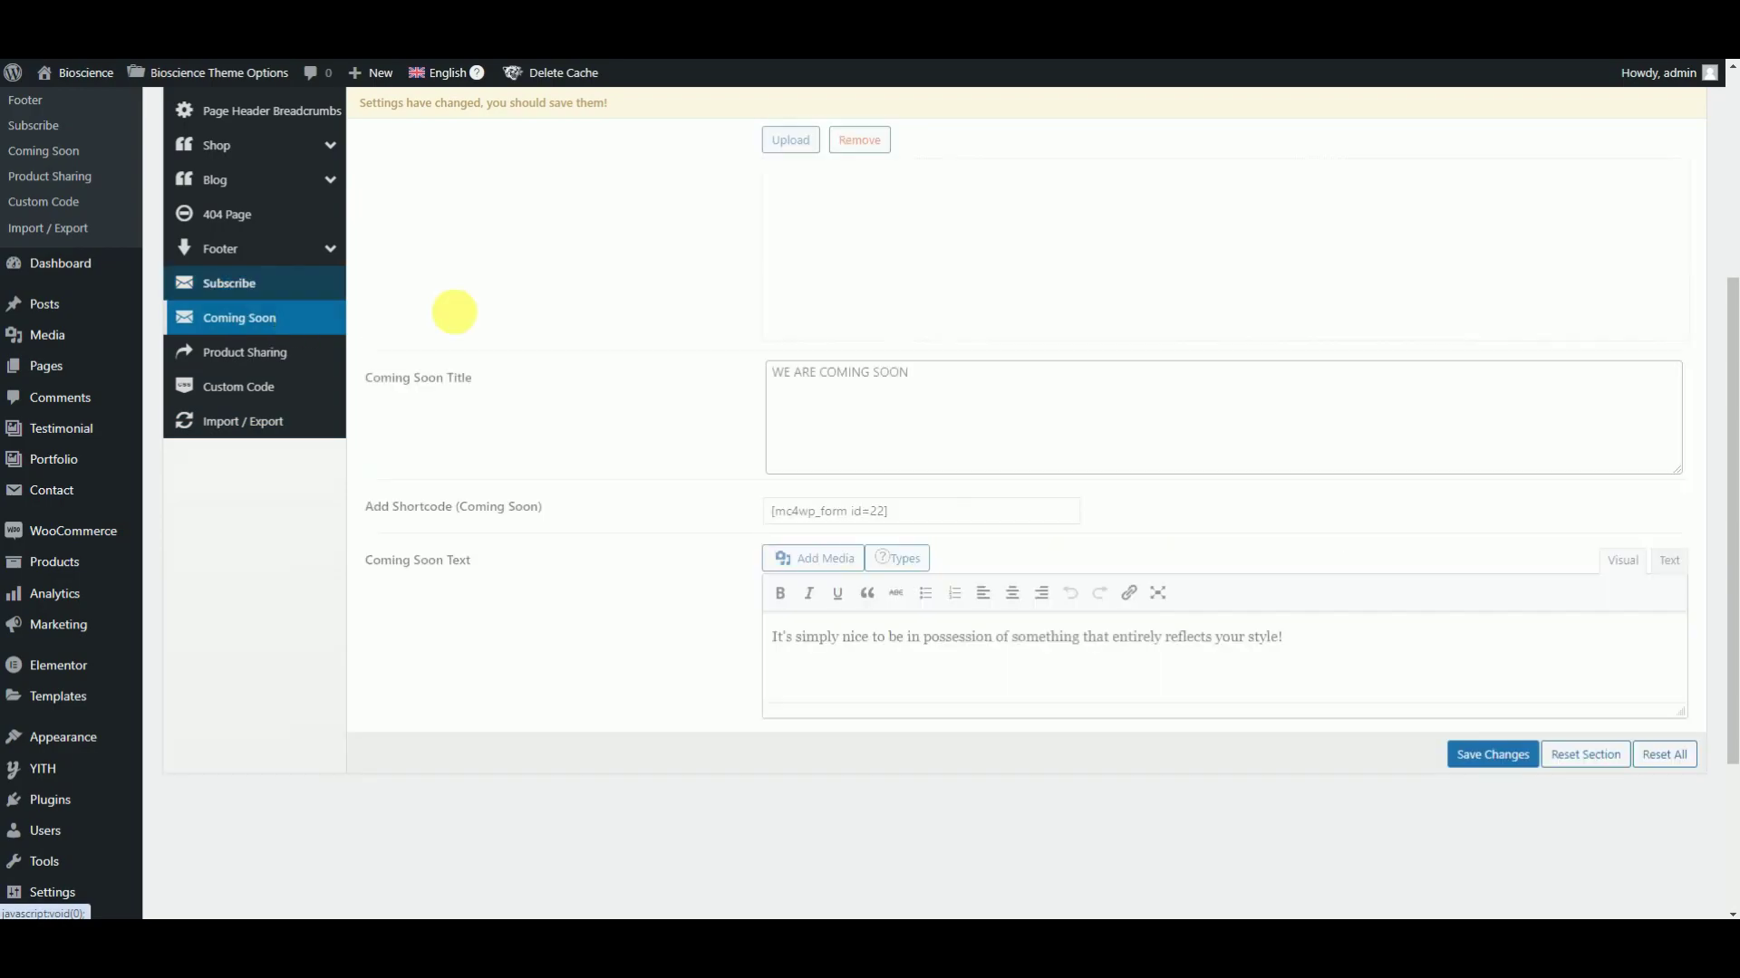
left_click(883, 485)
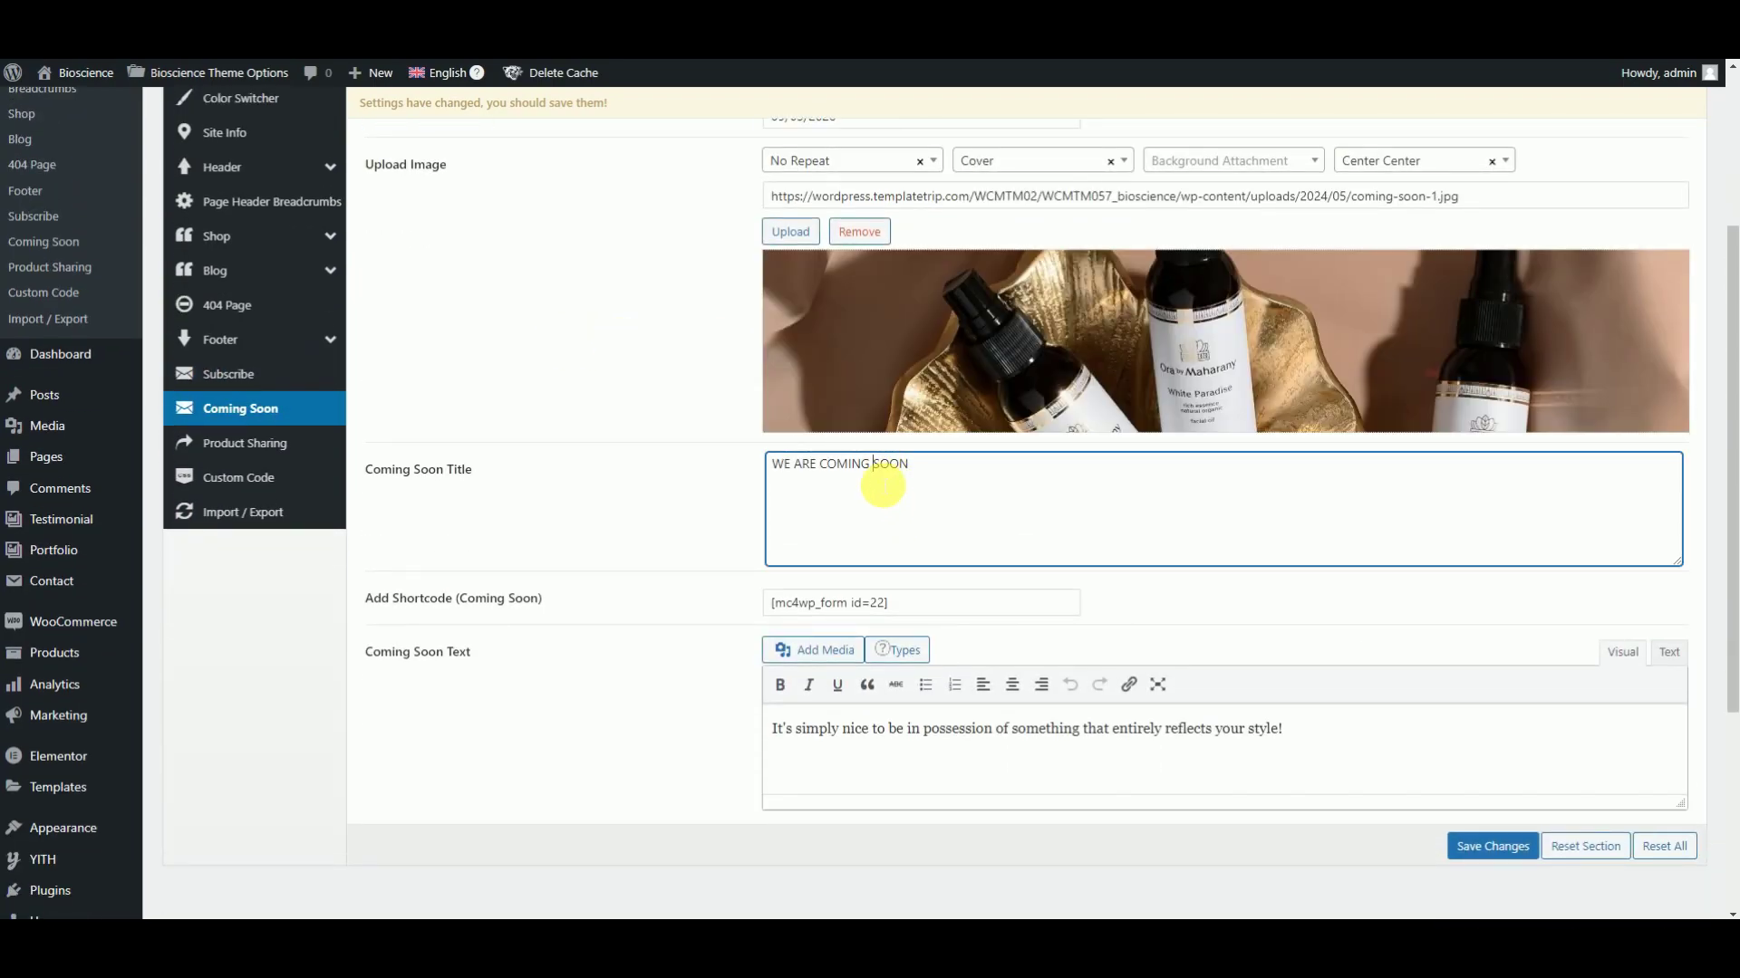
left_click(960, 730)
left_click(926, 604)
scroll(893, 283, "up", 3)
left_click(1017, 381)
left_click(1003, 377)
left_click(934, 329)
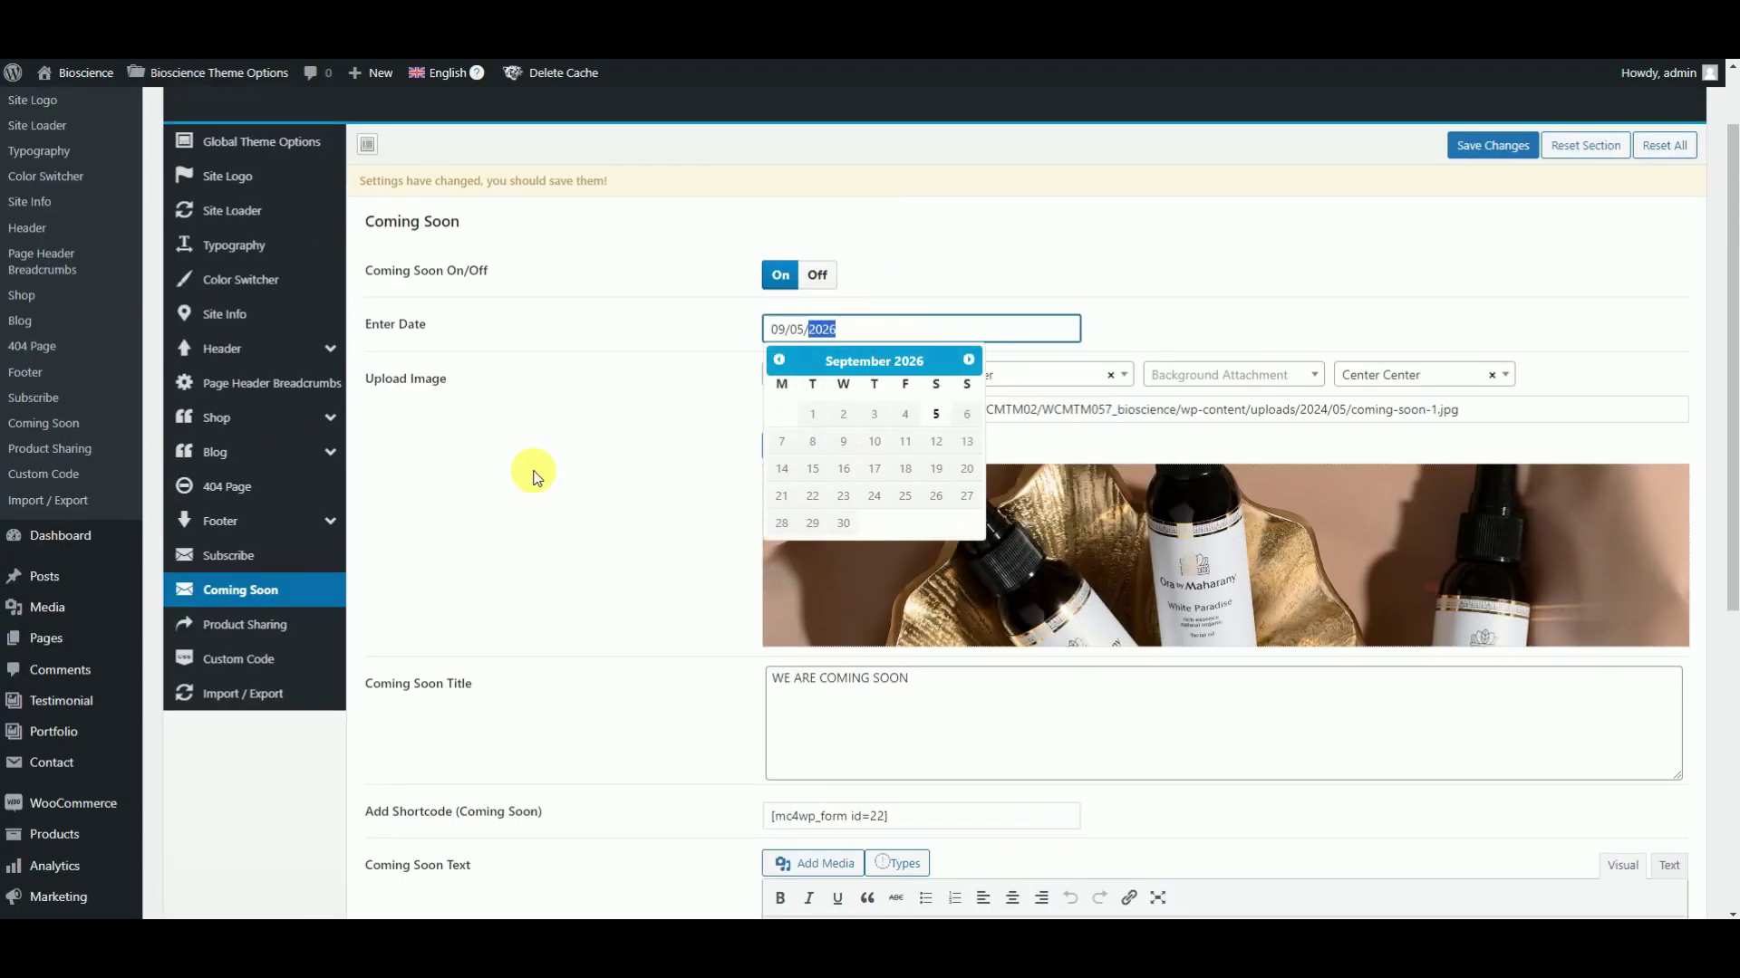
- Check the Product Sharing switches and the Custom Code fields, and save the theme options
left_click(249, 624)
left_click(777, 471)
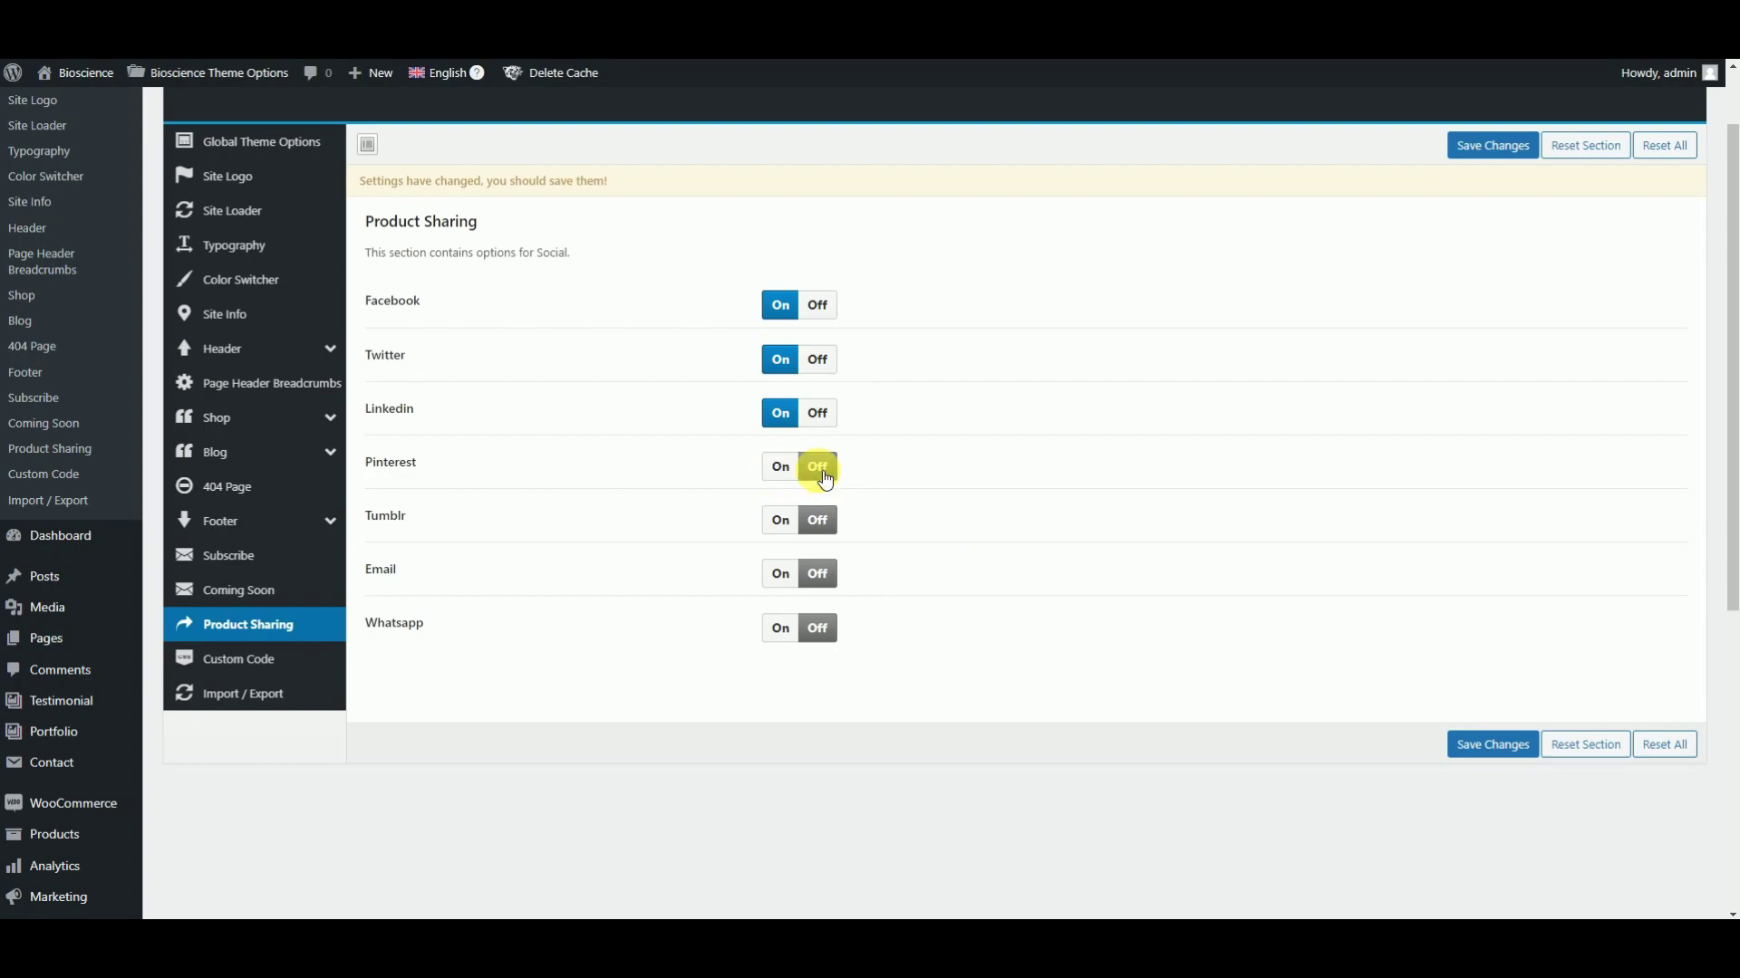
left_click(231, 660)
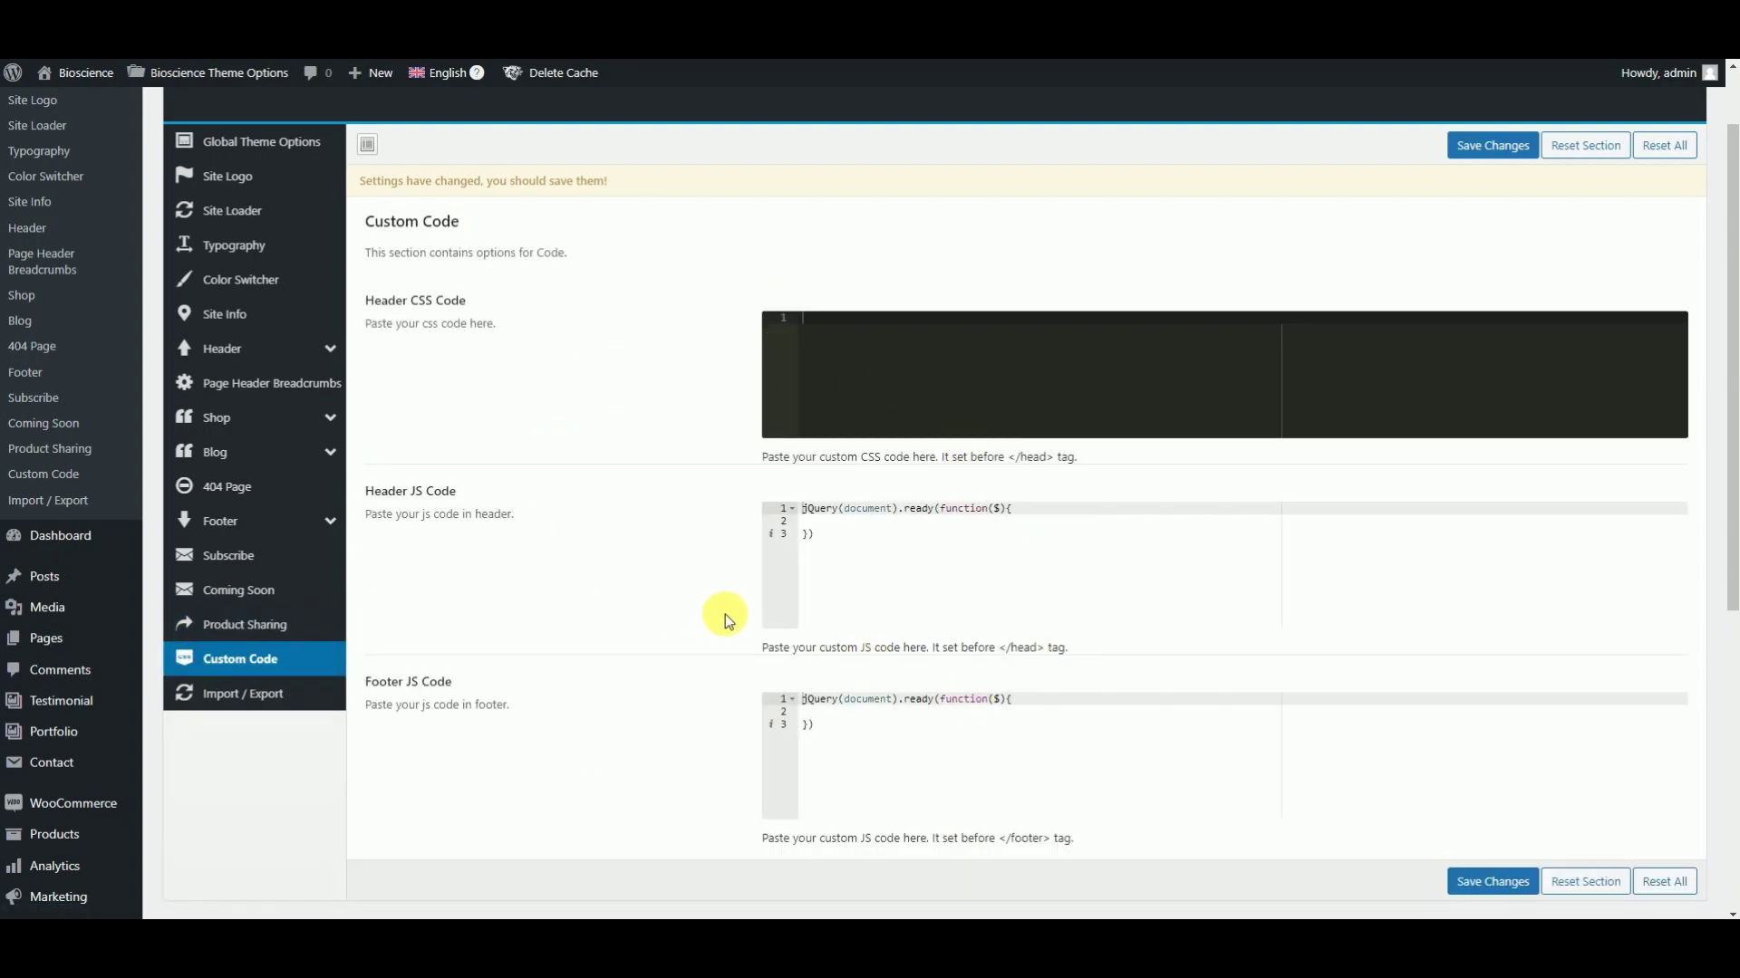
left_click(1479, 879)
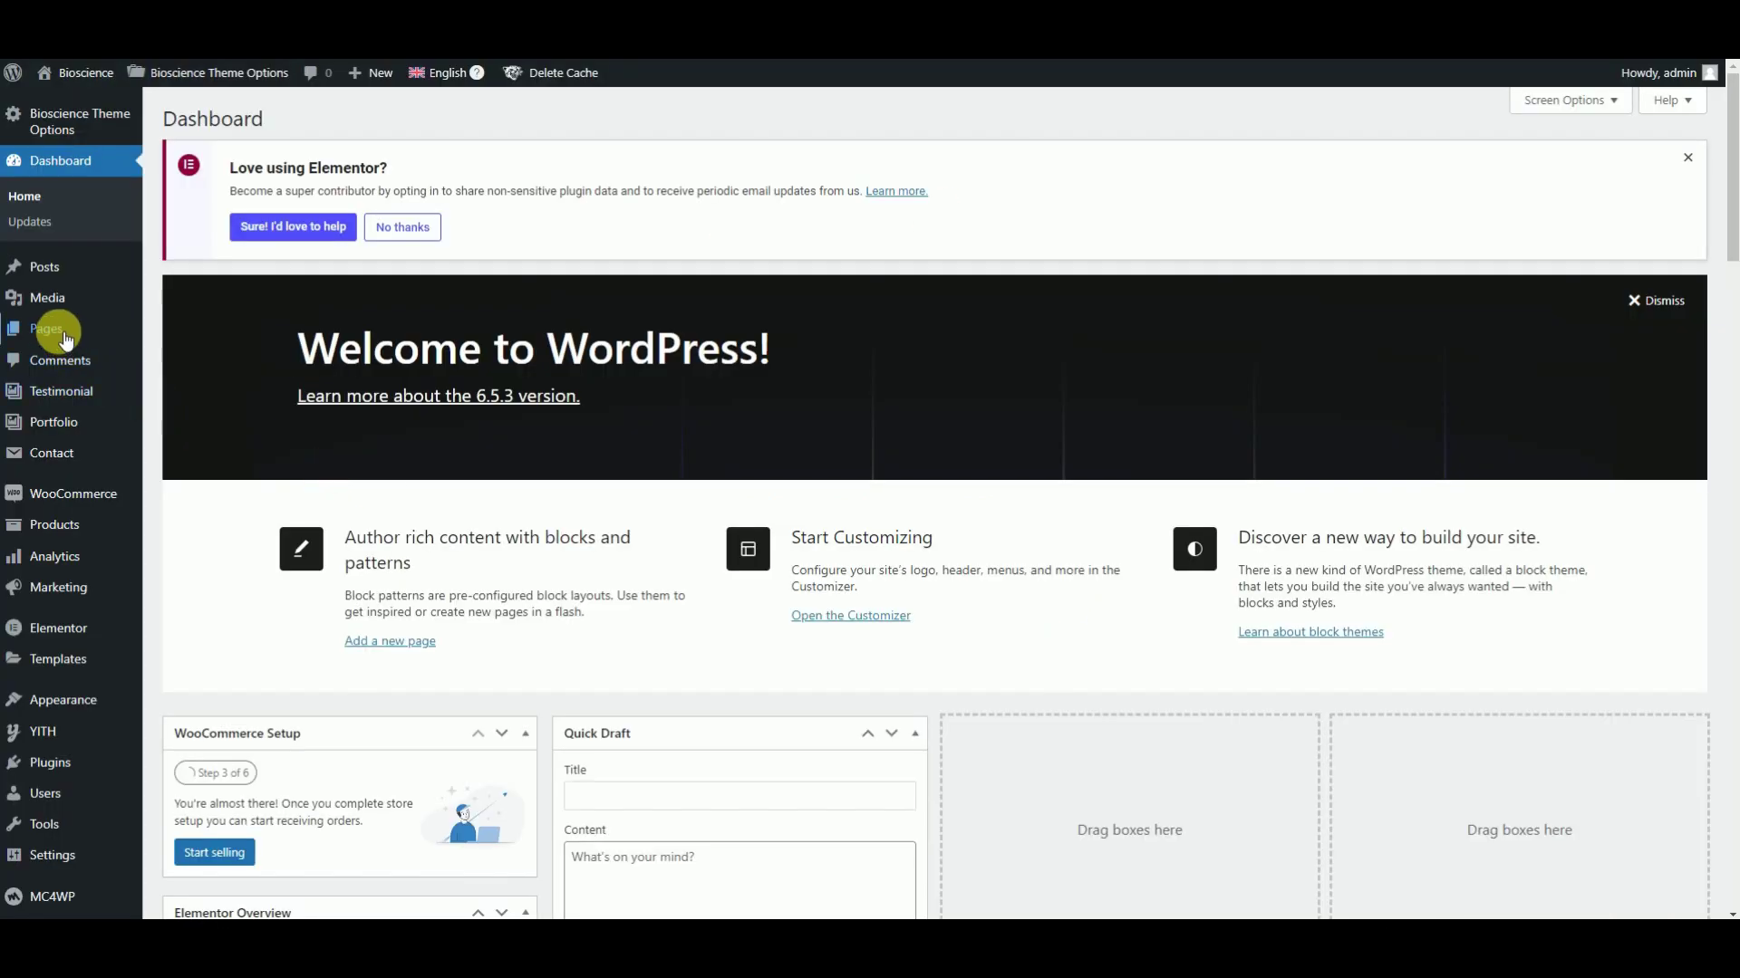
- Create a new page titled Demo and open it for editing with Elementor
mouse_move(45, 329)
left_click(184, 359)
left_click(418, 205)
type("Demo")
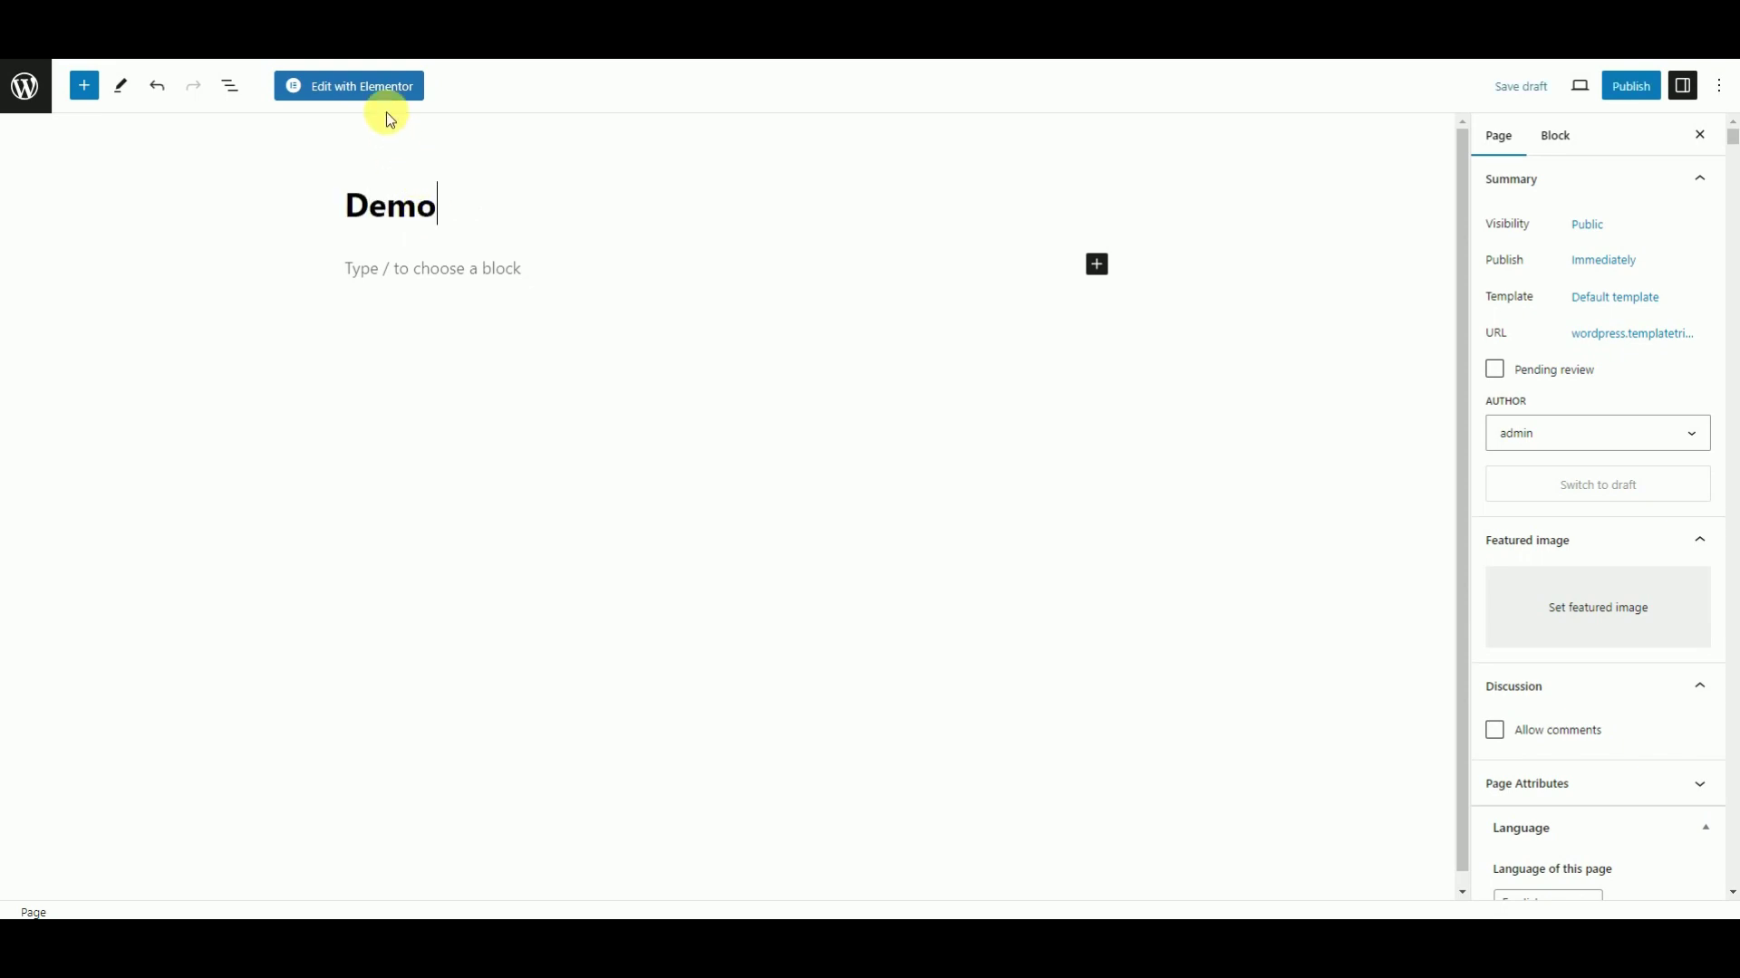
left_click(386, 88)
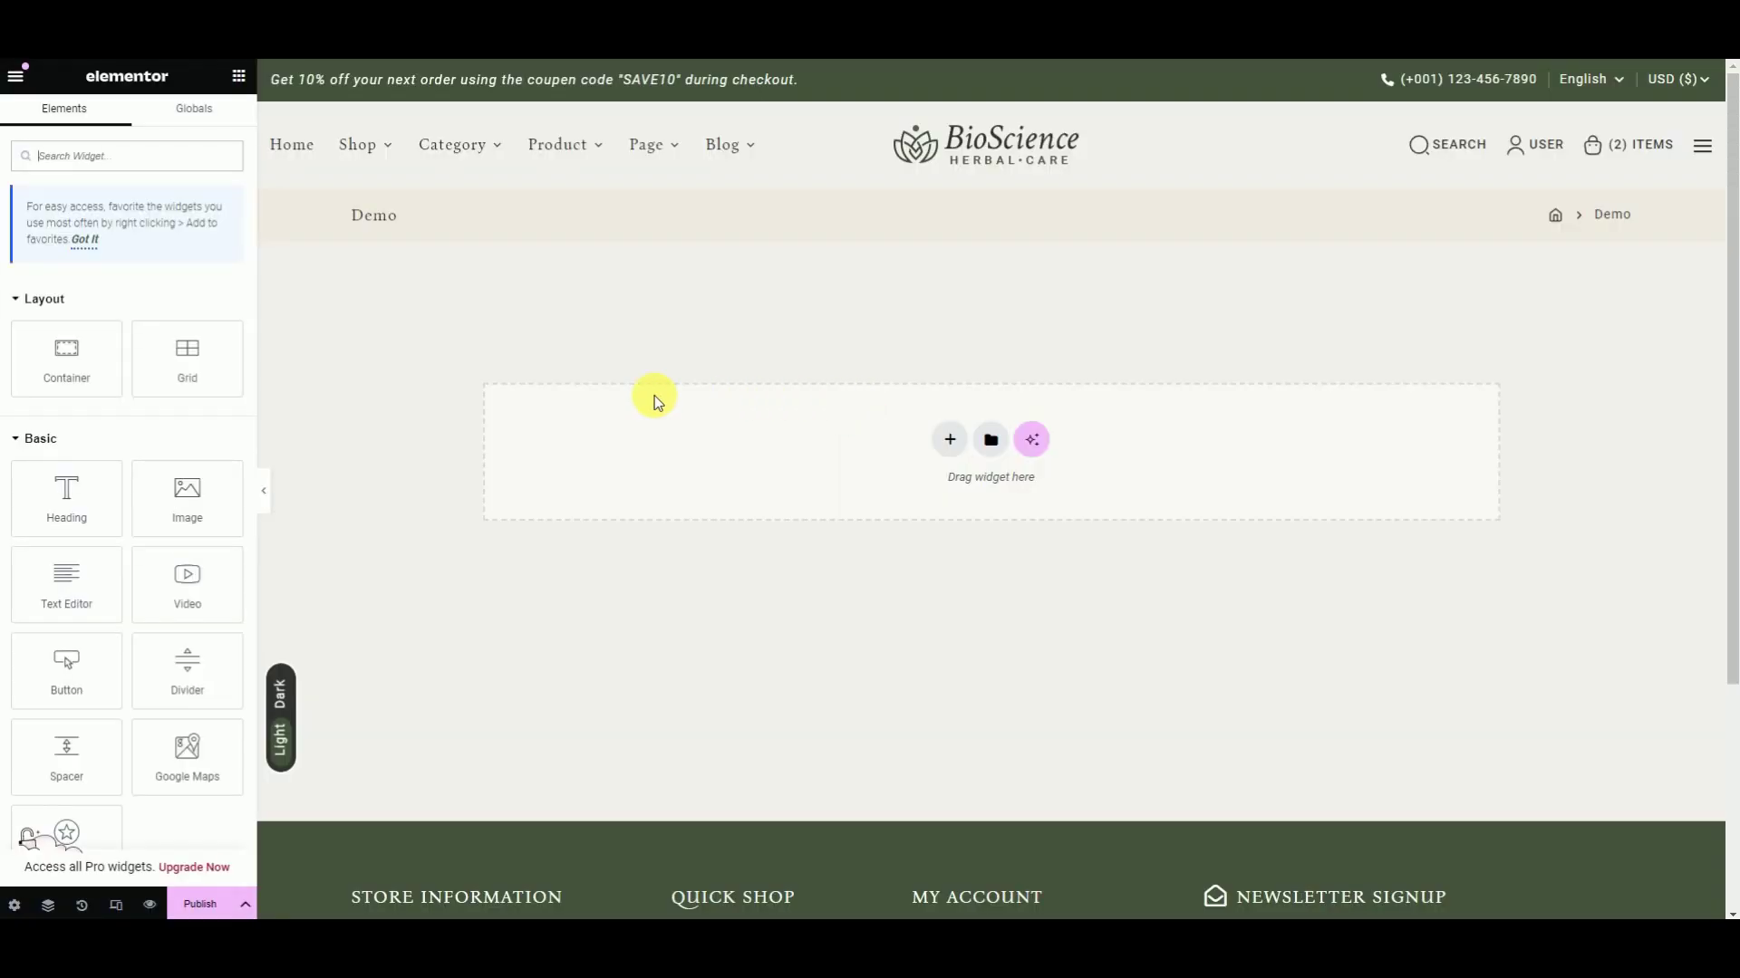
- Browse the full Elementor widget list, including the General, Smash Balloon and bioscience widget groups
scroll(136, 462, "down", 15)
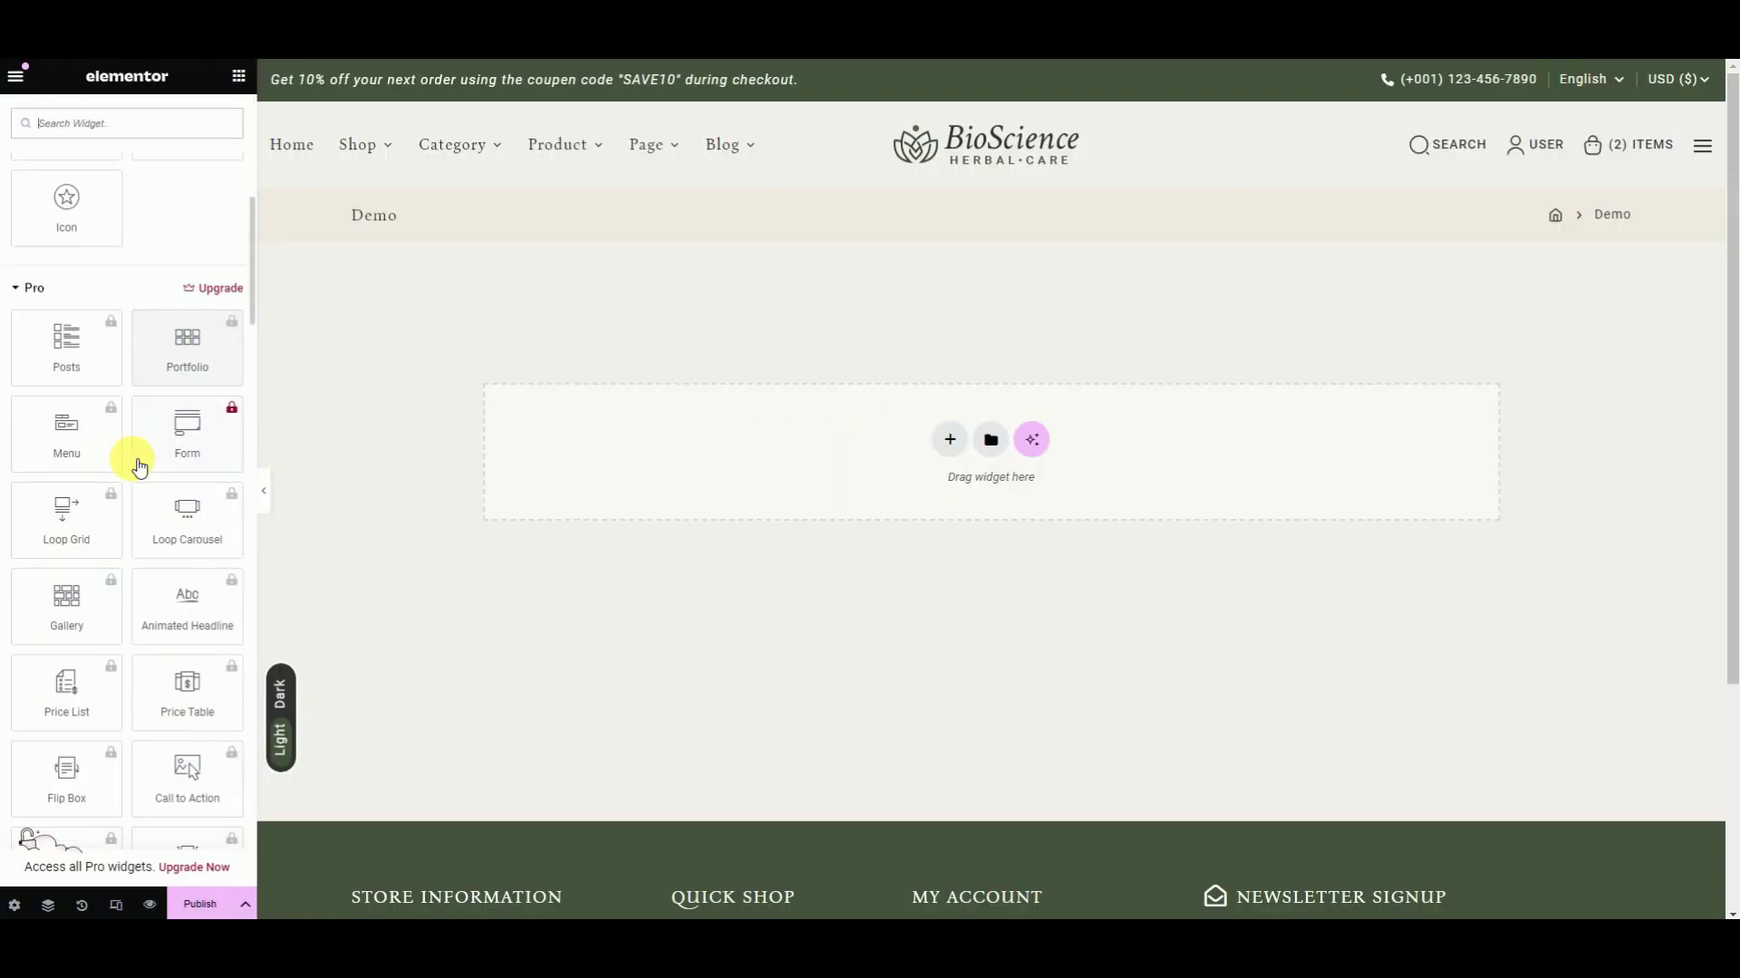
scroll(134, 465, "down", 15)
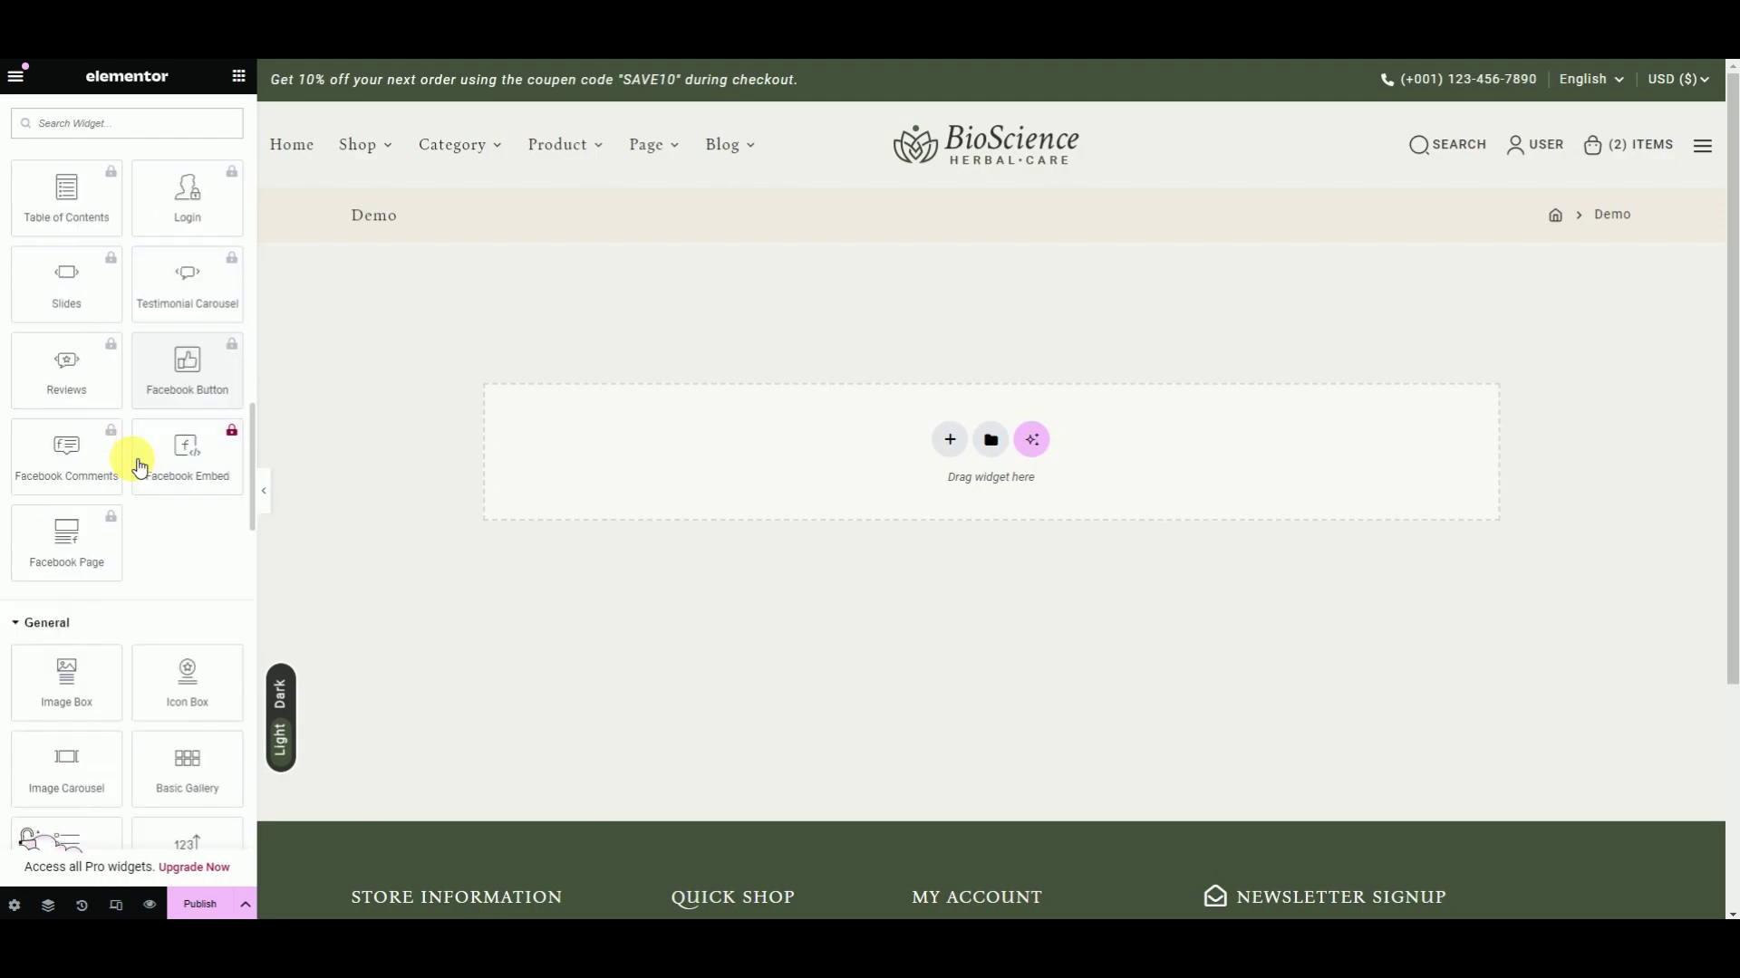
scroll(133, 460, "down", 15)
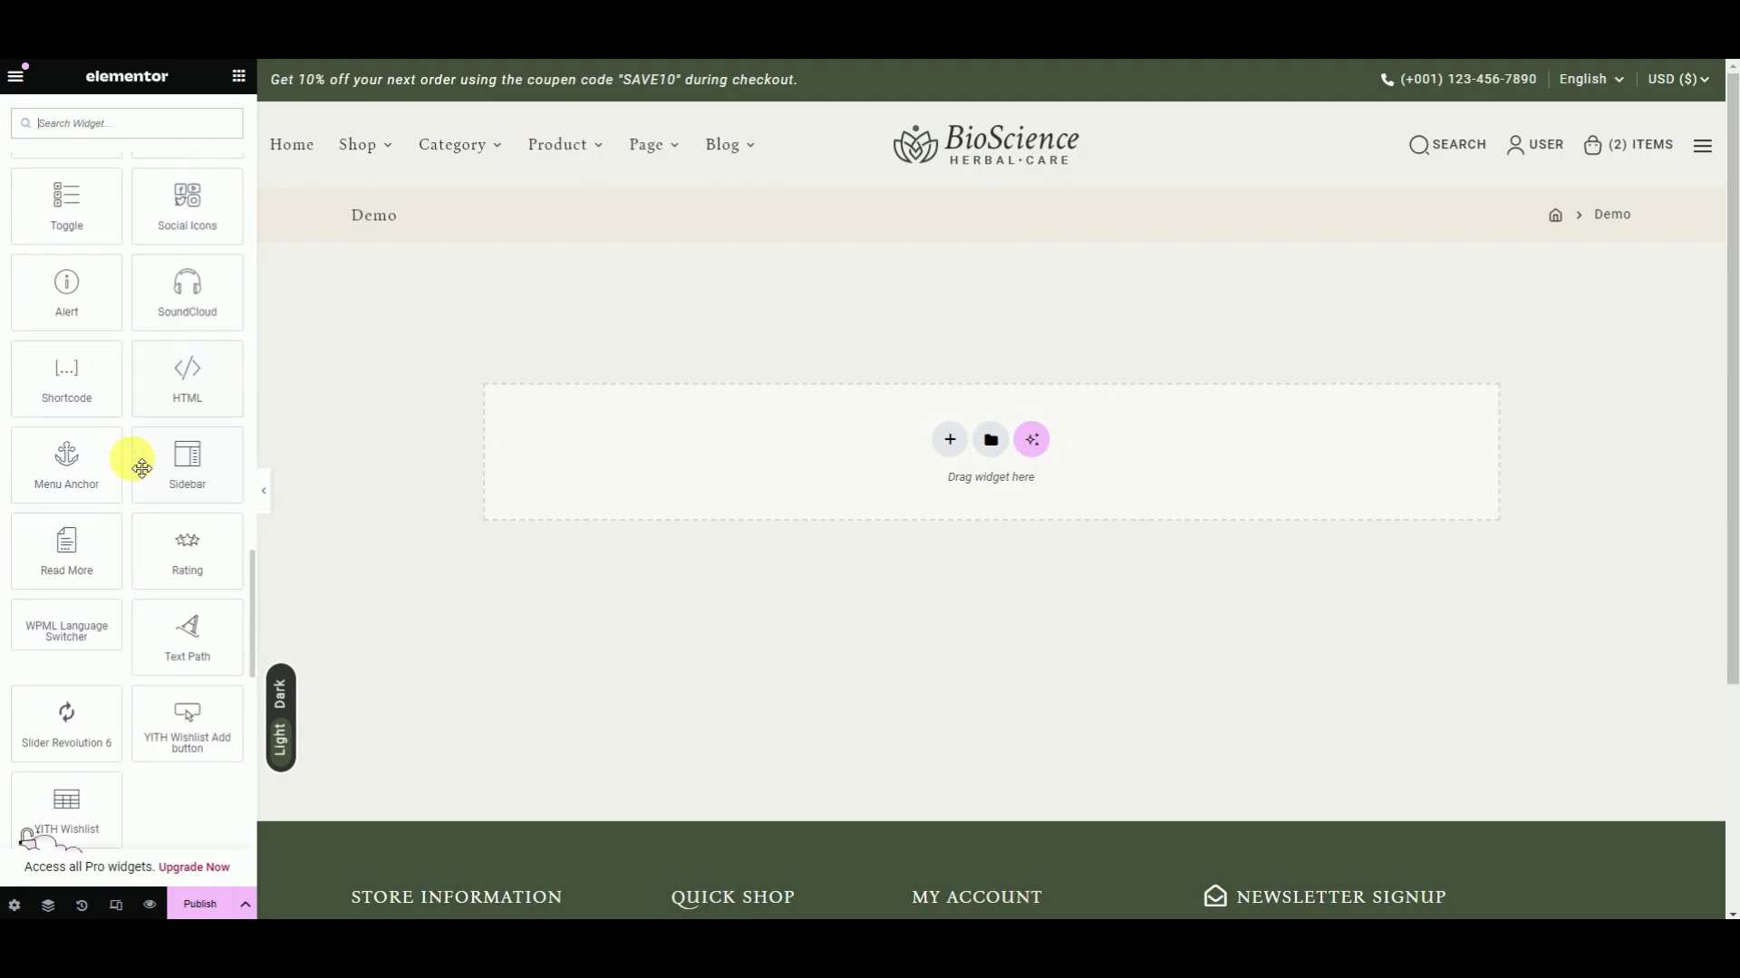
scroll(134, 464, "down", 6)
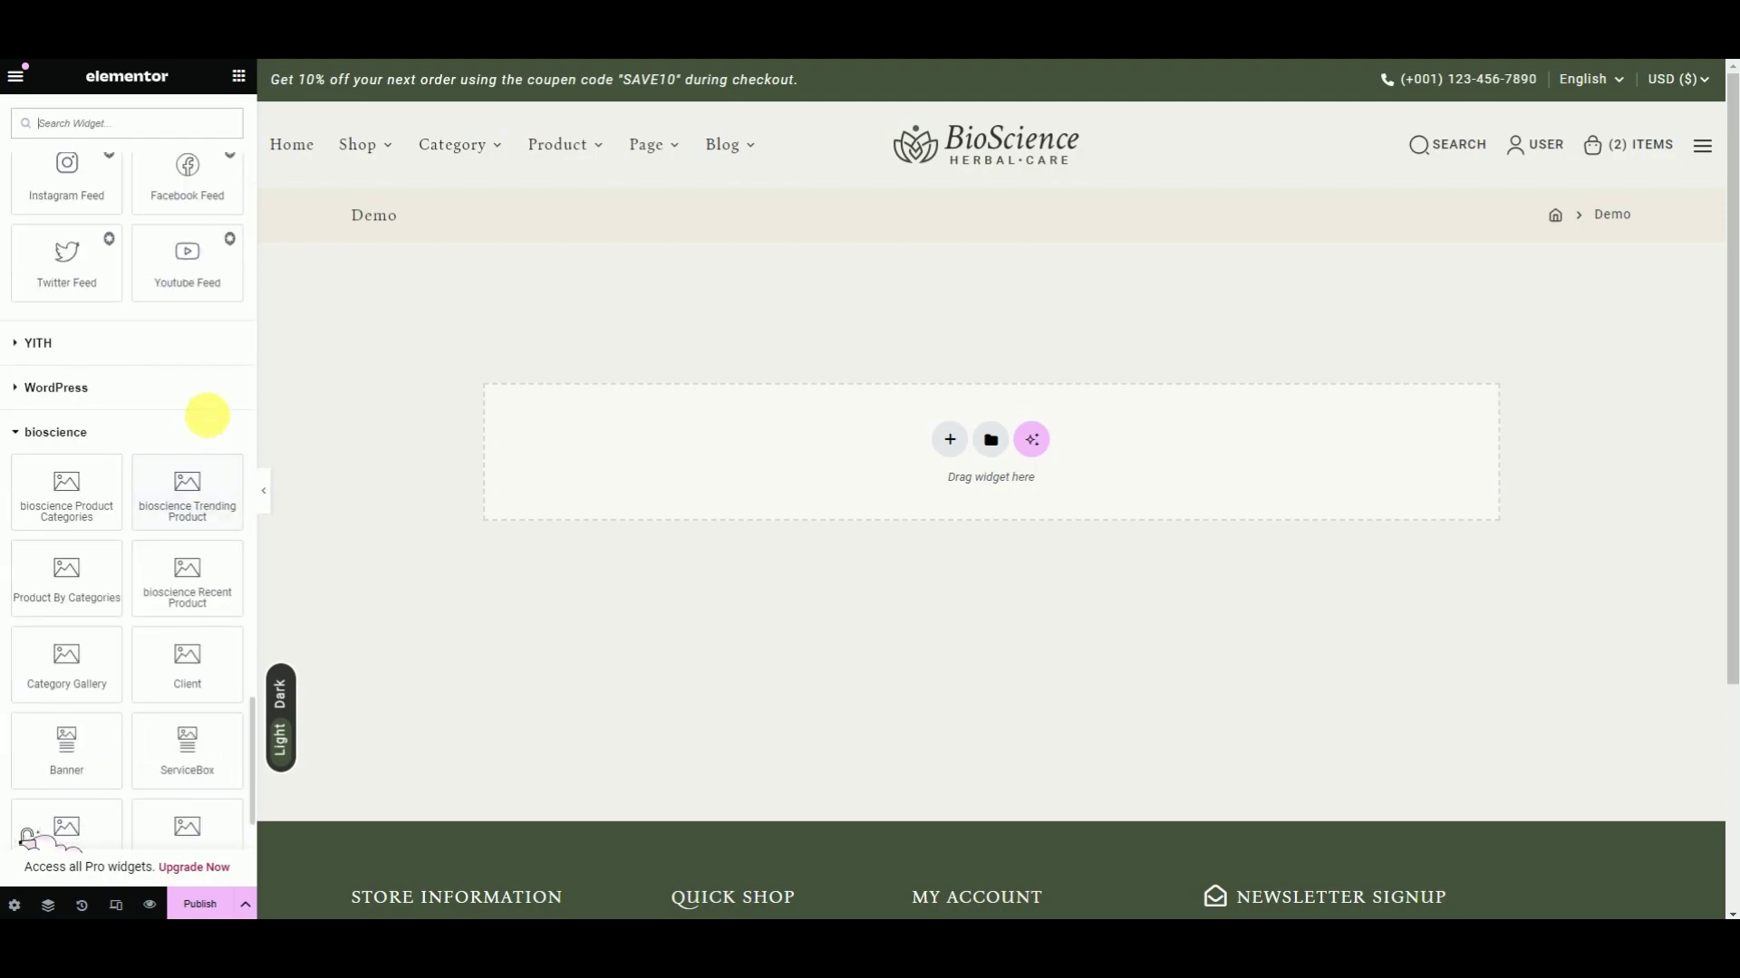
scroll(212, 423, "down", 4)
scroll(210, 424, "up", 20)
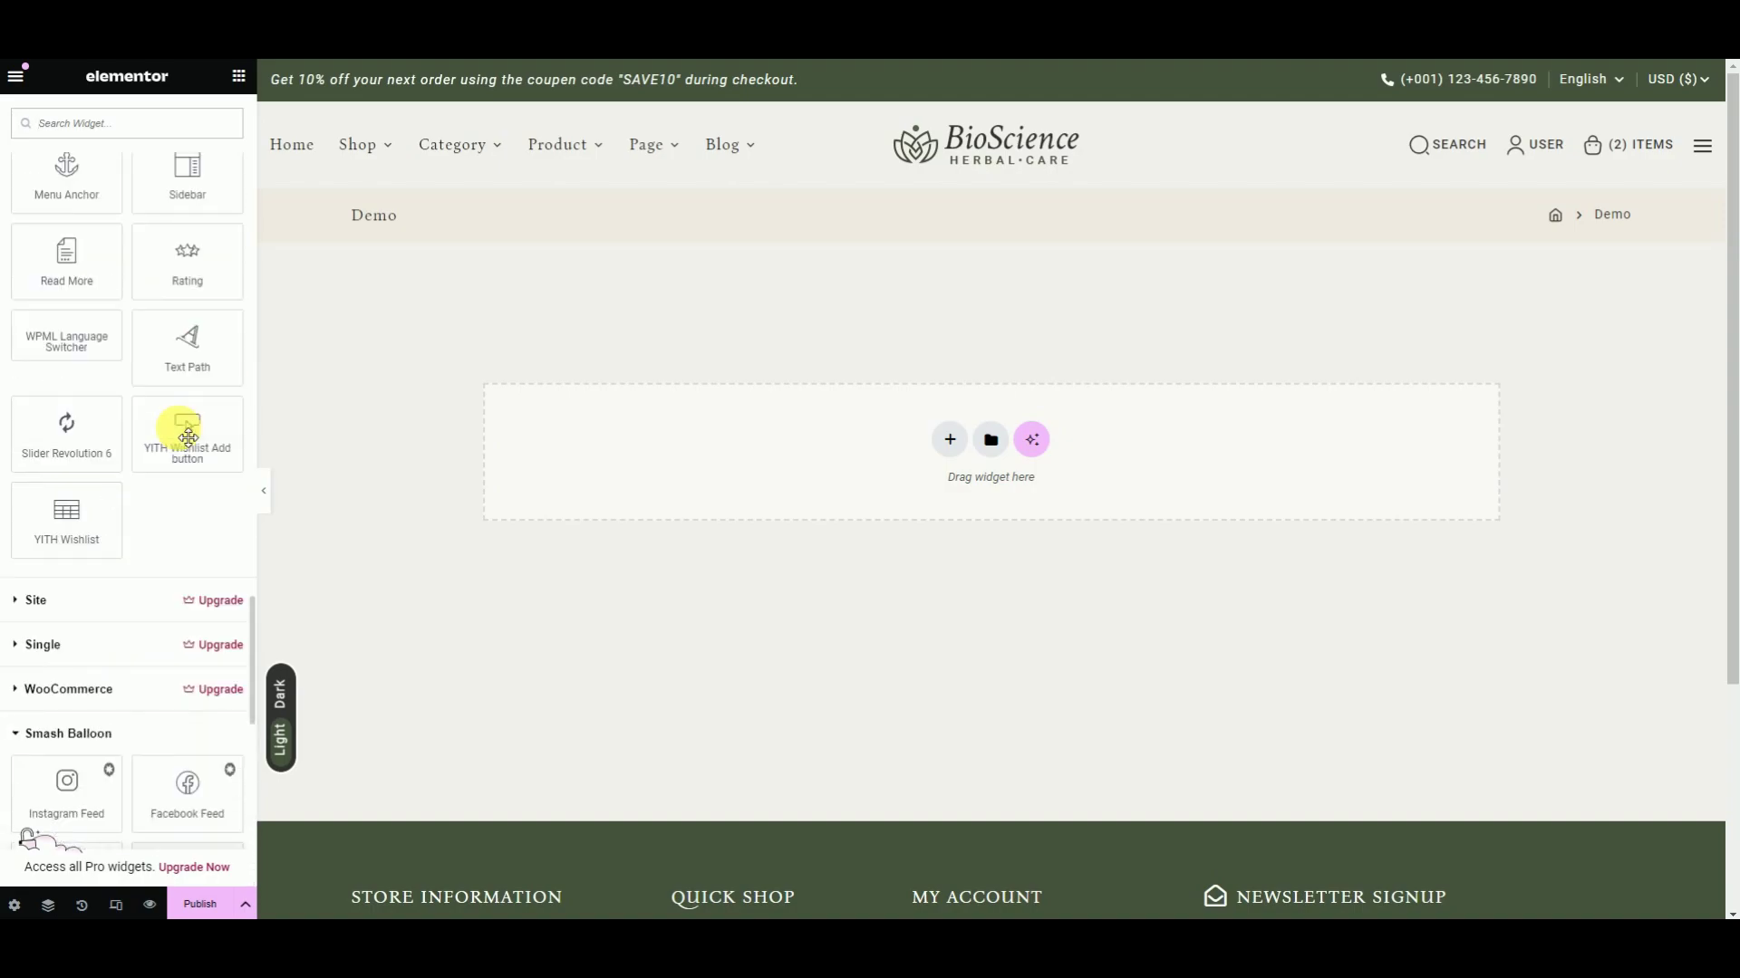
scroll(178, 429, "up", 15)
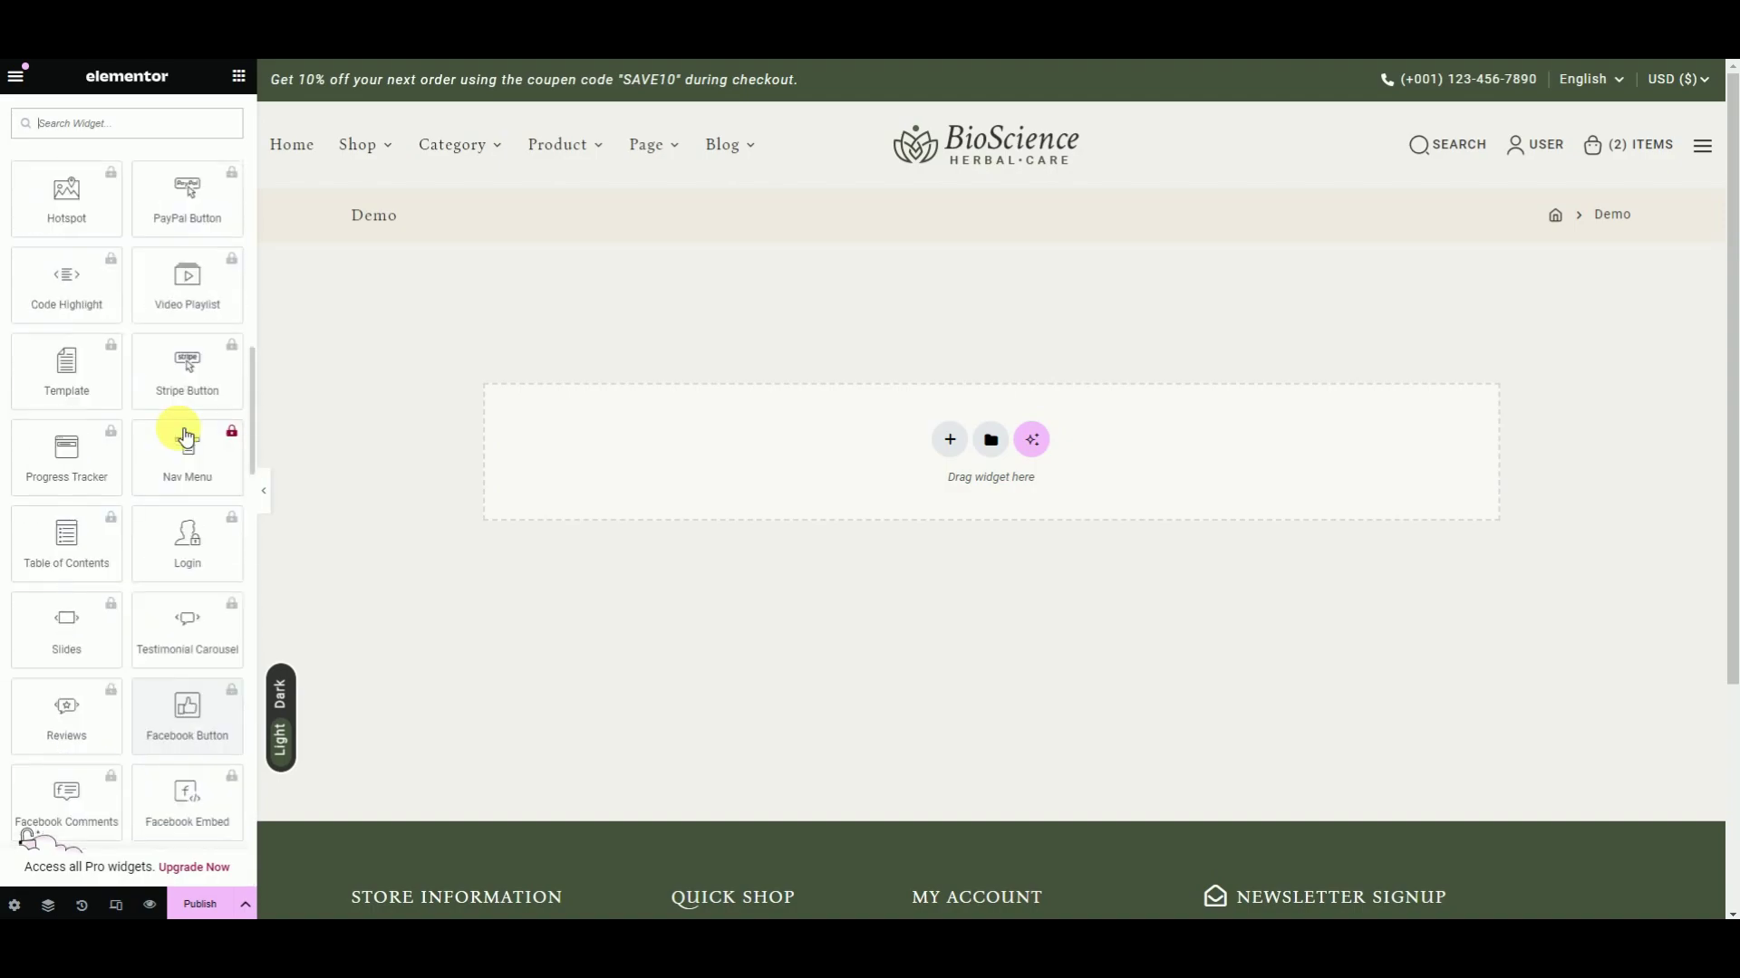
scroll(178, 417, "up", 6)
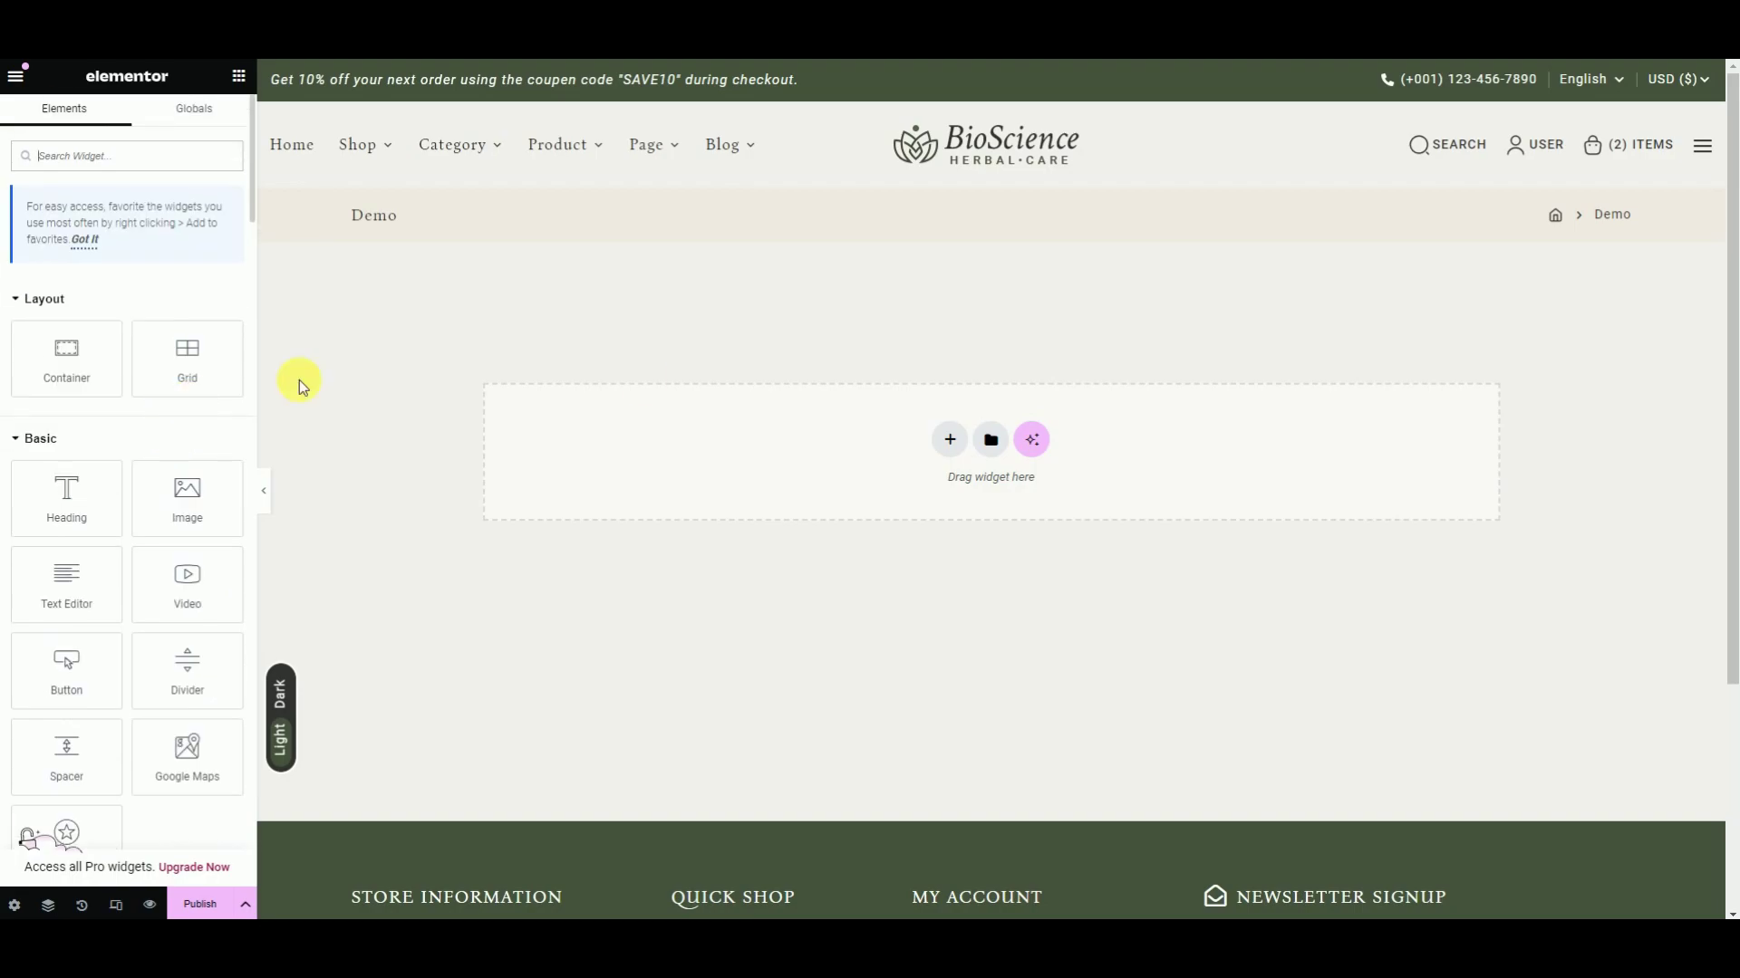
- Add a single-column Flexbox container to the Demo page and delete it
left_click(947, 439)
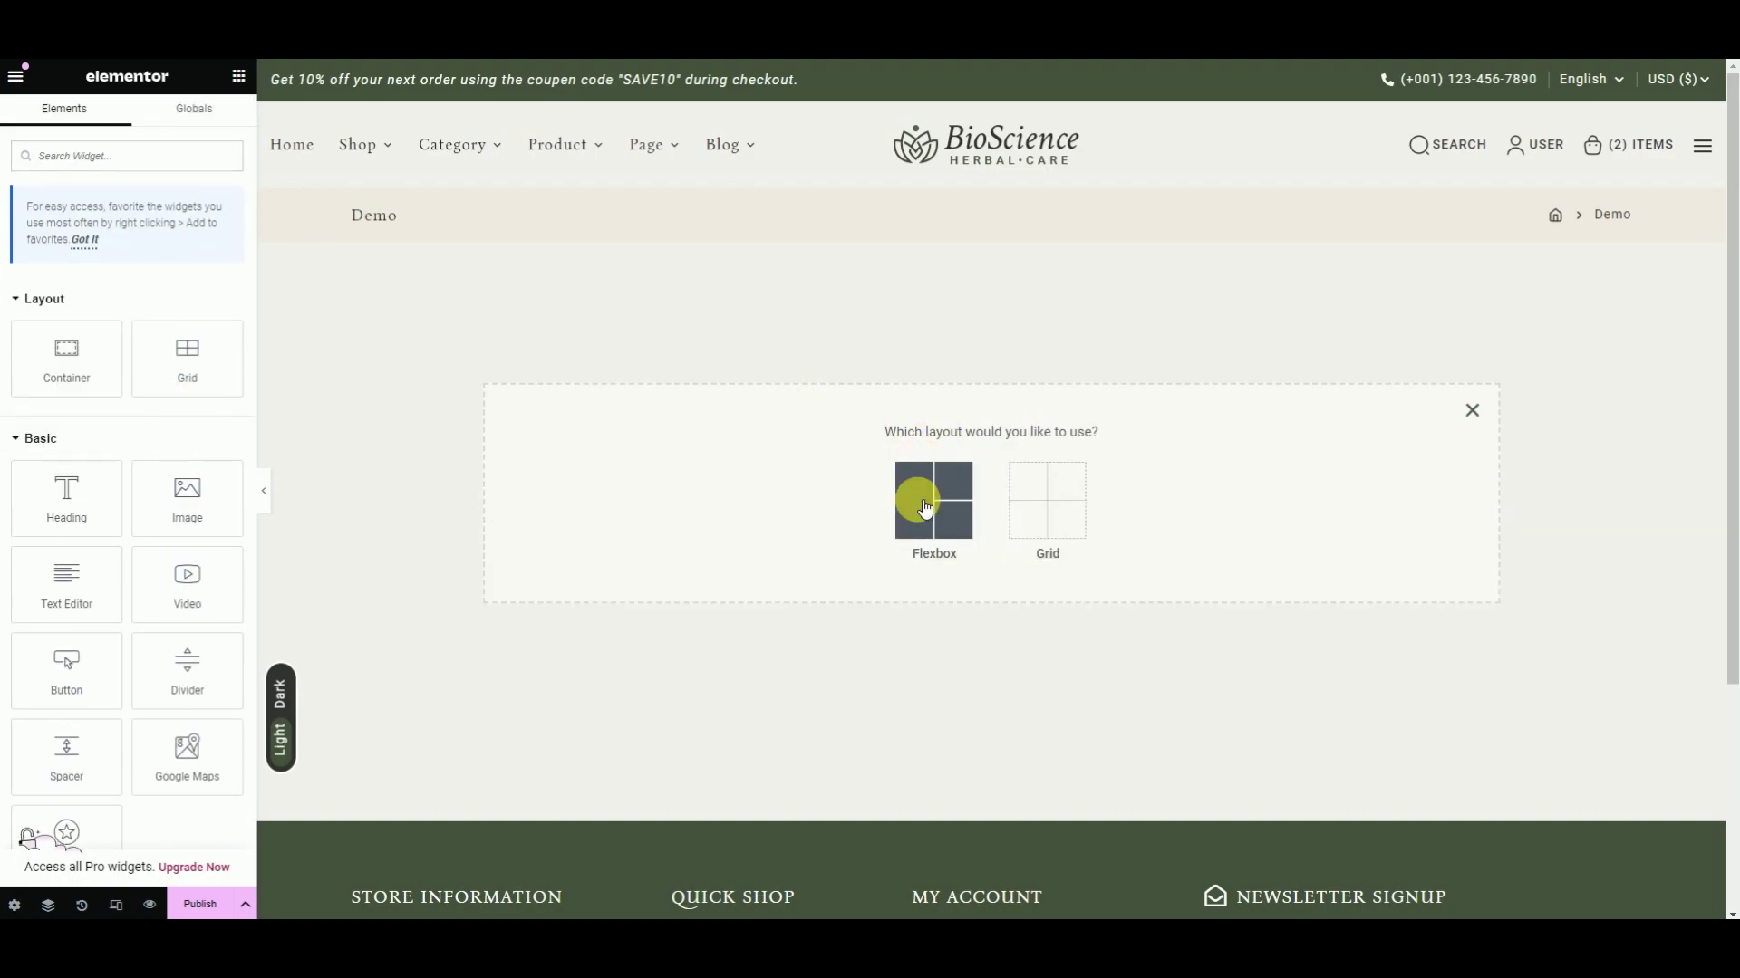
left_click(925, 491)
left_click(741, 480)
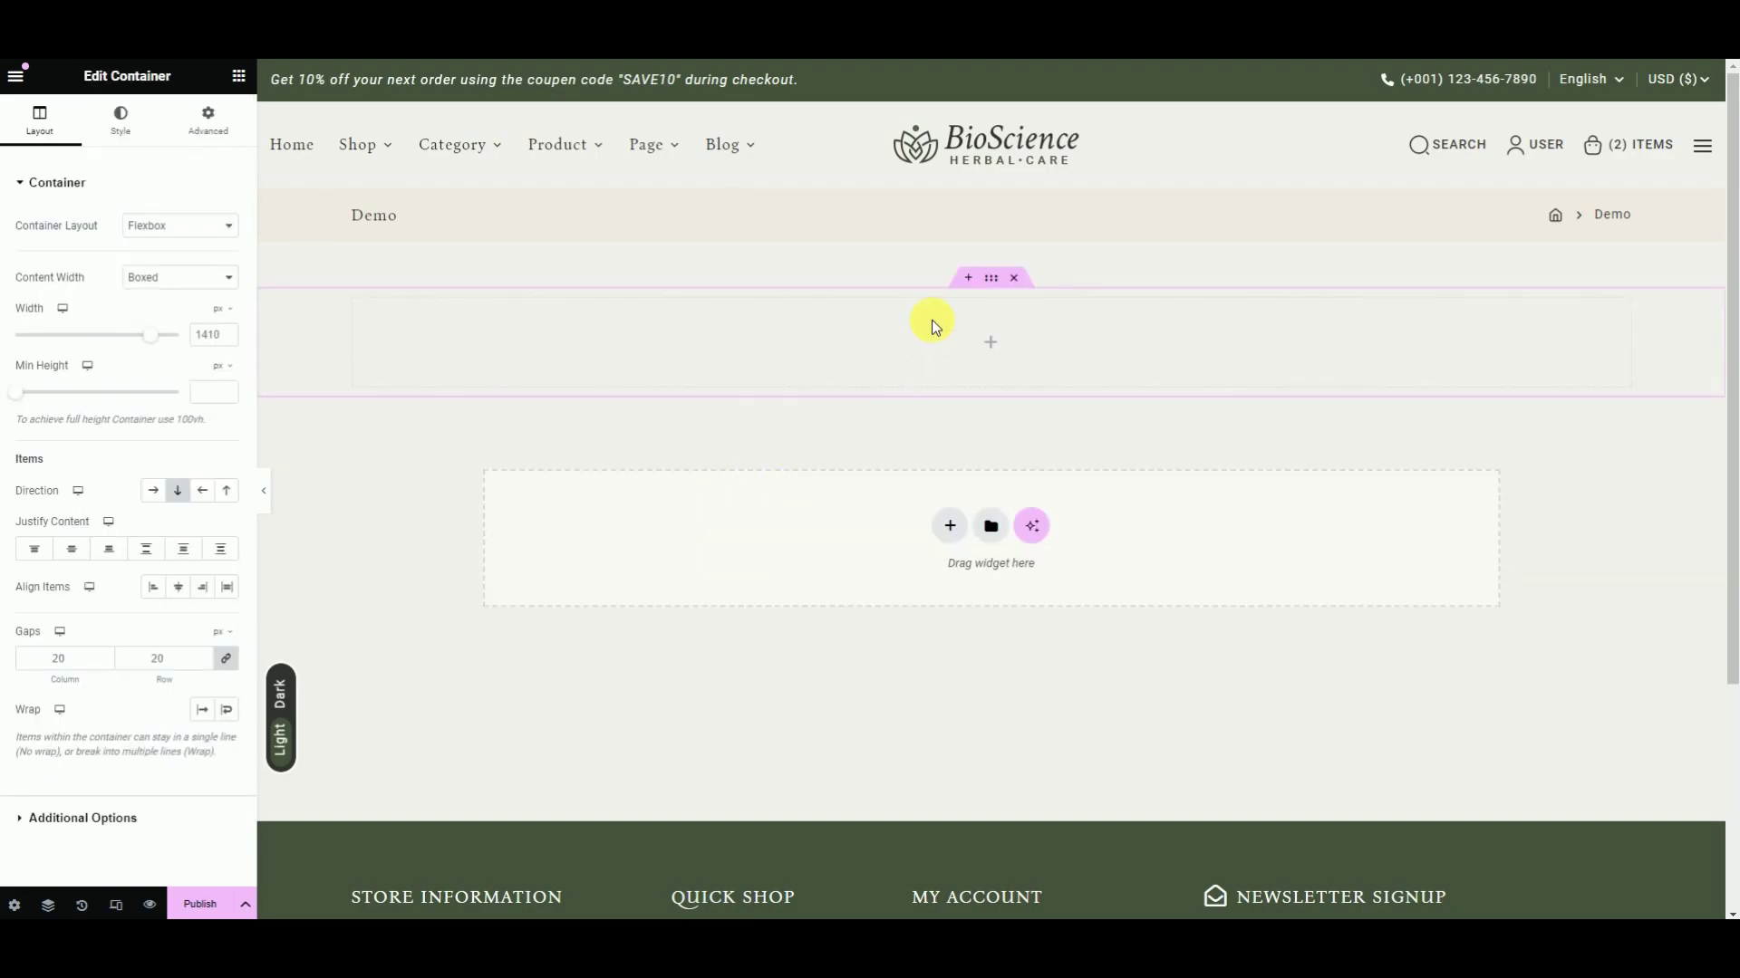
left_click(1014, 279)
- Add a two-column Flexbox container to the Demo page, select each column to view its settings, and delete the container
left_click(949, 442)
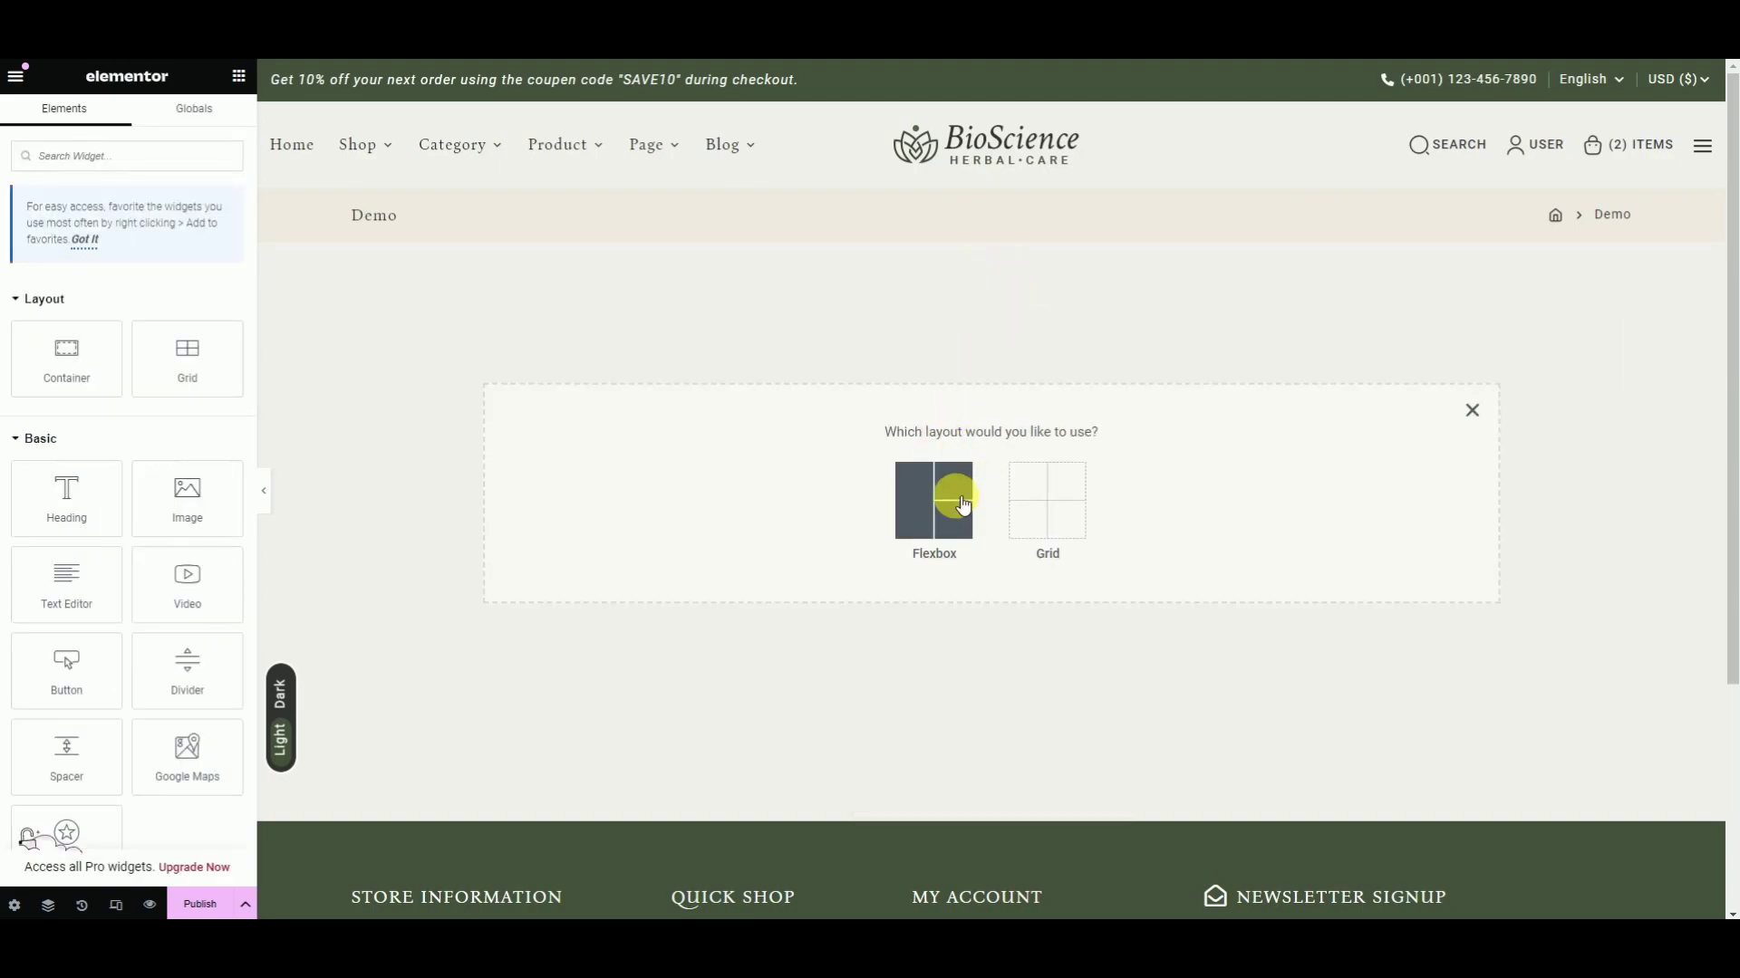
left_click(945, 482)
left_click(939, 474)
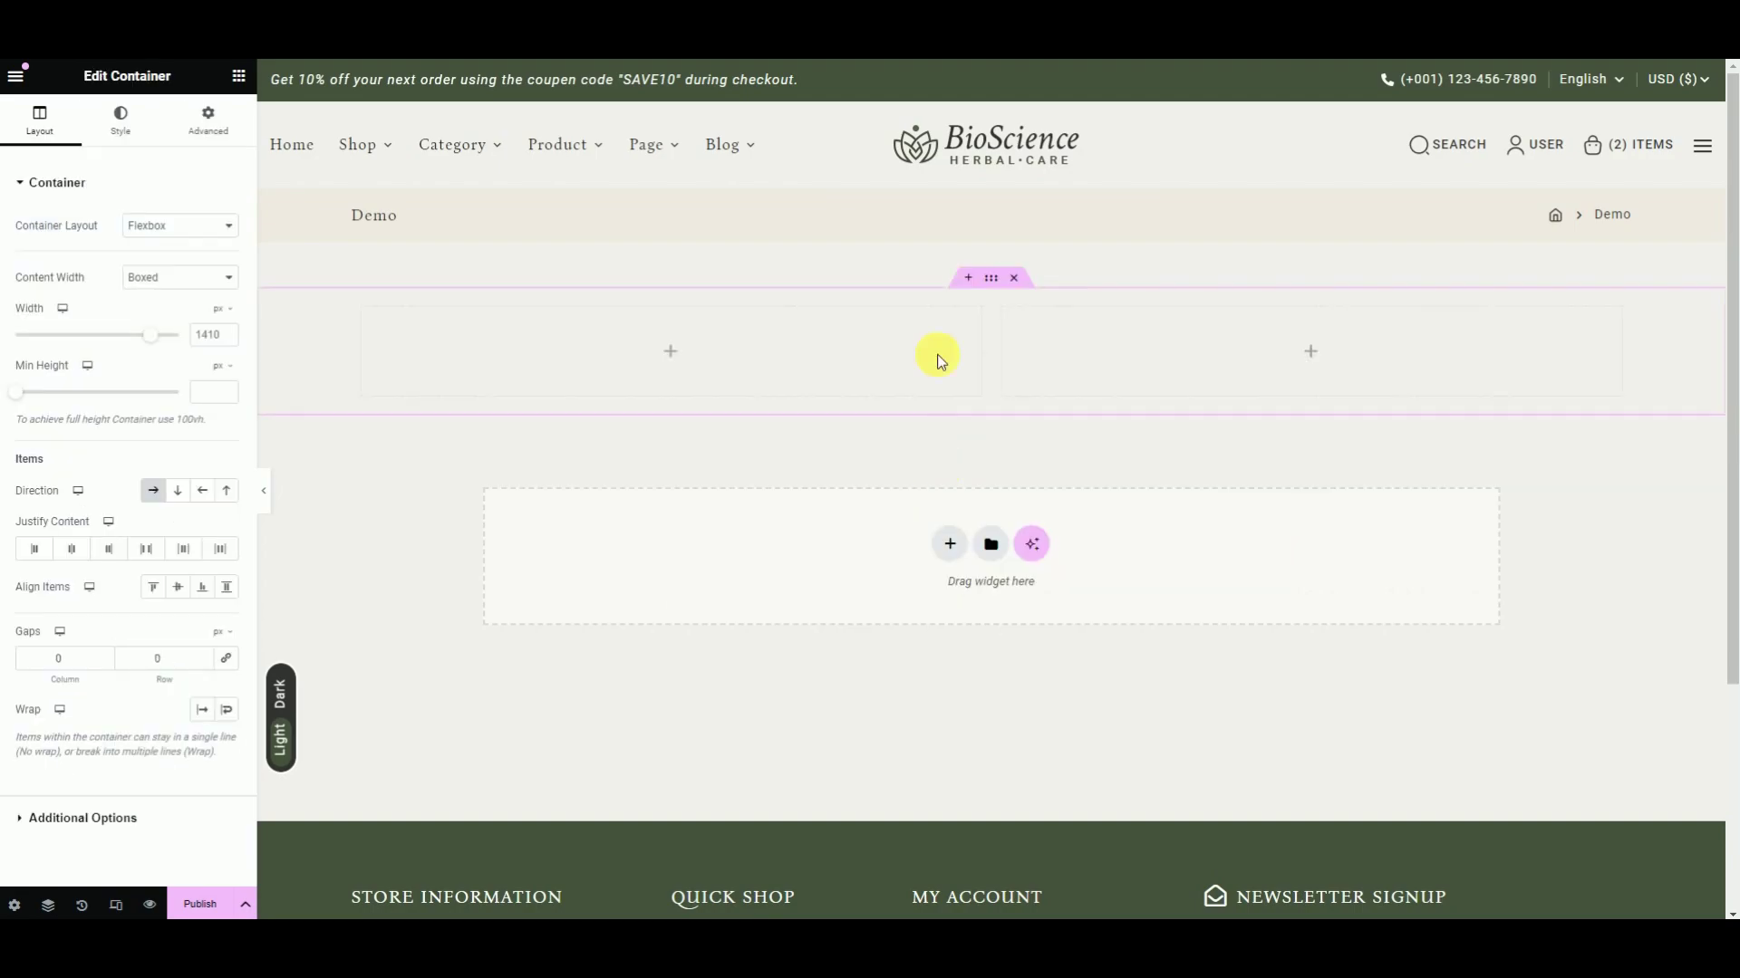
left_click(372, 311)
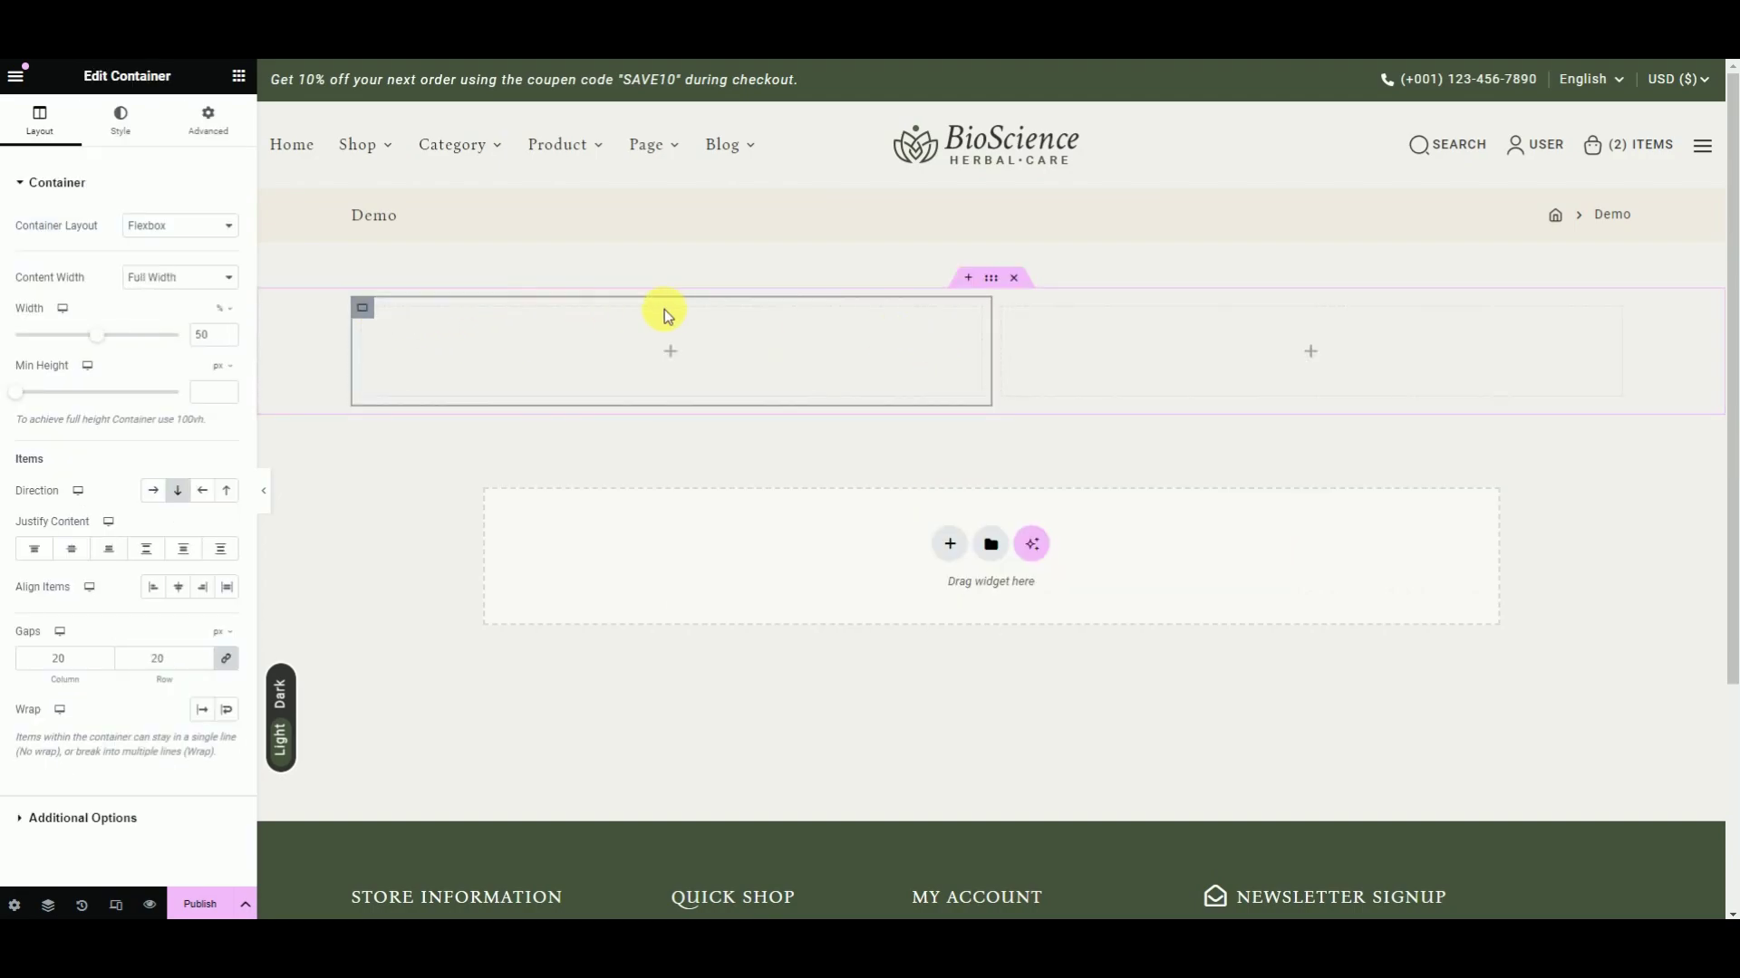
left_click(1002, 309)
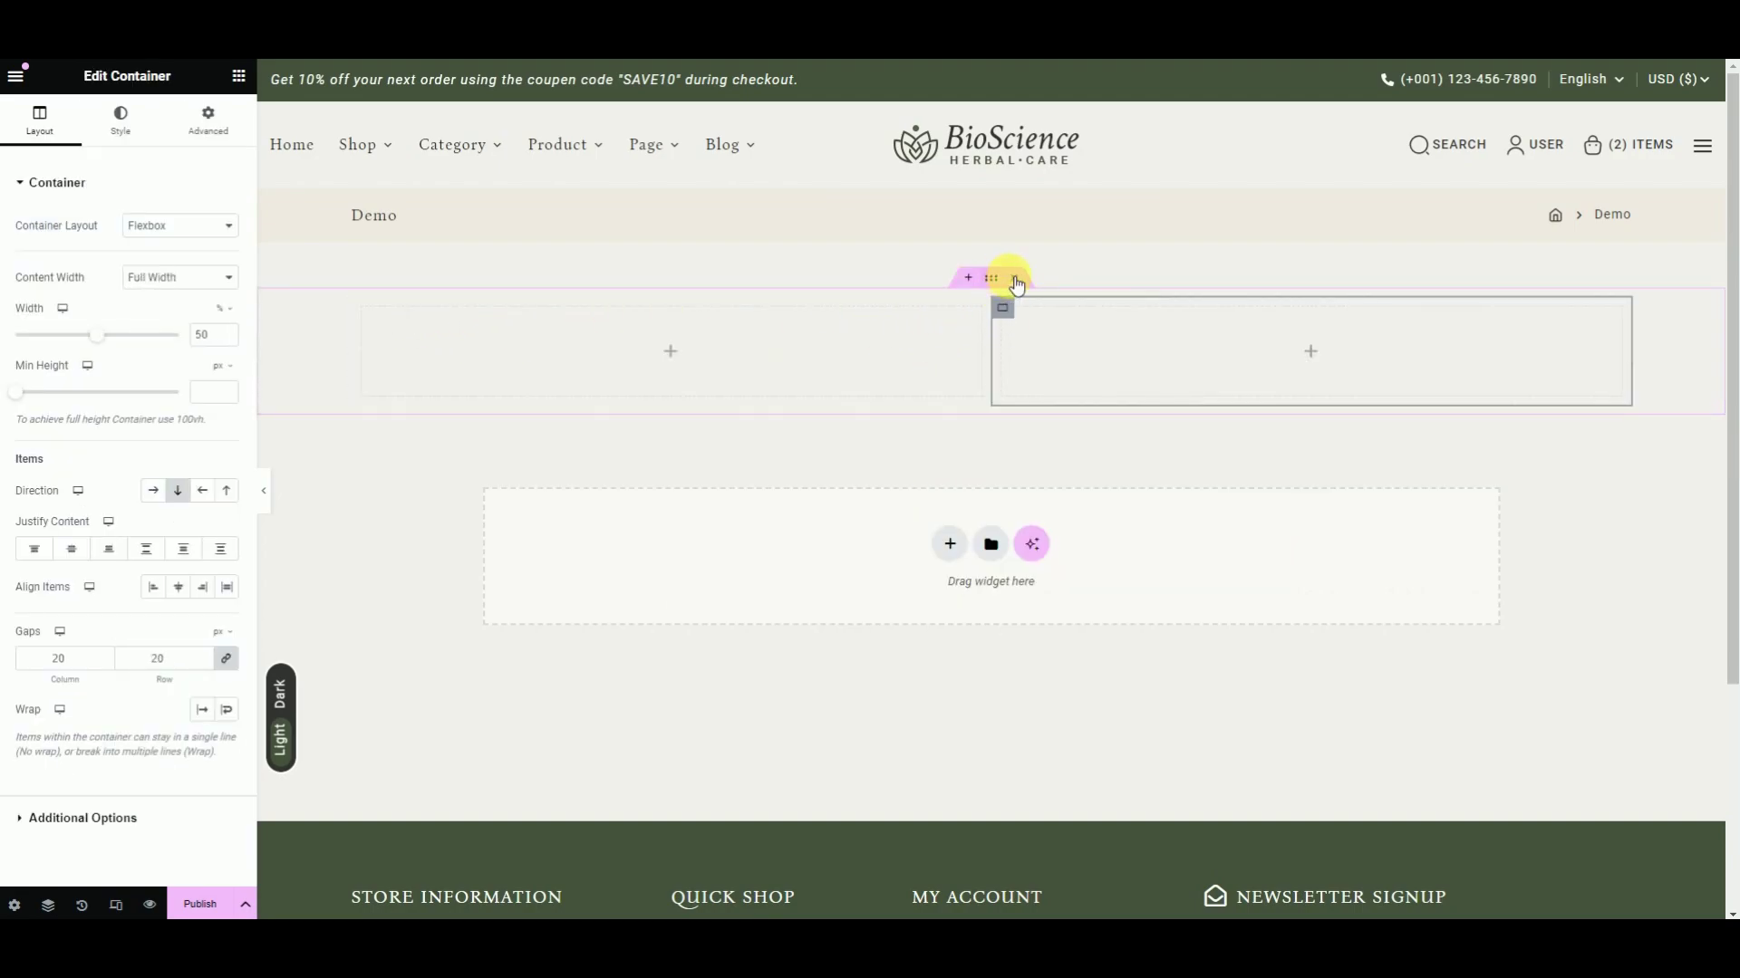
left_click(1014, 278)
- Return to the dashboard, create and publish a new post titled Blog Title, and open it for editing with Elementor
key("alt+Tab")
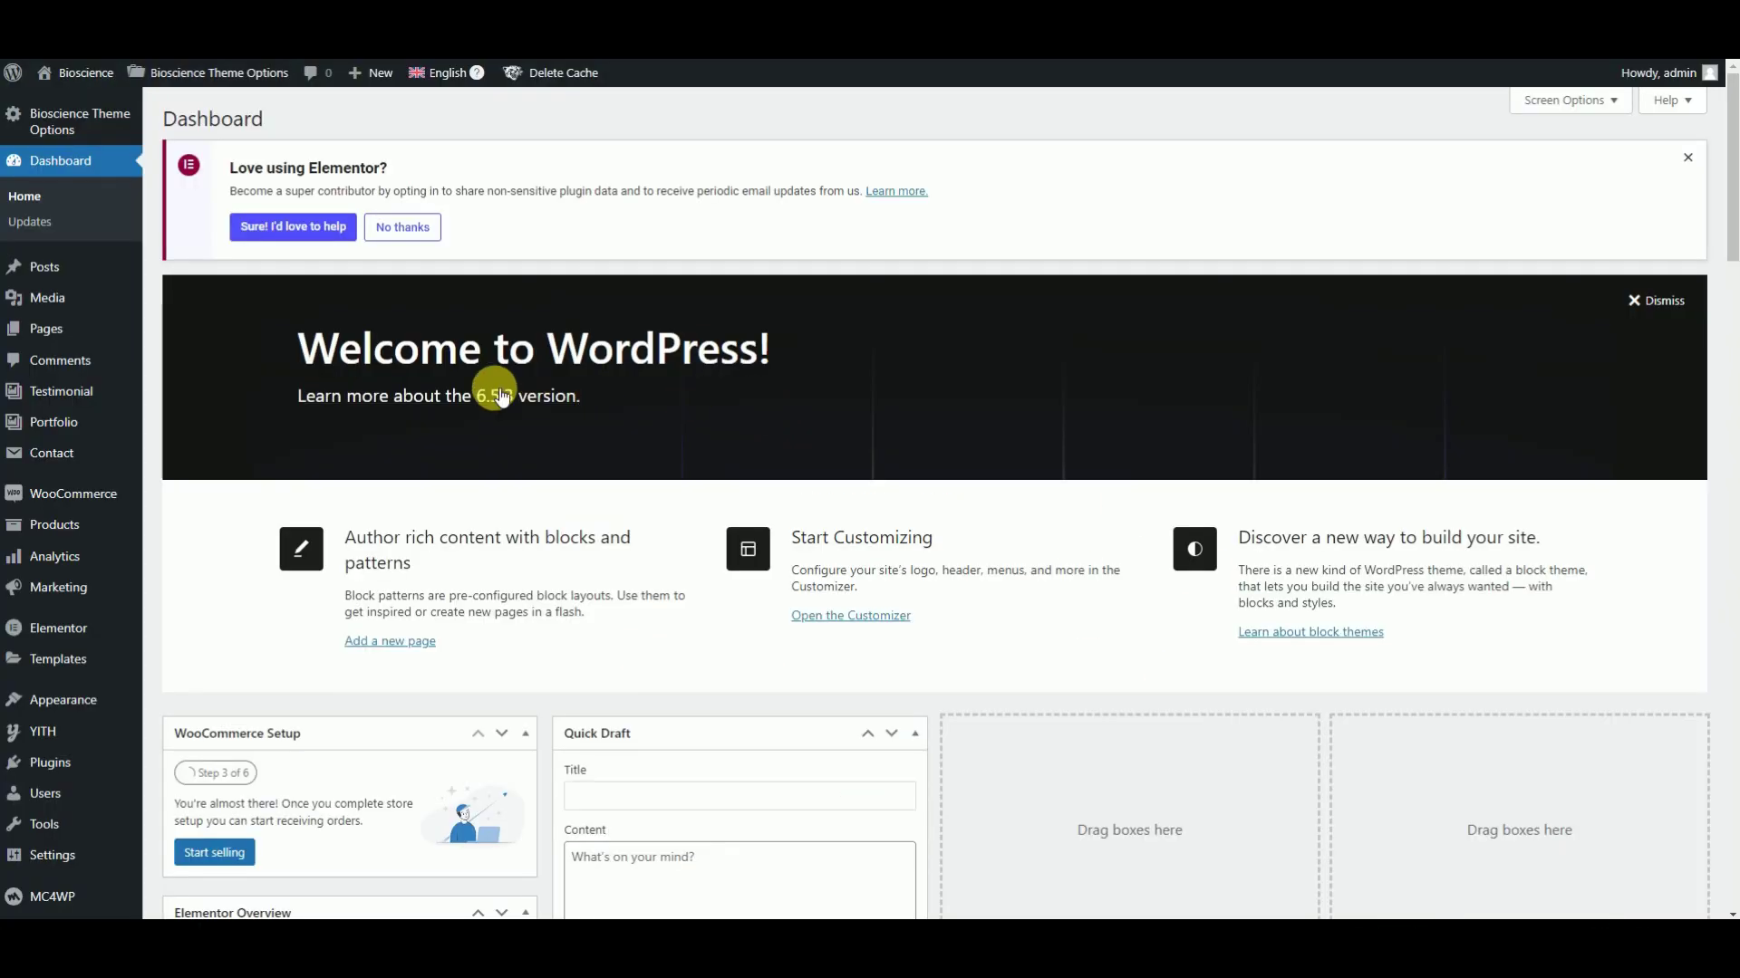
mouse_move(55, 268)
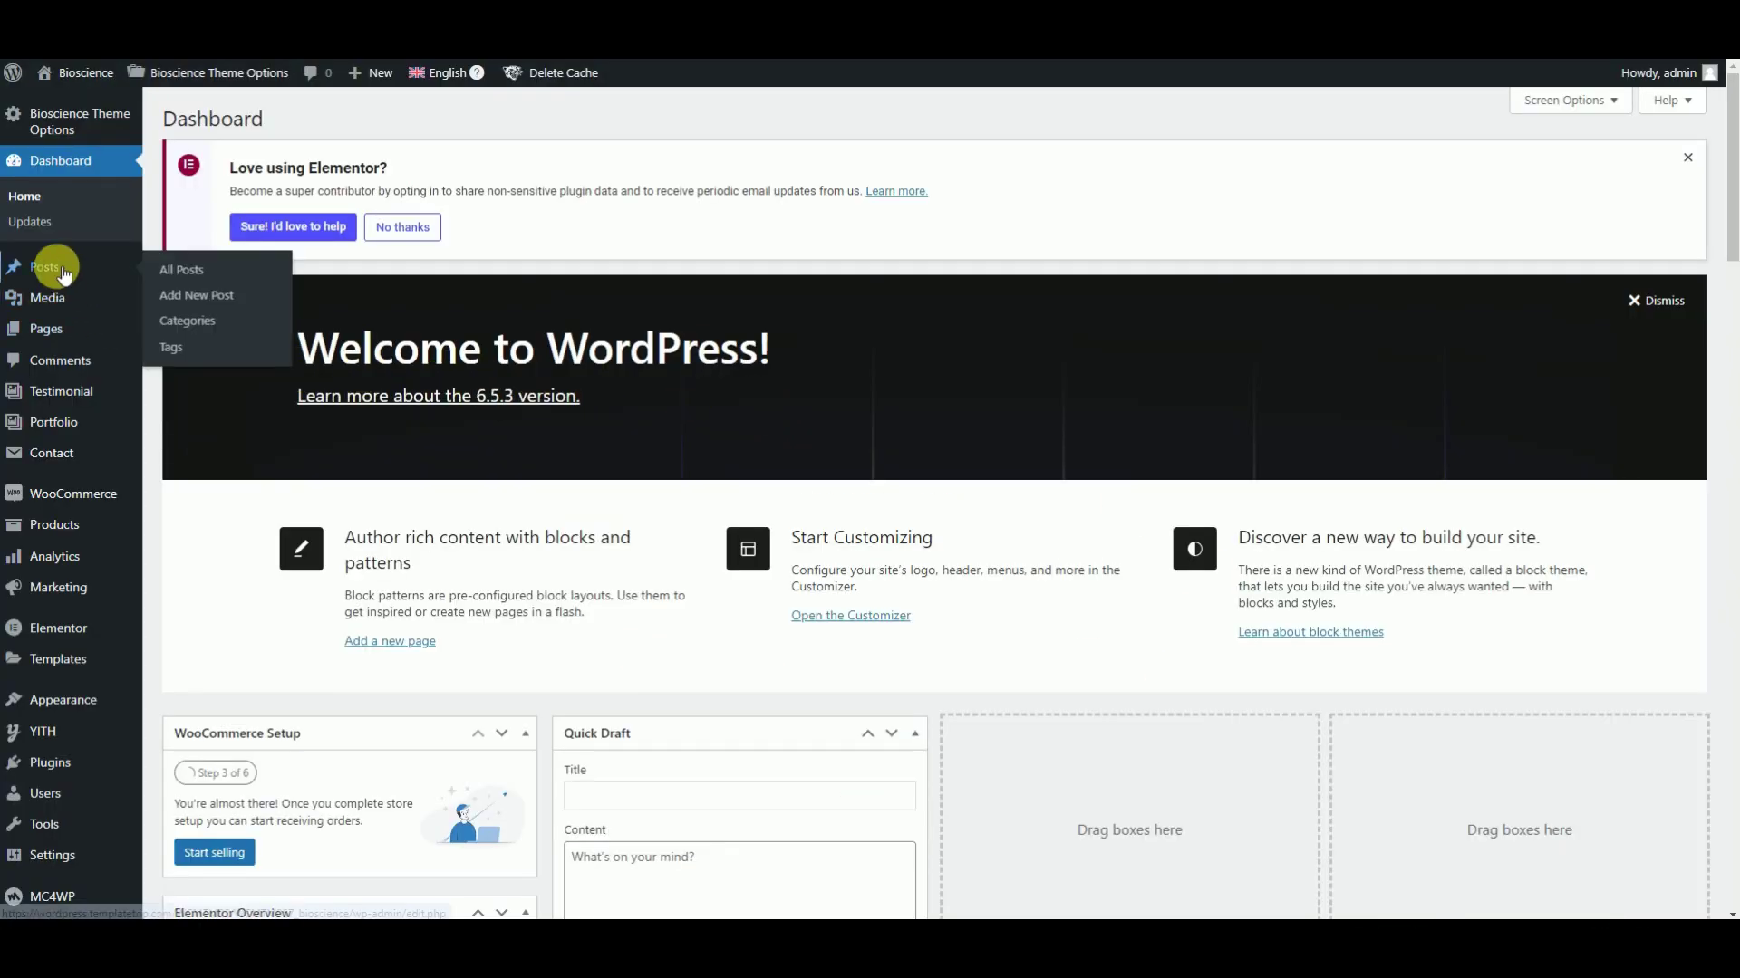
left_click(190, 295)
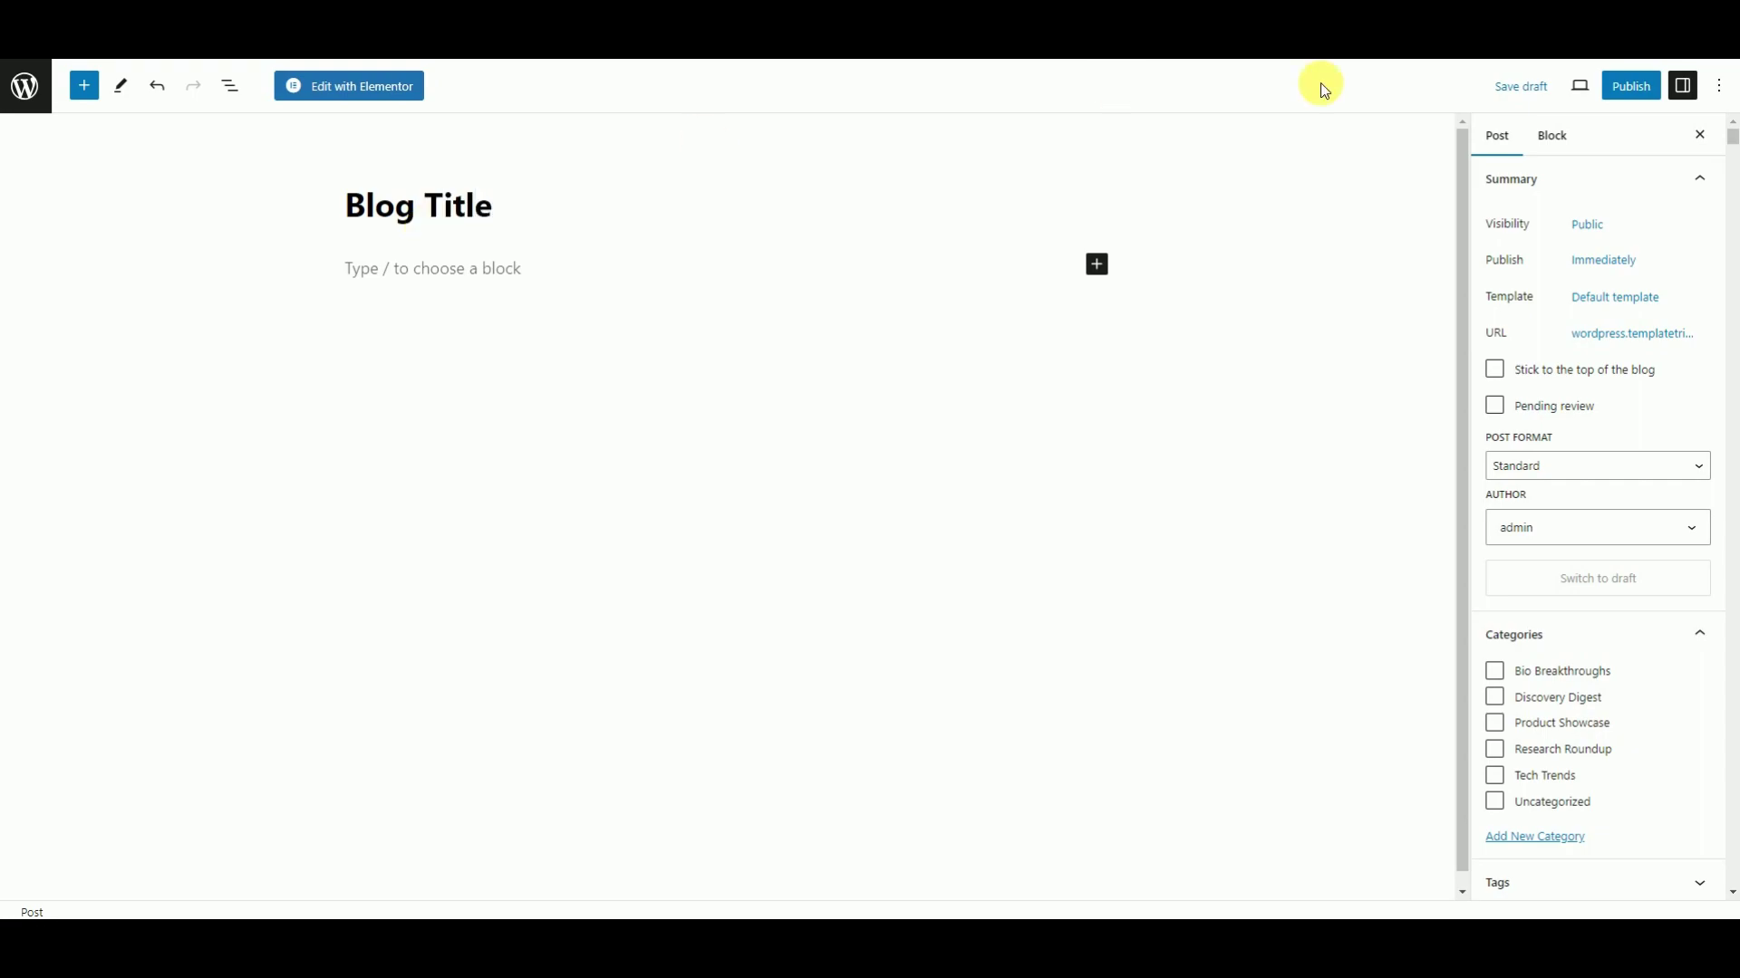
left_click(1600, 96)
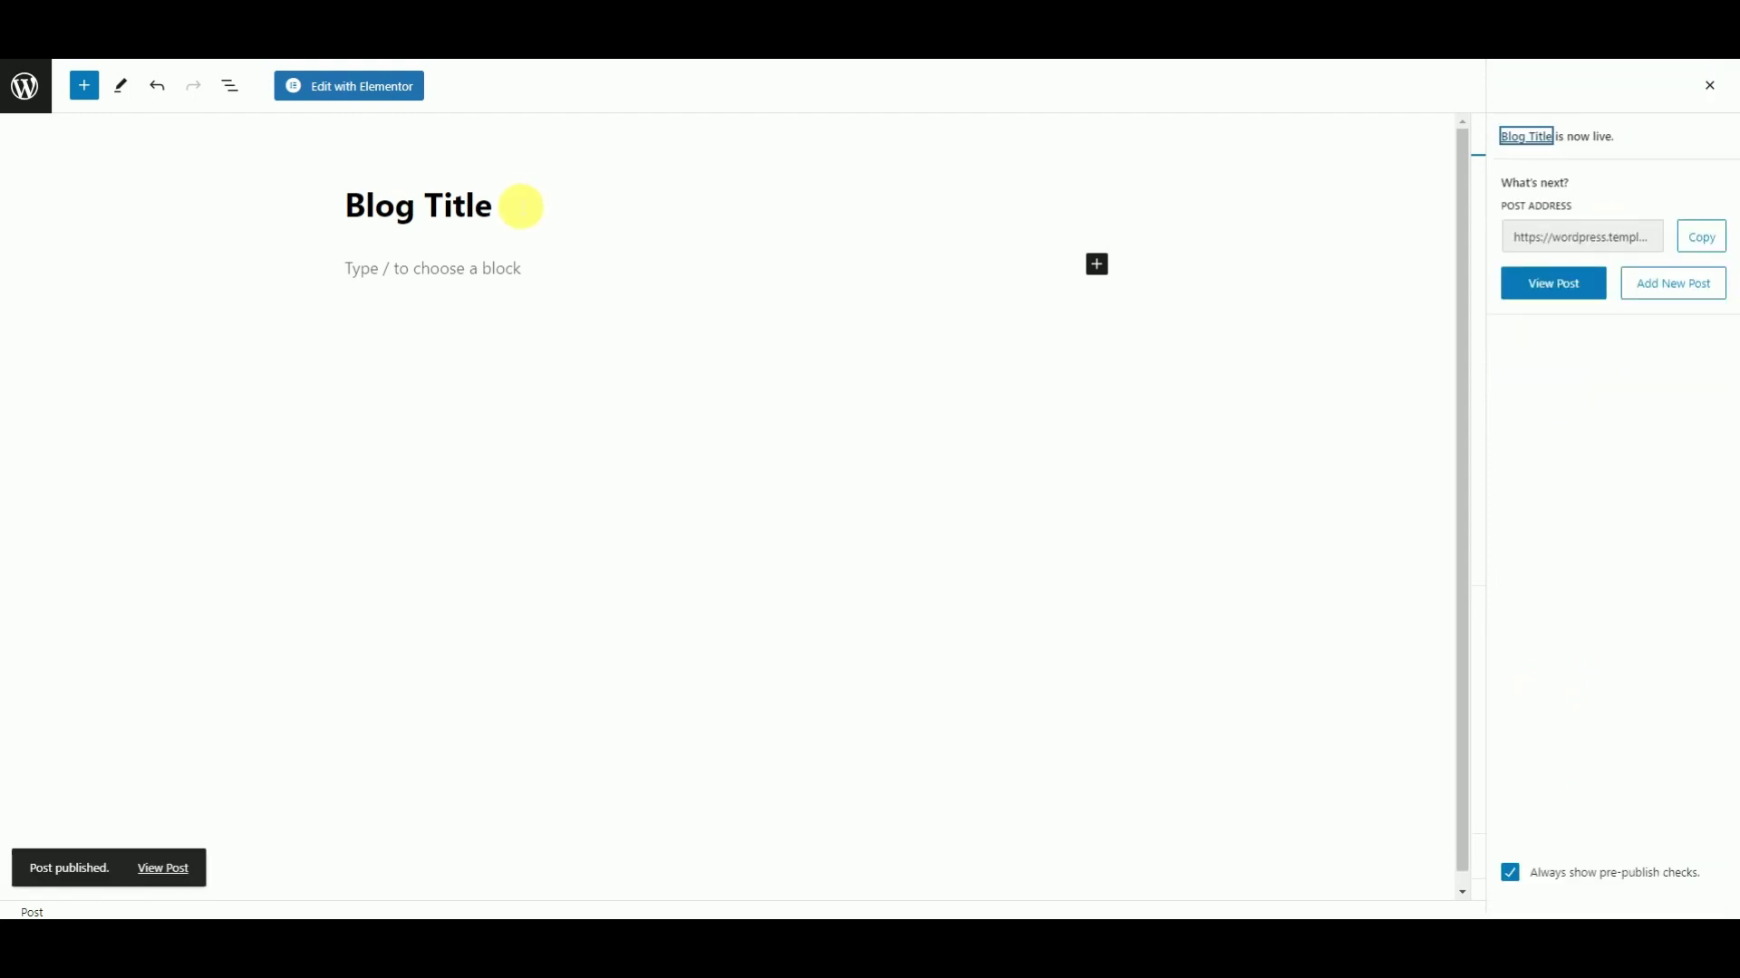
left_click(351, 90)
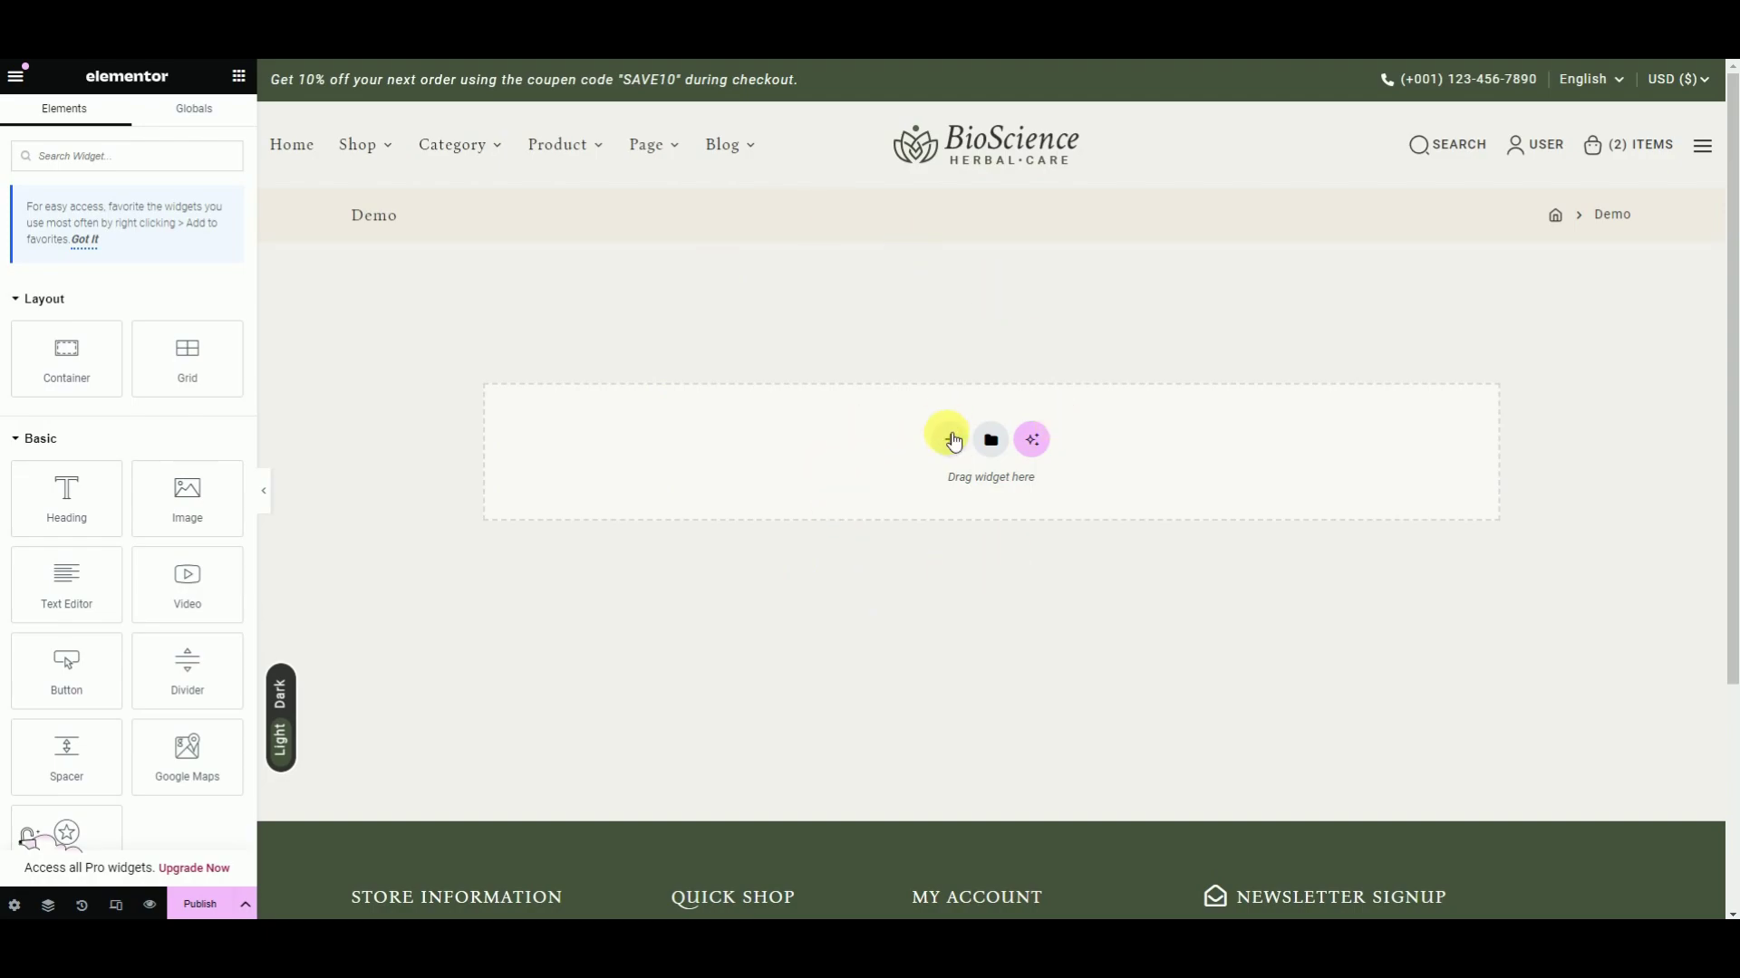
- Add a single-column Flexbox container to the Demo page
left_click(948, 438)
left_click(915, 496)
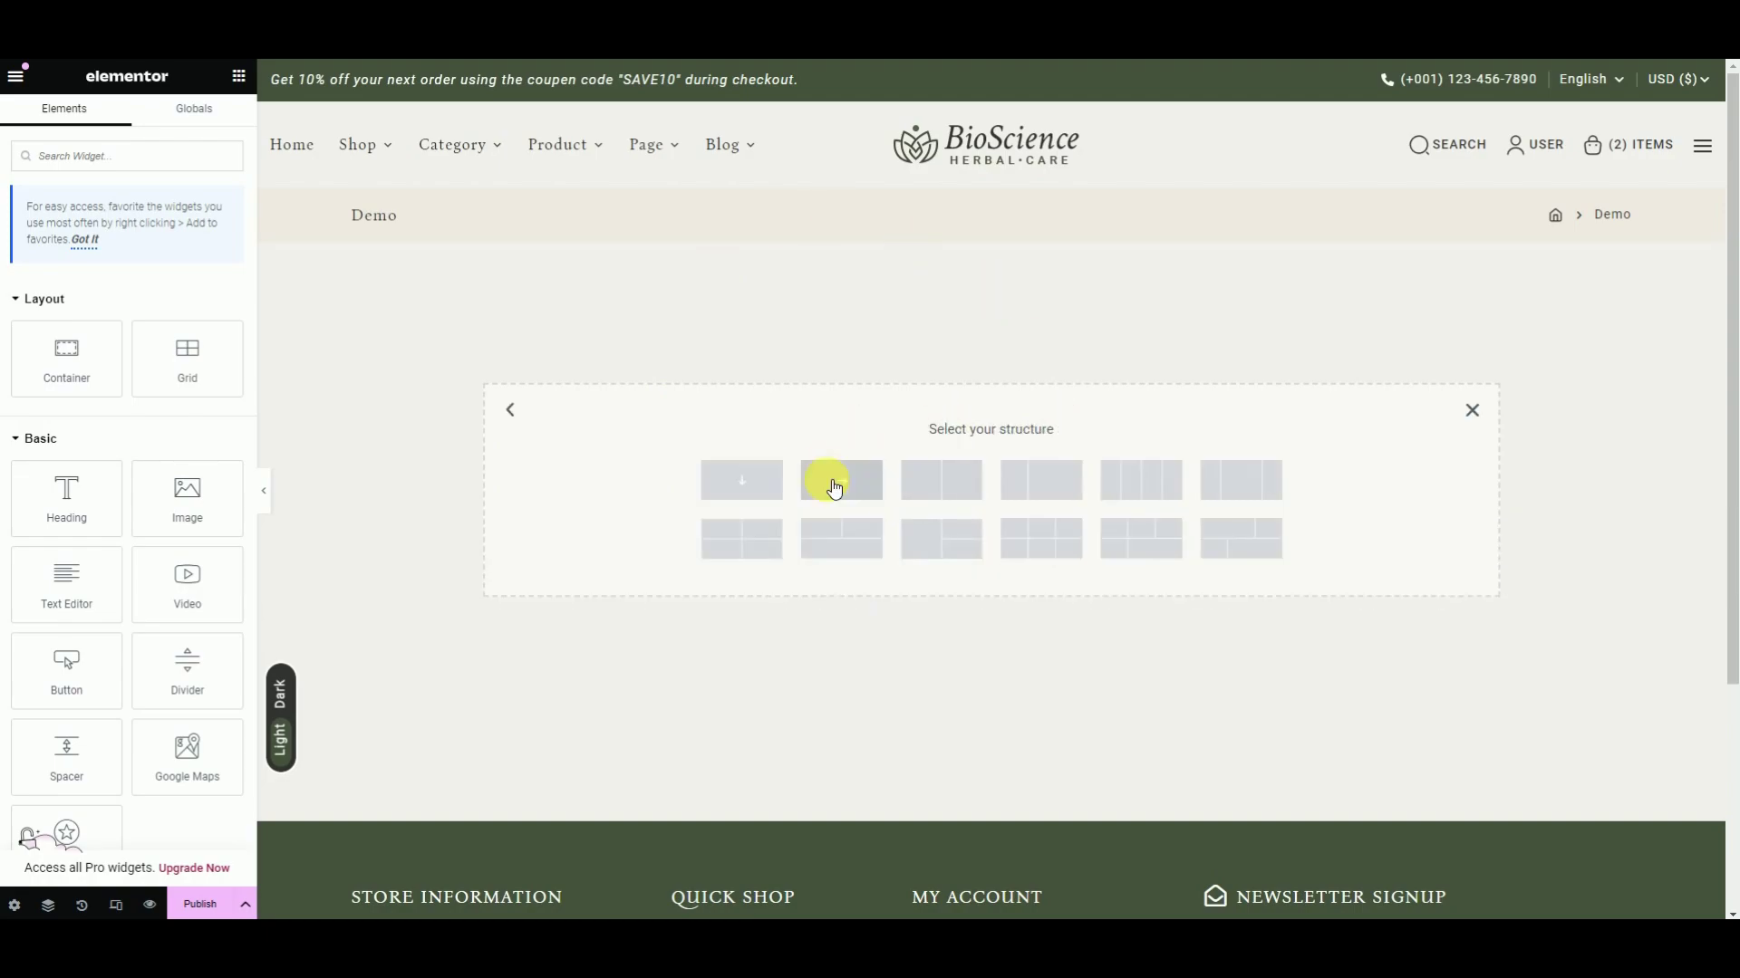
left_click(781, 480)
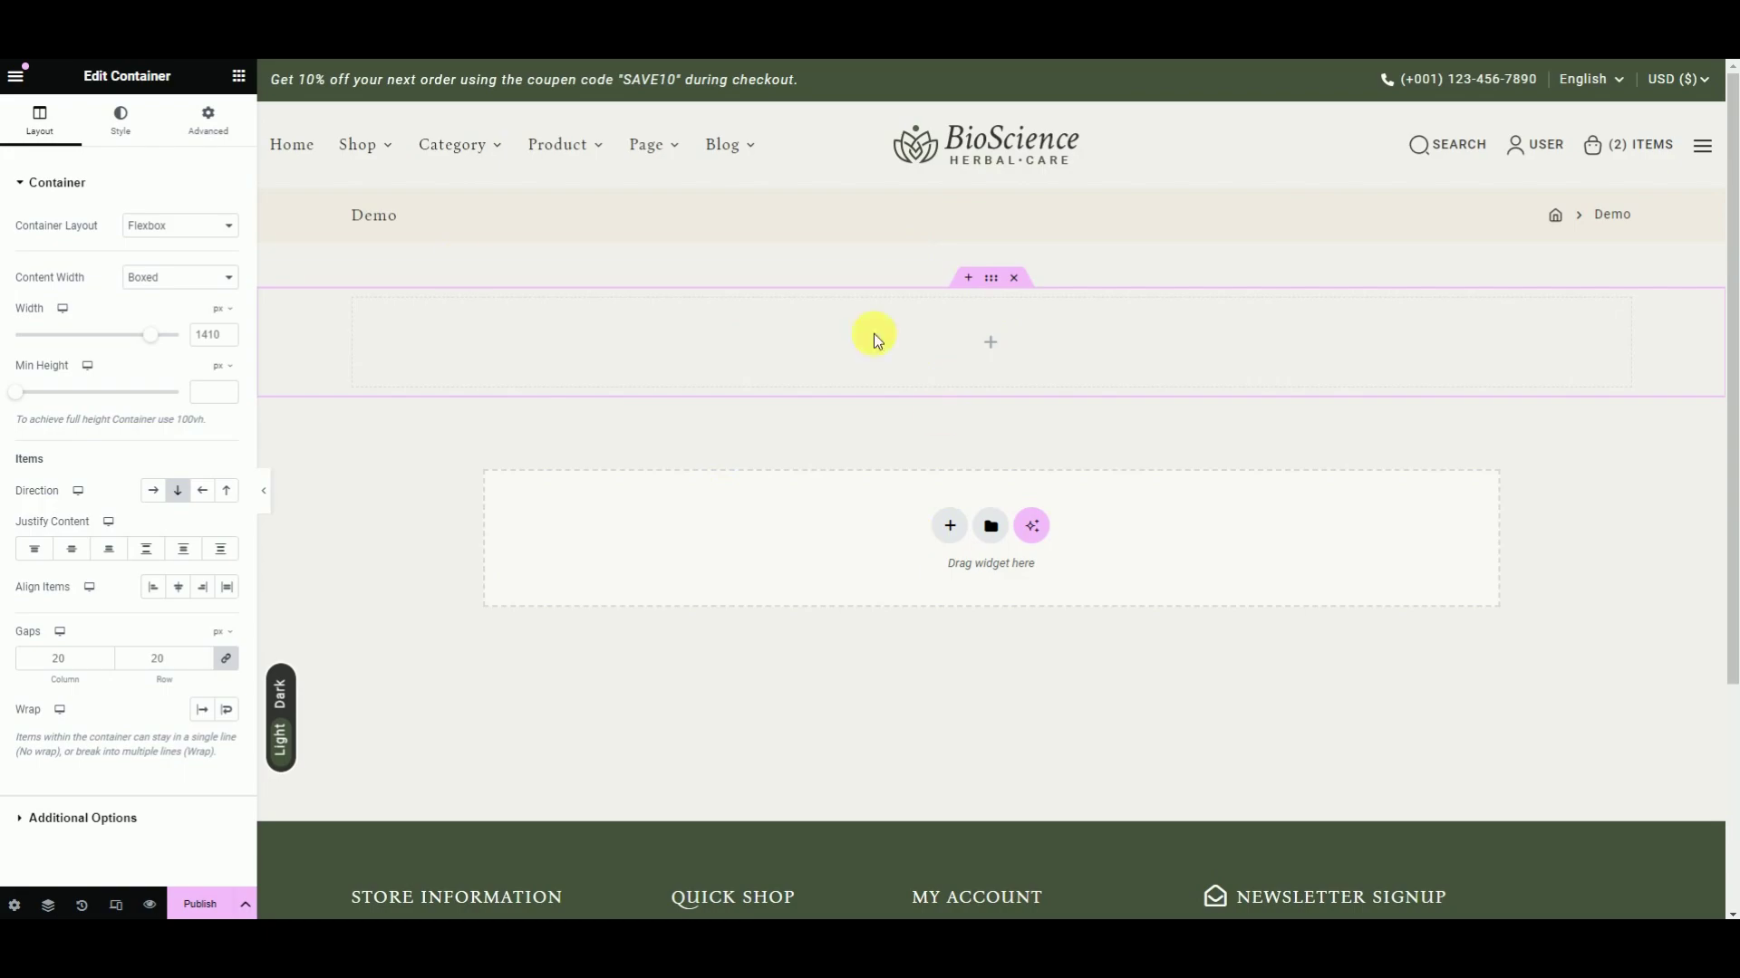
- Find the bioscience Blog widget in the widget list and place it inside the new container
left_click(239, 75)
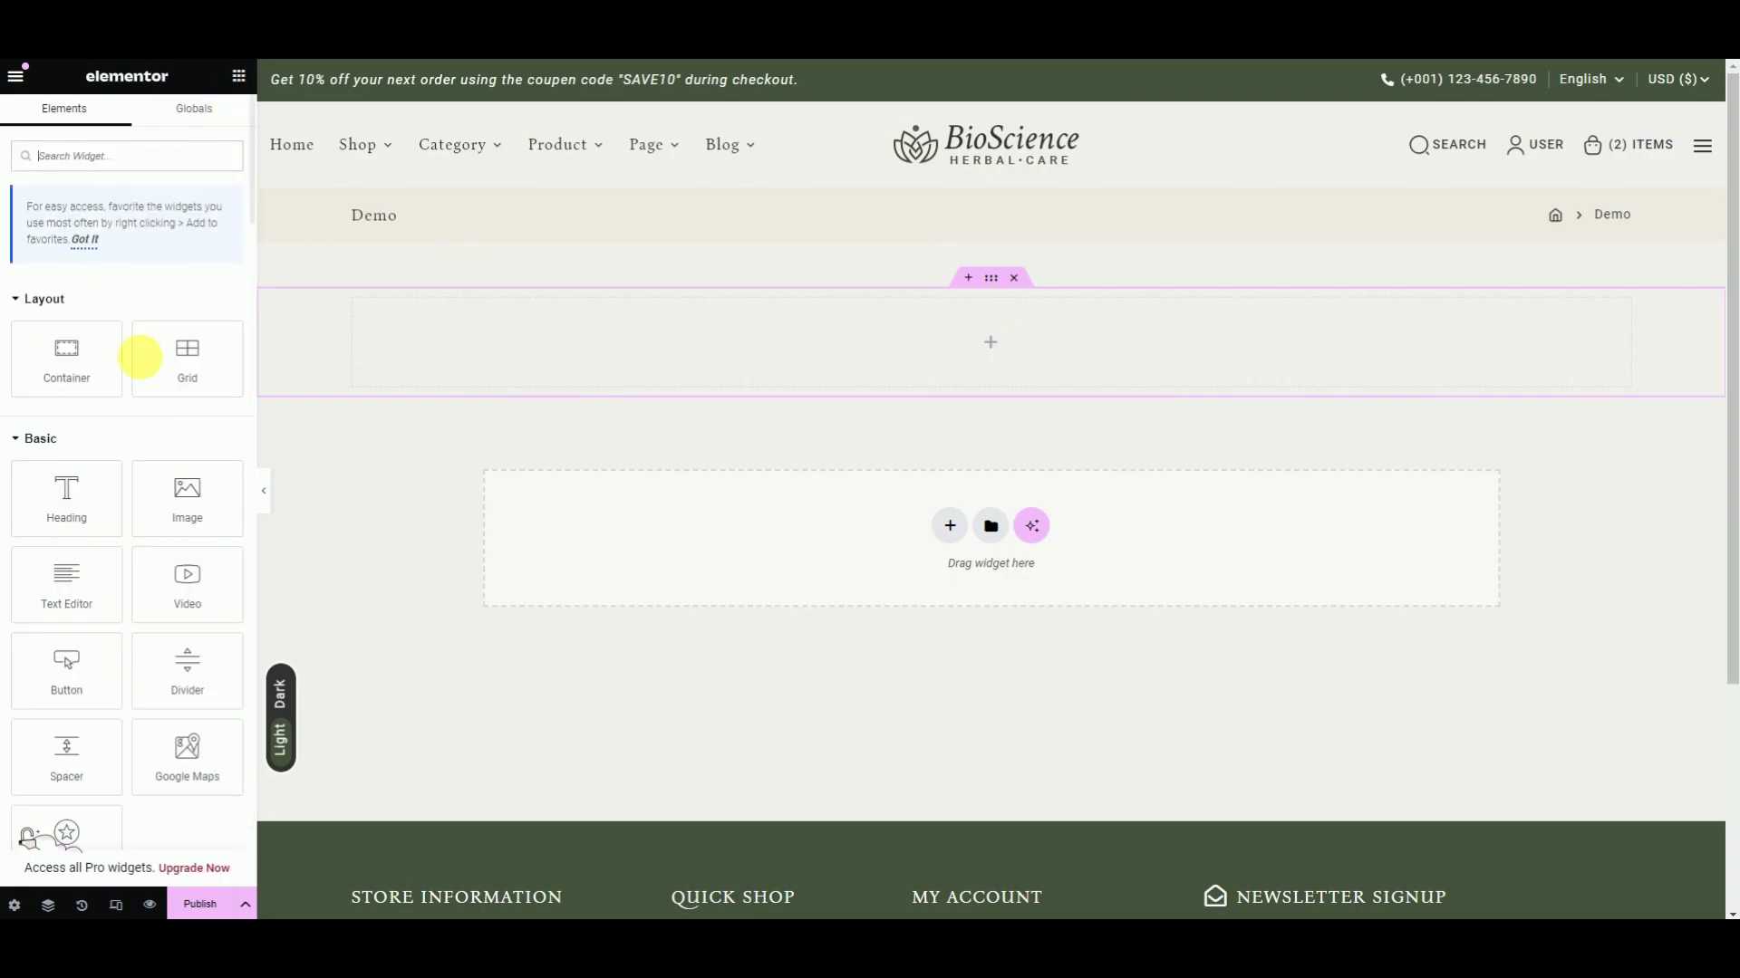
scroll(150, 417, "down", 5)
scroll(159, 458, "down", 15)
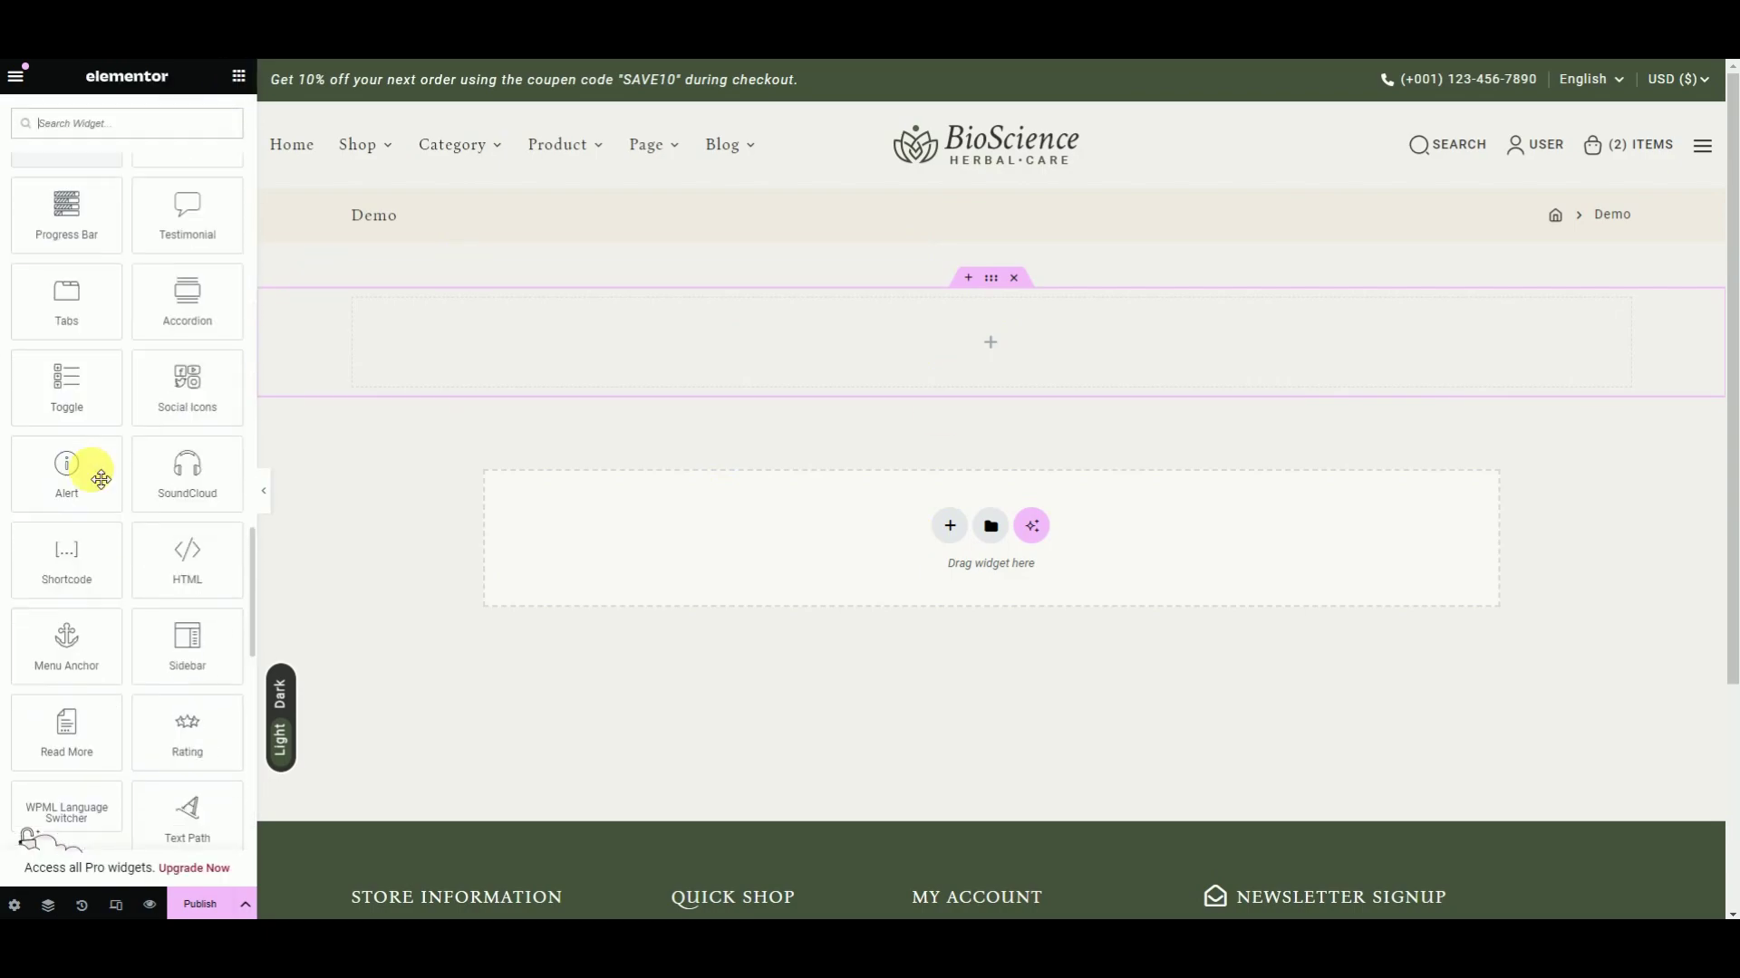
scroll(86, 471, "down", 10)
left_click_drag(78, 571, 990, 362)
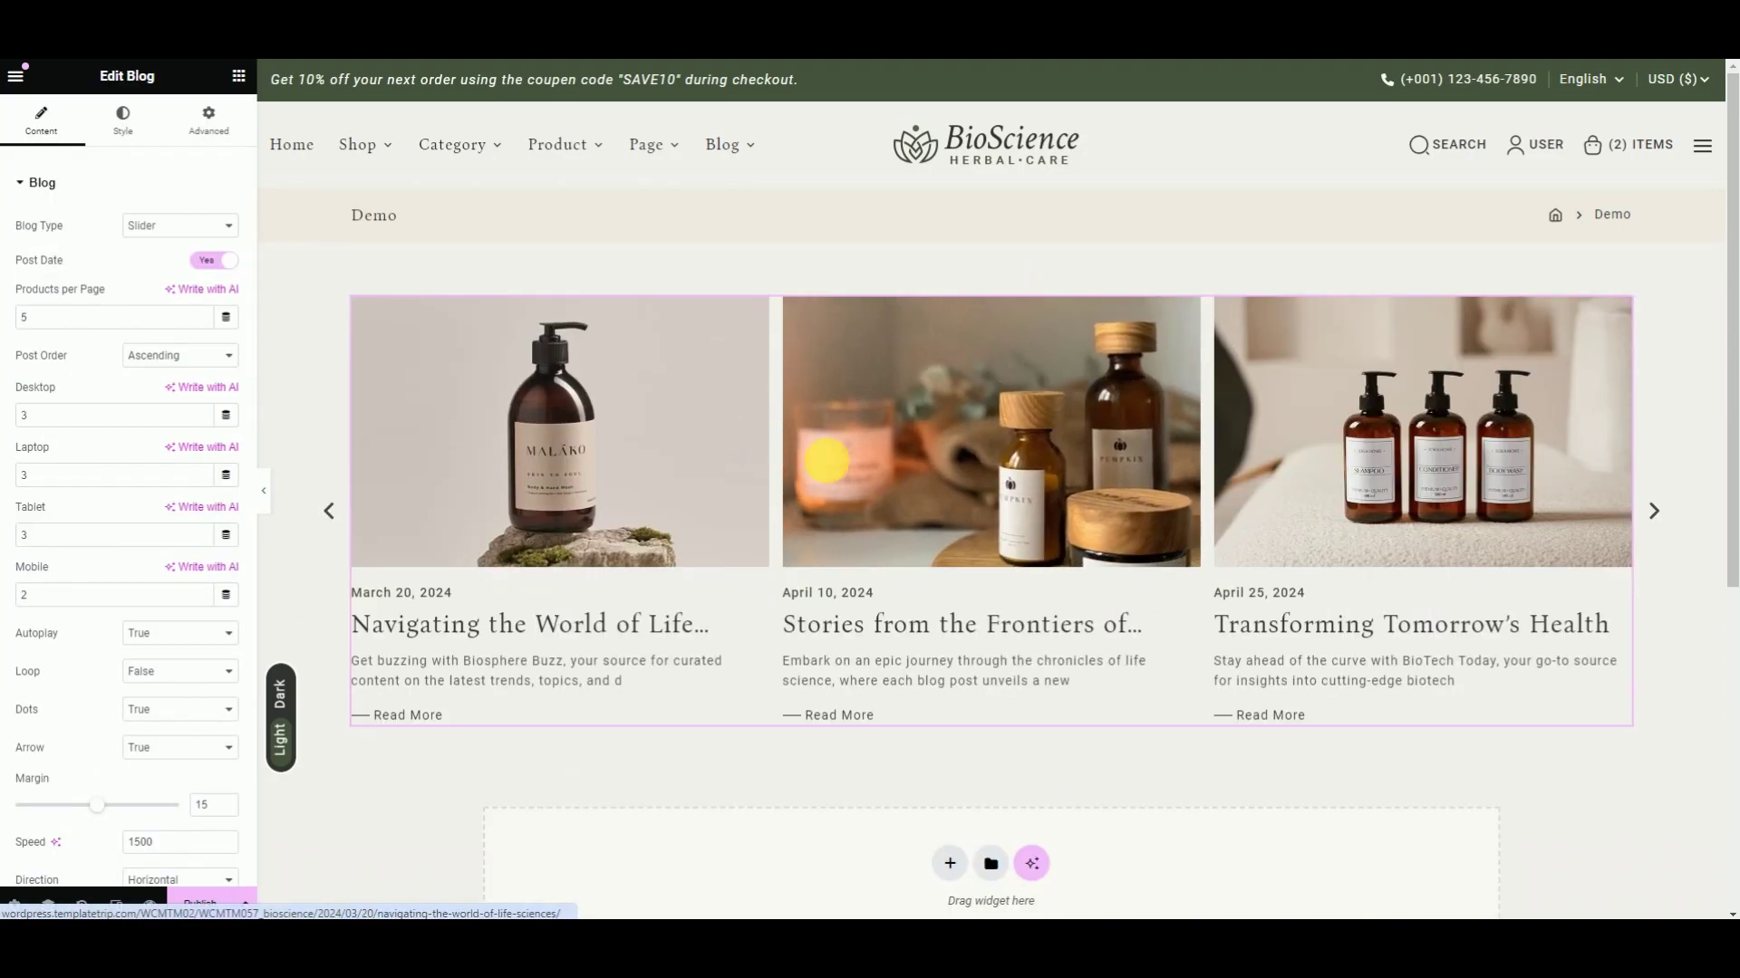
- Preview the Blog widget with its blog type set to Grid, and return the type to Slider
left_click(141, 225)
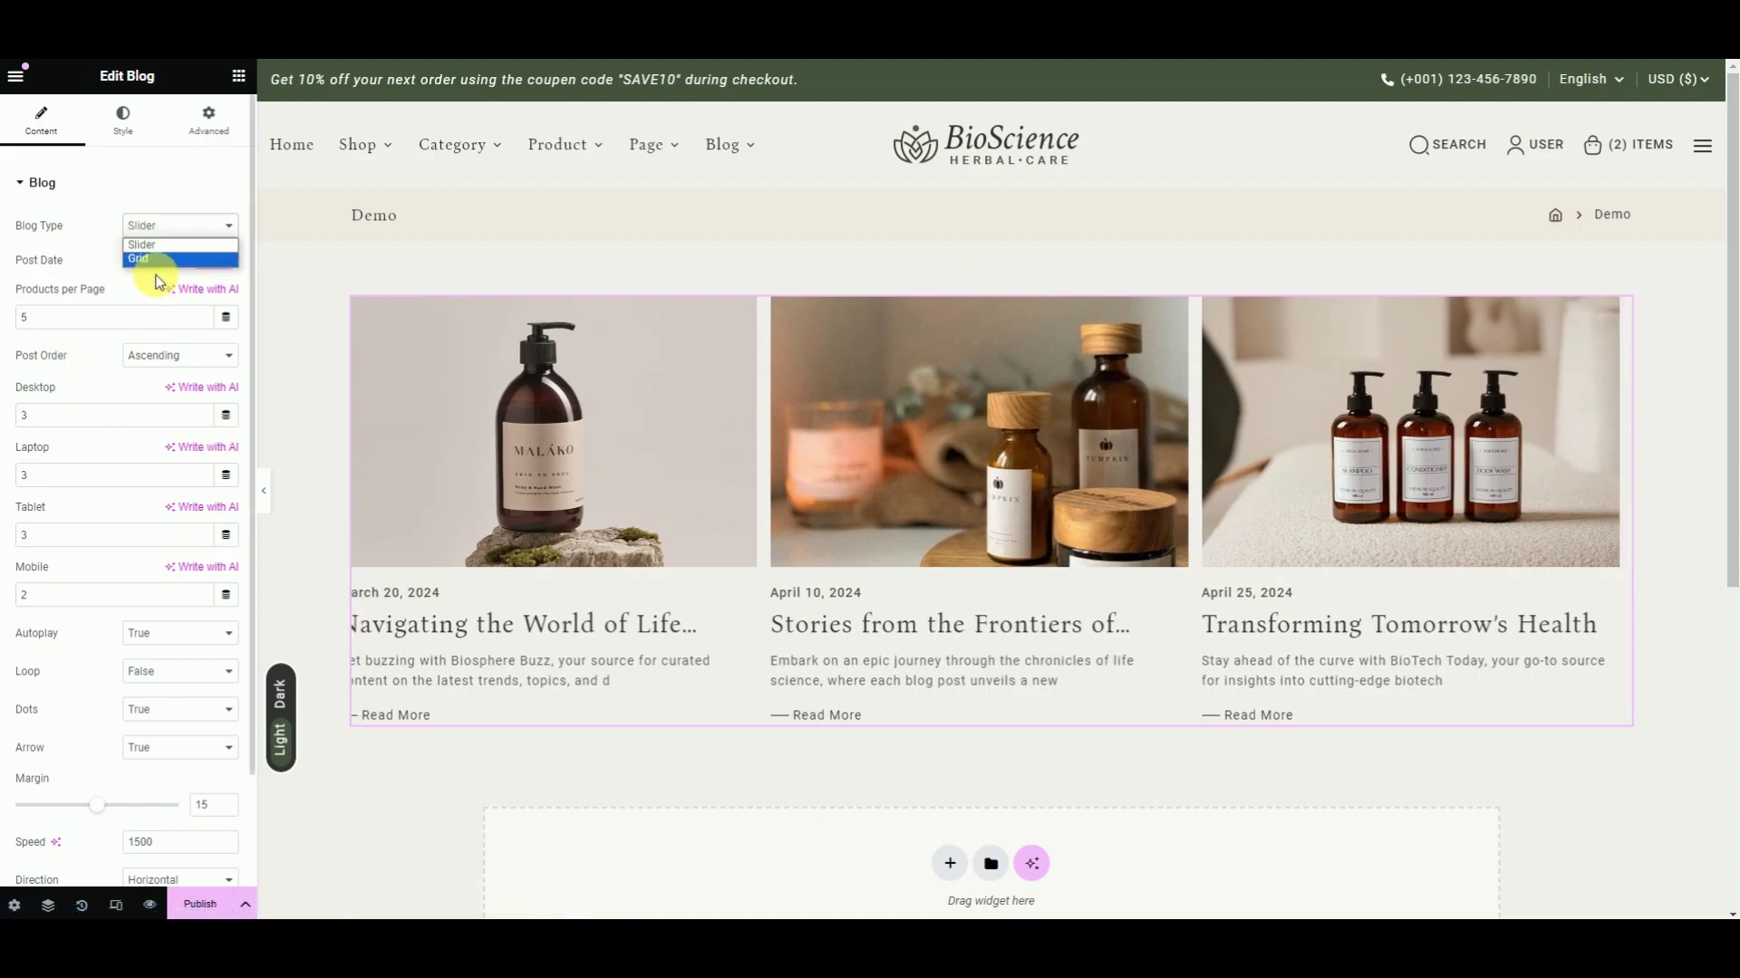
left_click(158, 272)
left_click(148, 226)
left_click(152, 261)
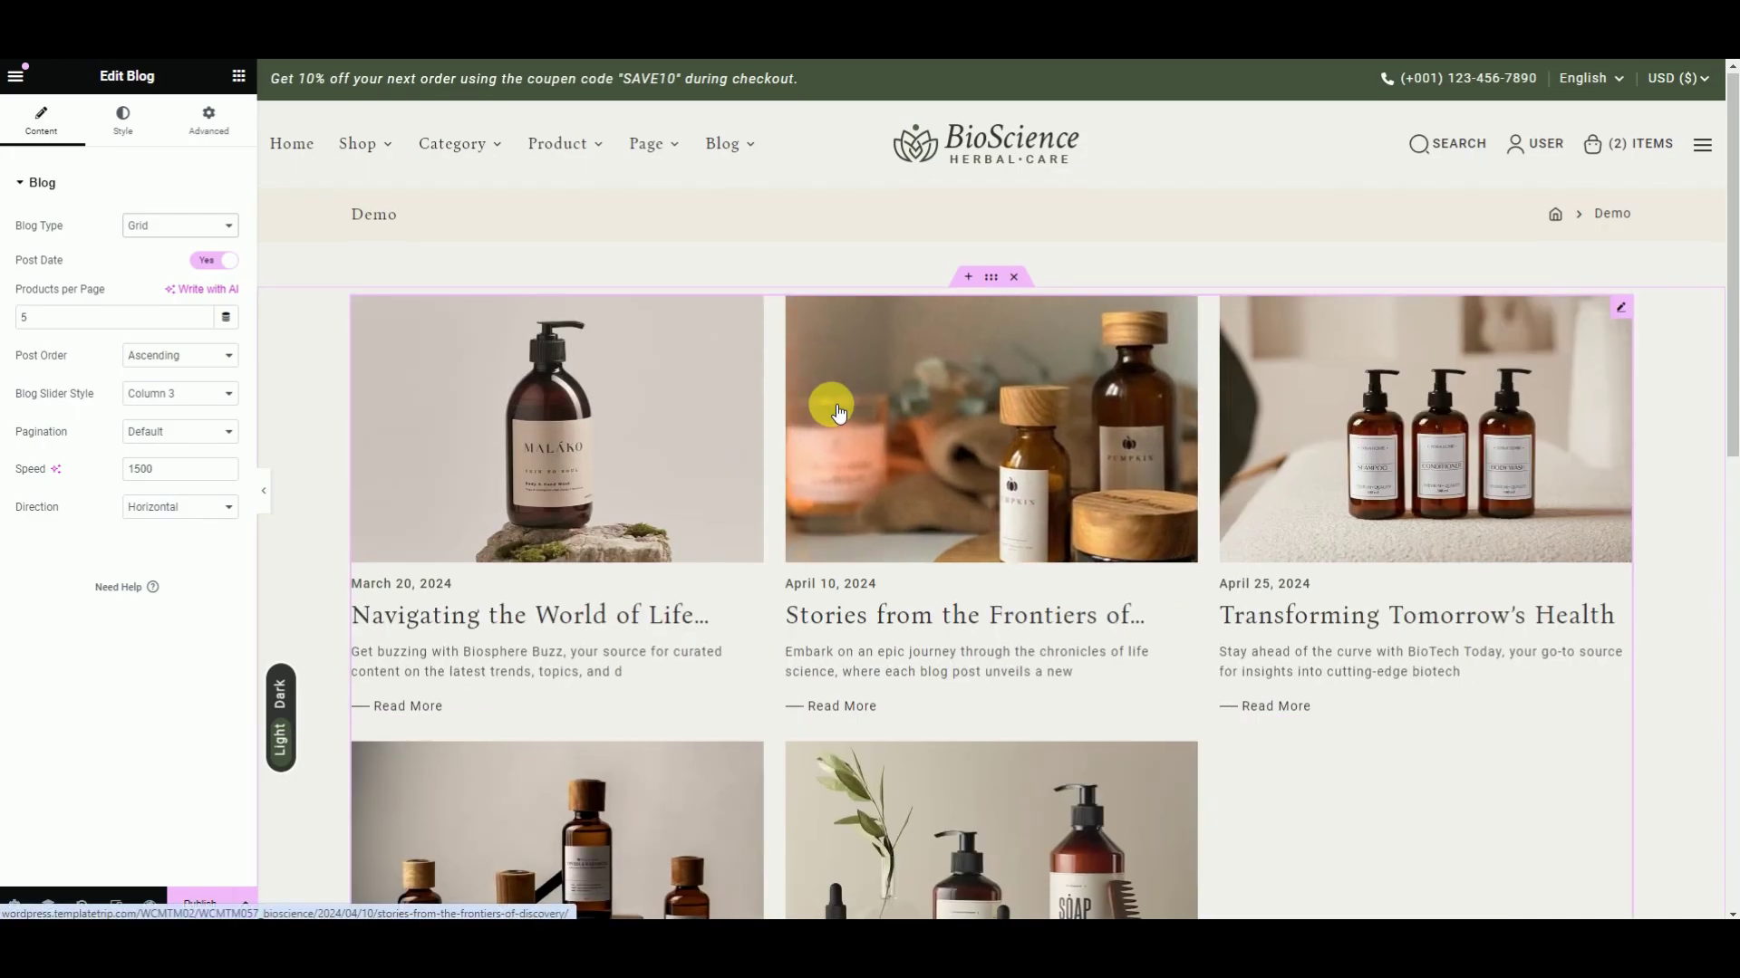
scroll(820, 426, "down", 2)
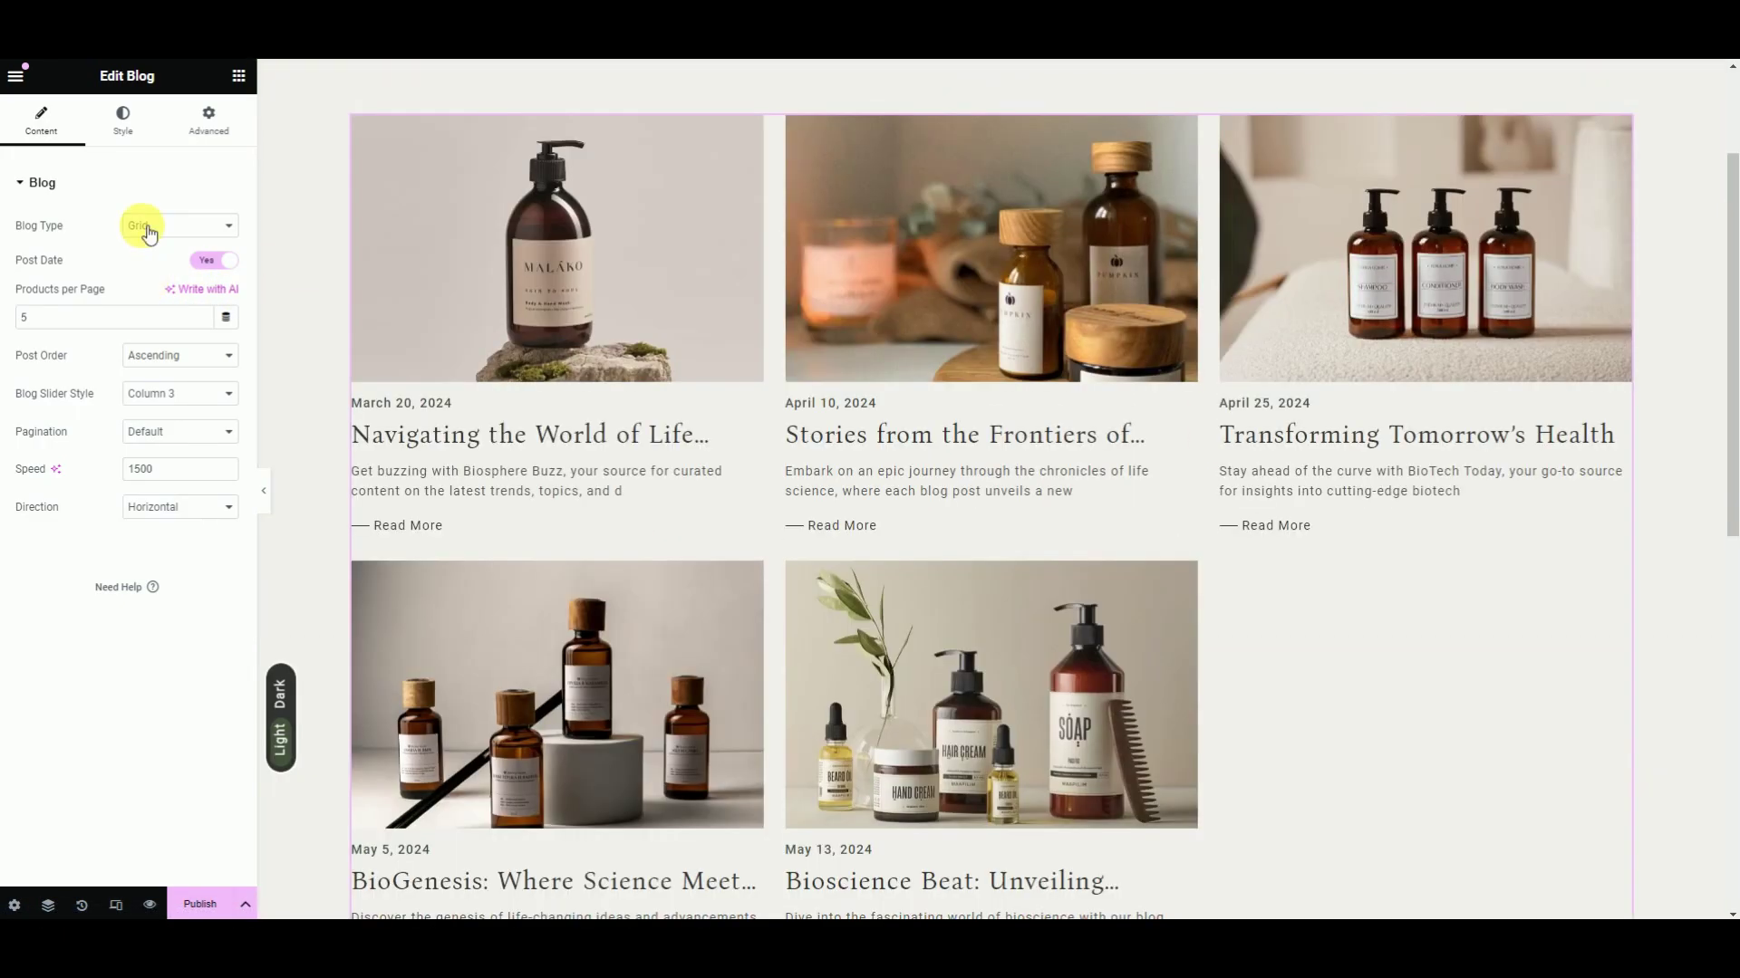
left_click(142, 227)
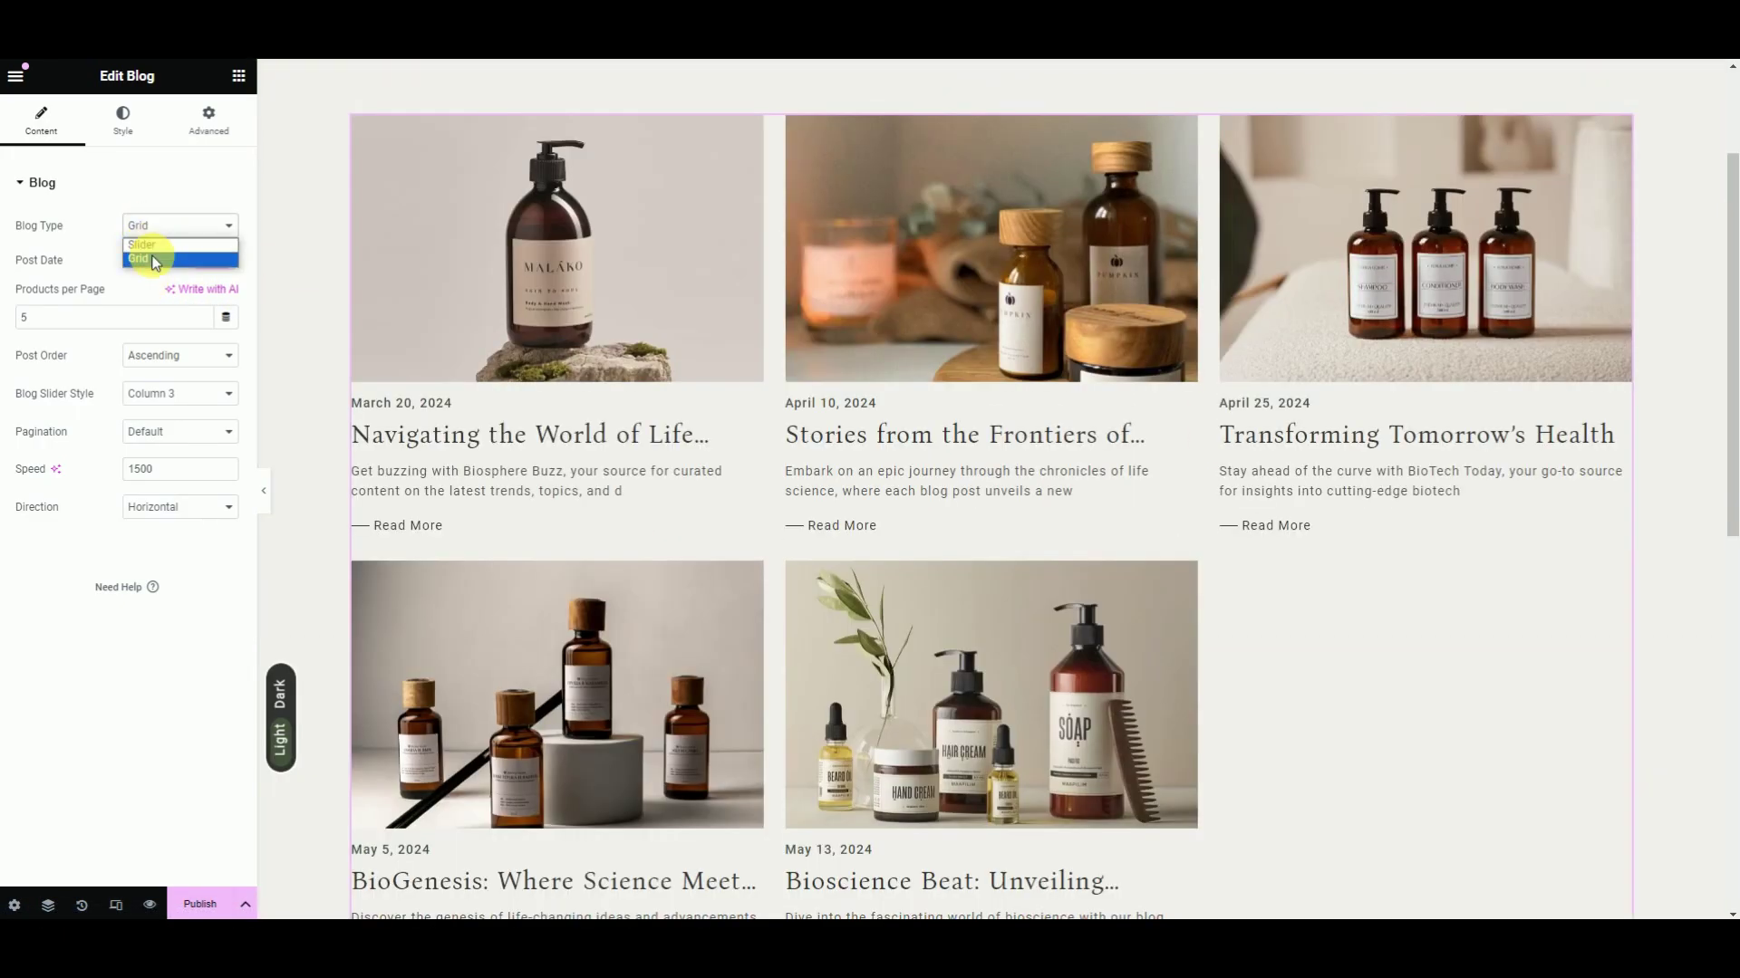
left_click(142, 245)
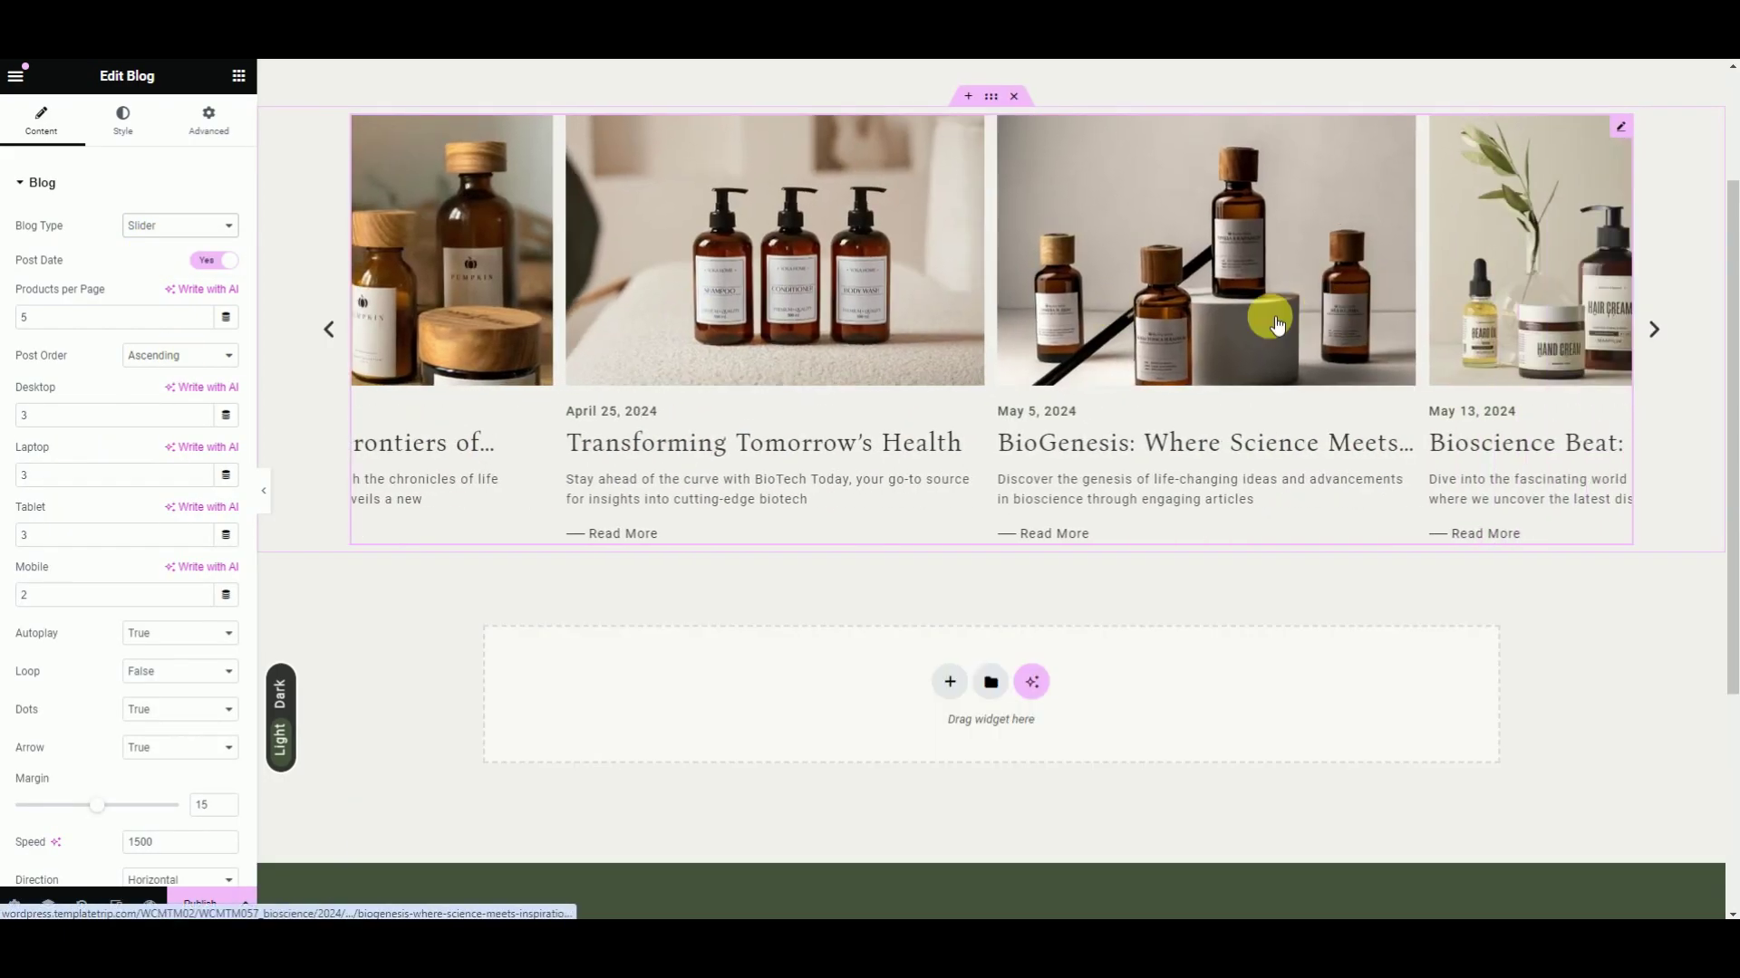
- Look over the Blog widget's products per page and post order settings
left_click(124, 314)
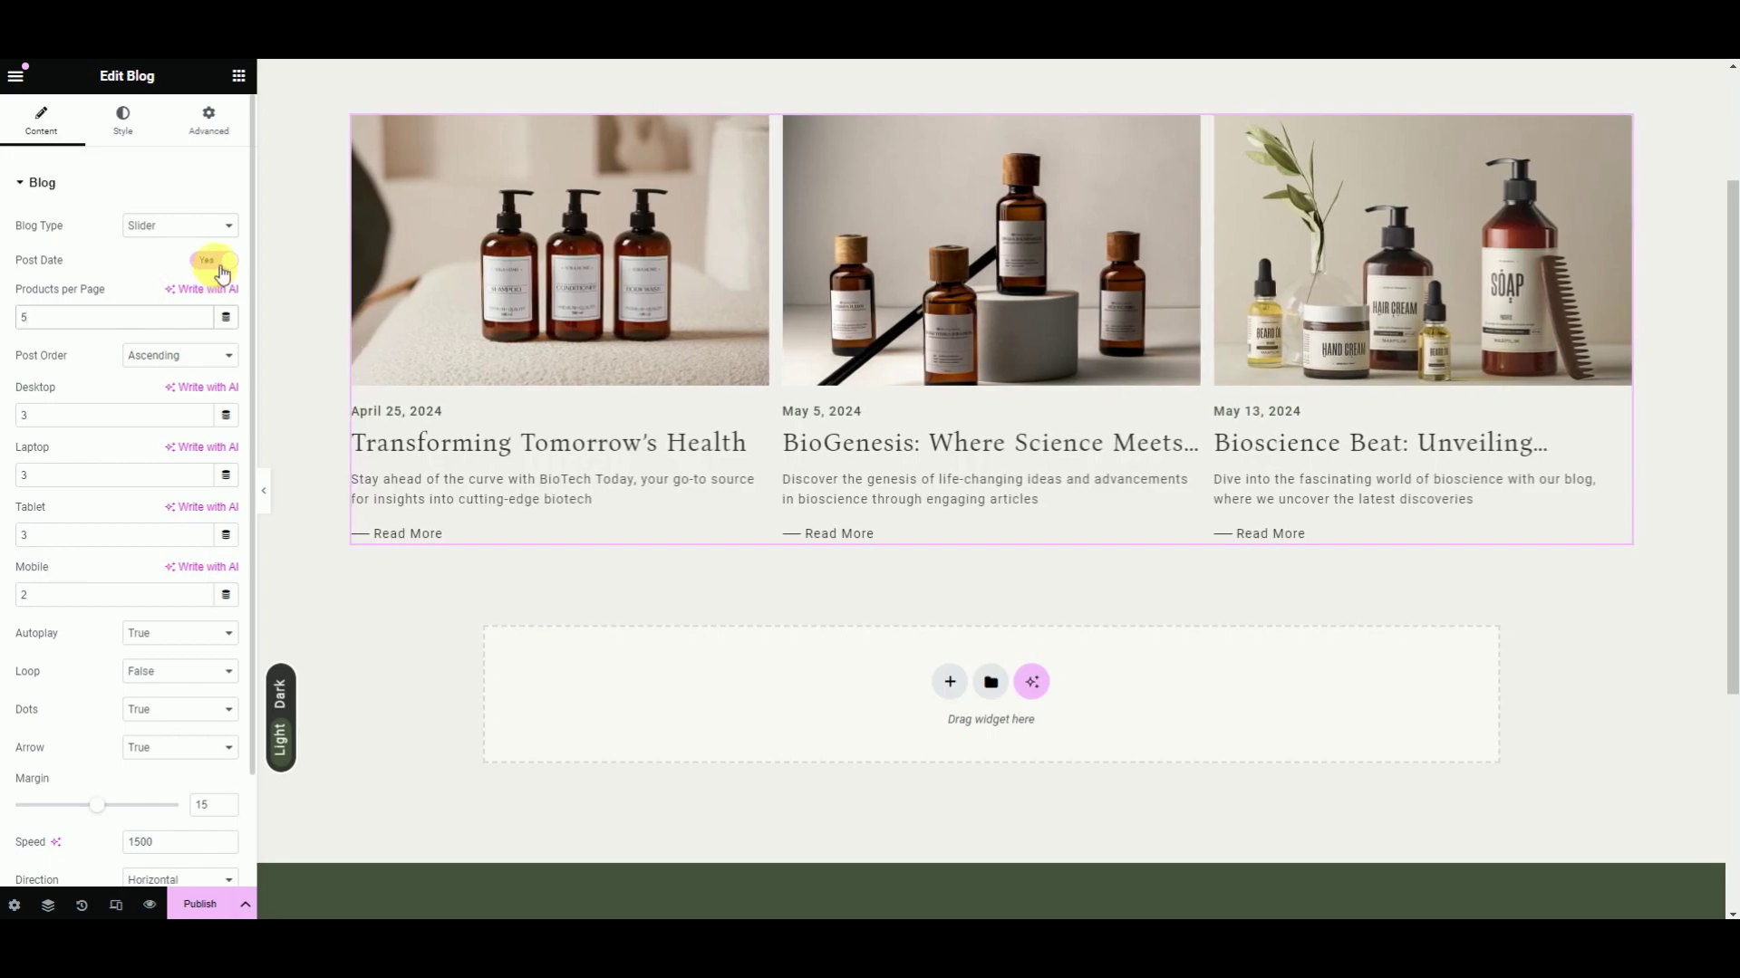
left_click(147, 365)
left_click(147, 365)
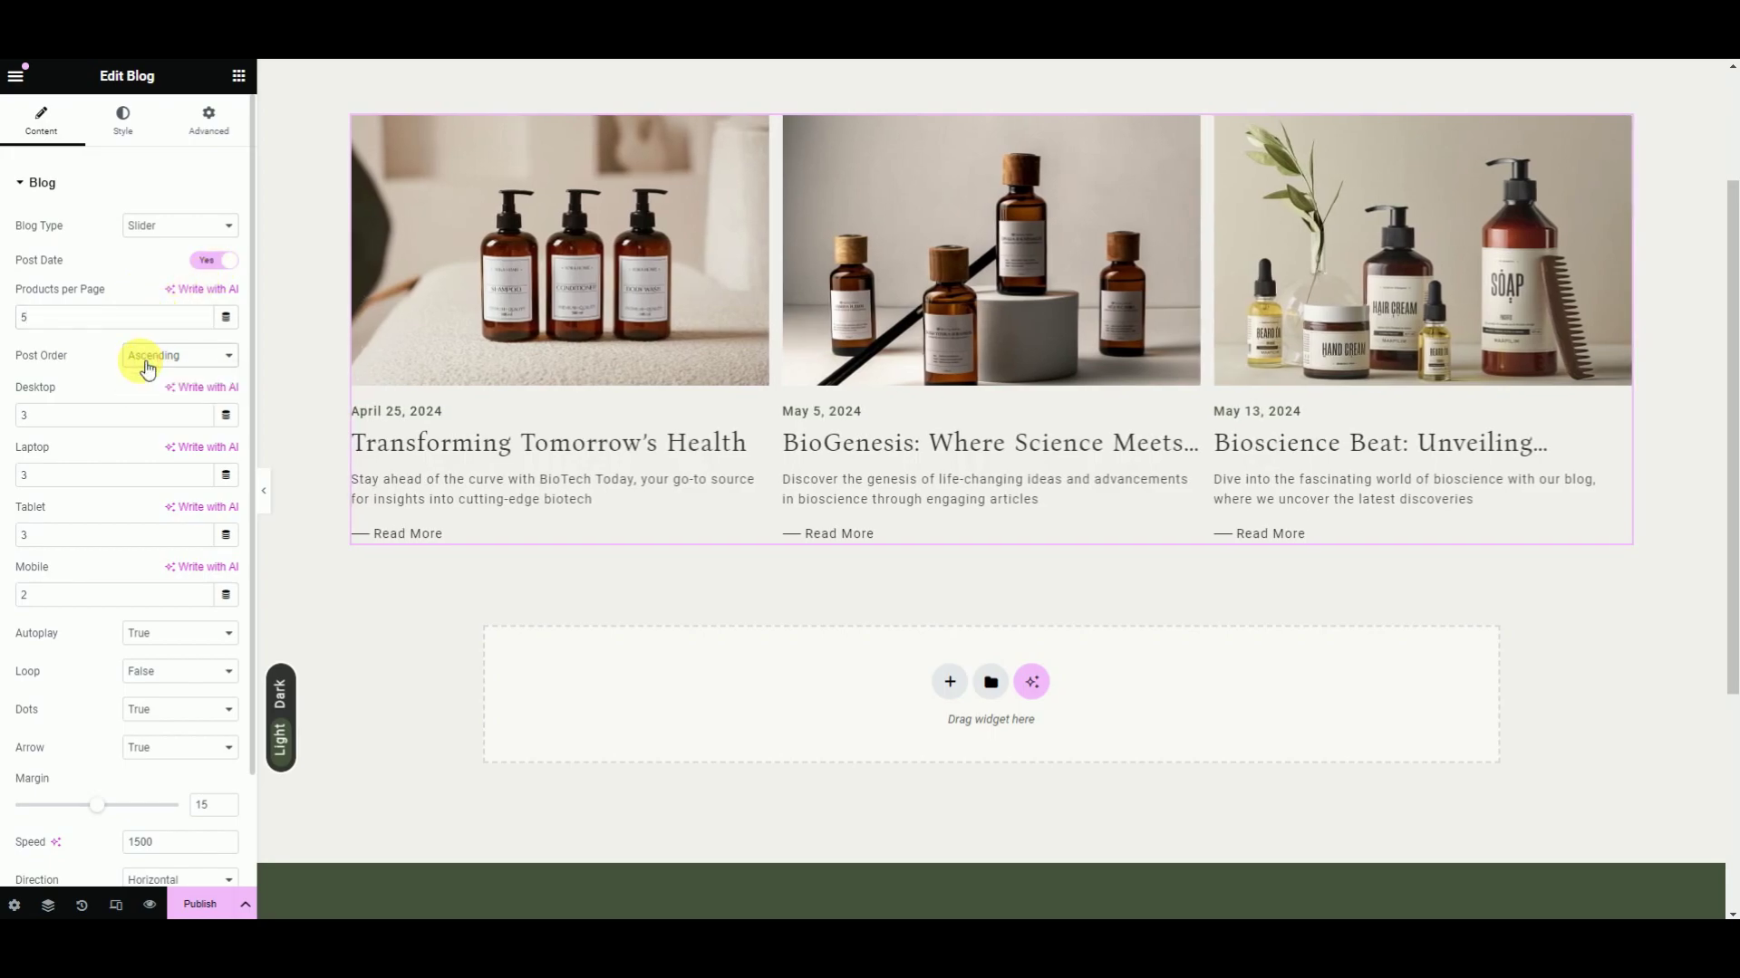
- Check the Blog slider's Autoplay option and set Loop to True
scroll(101, 475, "down", 2)
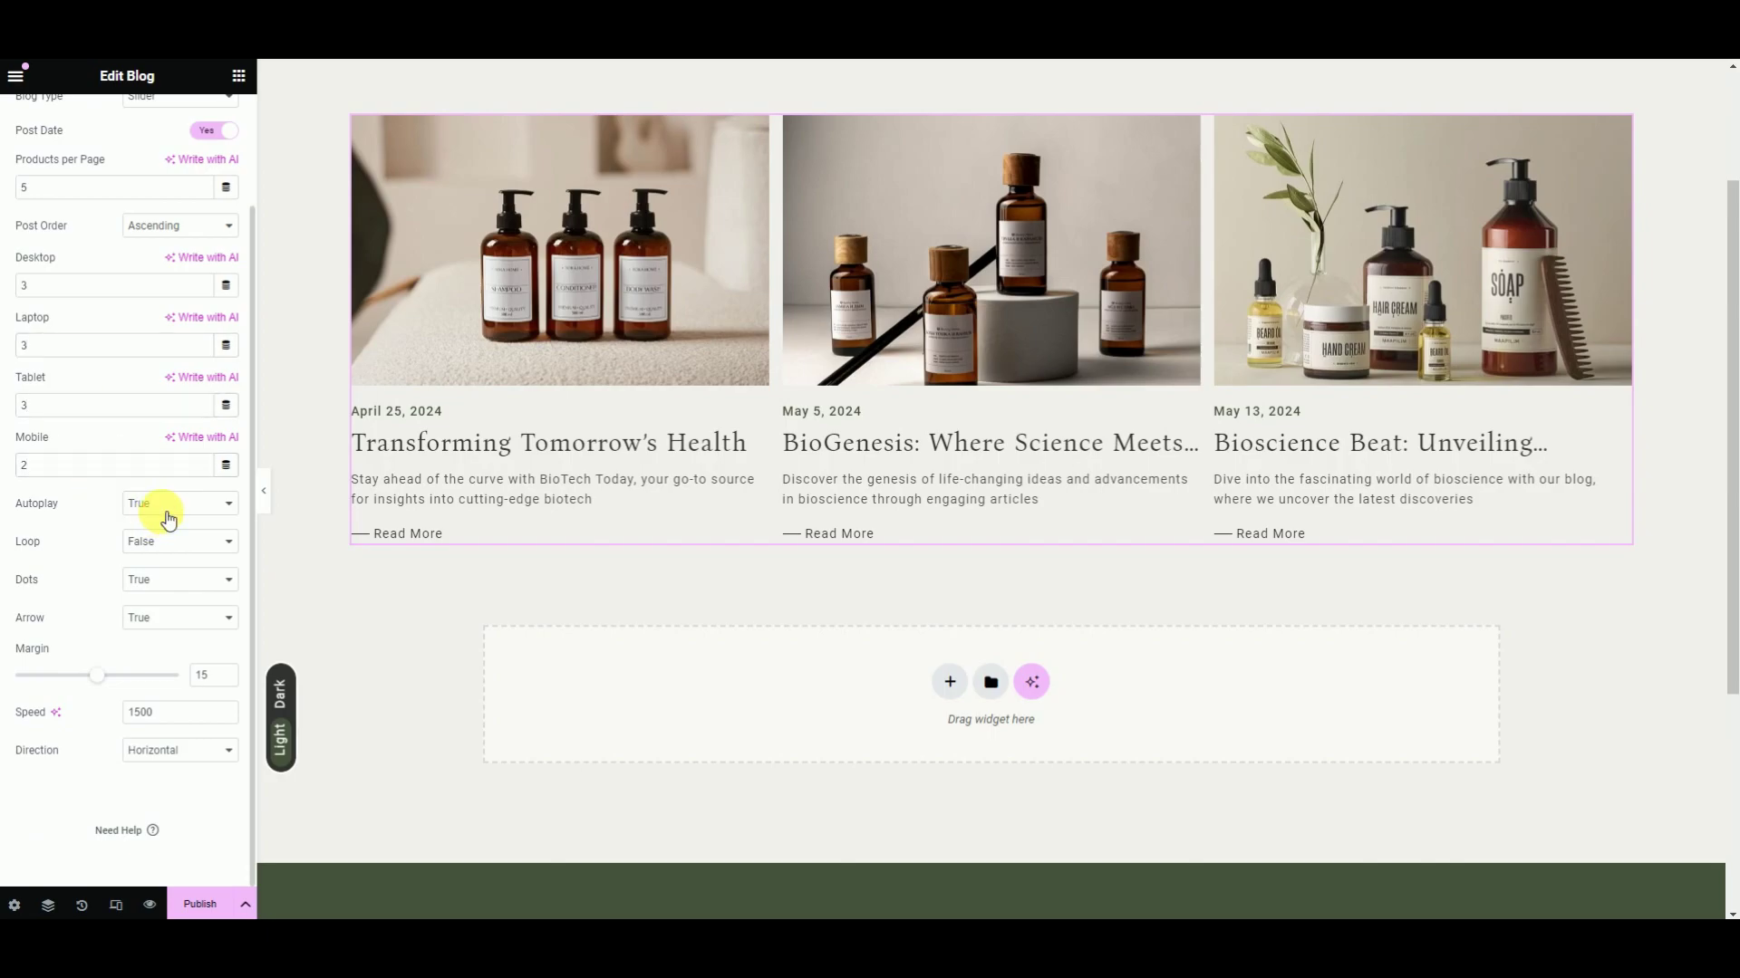
left_click(161, 522)
left_click(167, 541)
left_click(160, 562)
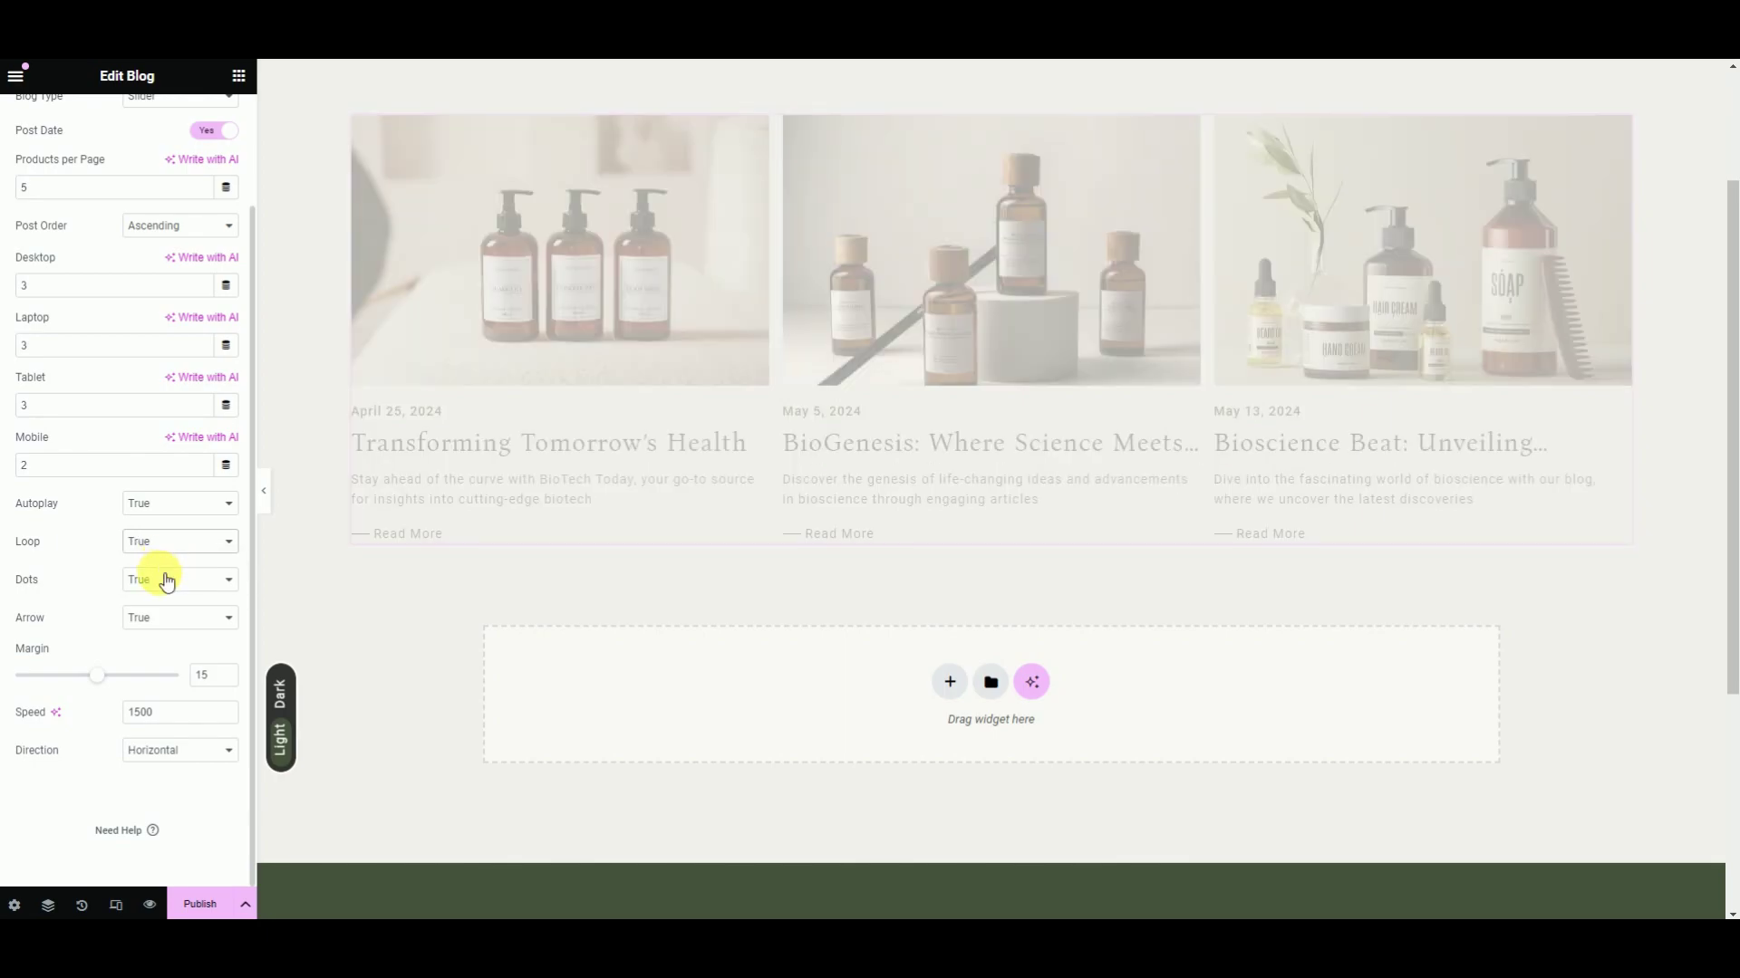
- Check the Blog slider's Dots, Arrow and Direction options, keeping Dots and Arrow set to True
left_click(156, 579)
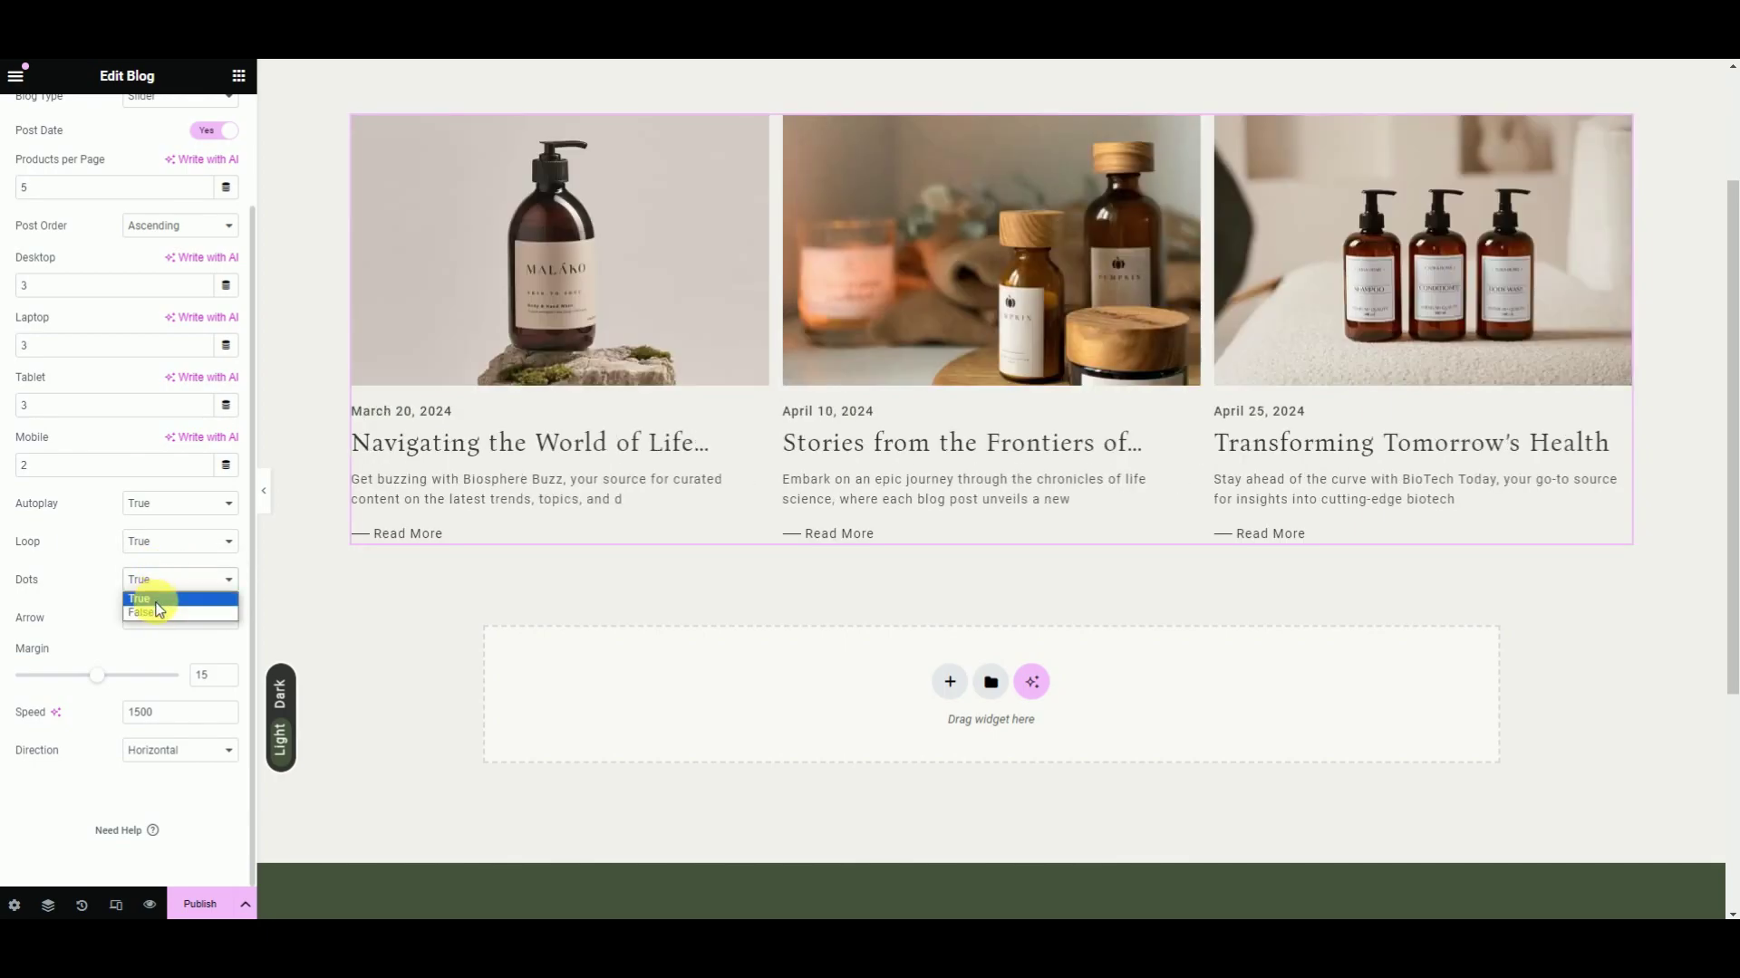
left_click(154, 600)
left_click(163, 619)
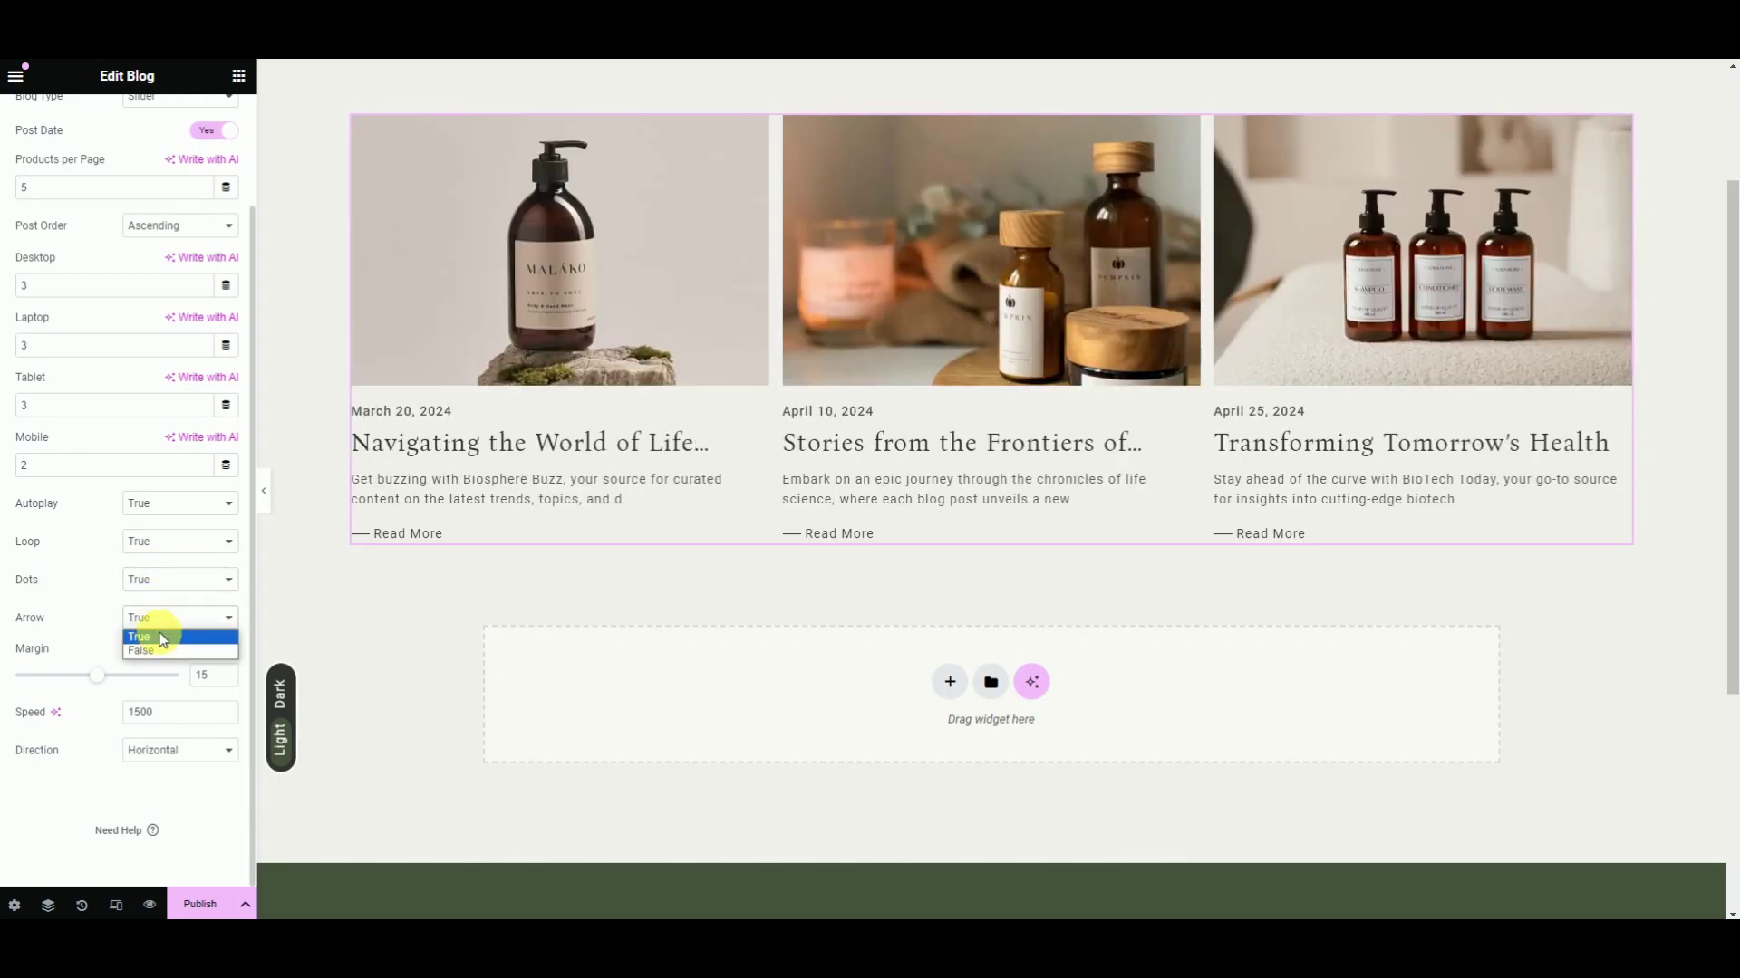
left_click(162, 639)
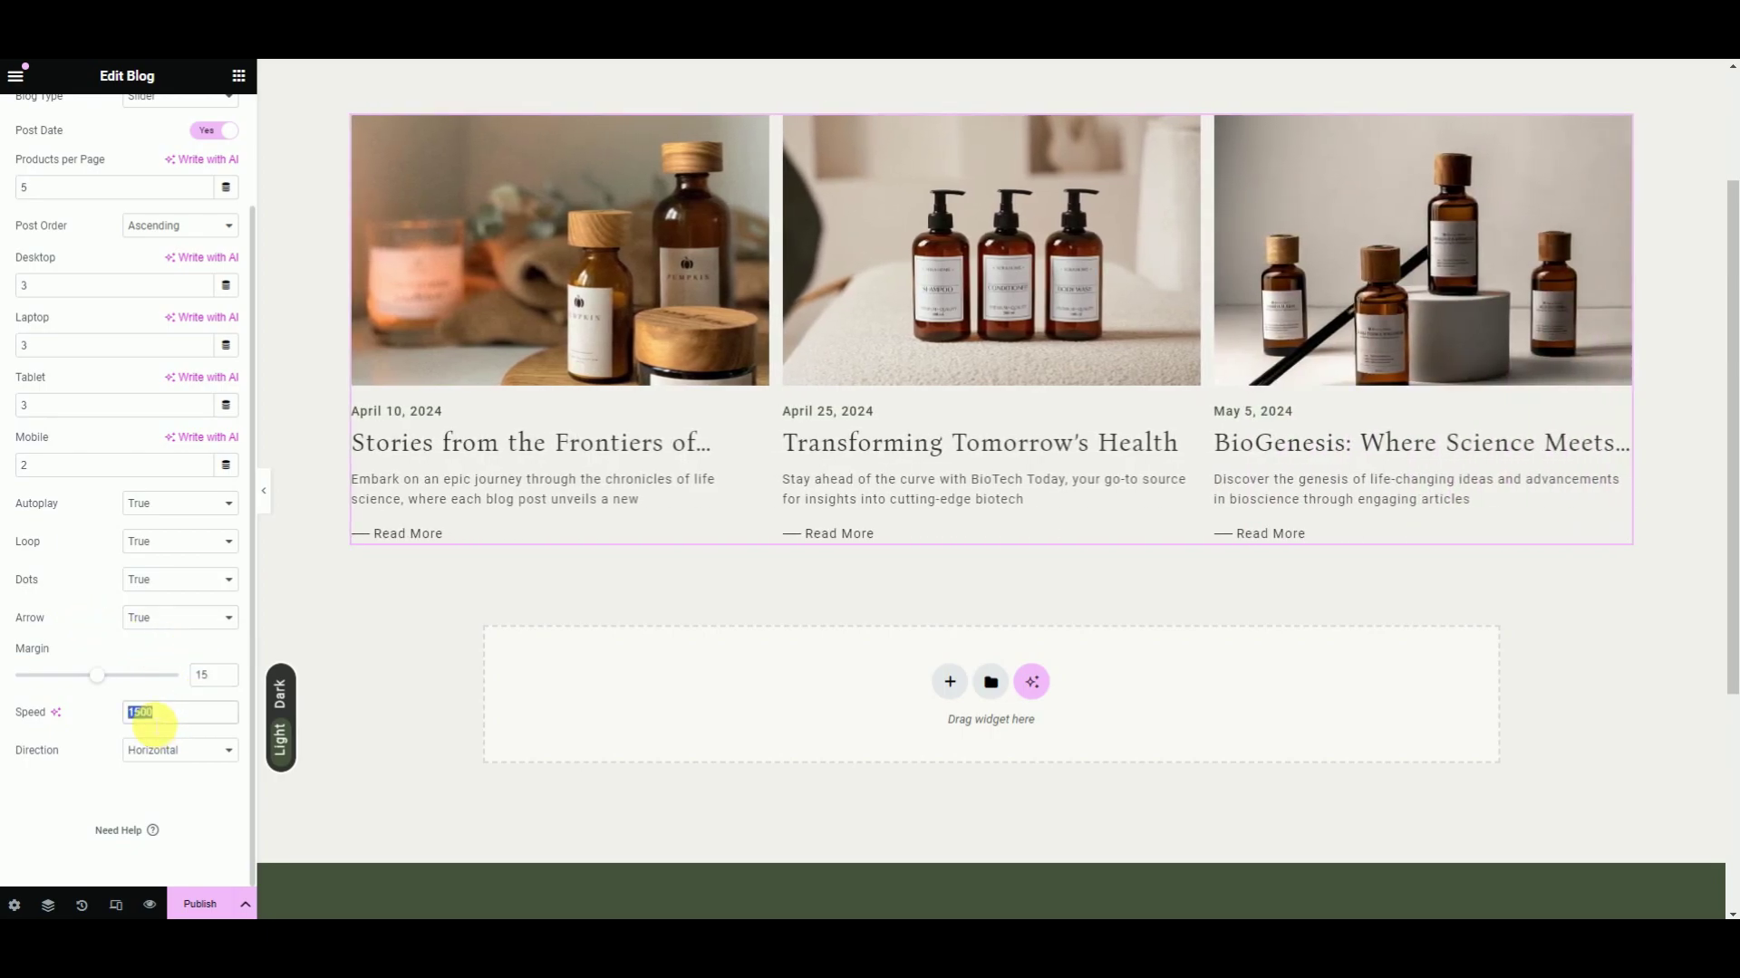
left_click(200, 752)
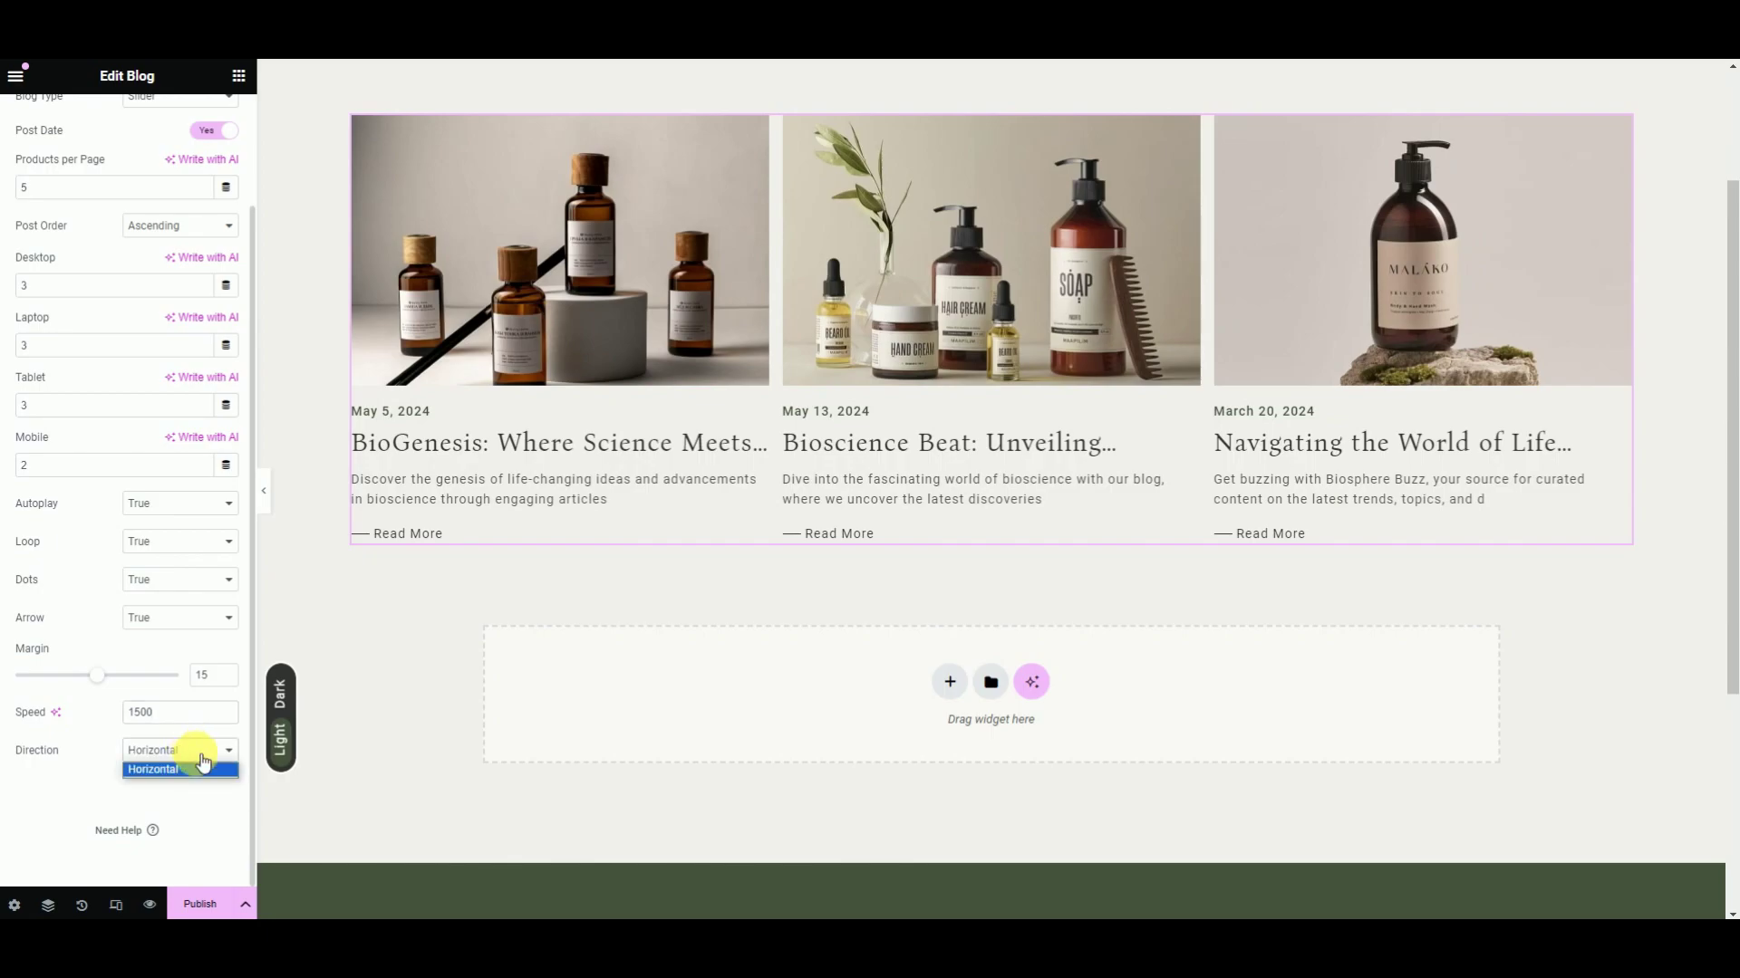